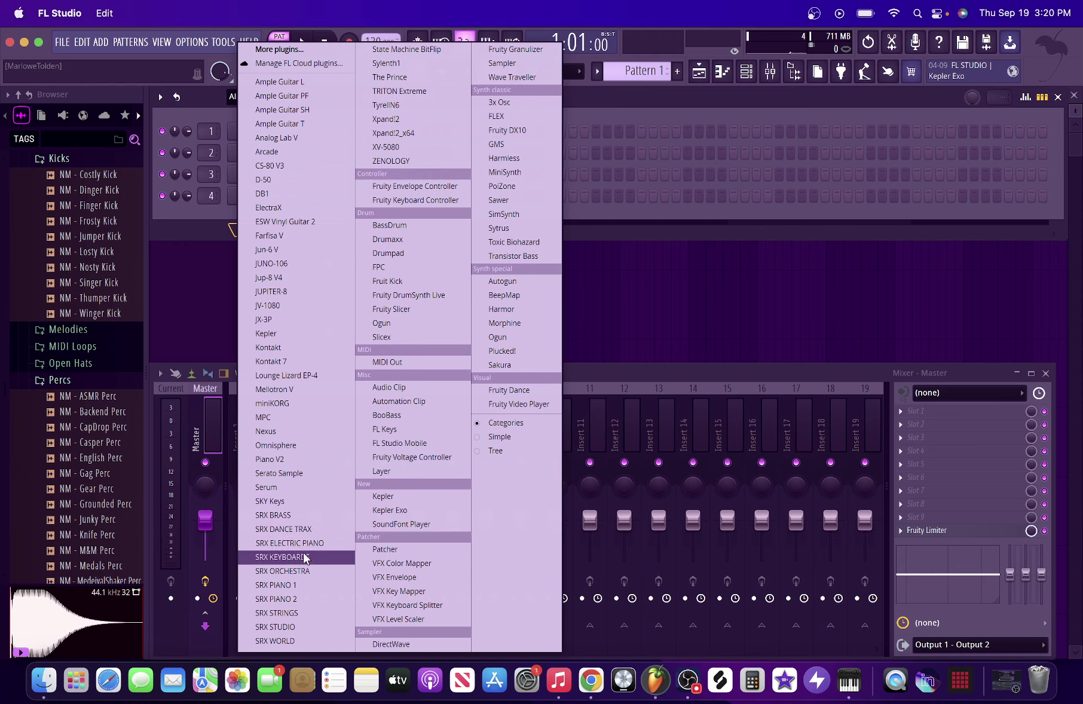
Add an SRX PIANO 1 instrument channel and open its piano roll
click(297, 590)
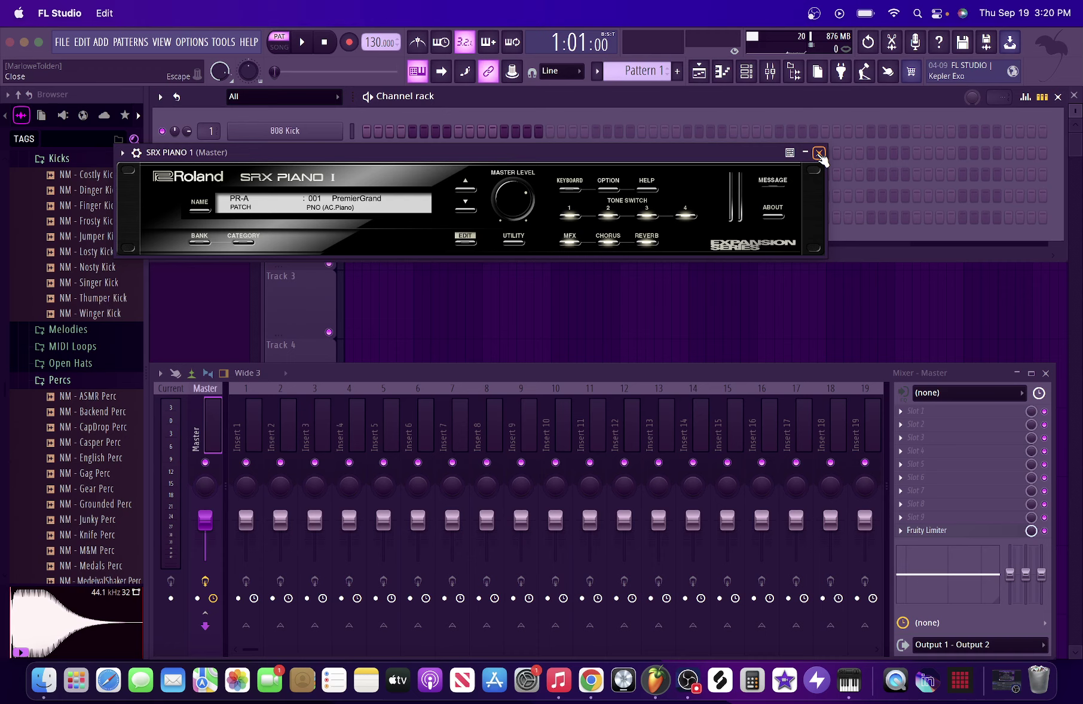
key(Escape)
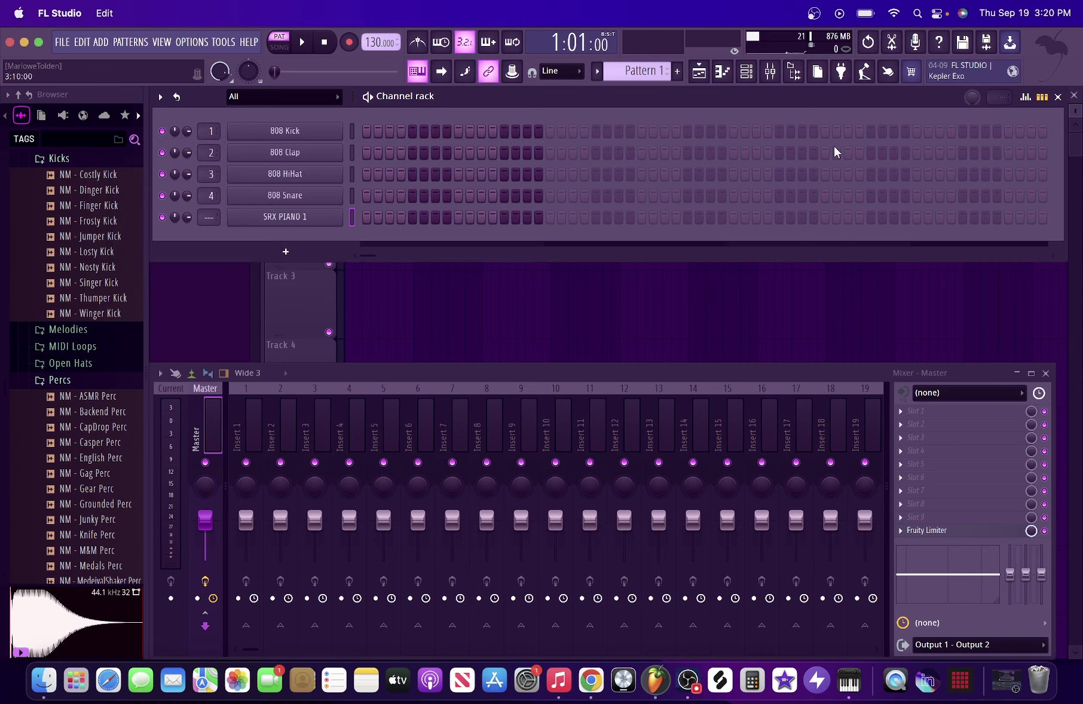
right_click(287, 221)
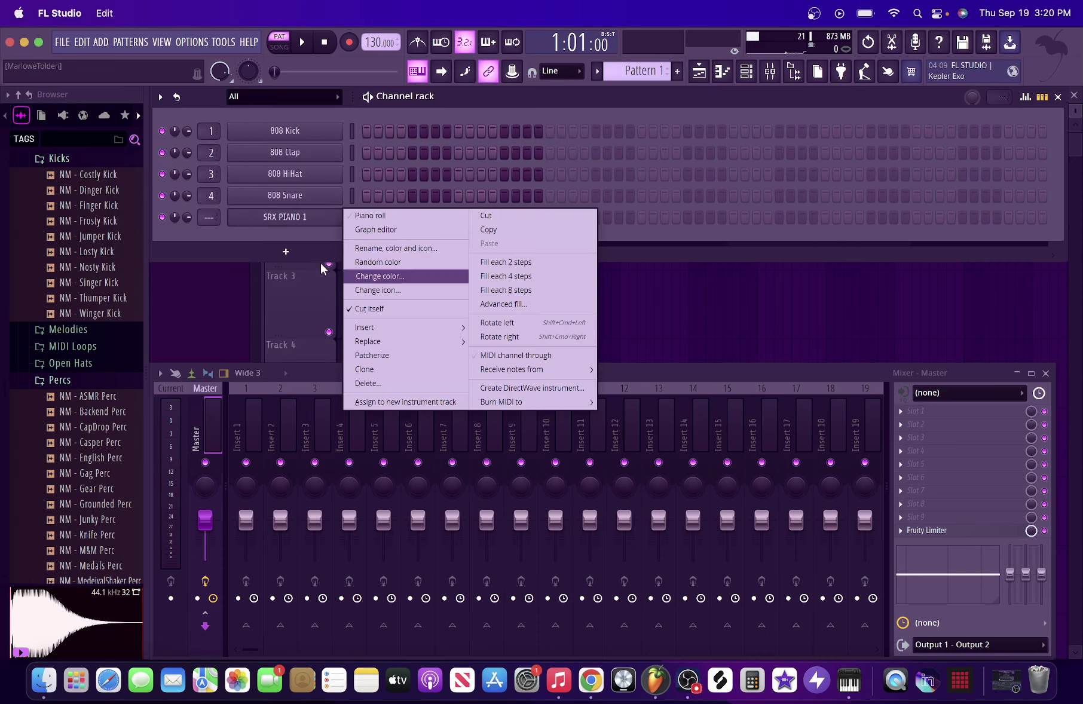
click(383, 218)
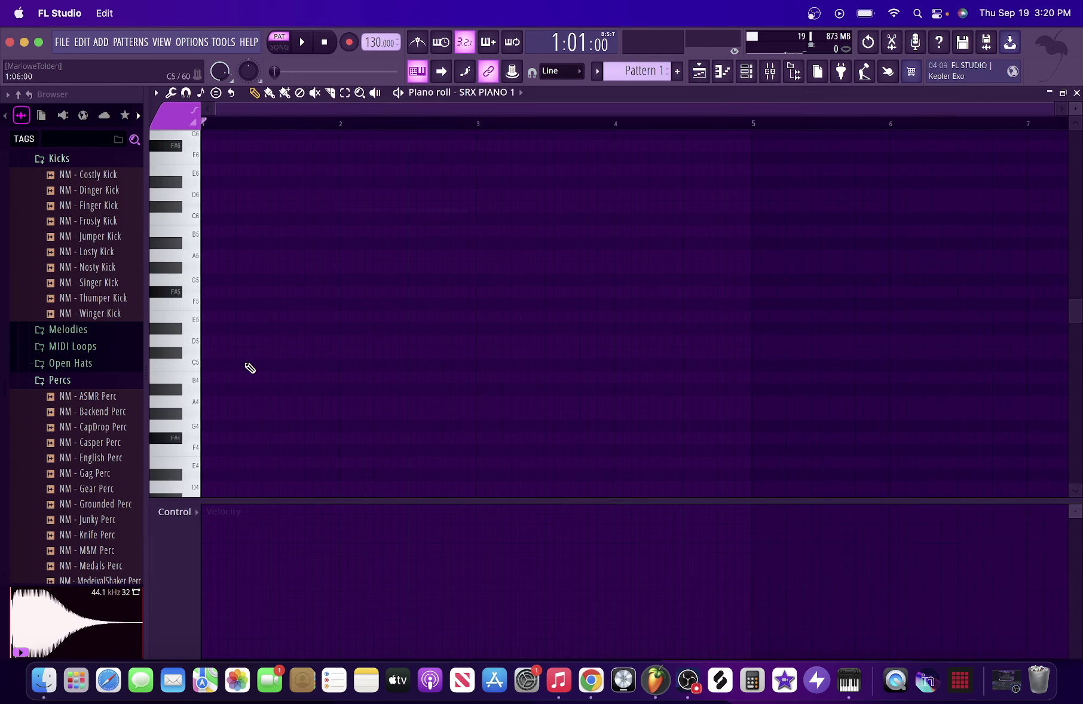
Audition four-note chords on the SRX PIANO 1, including D5-F5-A5-C6, E5-G5-B5-D6 and F5-A5-C6-E6
right_click(418, 76)
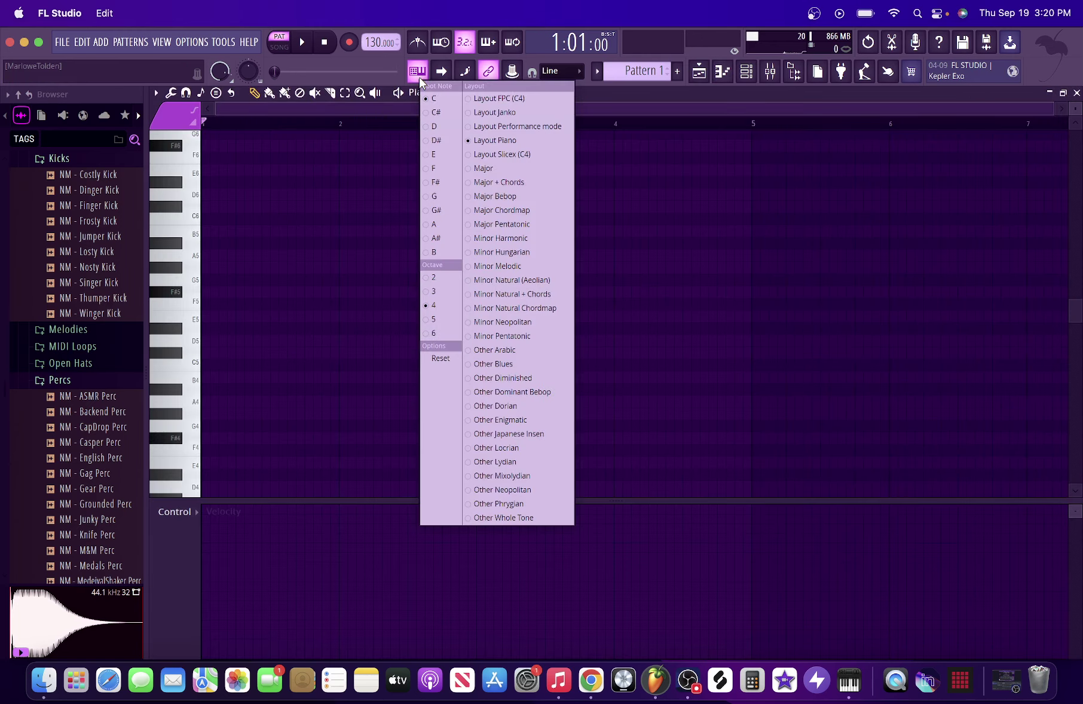
click(364, 193)
key(comma)
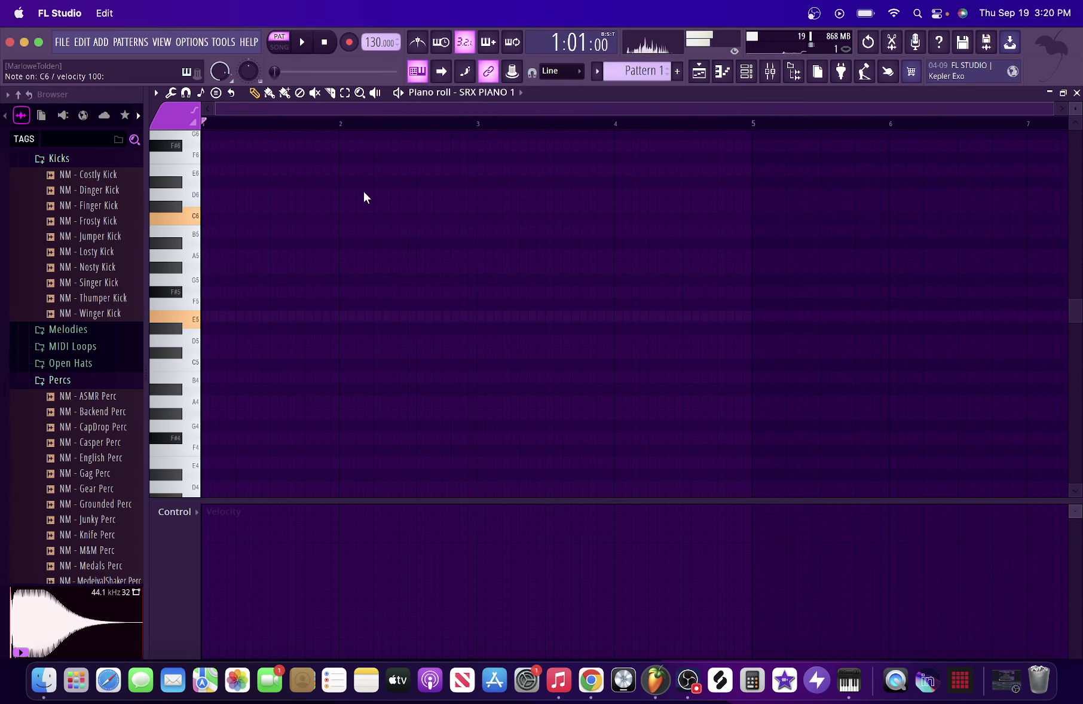
key(m)
key(z)
key(v)
key(n)
key(comma)
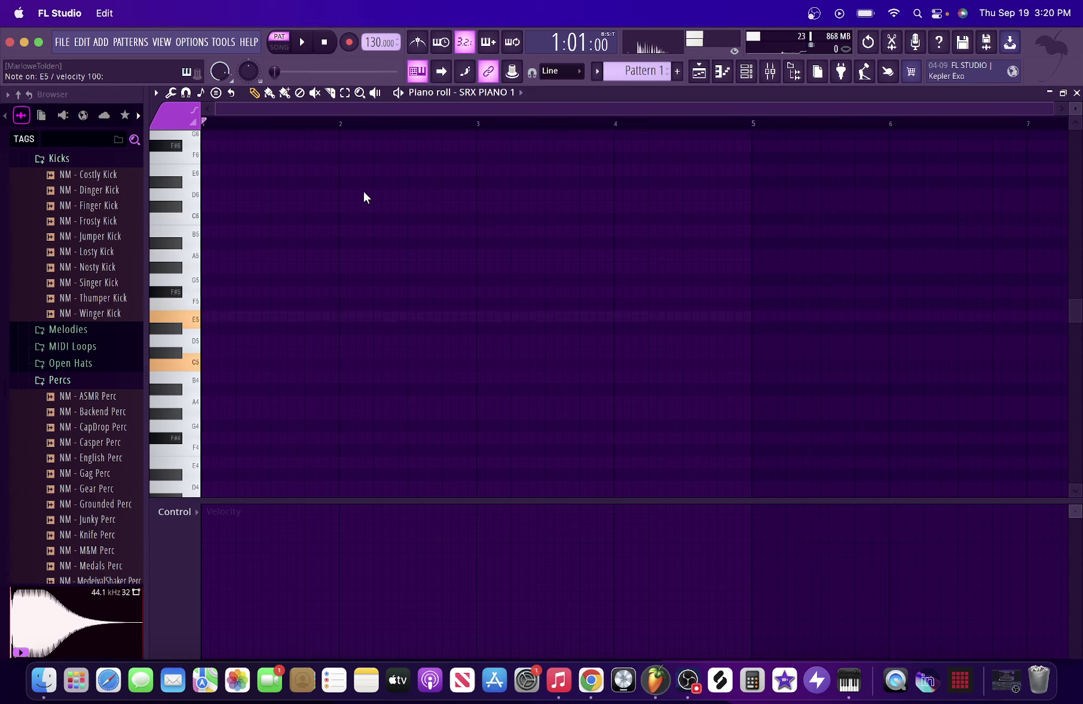
key(b)
key(m)
key(x)
key(v)
key(n)
key(comma)
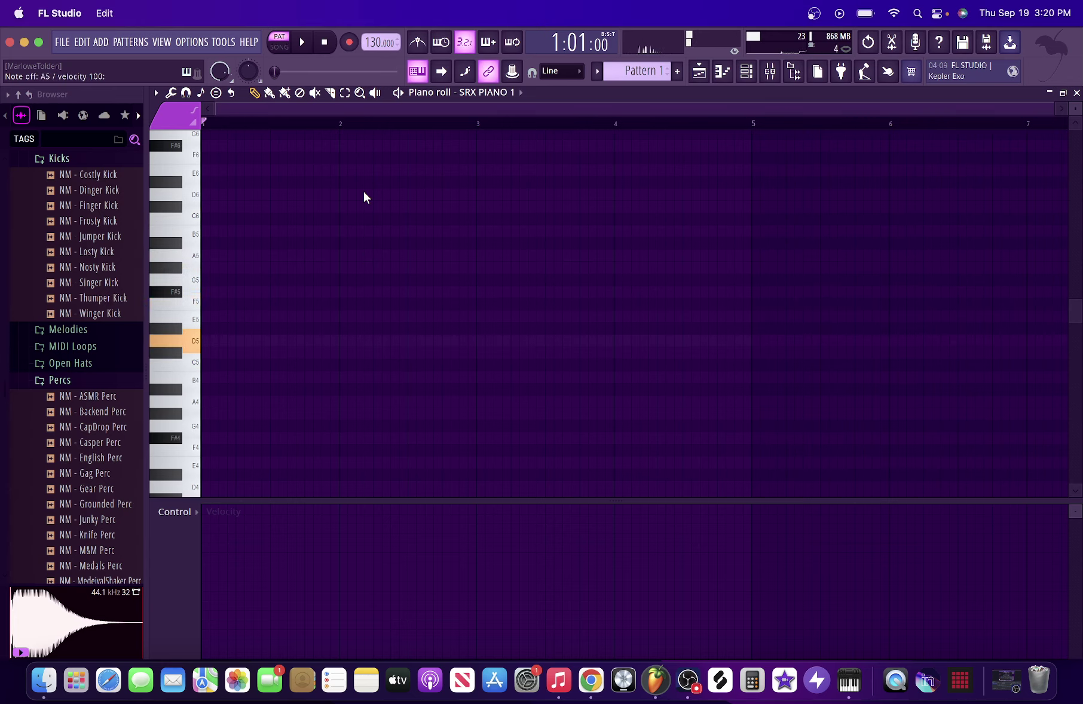
key(c)
key(b)
key(m)
key(period)
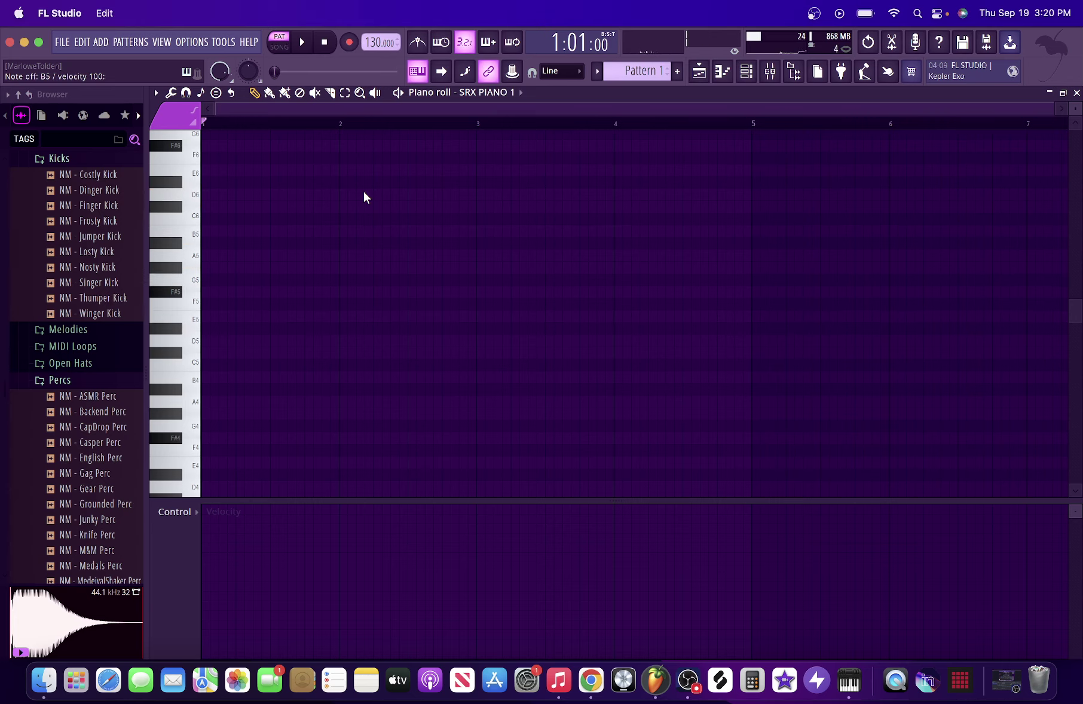
key(v)
key(n)
key(comma)
key(slash)
key(x)
key(v)
key(n)
key(comma)
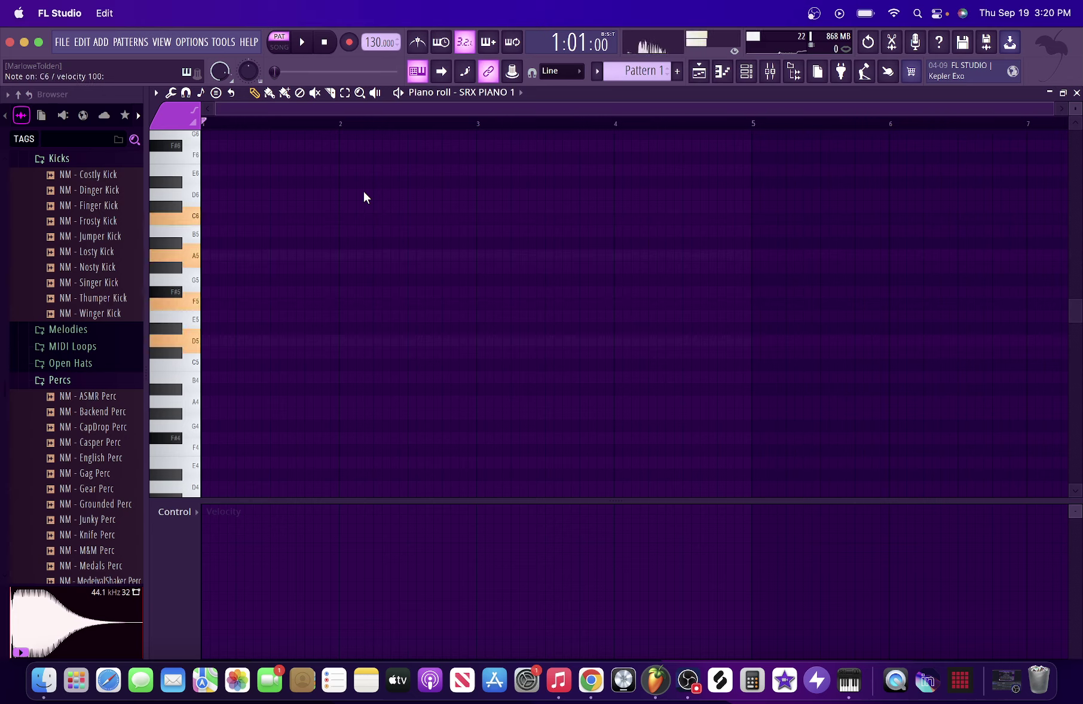
key(v)
key(n)
key(comma)
key(slash)
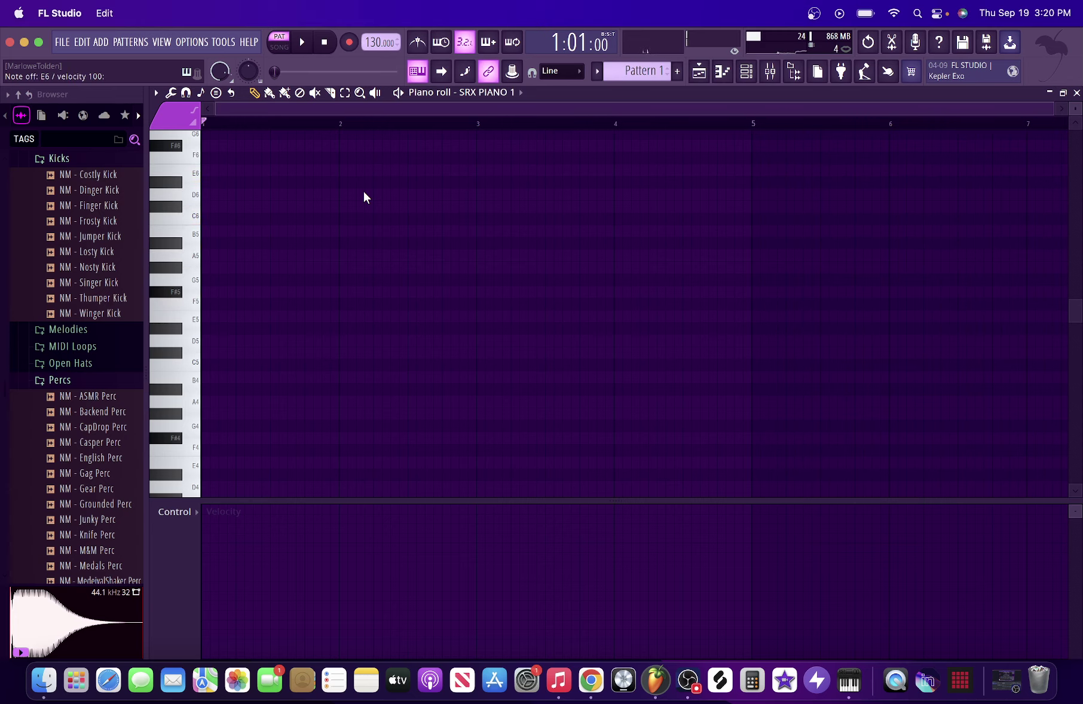
Turn on the metronome and start recording the piano with a D5-F5-A5-C6 chord held through bar 1
click(418, 42)
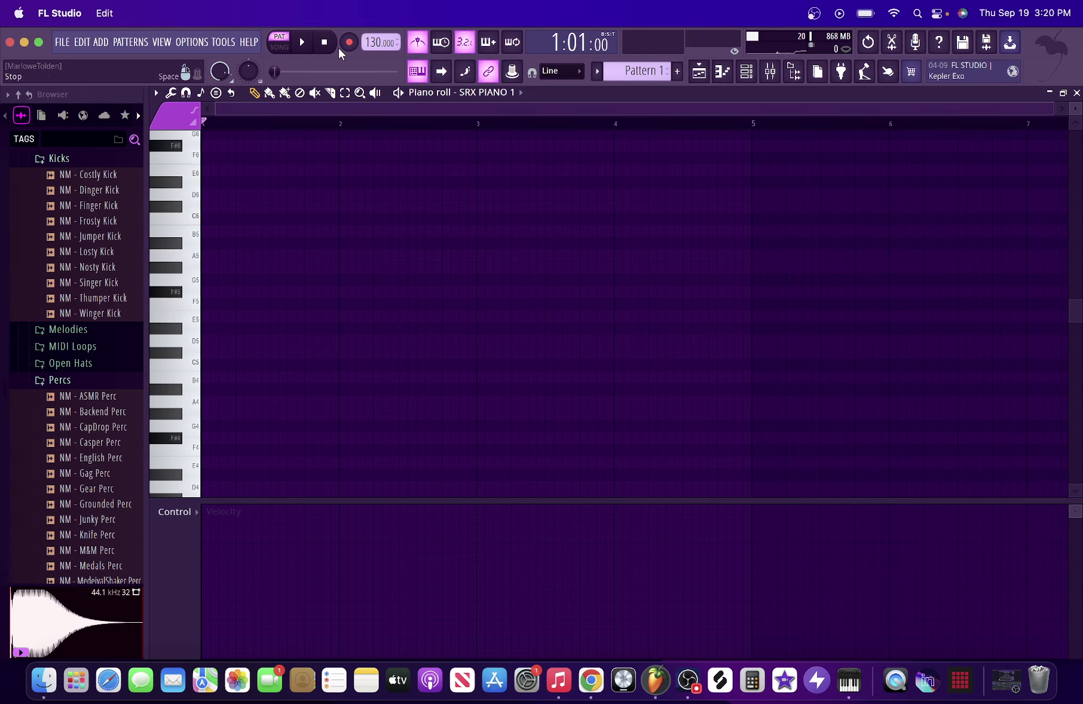
key(space)
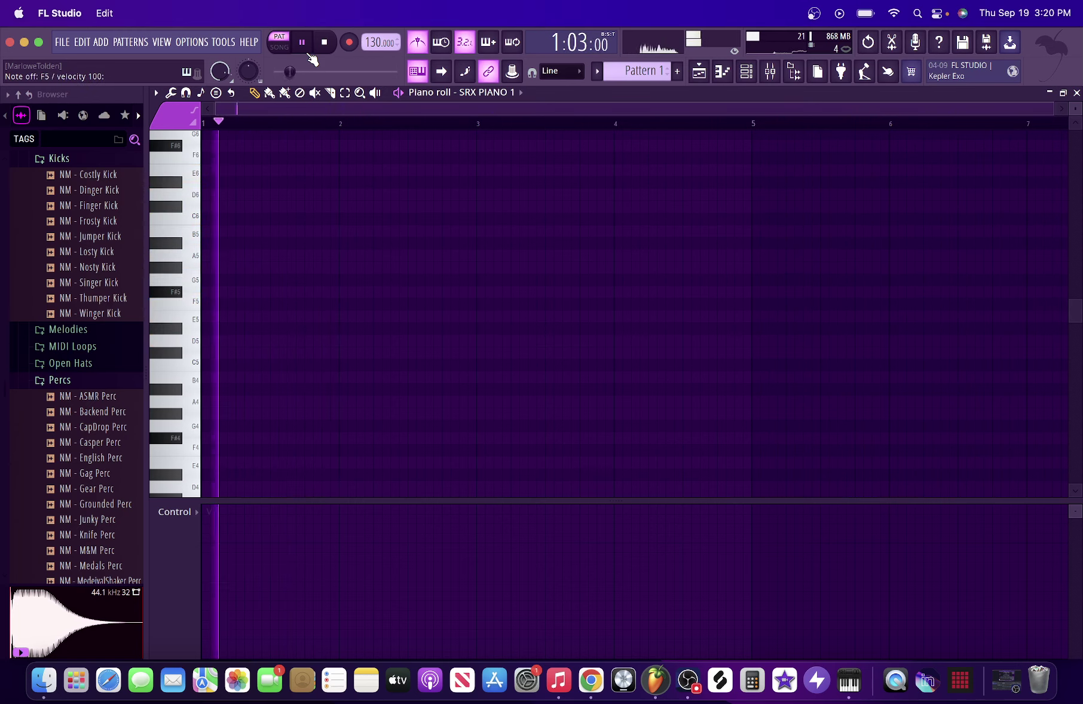
key(space)
click(313, 49)
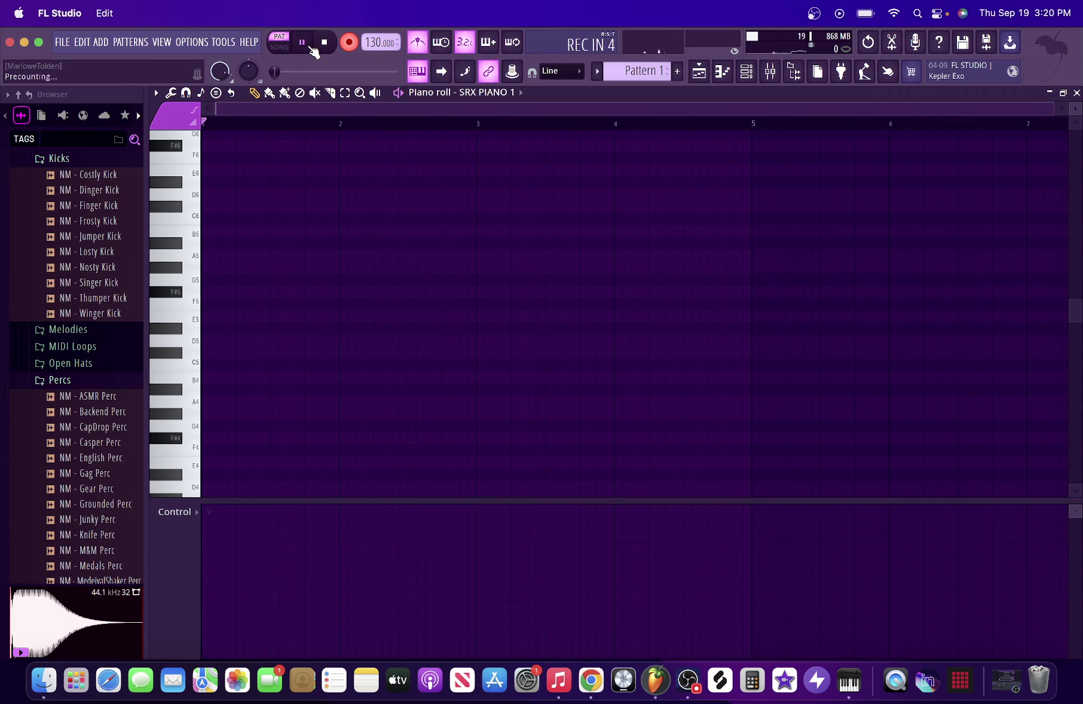
key(x)
key(v)
key(n)
key(comma)
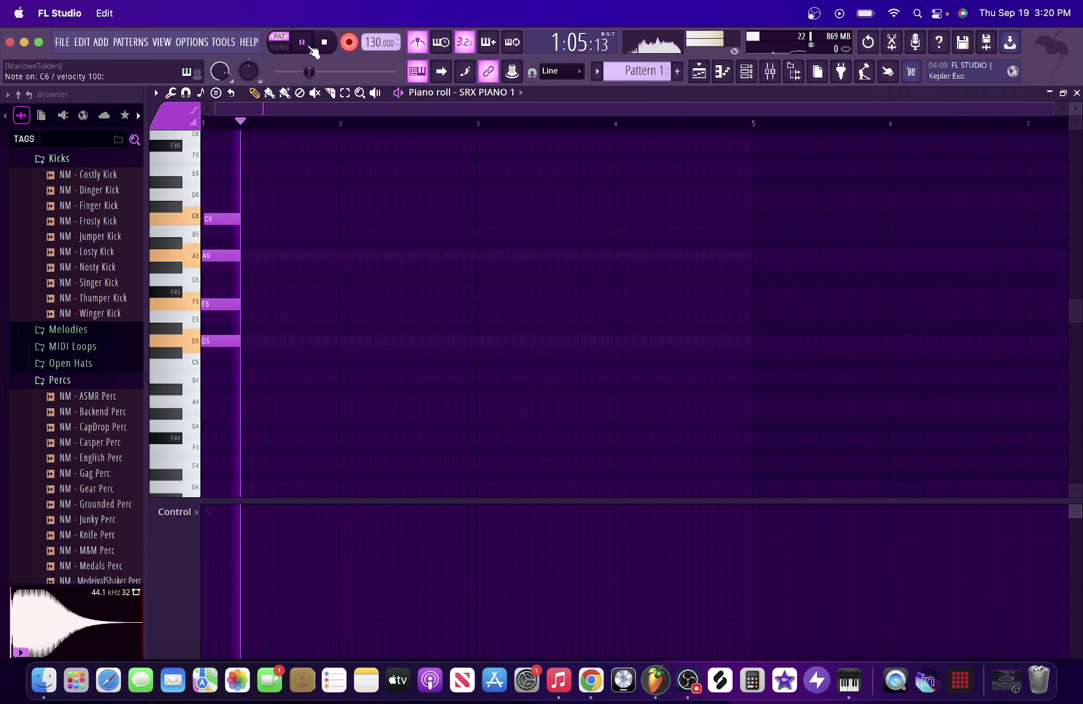
Record an E5-G5-B5-D6 chord in bar 2, followed by an F5-A5-C6-E6 chord held to the end of bar 4
key(c)
key(b)
key(m)
key(period)
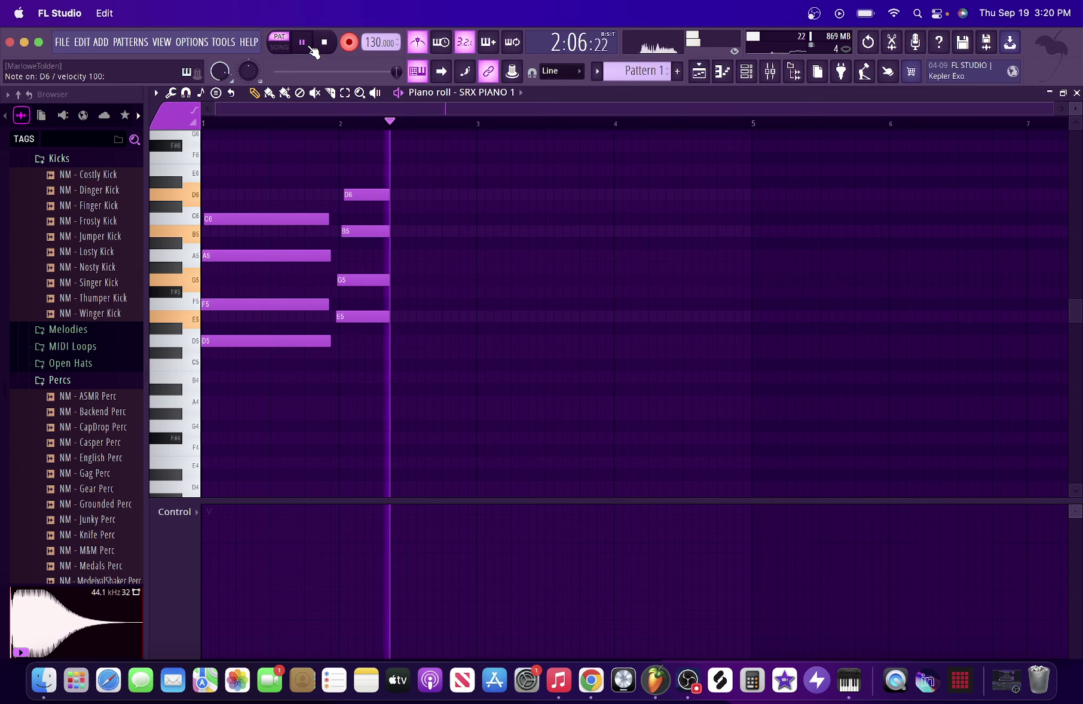
key(v)
key(n)
key(comma)
key(slash)
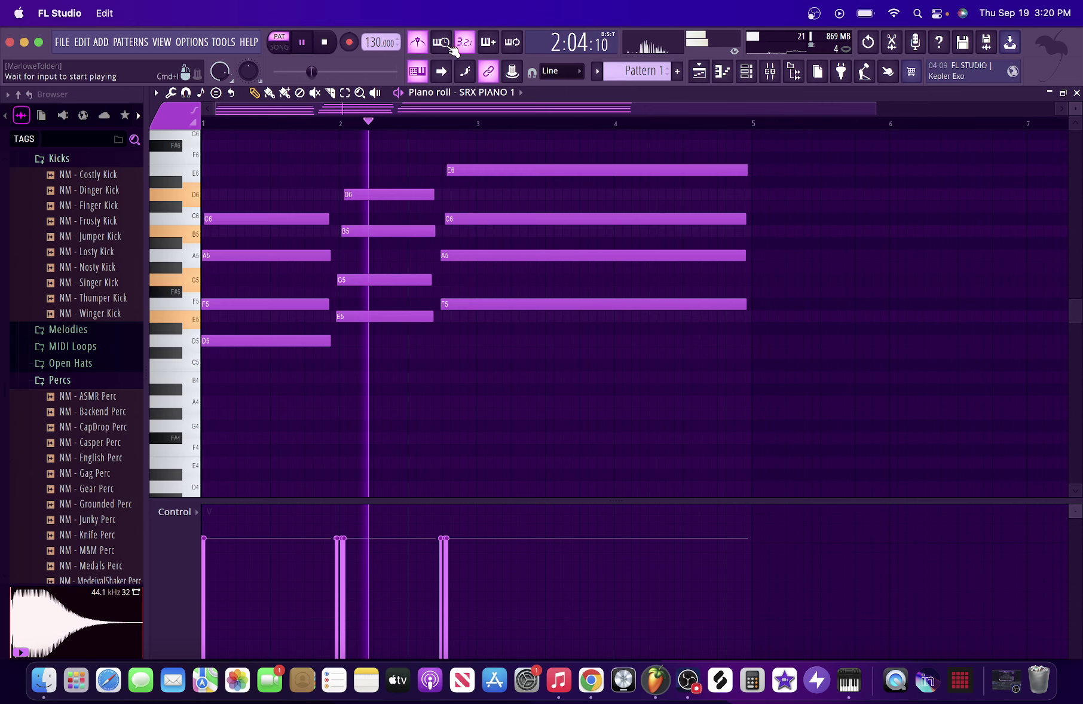
Randomize the velocity of all recorded piano notes by 39%
key(super+a)
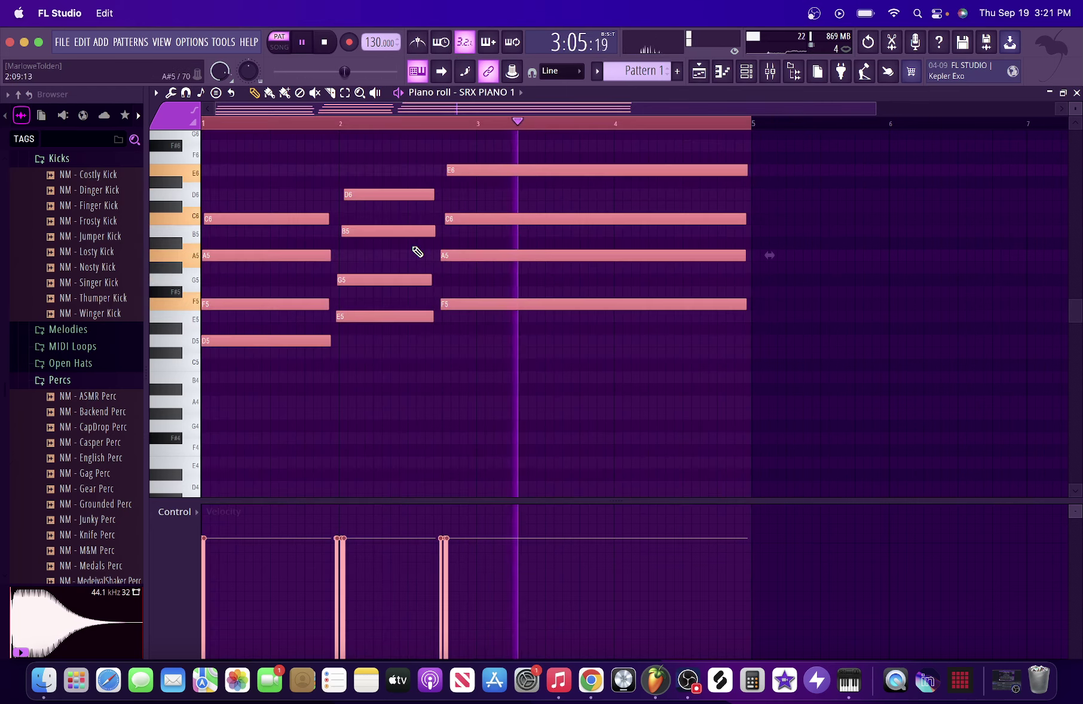
key(alt+r)
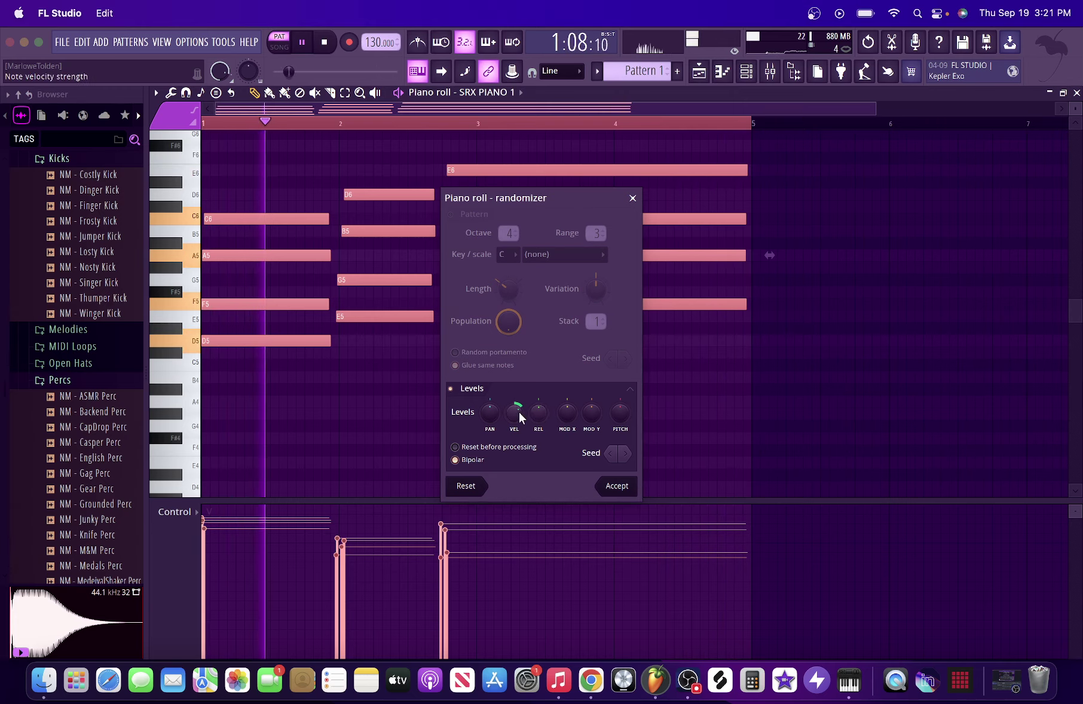
drag(514, 411, 514, 397)
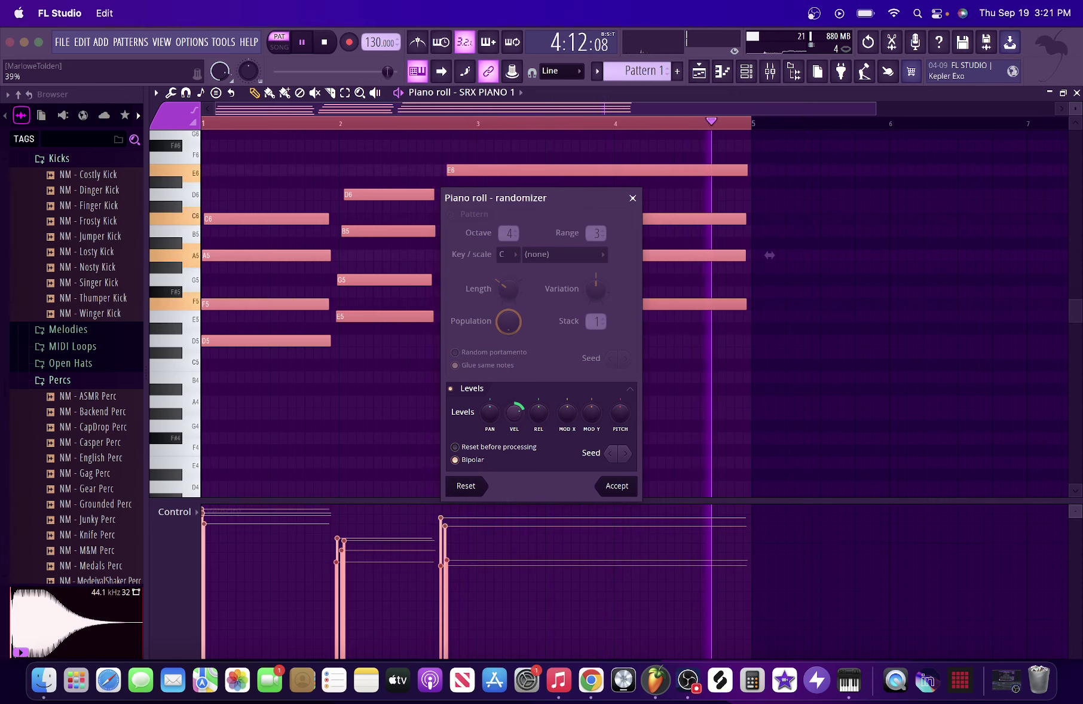
click(619, 489)
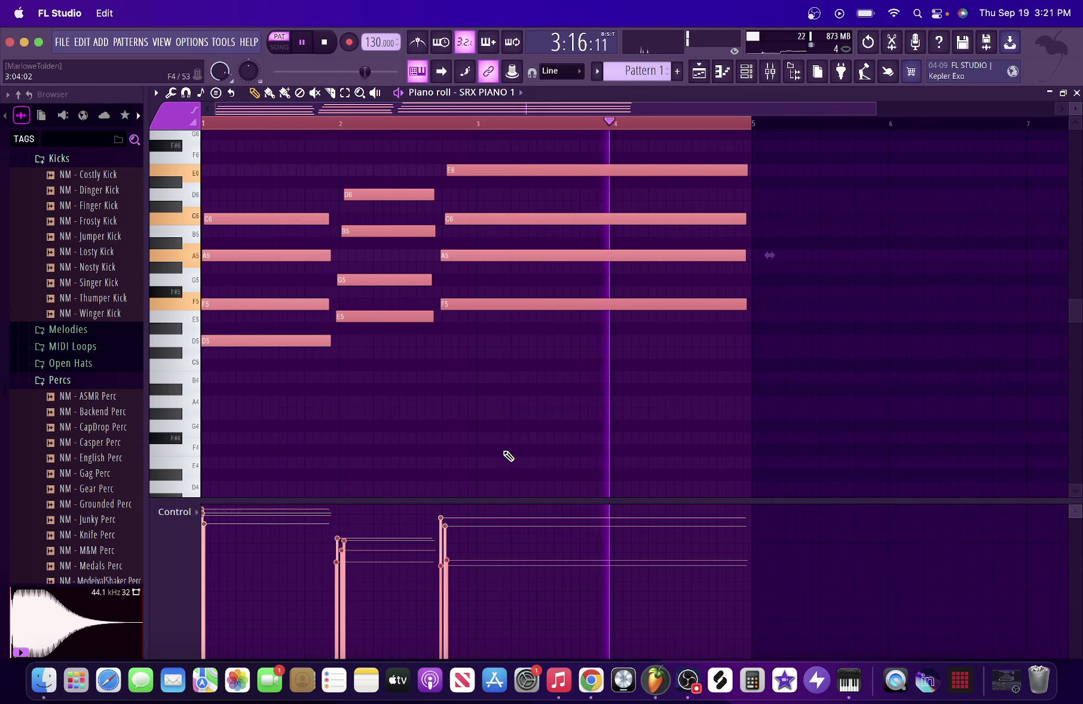
Strum the selected piano chords with a start time strength of 0:14
key(alt+s)
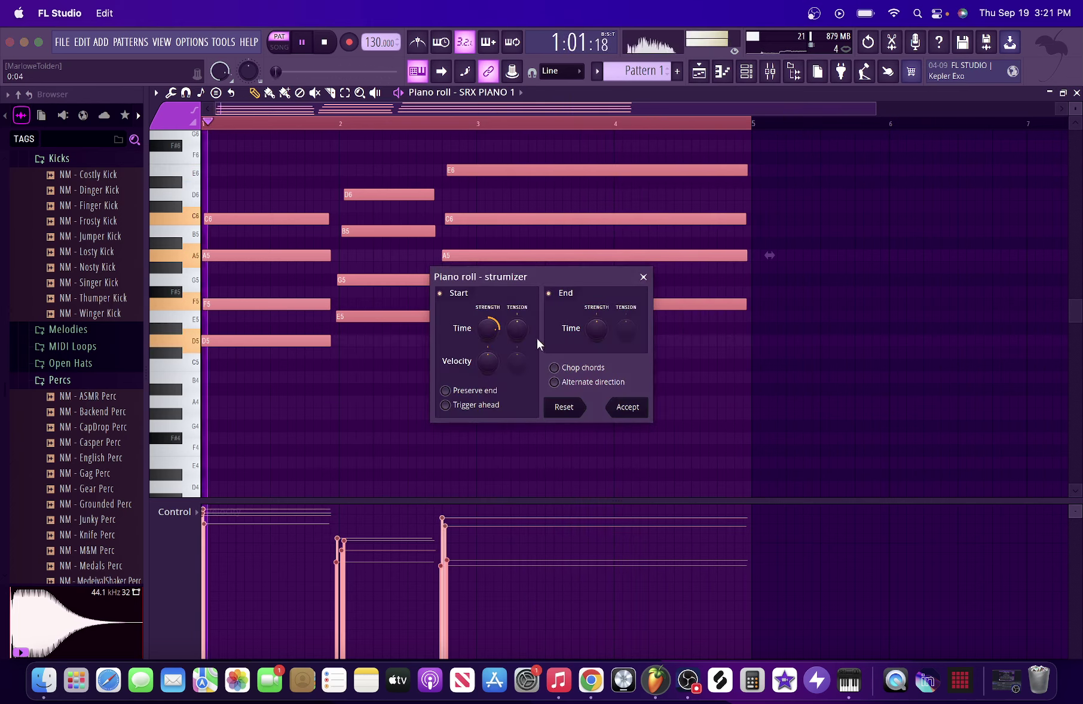
drag(491, 330, 491, 326)
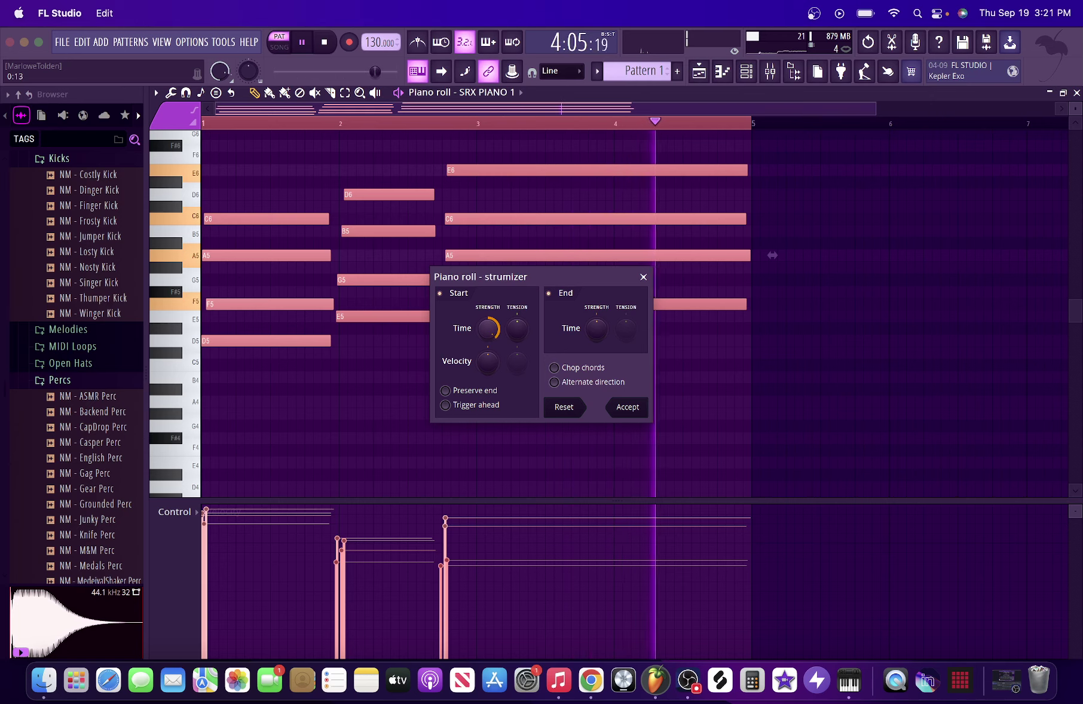
drag(492, 332, 491, 336)
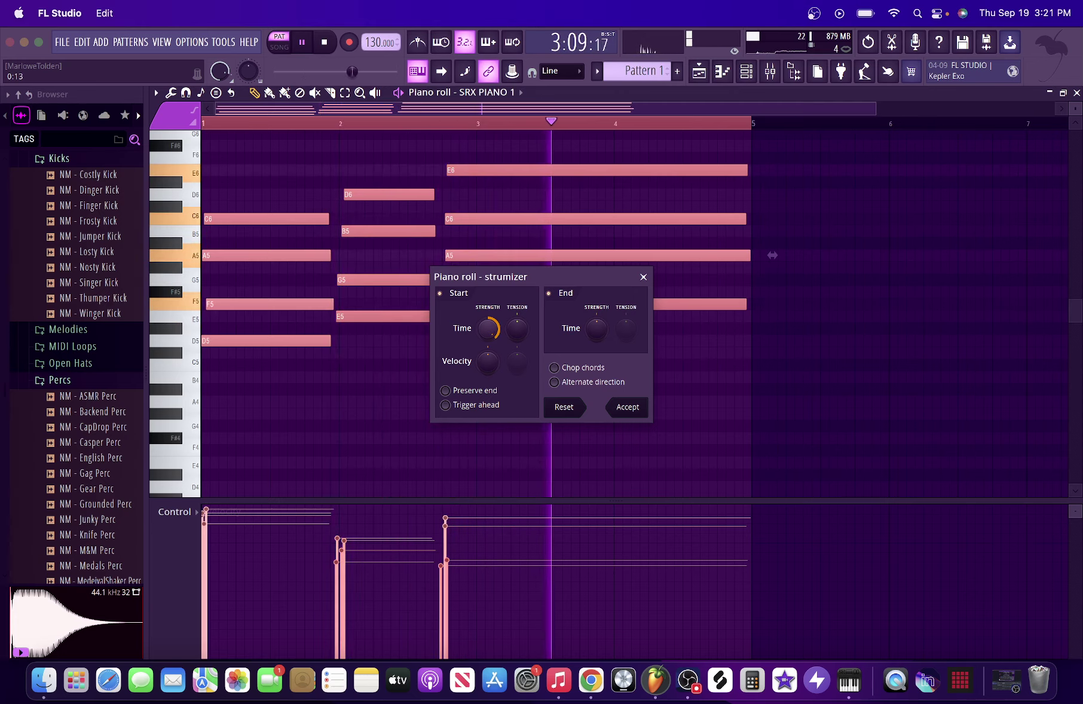
drag(490, 332, 490, 330)
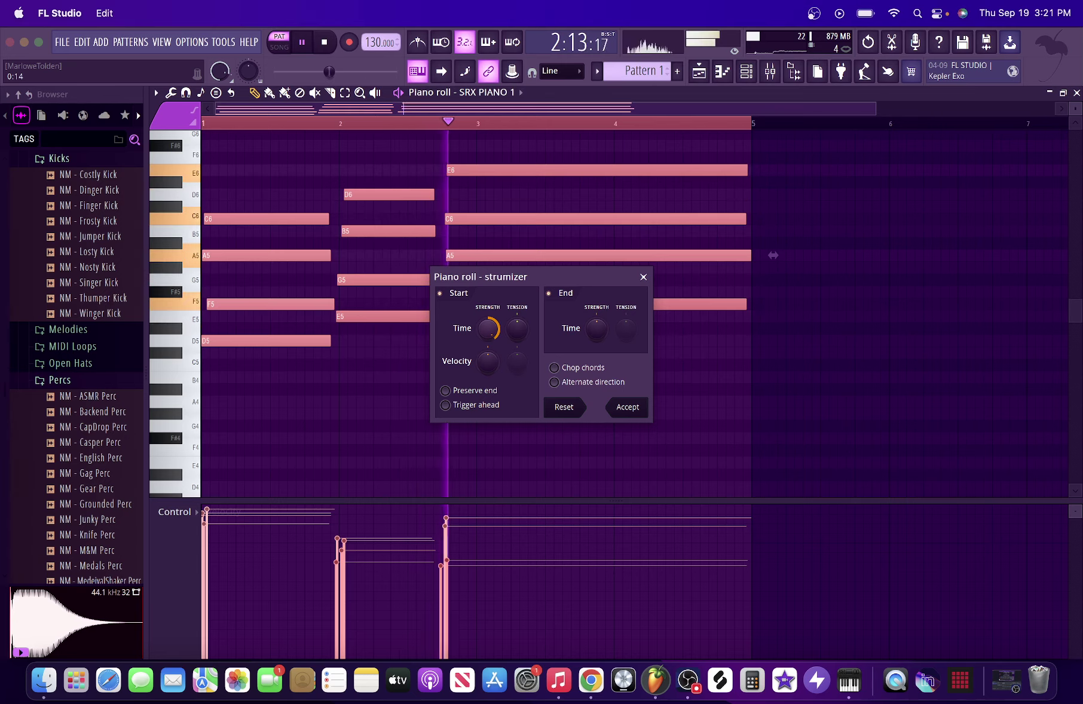
click(629, 409)
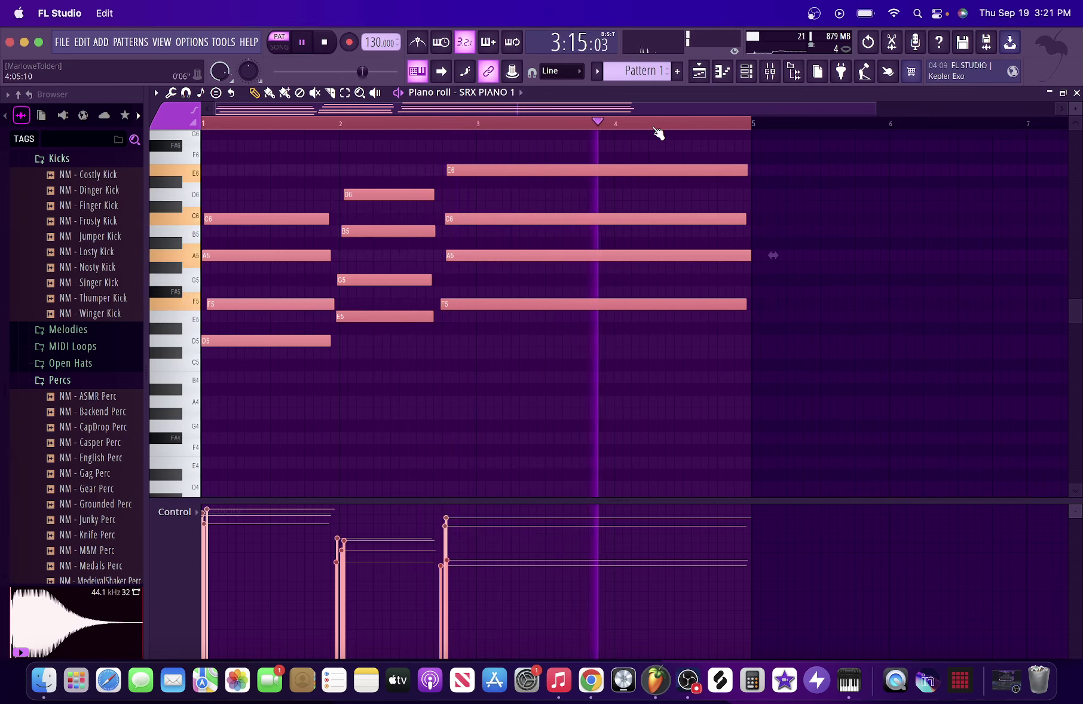
Add an SRX STRINGS instrument channel and load its patch 019 Warm Section
click(746, 72)
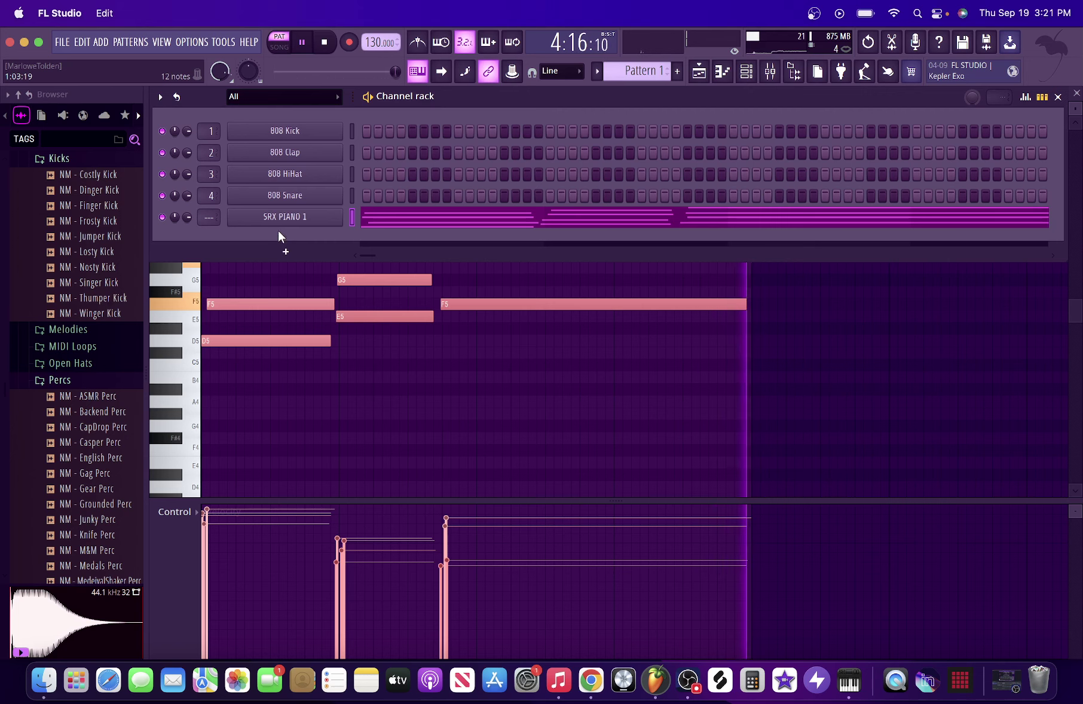
click(286, 250)
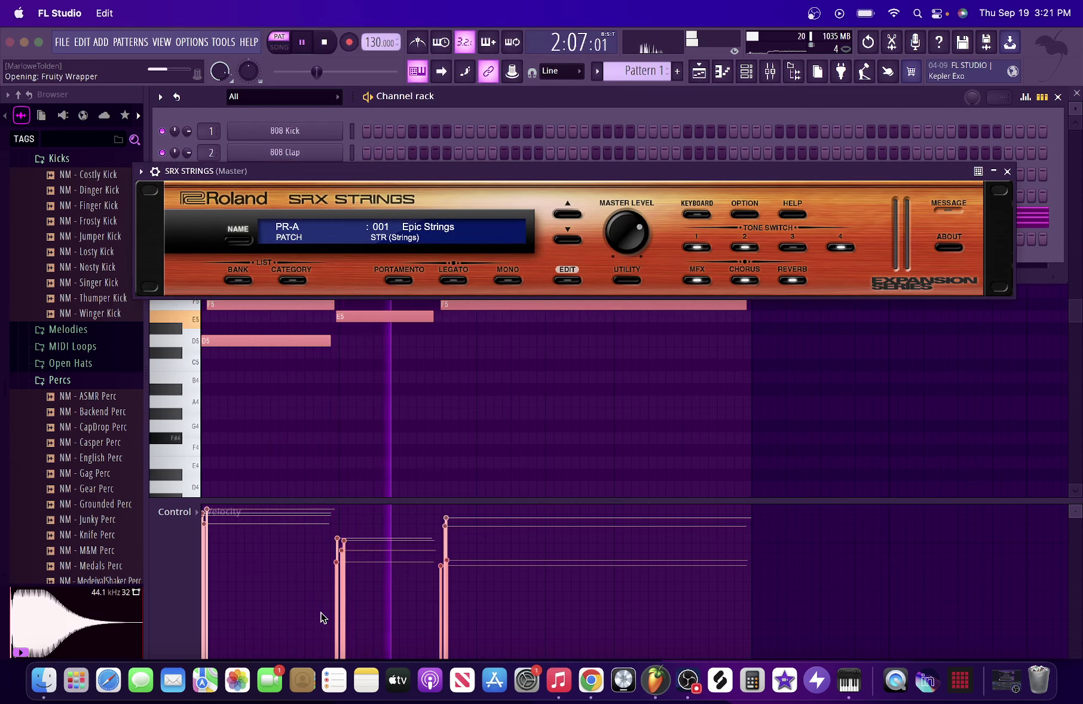
click(226, 243)
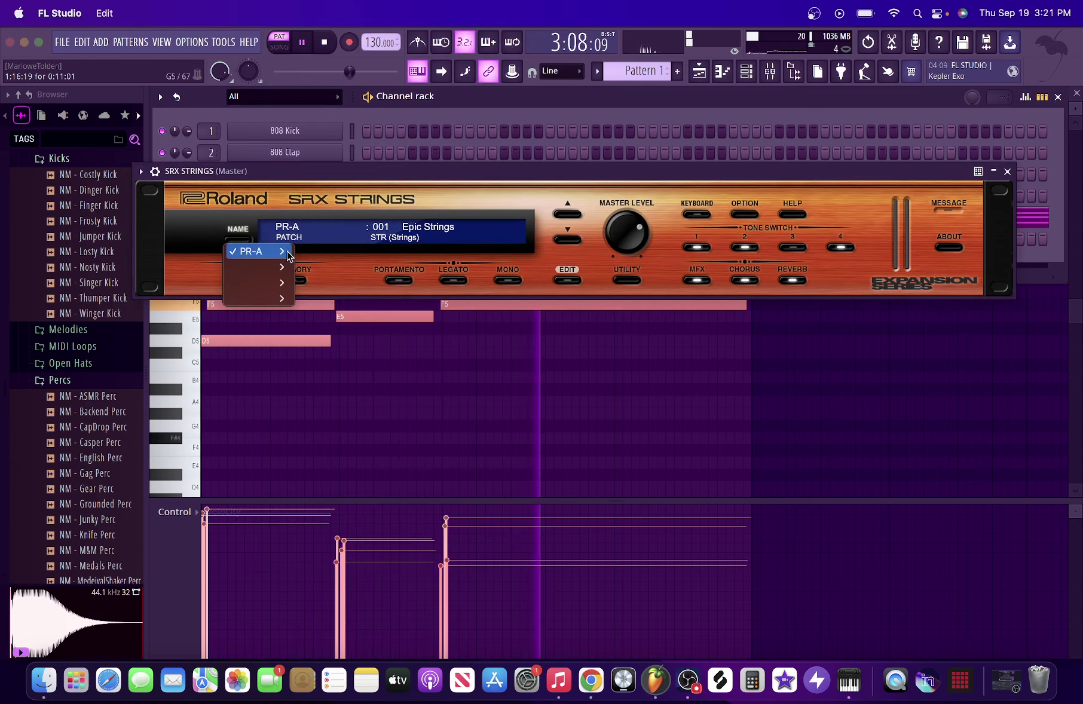
mouse_move(288, 255)
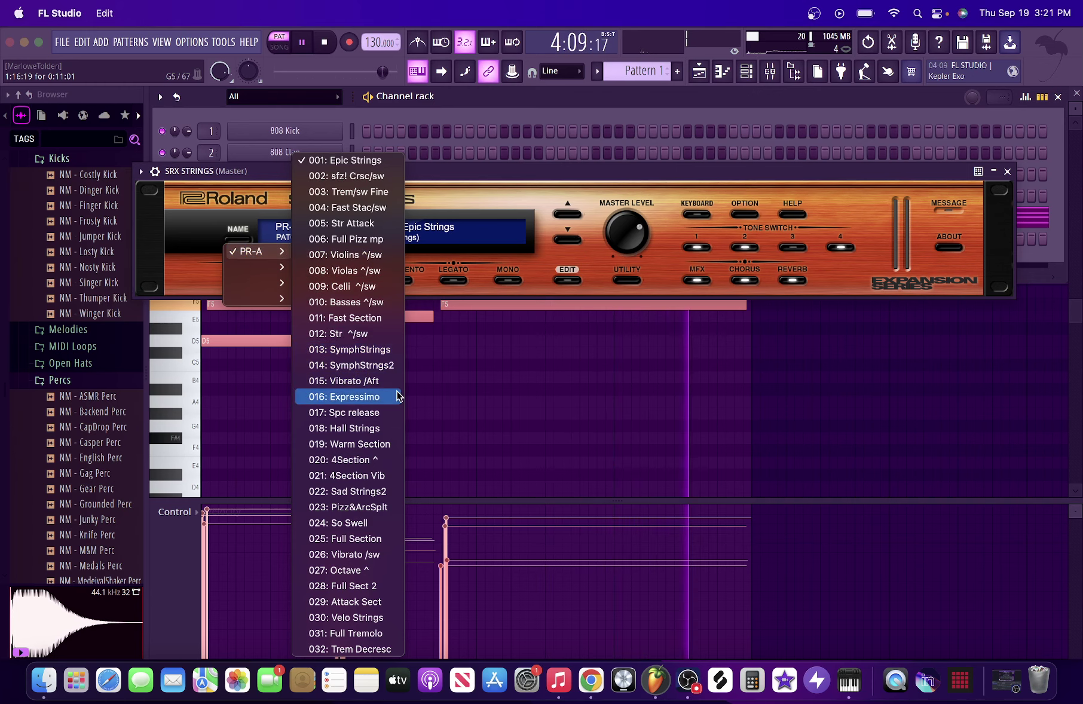
click(381, 445)
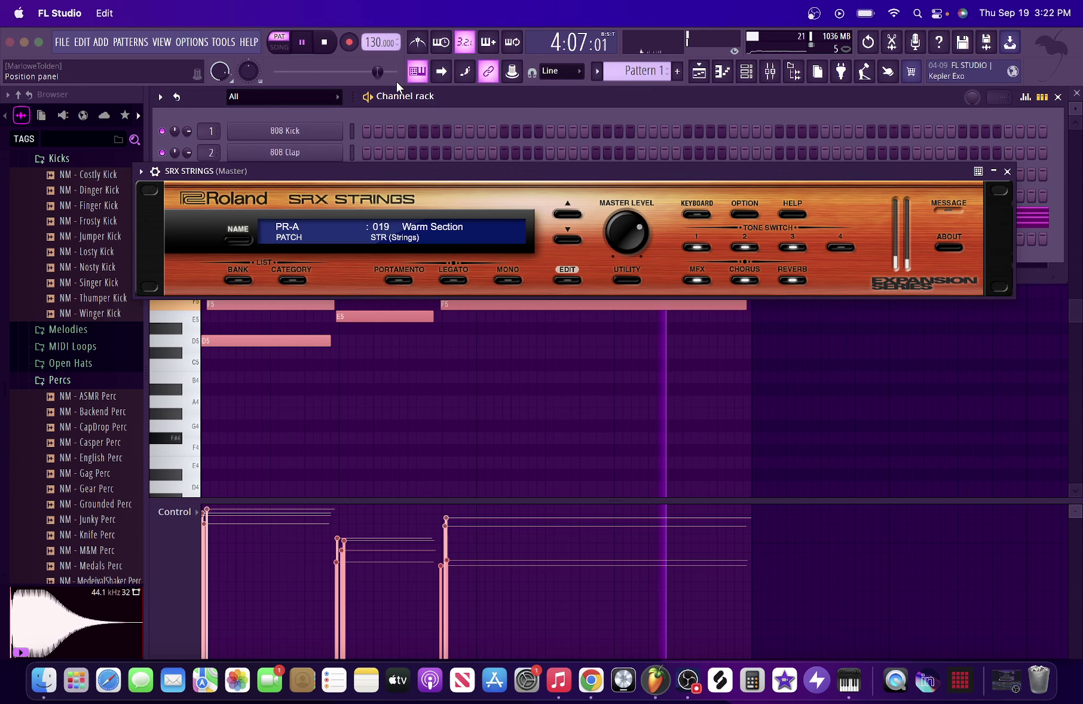
Record a strings part over the piano chords in the same pattern with the metronome on
key(space)
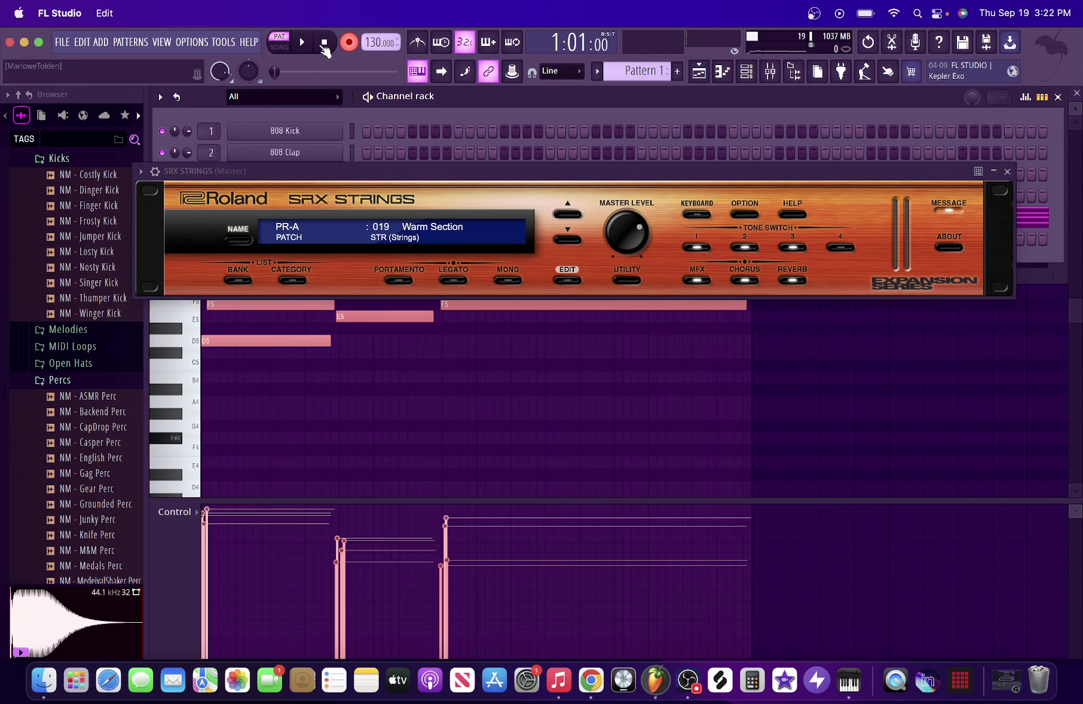
click(426, 47)
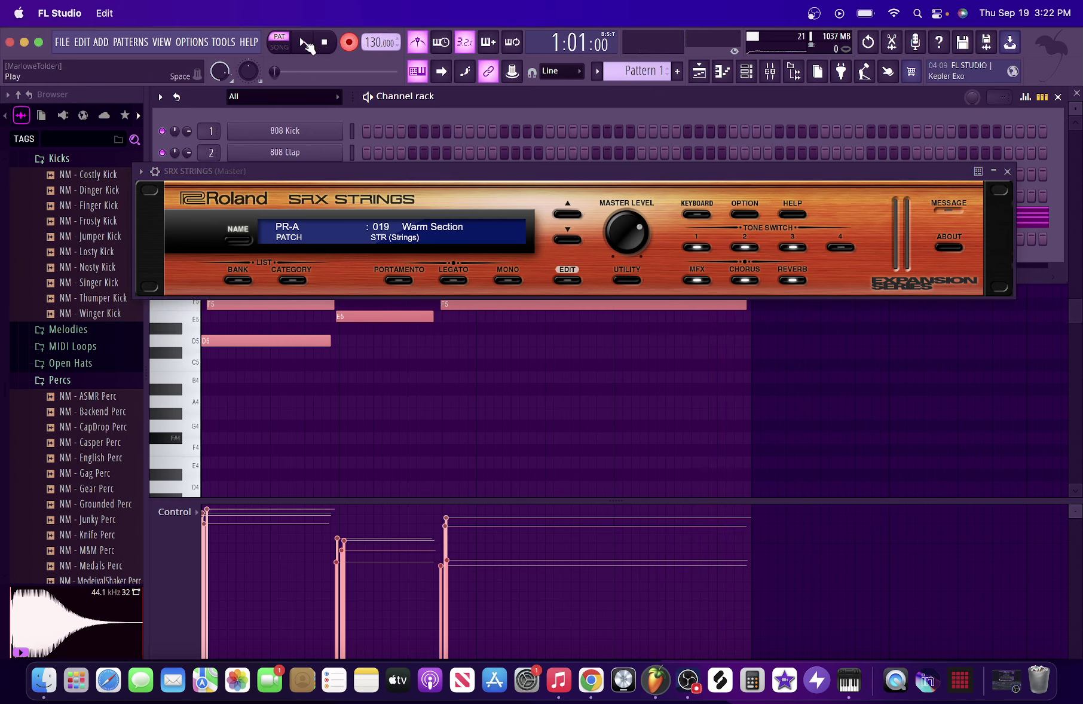
click(305, 43)
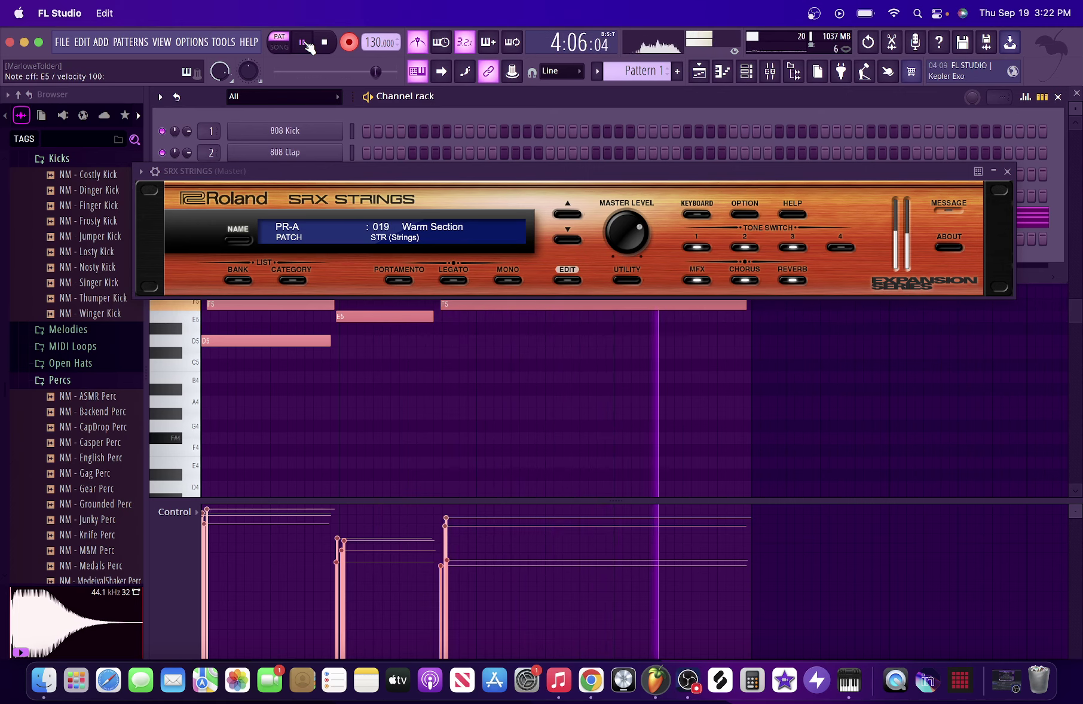
click(305, 43)
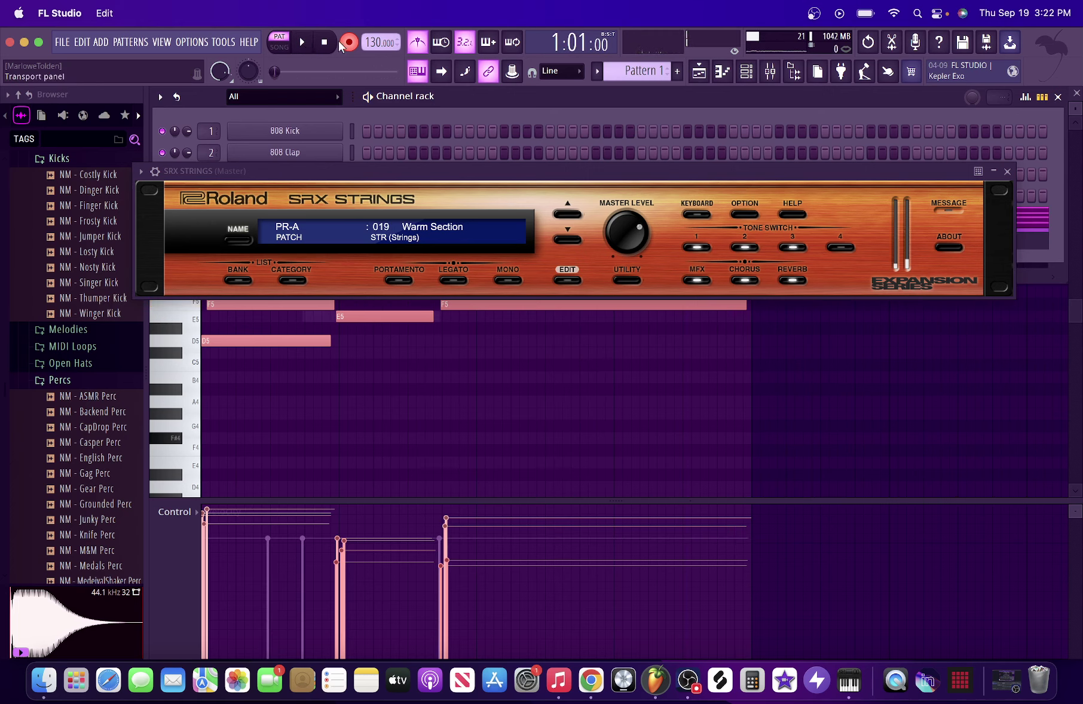
Play back the pattern with the metronome off and close the SRX STRINGS instrument window
click(418, 43)
key(space)
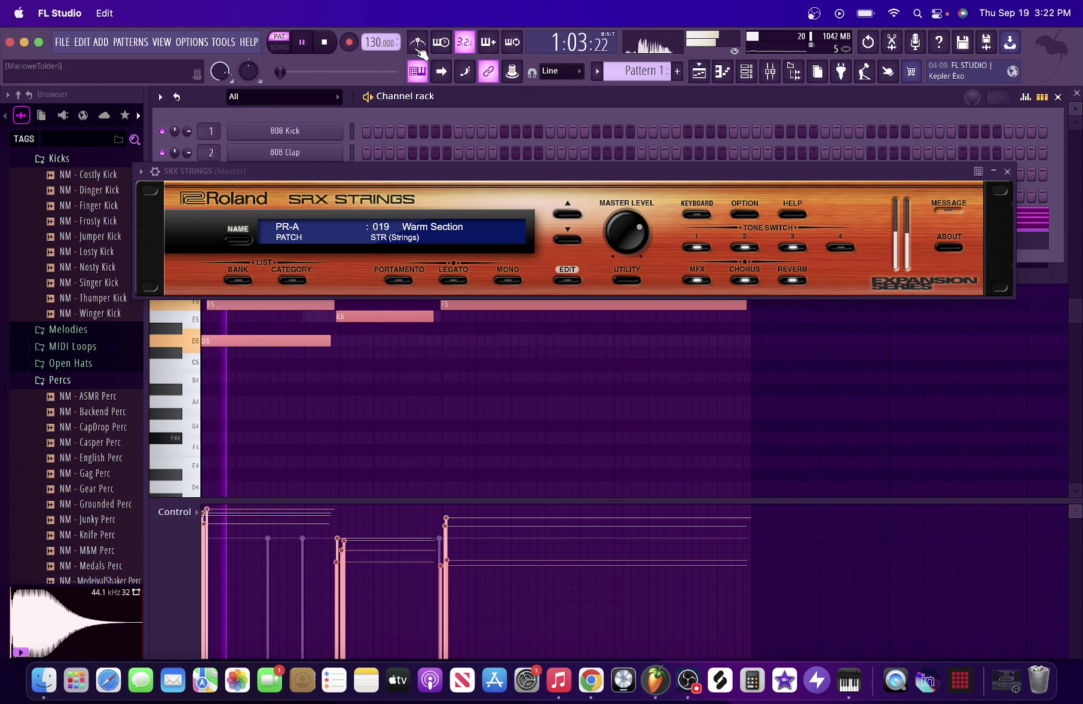
click(1007, 171)
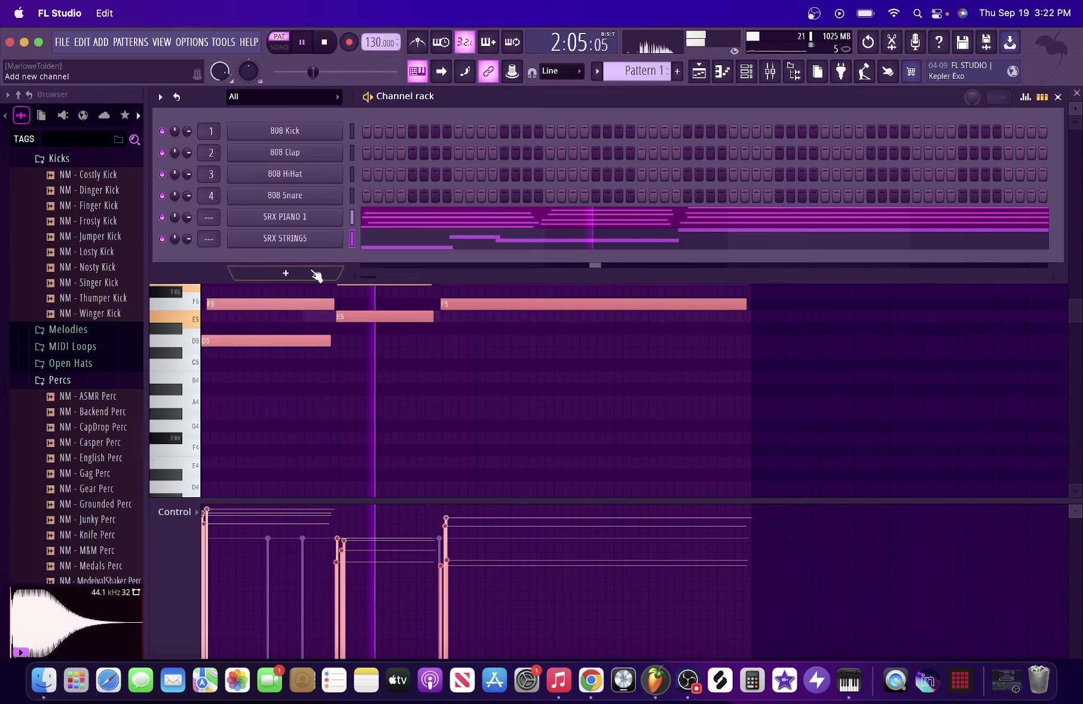
Add an SRX ELECTRIC PIANO instrument channel and close its window
click(298, 271)
key(Escape)
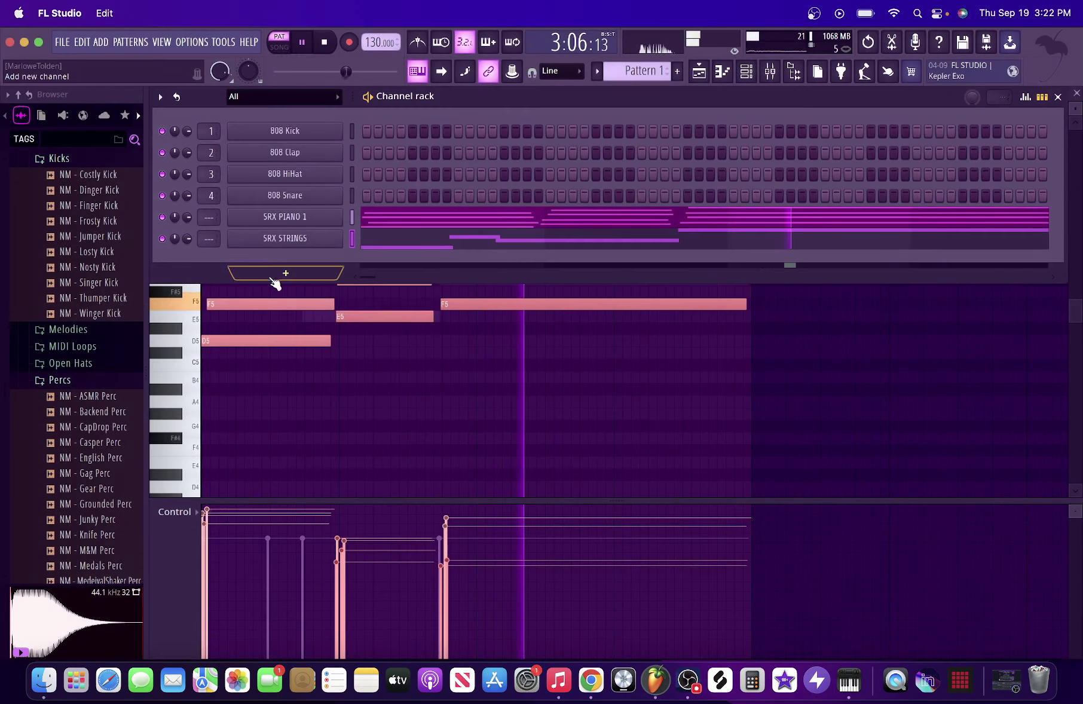
click(273, 278)
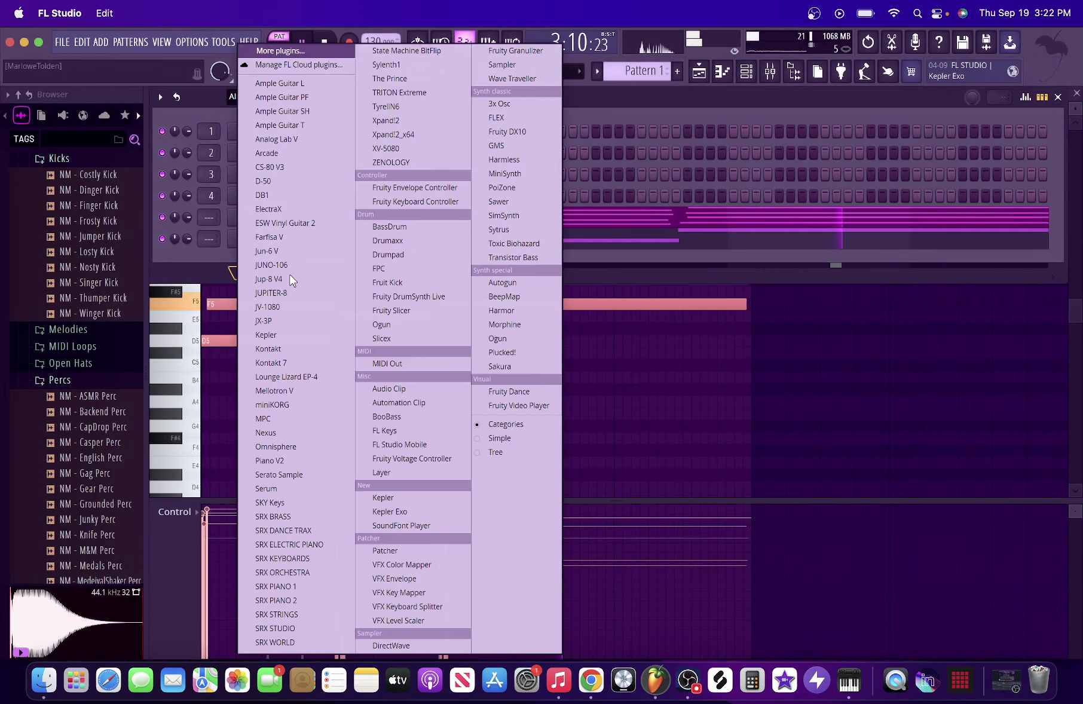
click(300, 544)
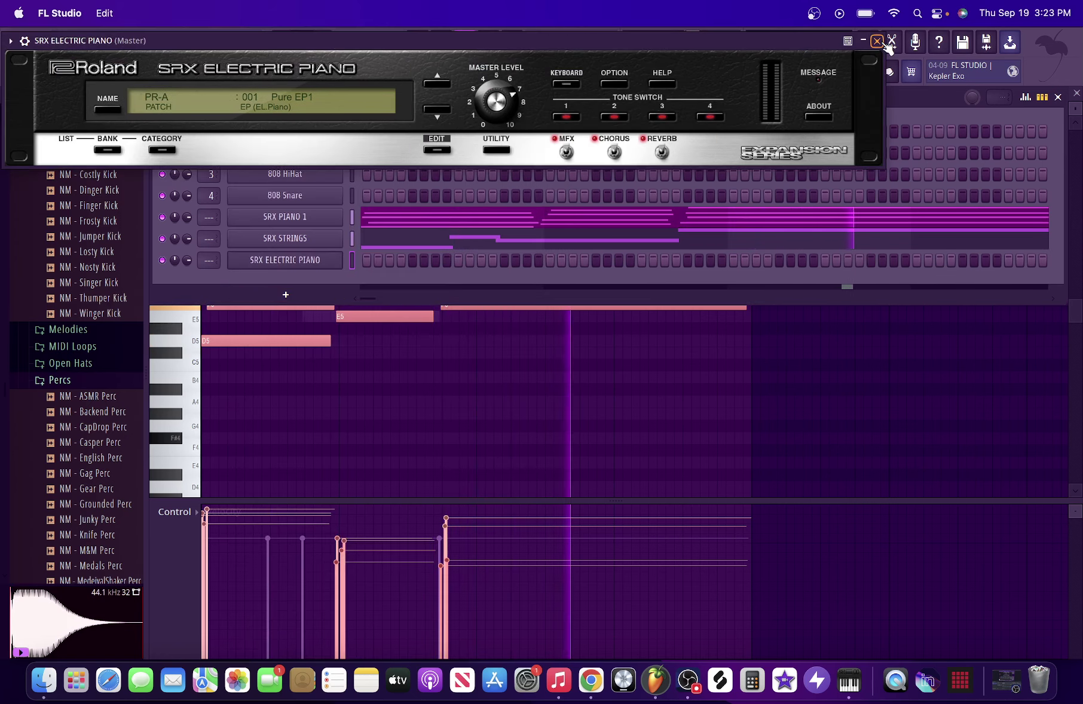
click(798, 234)
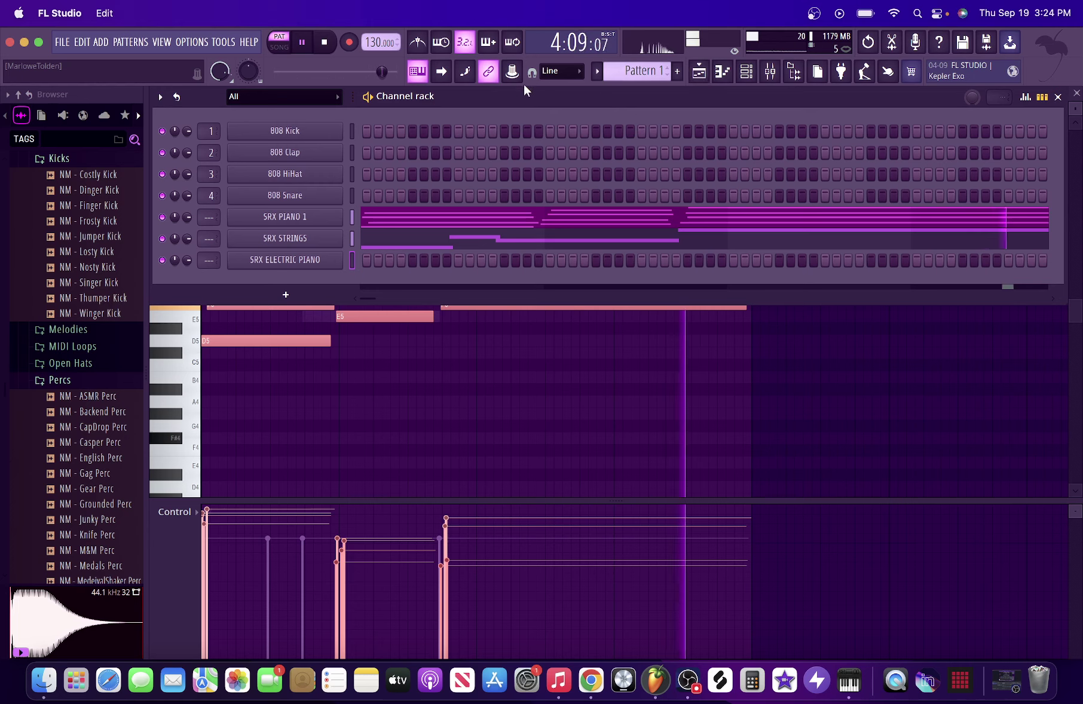
Record an electric piano part over the piano and strings with the metronome on
click(301, 40)
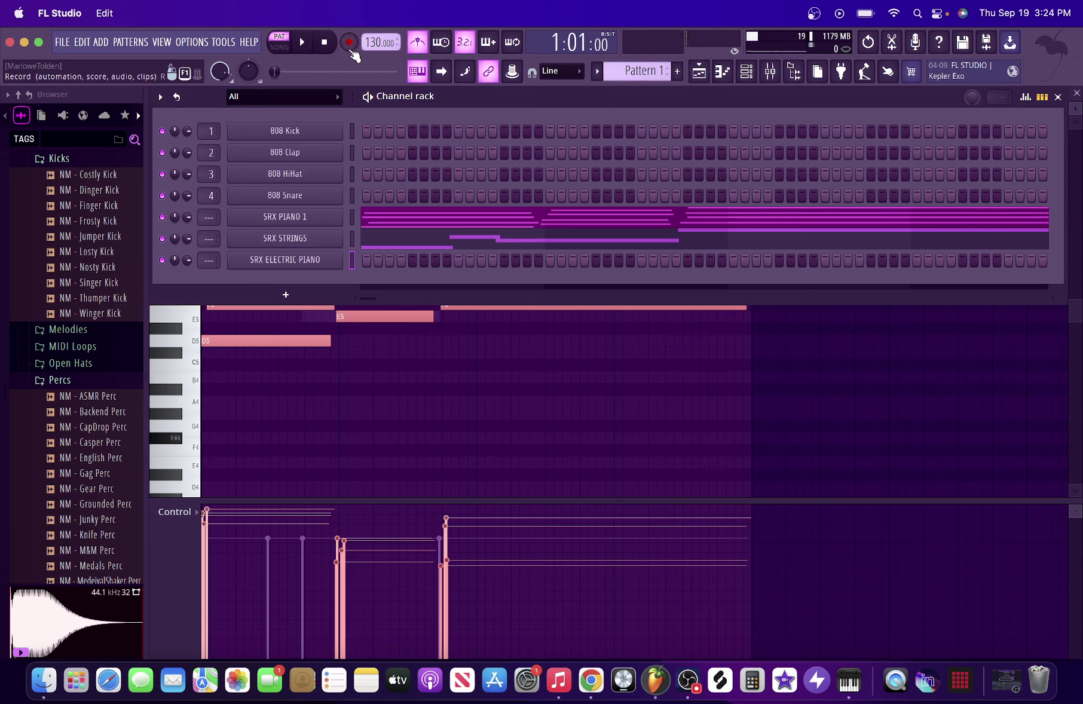
click(301, 42)
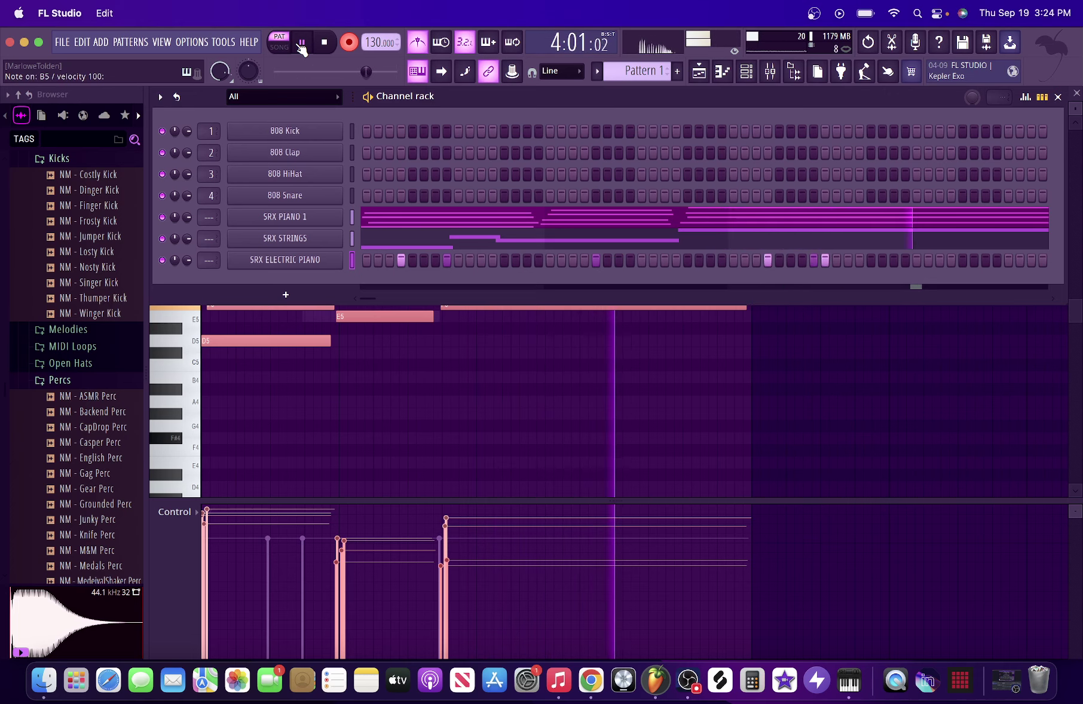
click(299, 45)
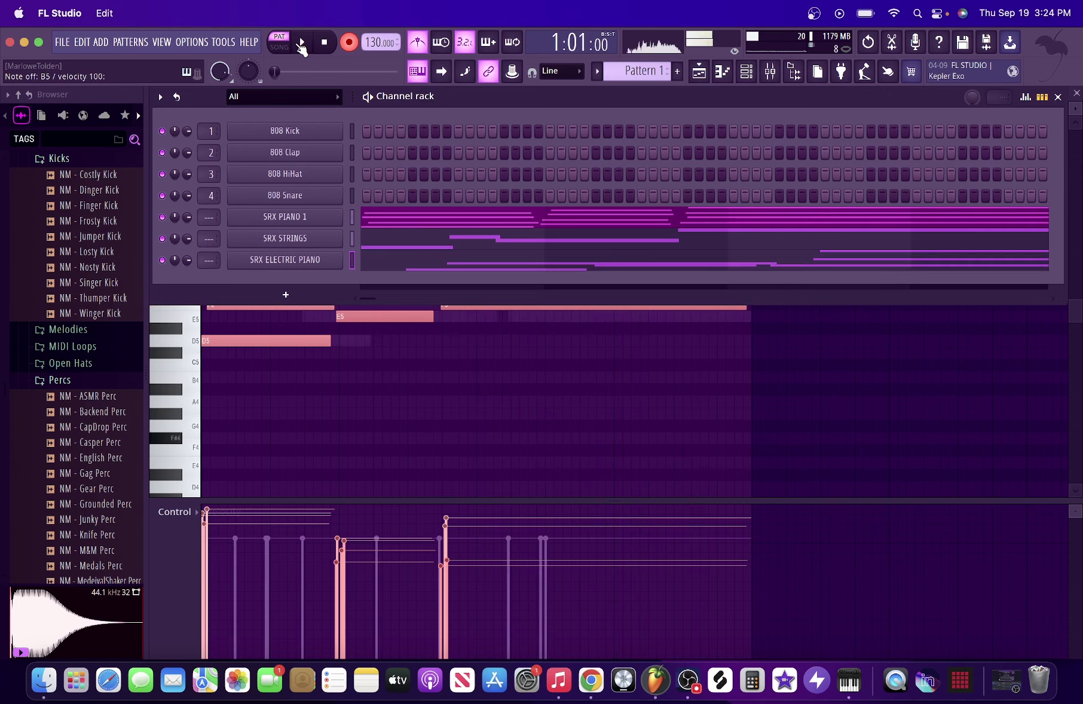
Play back the electric piano part with the metronome off and examine its notes in the piano roll
key(space)
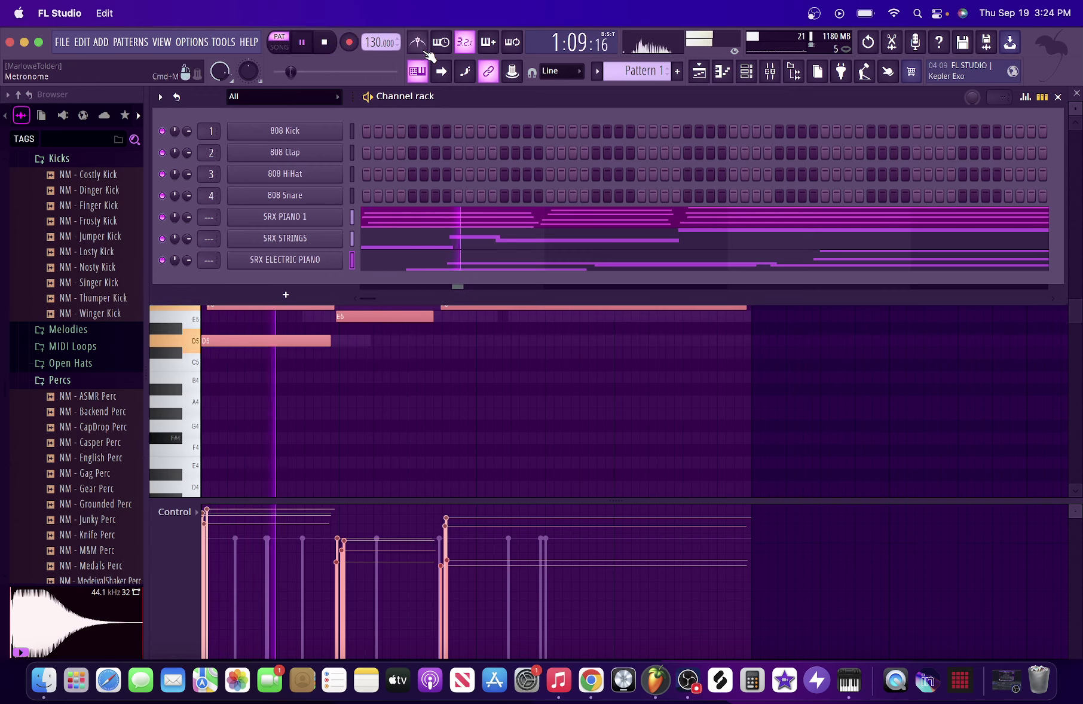
click(455, 264)
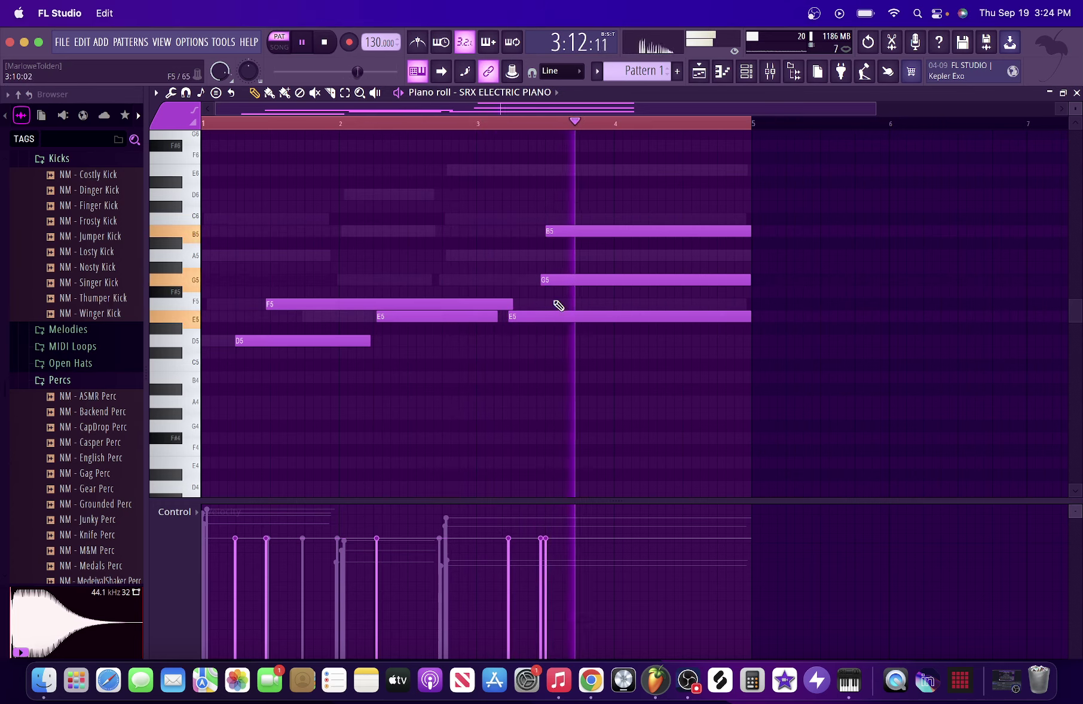
click(746, 72)
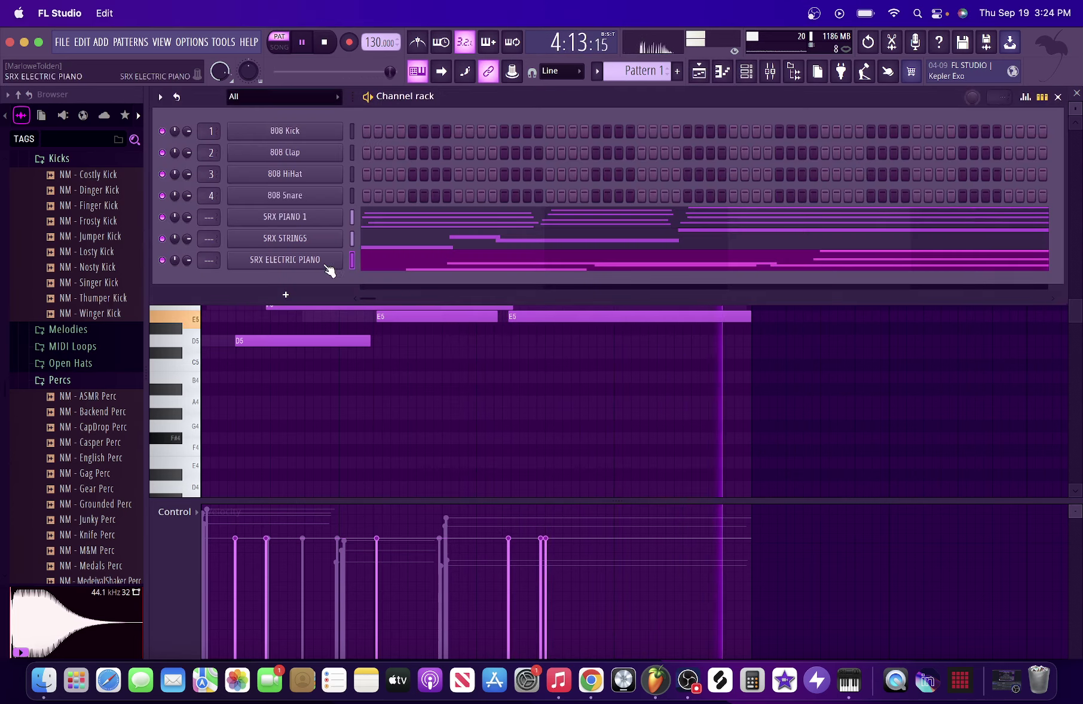
Change the SRX ELECTRIC PIANO patch to 003 Pure EP2 and close the instrument window
click(296, 265)
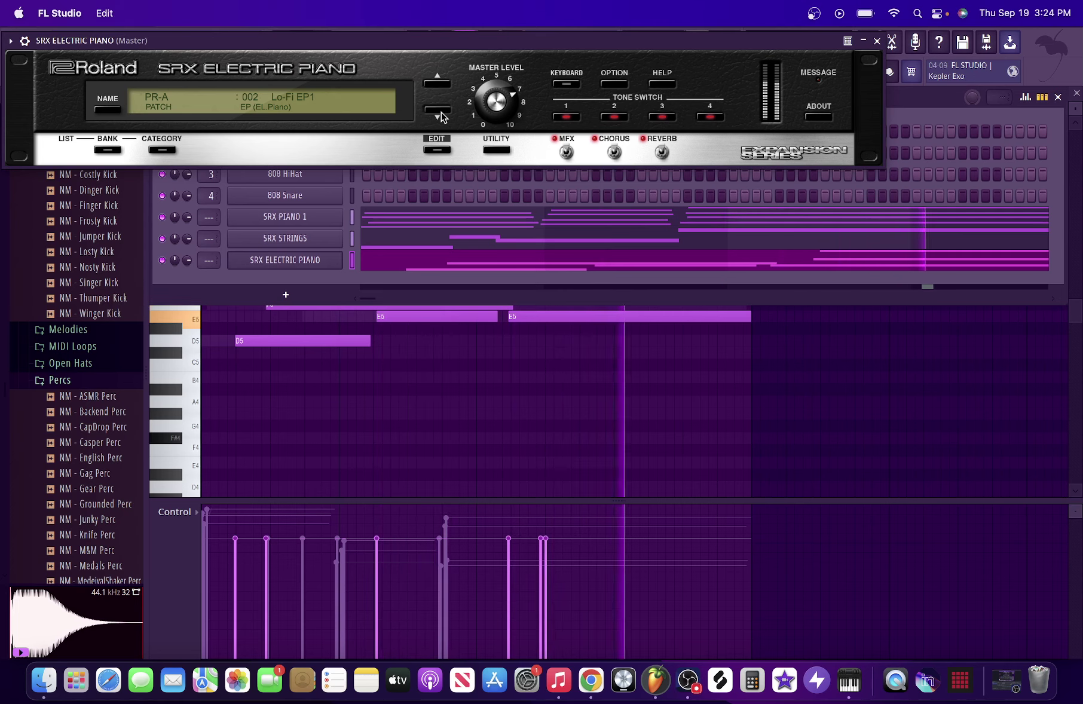
click(438, 115)
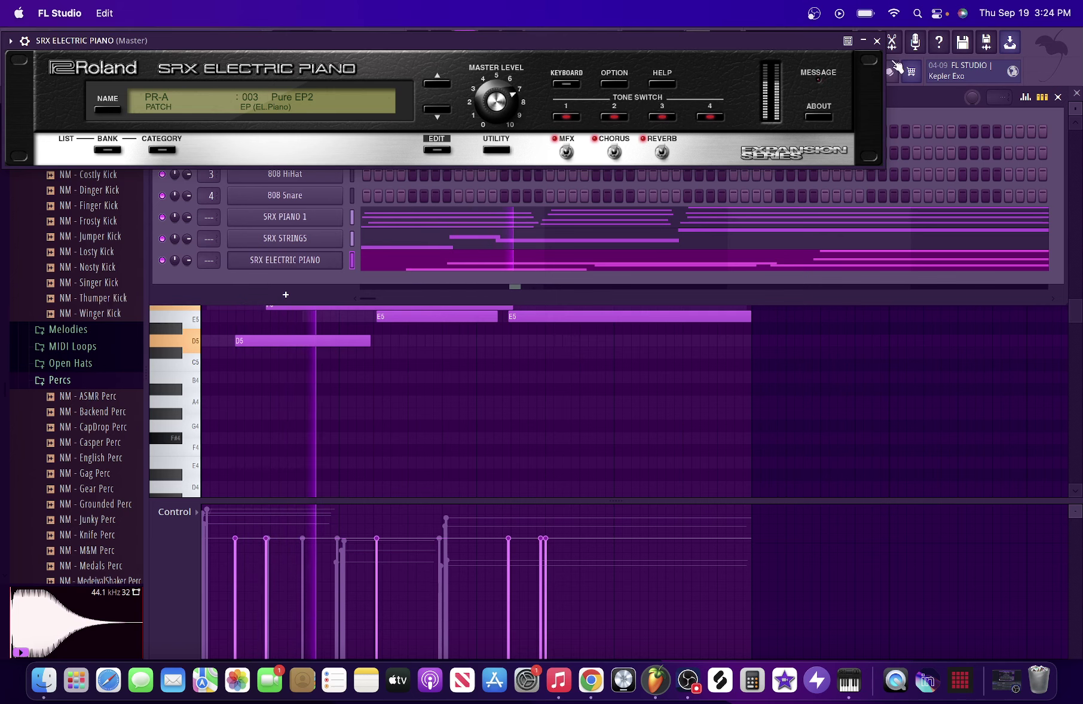
click(877, 41)
Add an SRX ORCHESTRA instrument channel and load its PR-A patch 044 VibSwStrings
click(297, 293)
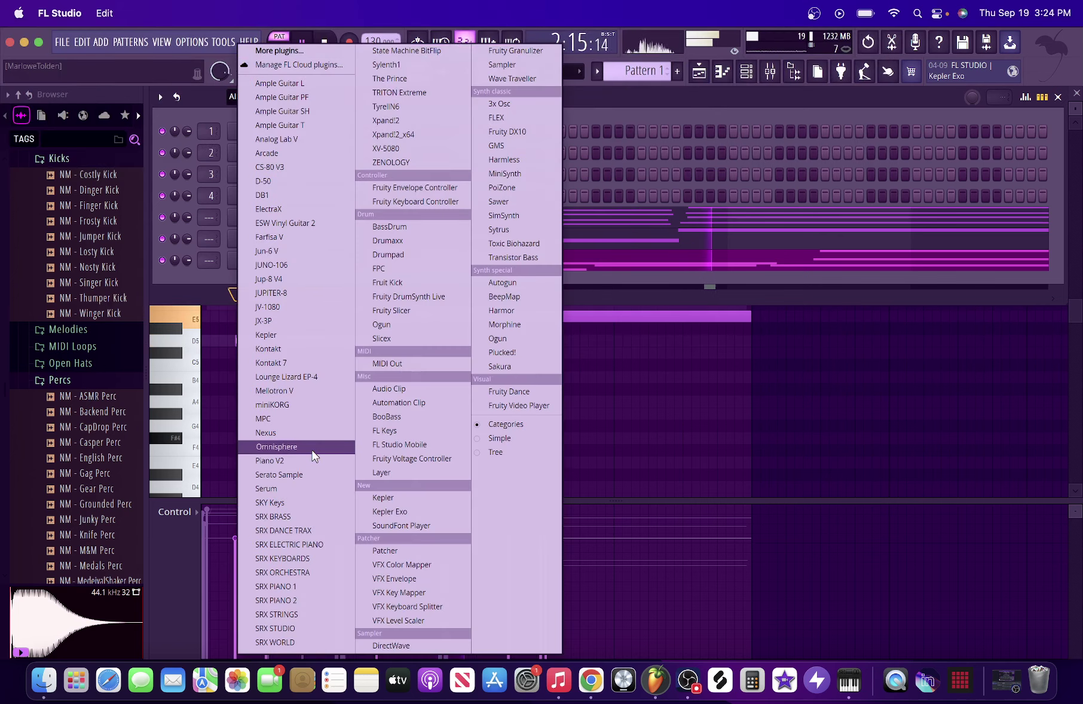
click(308, 575)
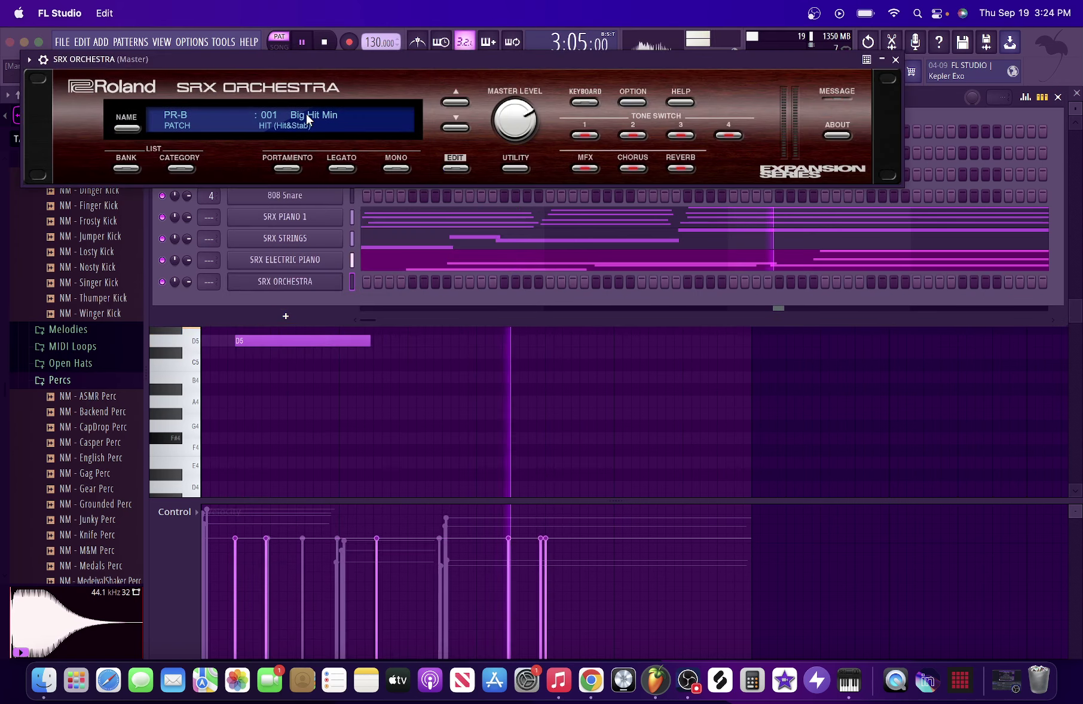
click(313, 114)
mouse_move(161, 155)
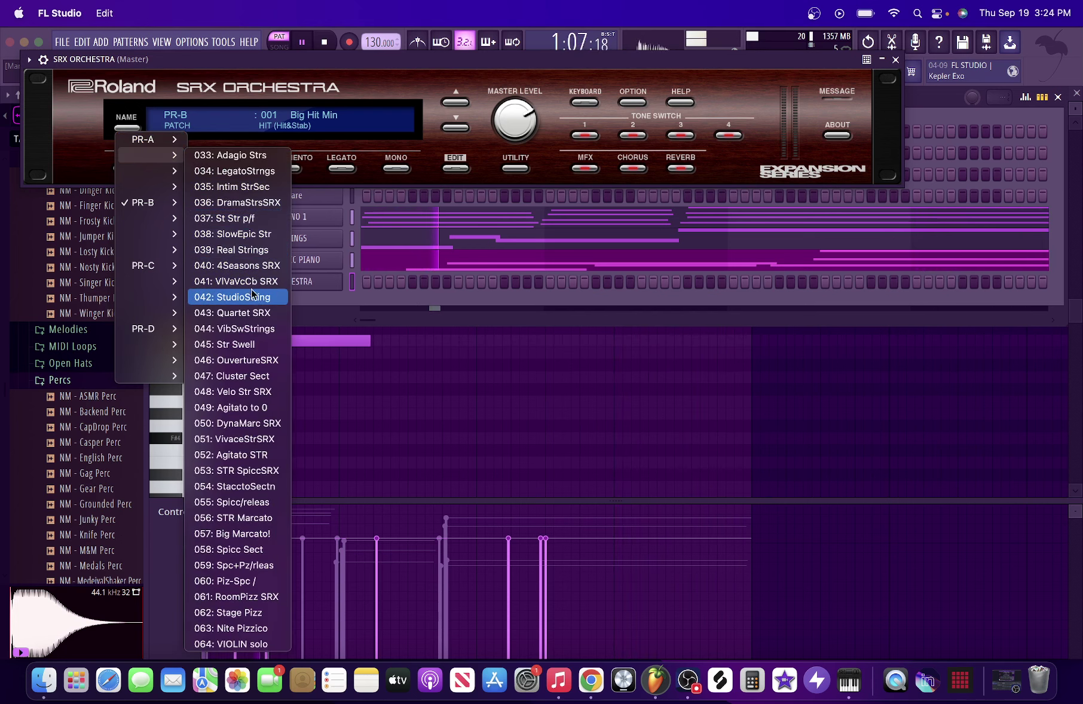
click(254, 332)
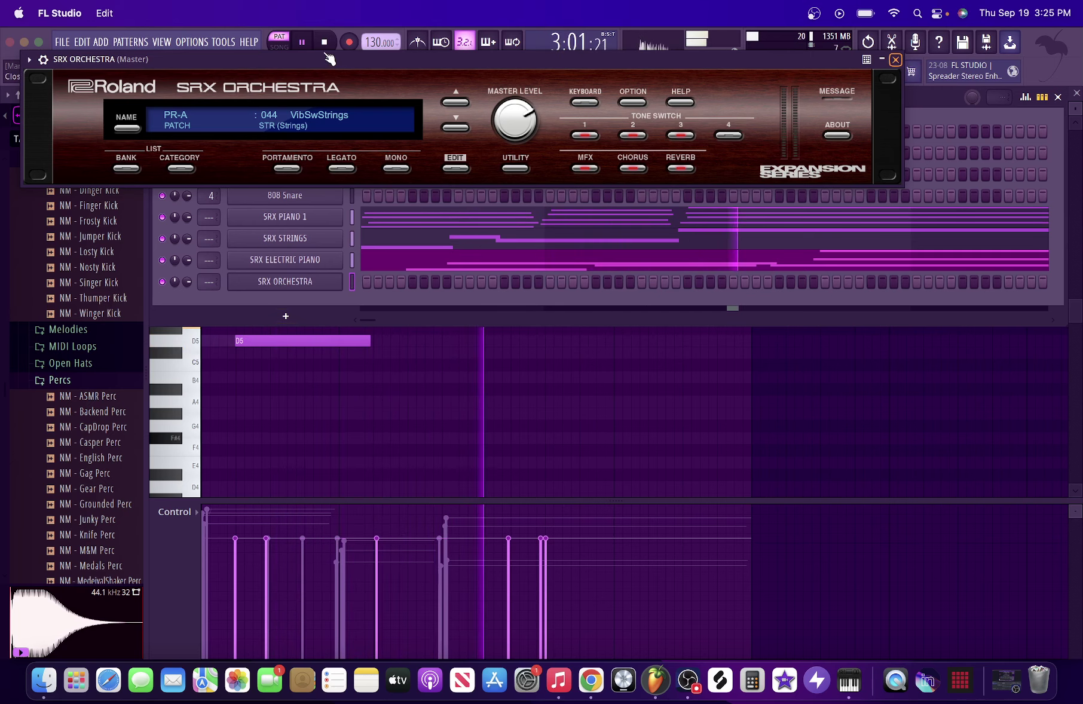
Record an orchestral strings part on SRX ORCHESTRA and set its channel volume to 58% during playback
click(349, 43)
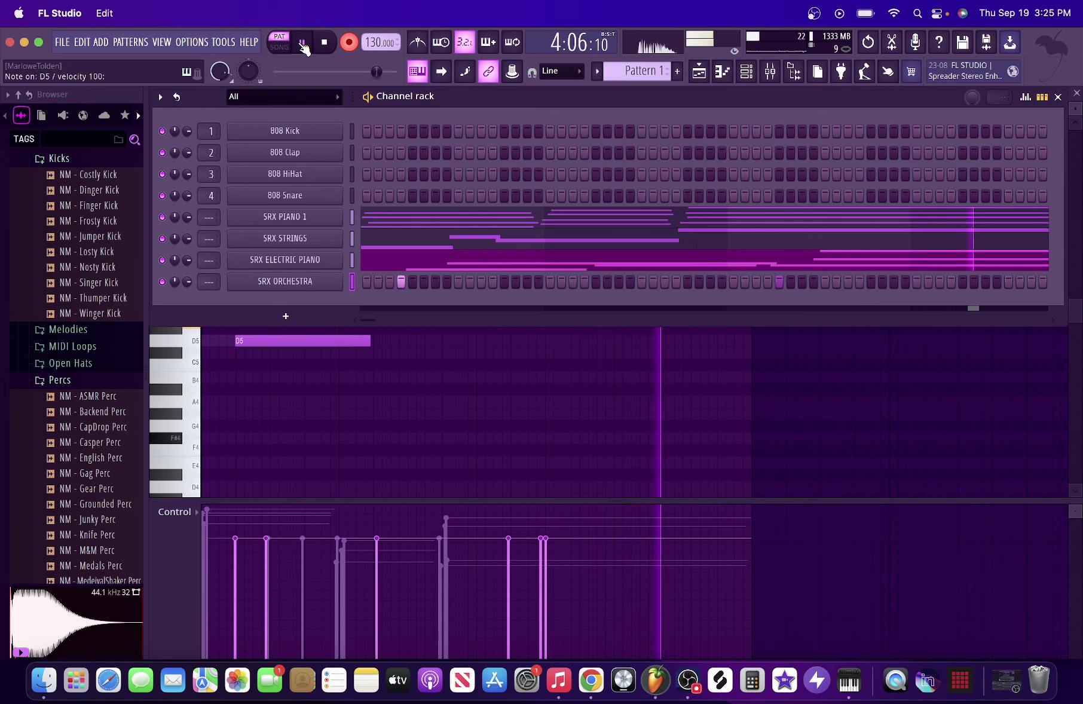
key(space)
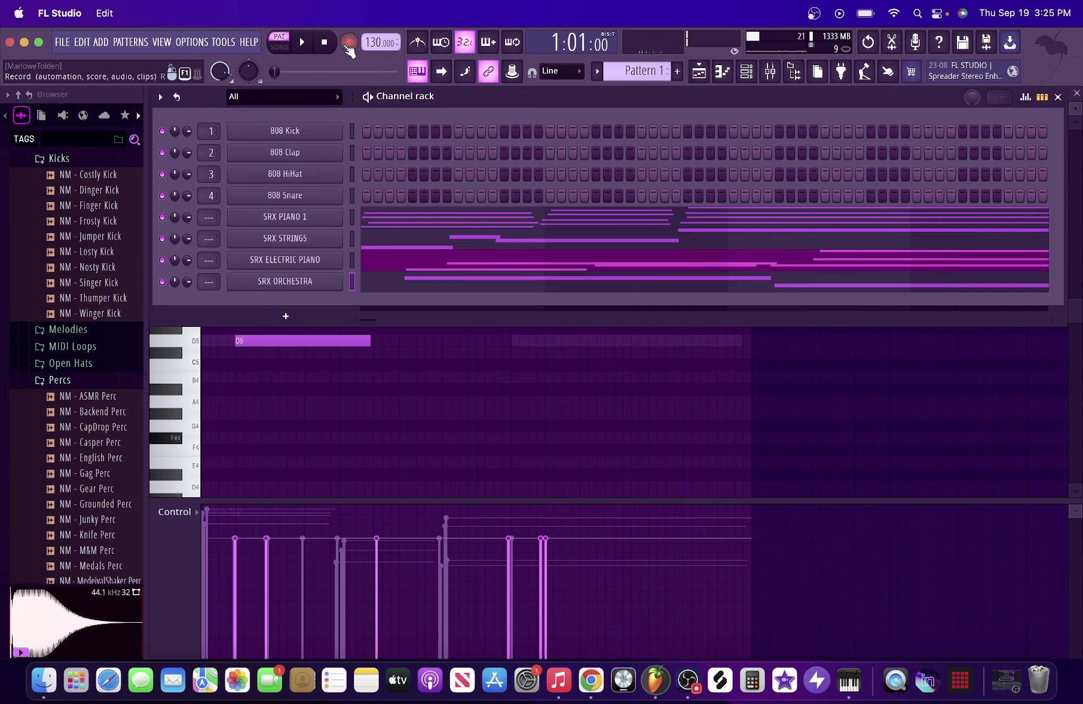
key(space)
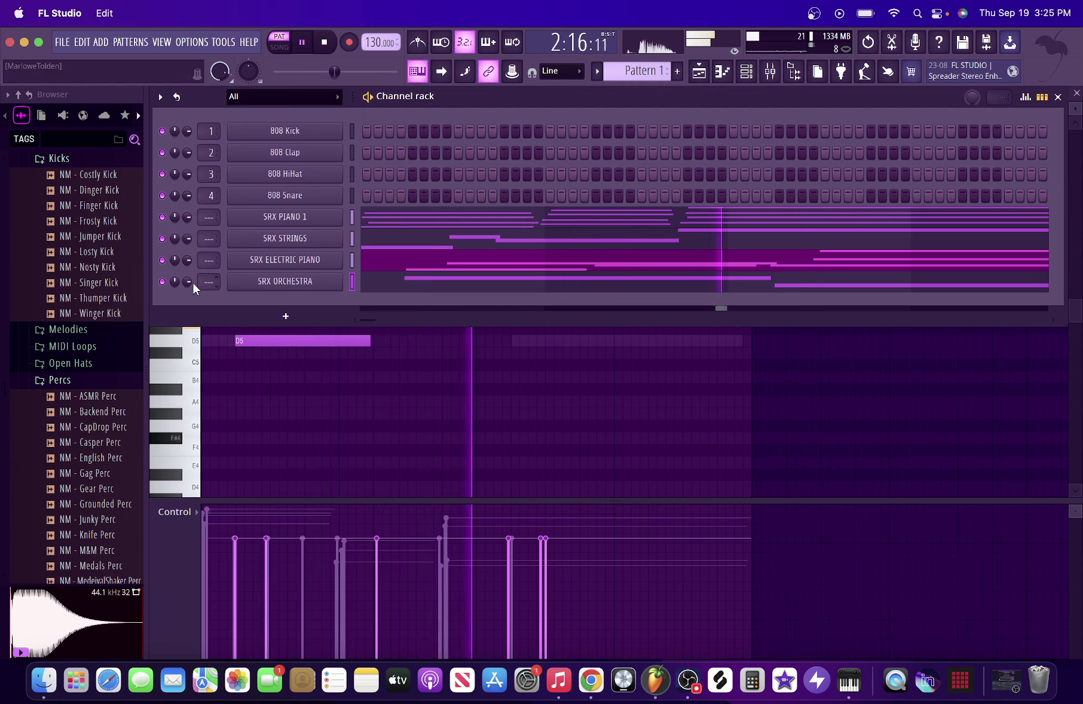
drag(191, 281, 192, 301)
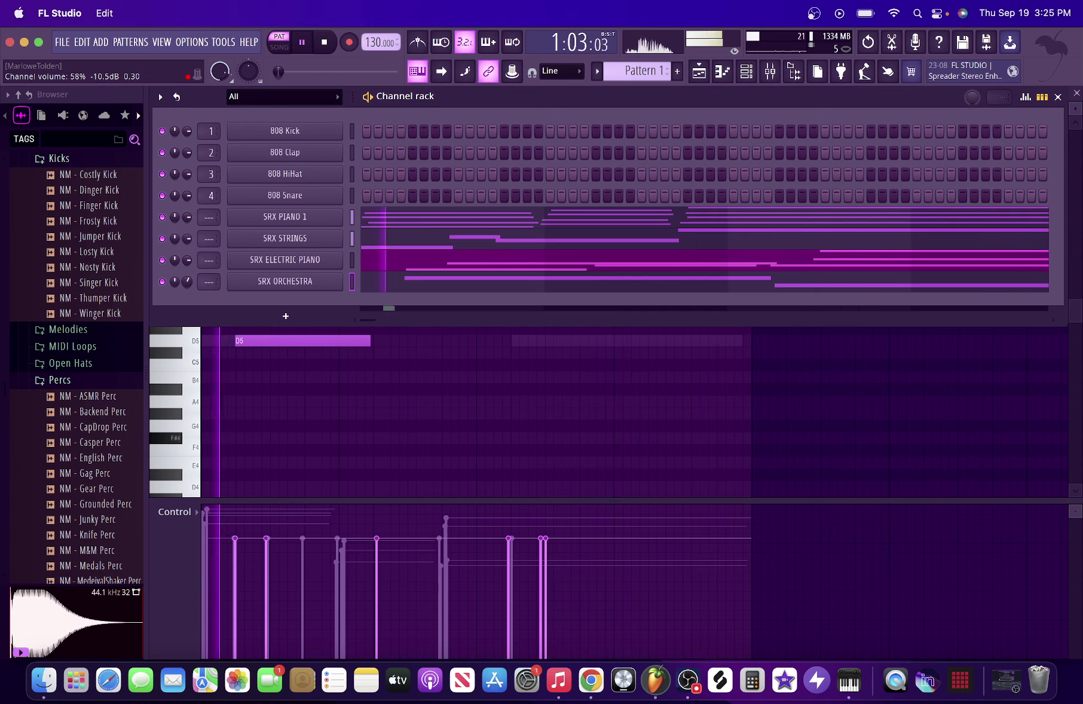
Clone the SRX ORCHESTRA channel and load the PR-C patch 013 Brass ff in the clone
right_click(300, 275)
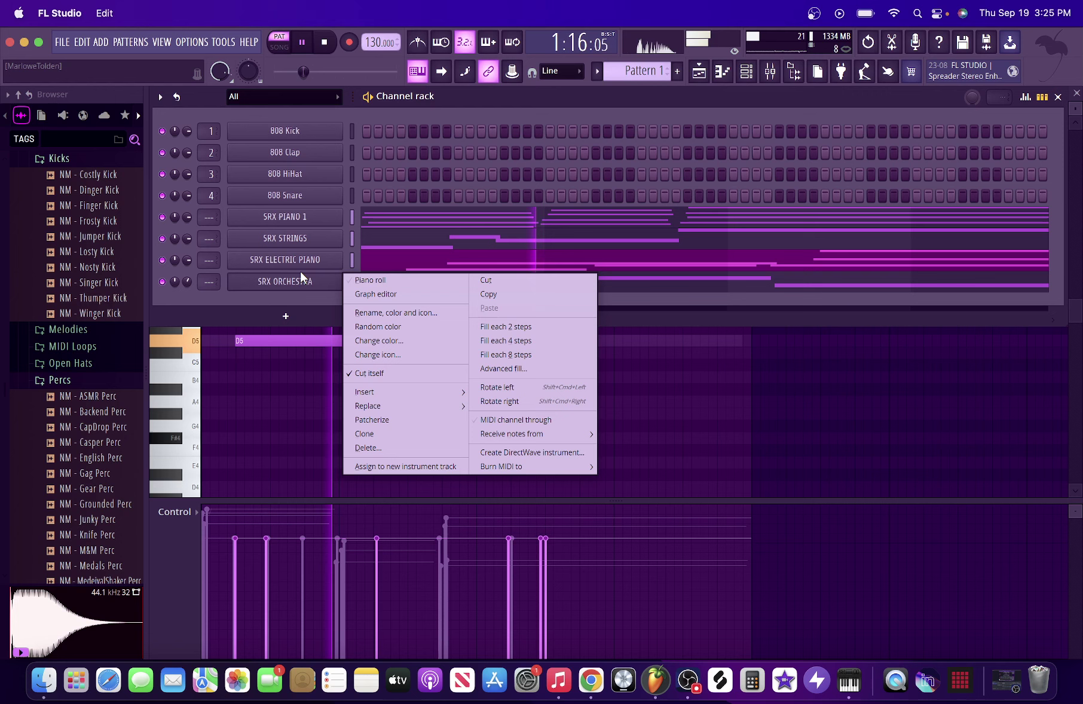
click(371, 431)
click(338, 132)
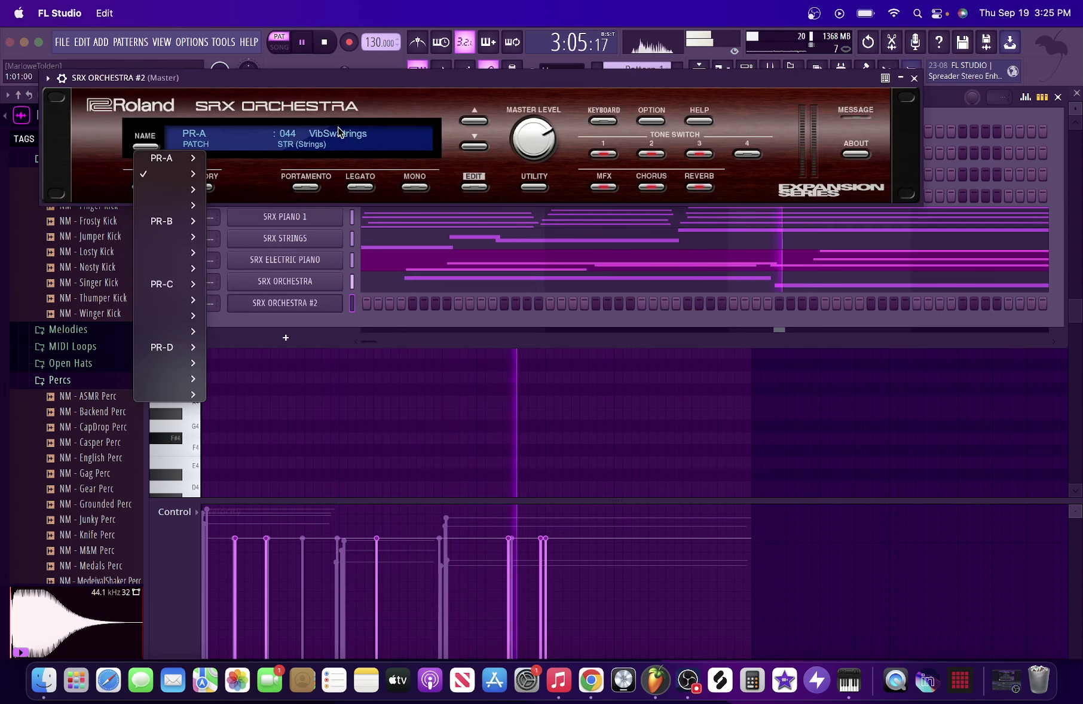
mouse_move(171, 284)
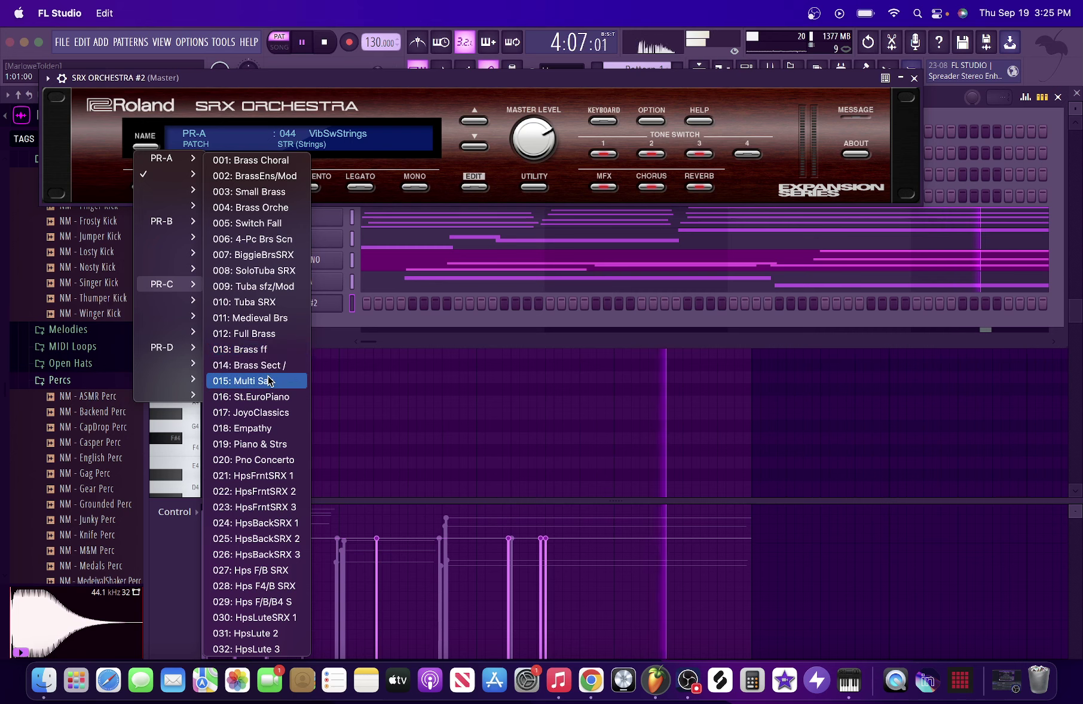
click(268, 341)
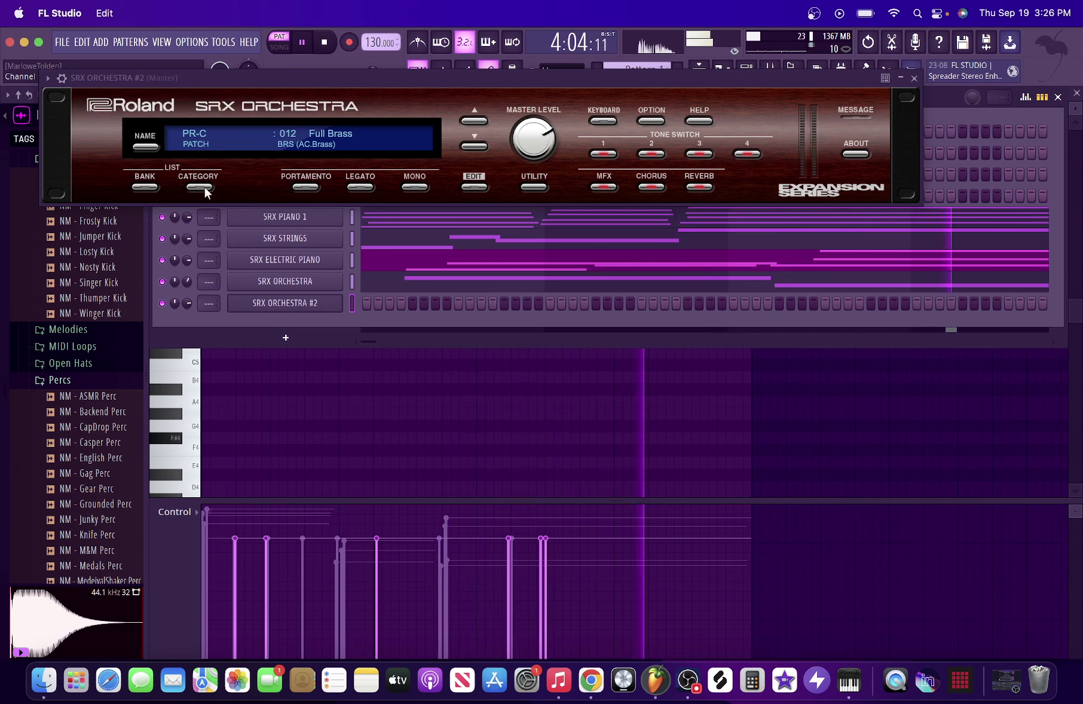
click(474, 145)
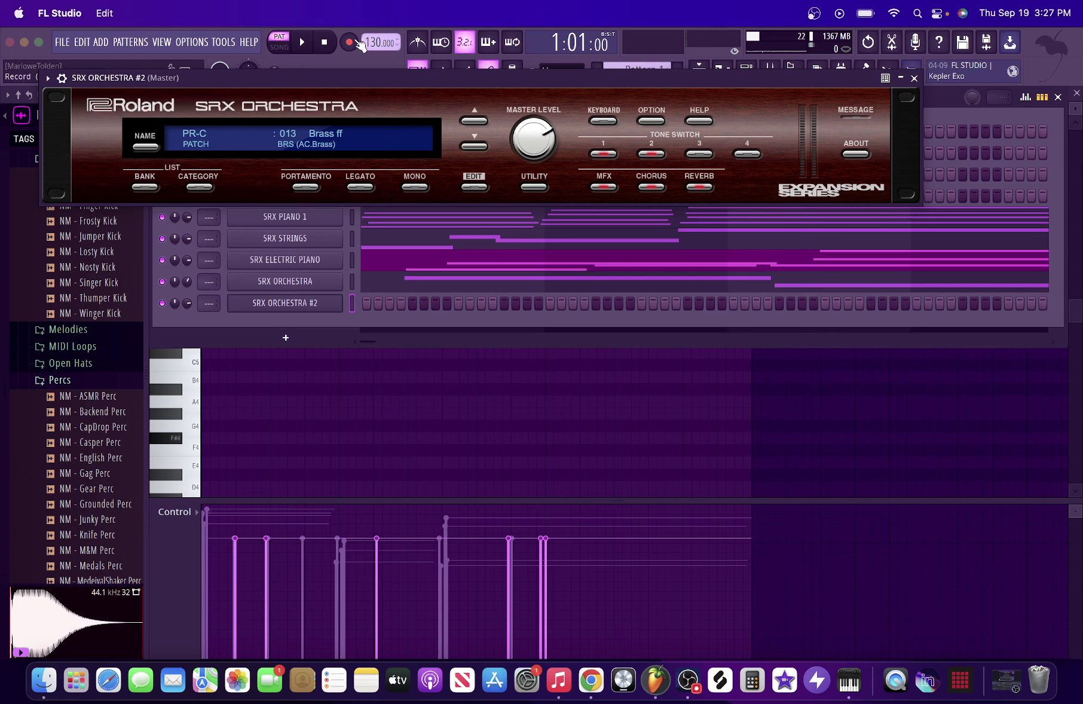
Try recording a brass part on the cloned orchestra channel with the metronome on, and cut its notes
click(422, 49)
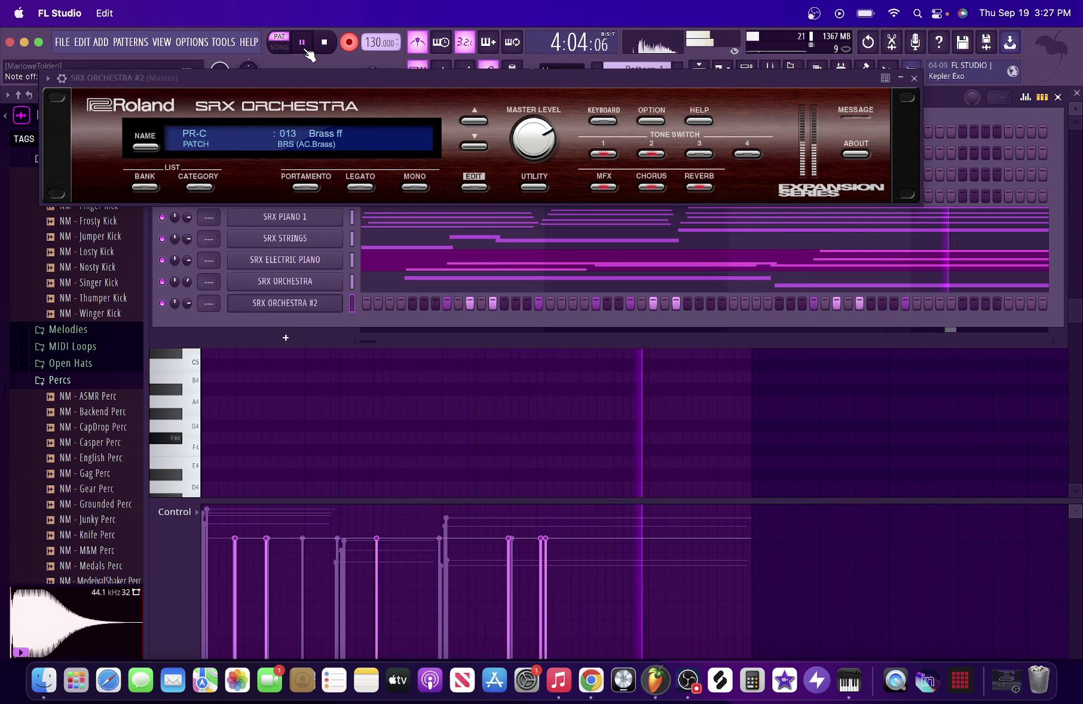
key(space)
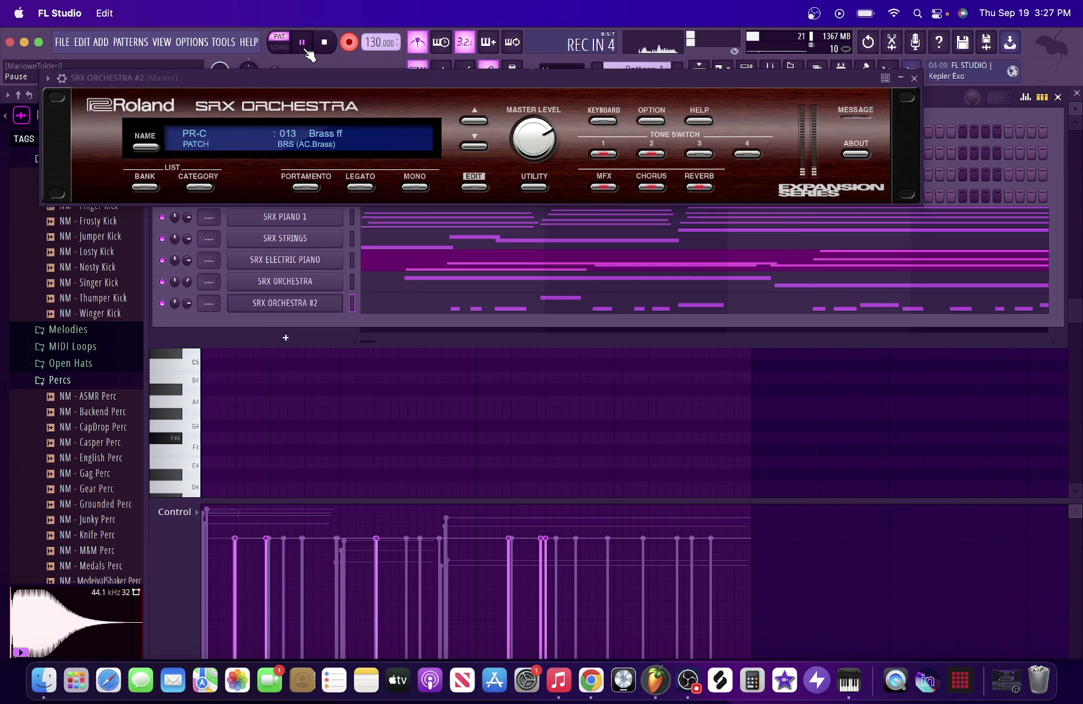
right_click(305, 302)
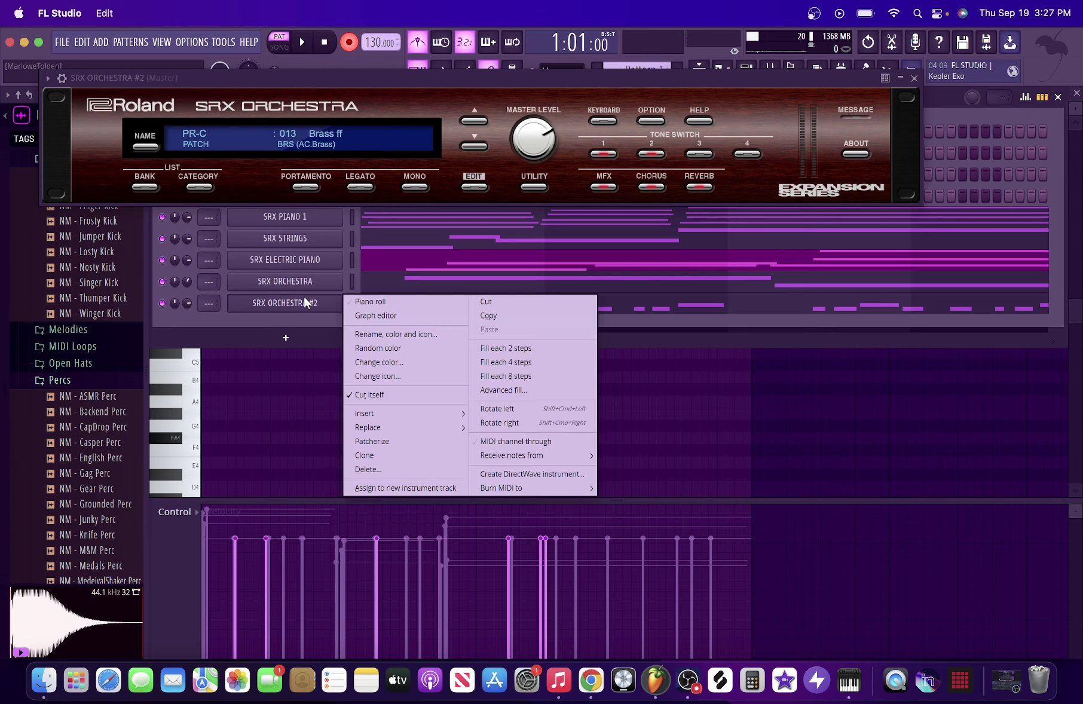
click(486, 301)
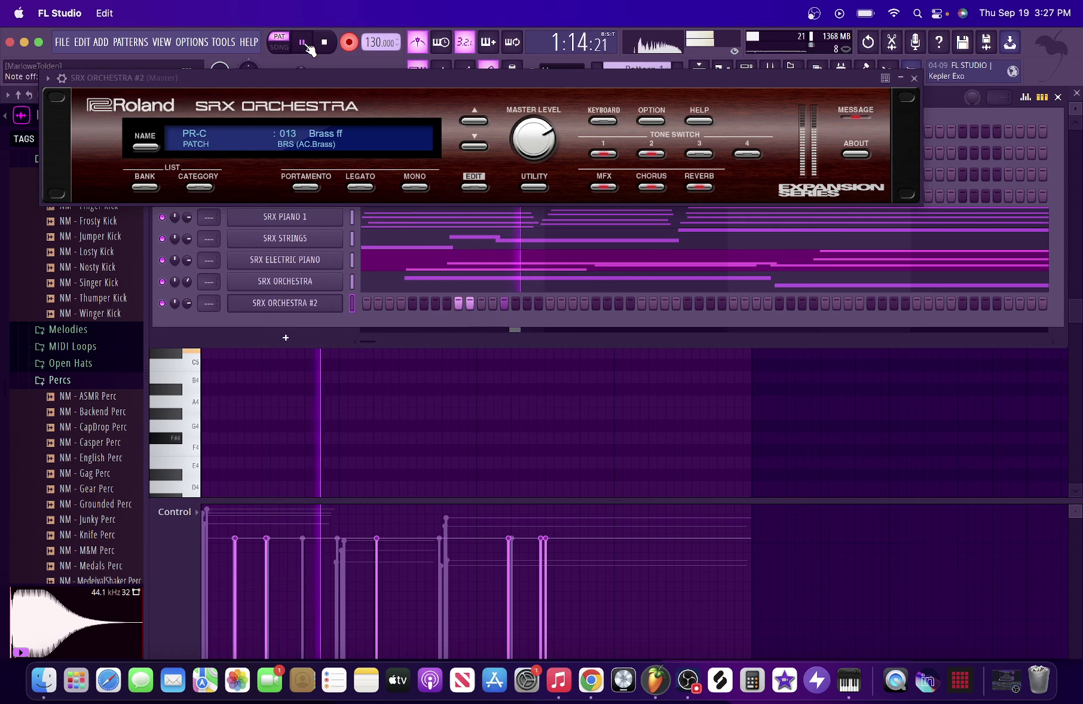
Stop the short second brass take and cut its three notes from the cloned orchestra channel
click(307, 45)
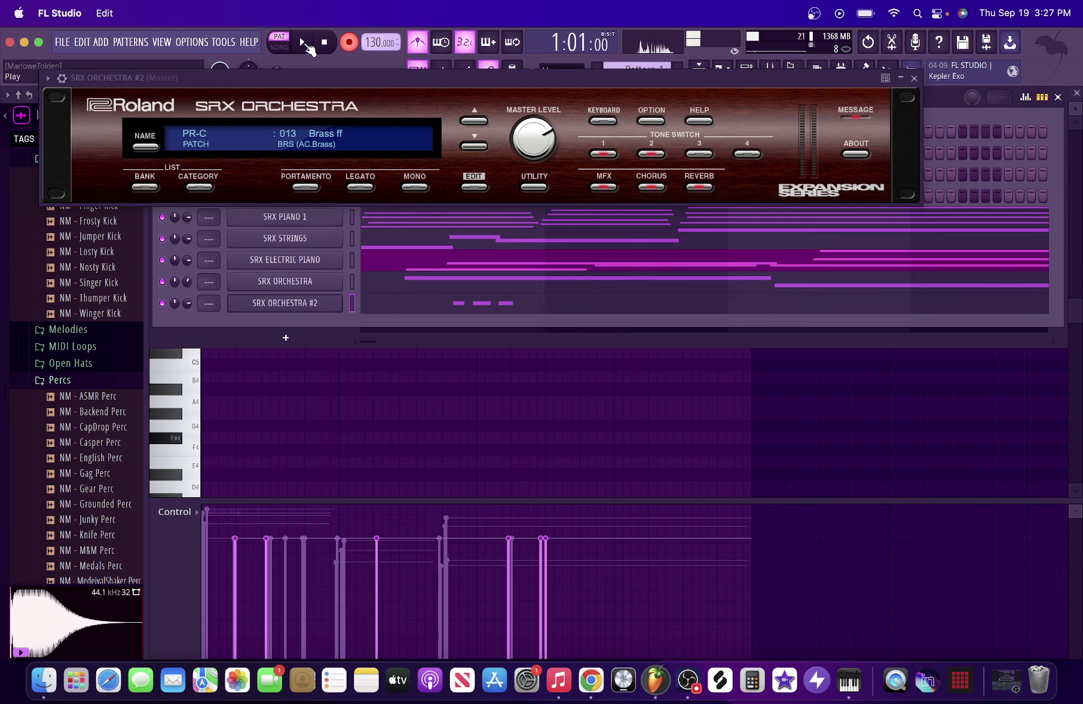
right_click(345, 309)
click(466, 303)
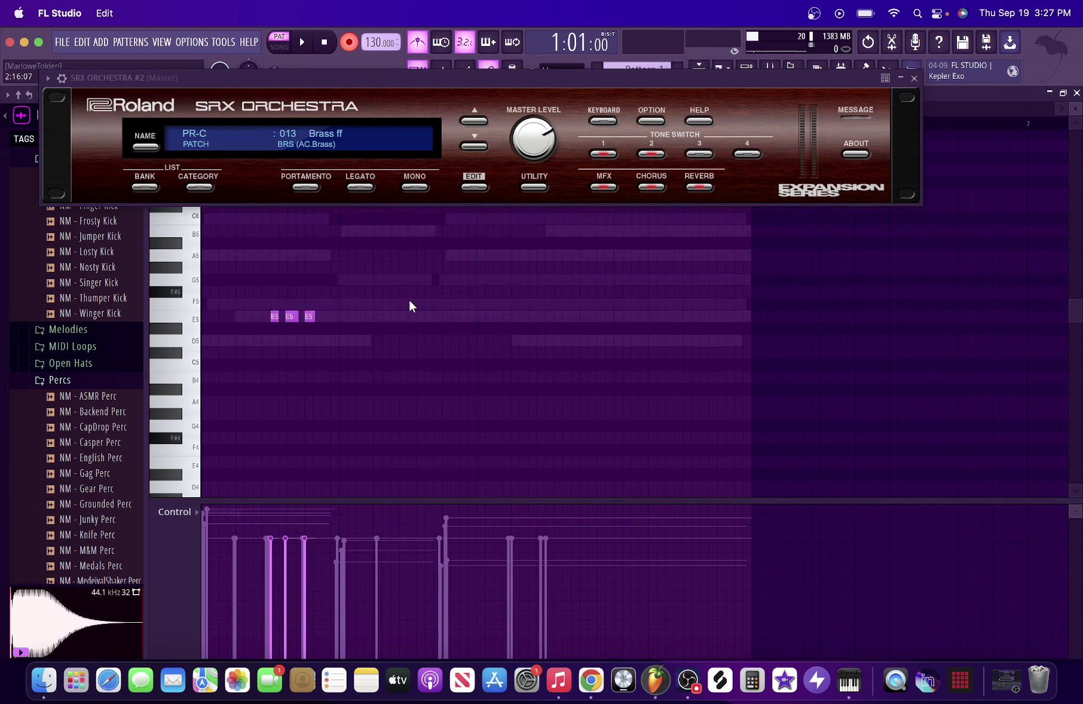
click(723, 67)
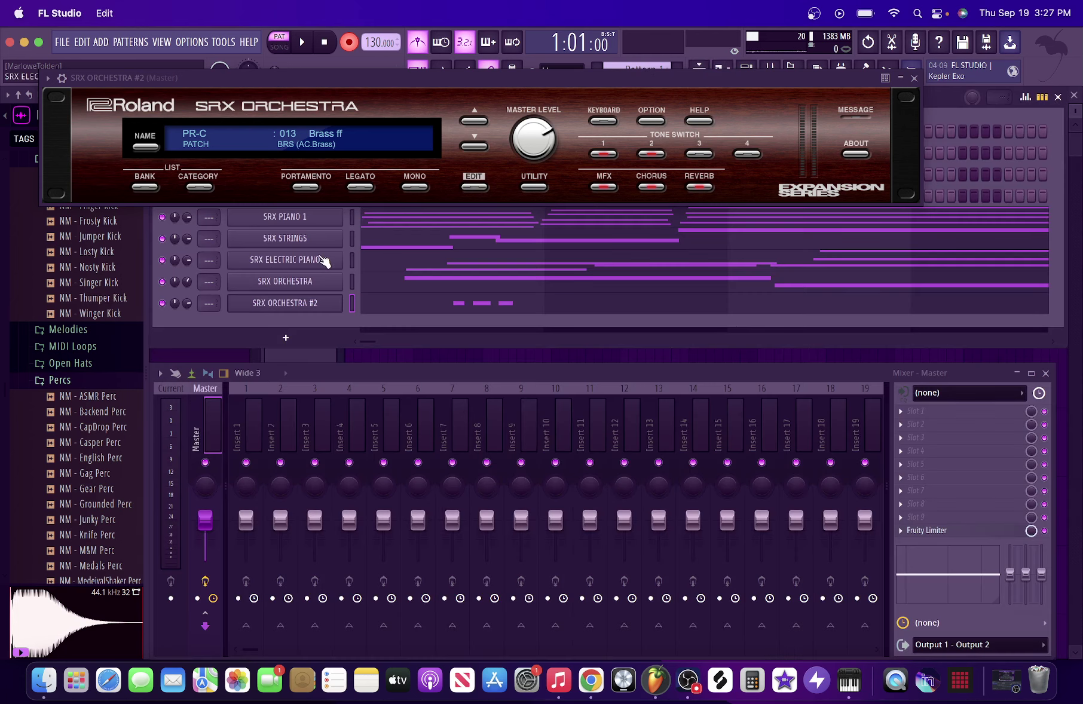
right_click(295, 308)
click(483, 301)
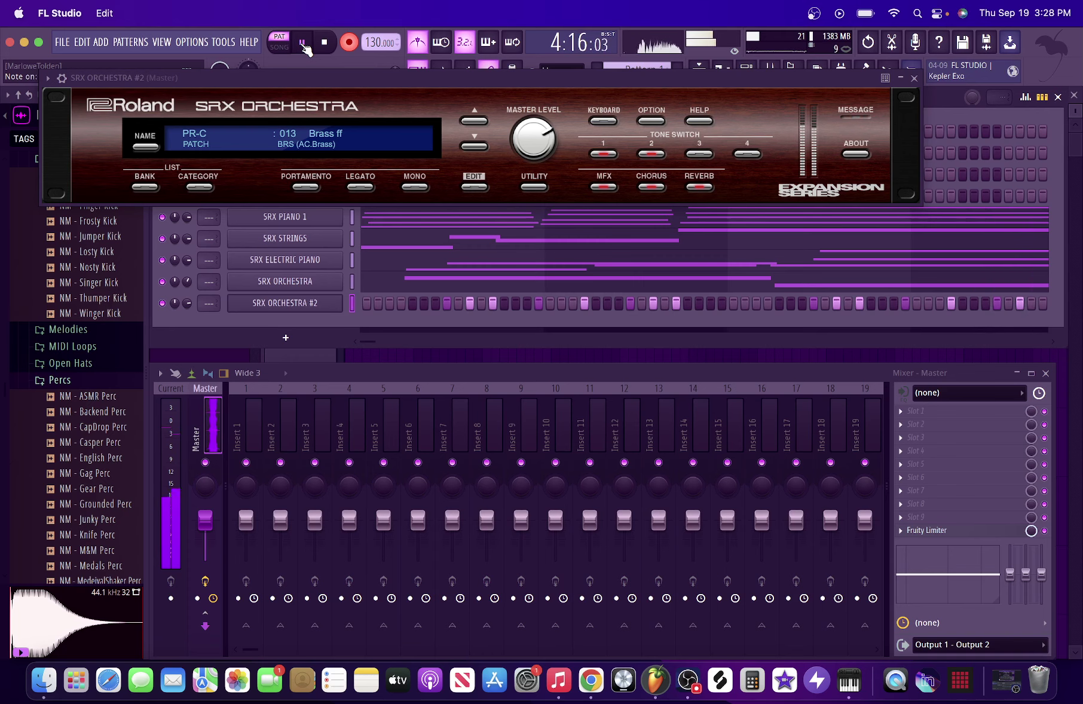
Lower the two short F5 notes near the end of the SRX ORCHESTRA #2 brass part to E5
click(916, 77)
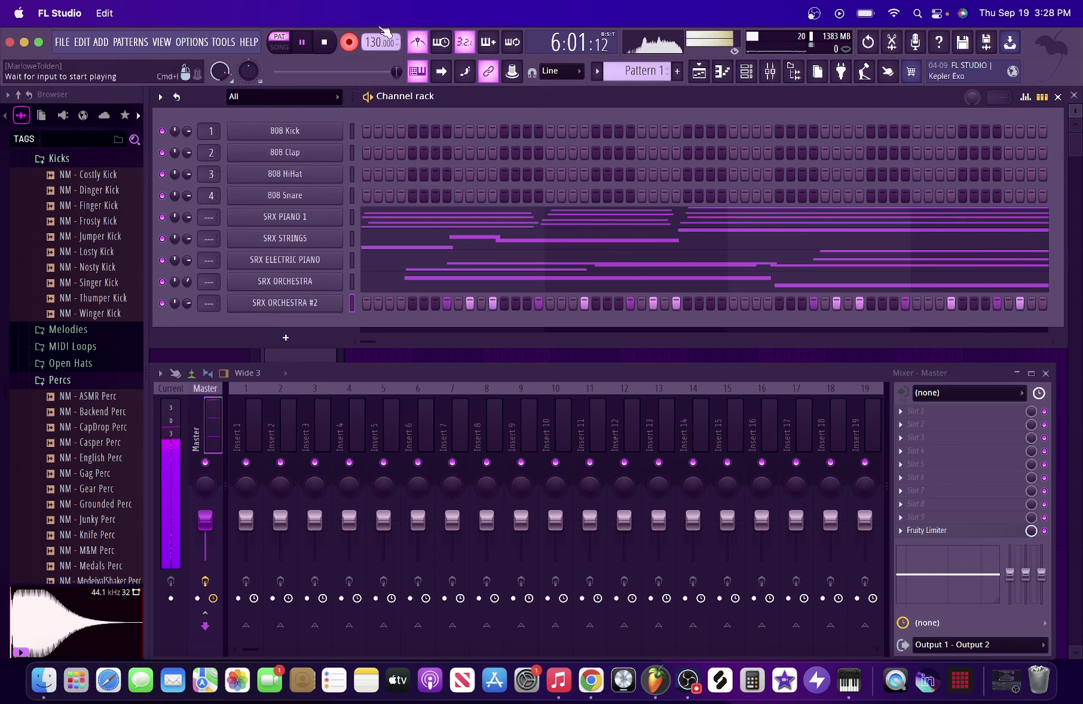
click(518, 304)
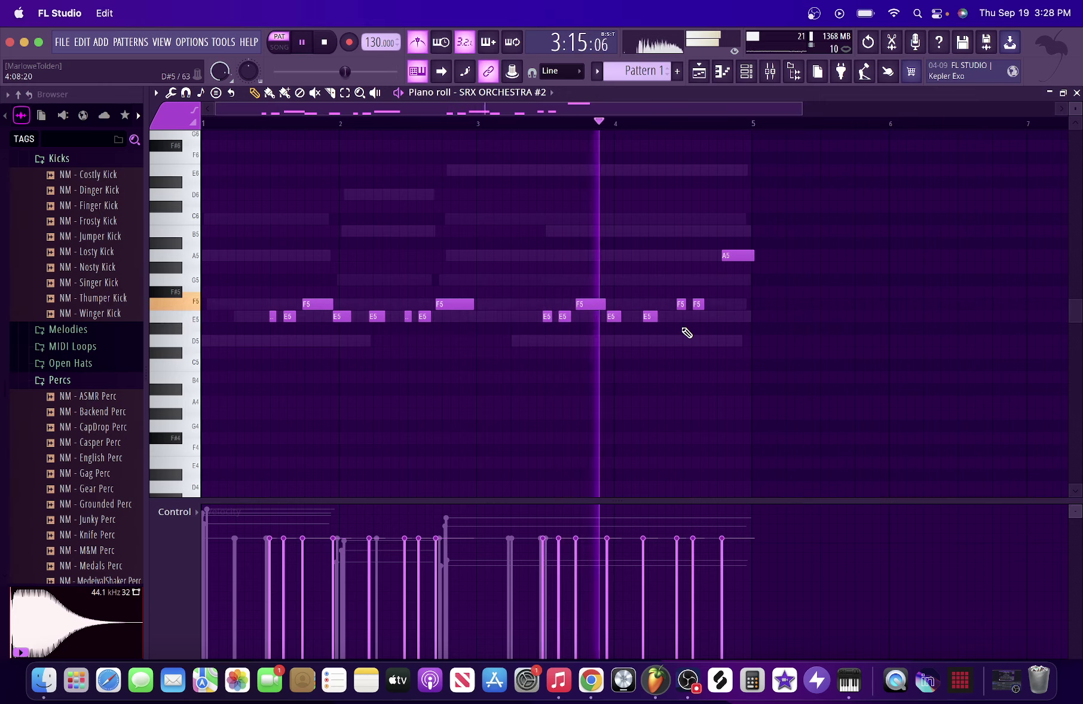
key(space)
drag(725, 328, 682, 317)
key(space)
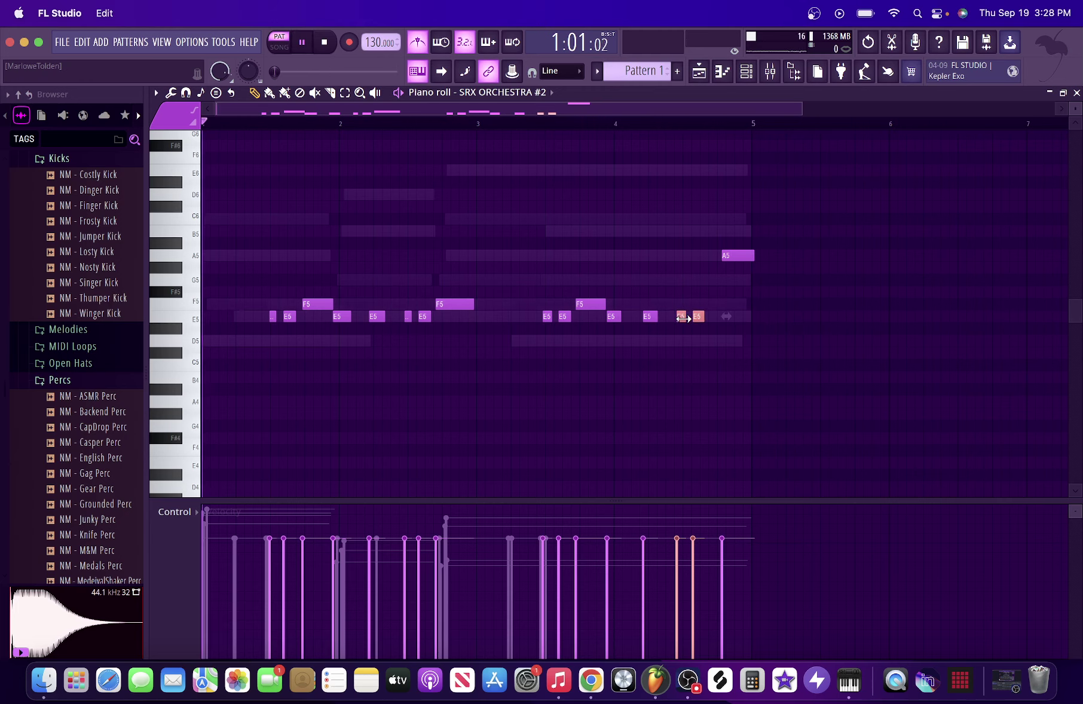
Quantize the brass part's final A5 note and stretch its start earlier so it fills more of the end of bar 4
super+click(743, 259)
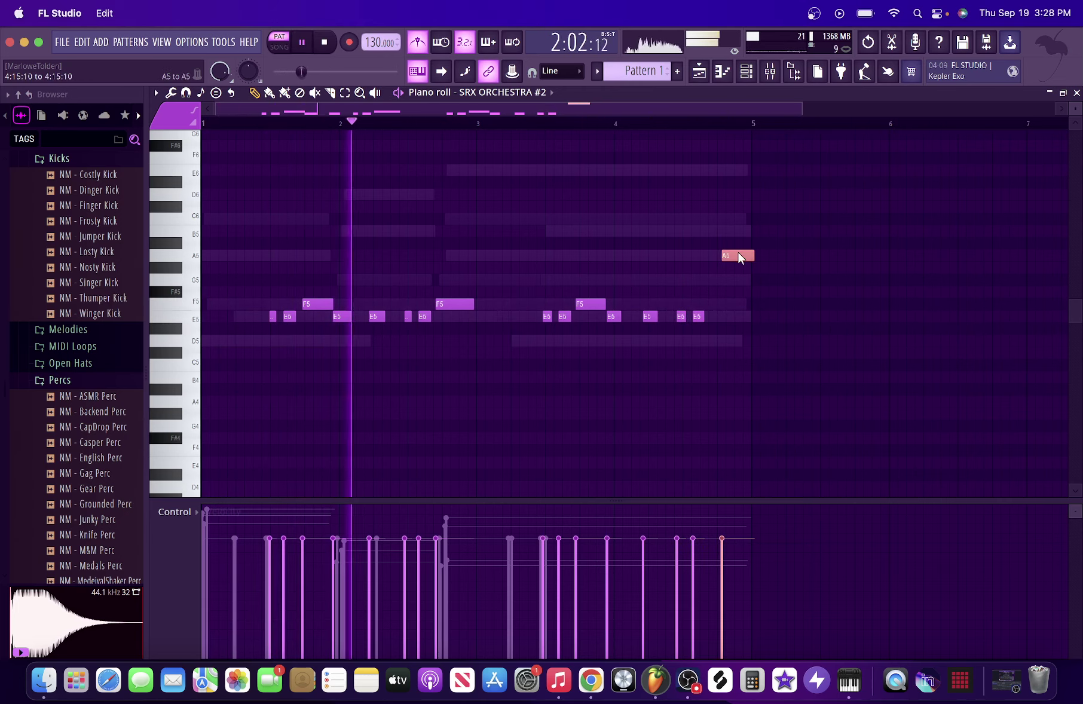
key(super+q)
right_click(729, 290)
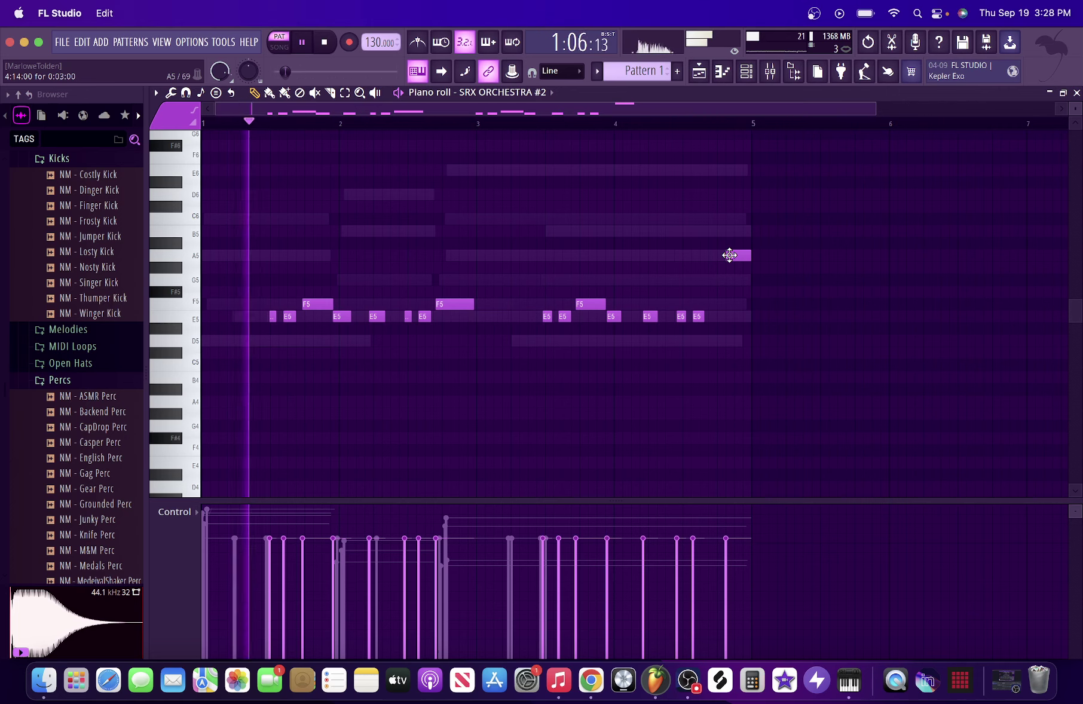
drag(737, 256, 751, 256)
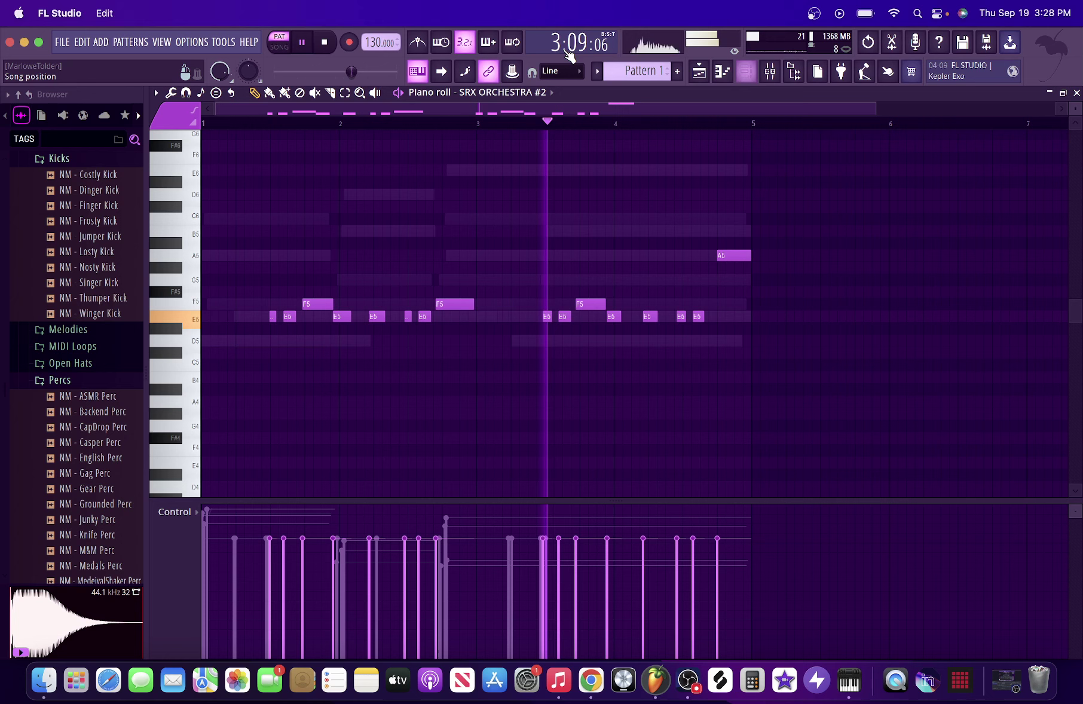
click(747, 72)
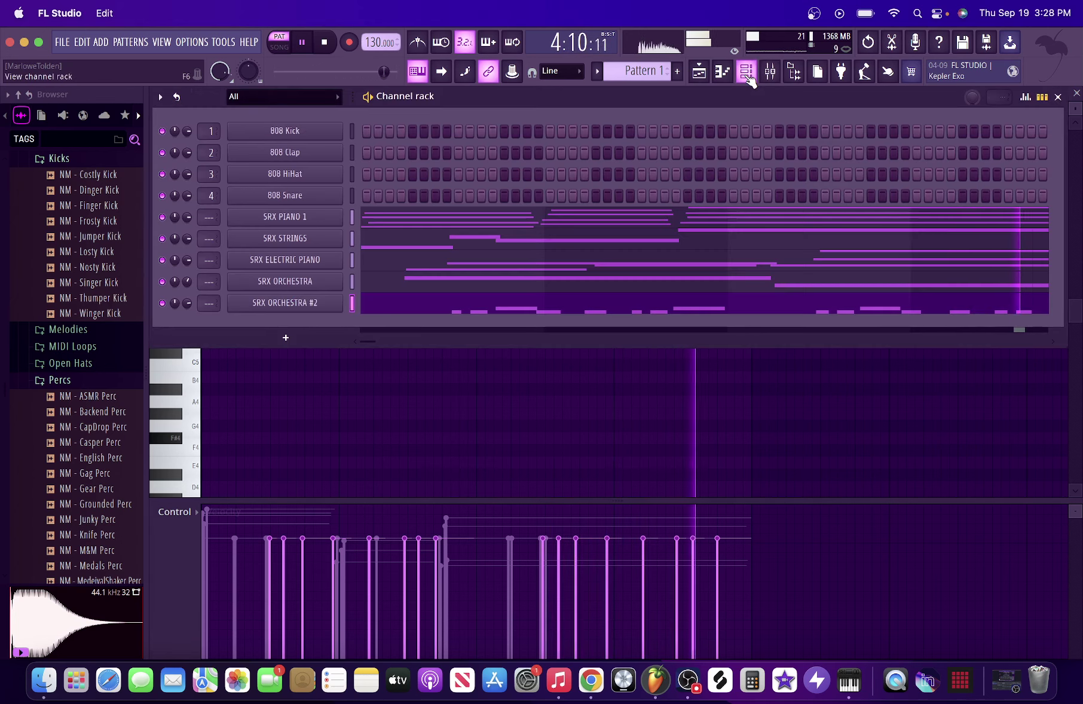
key(F9)
click(610, 310)
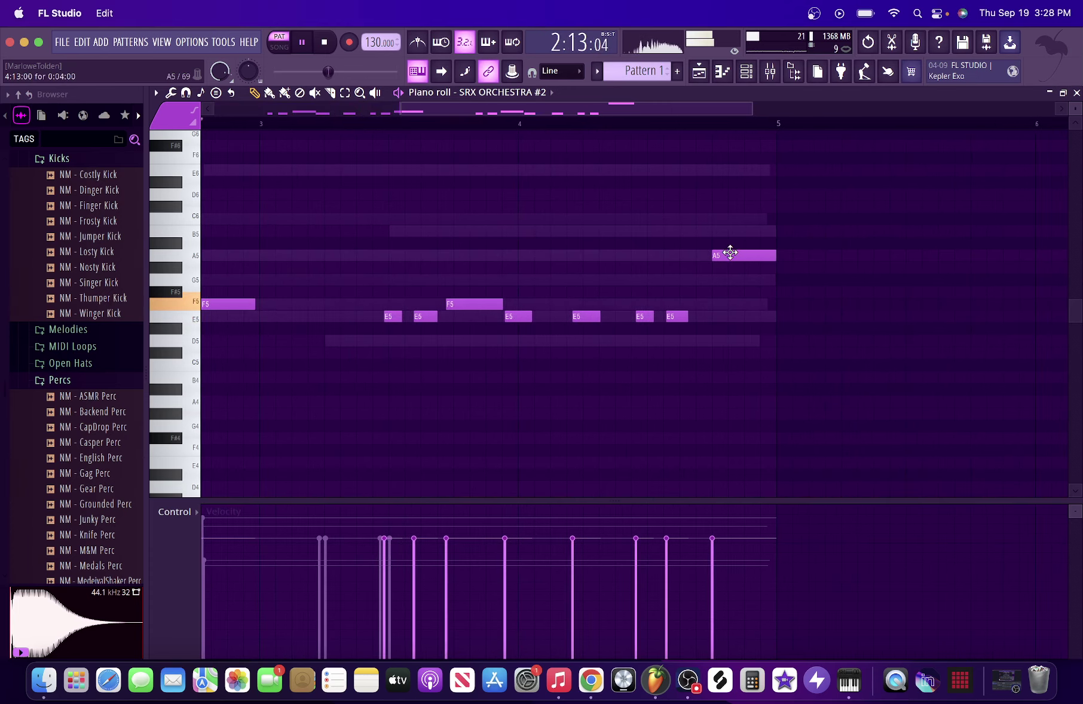
drag(730, 252, 768, 259)
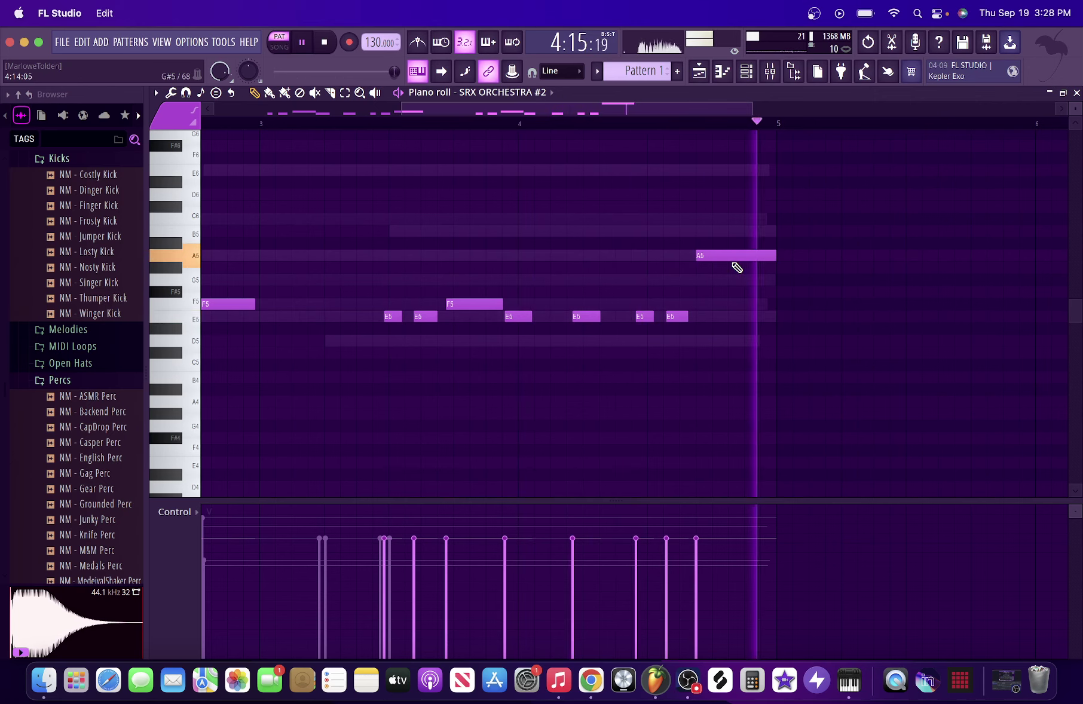
Clone the SRX ORCHESTRA #2 channel
click(745, 71)
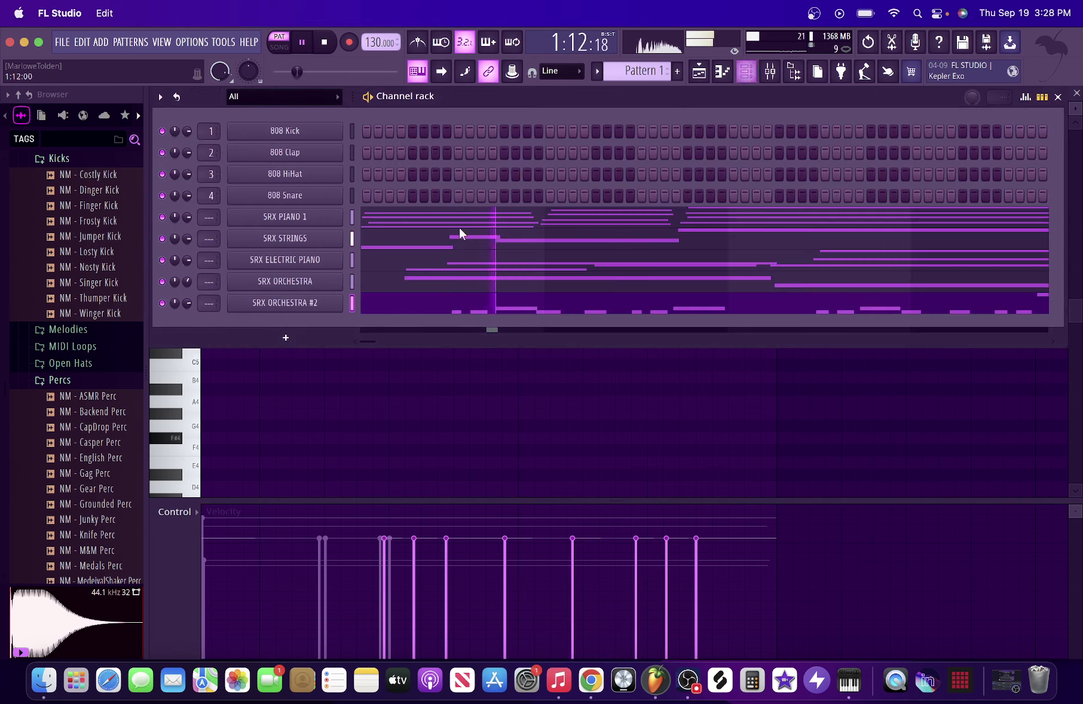
right_click(270, 308)
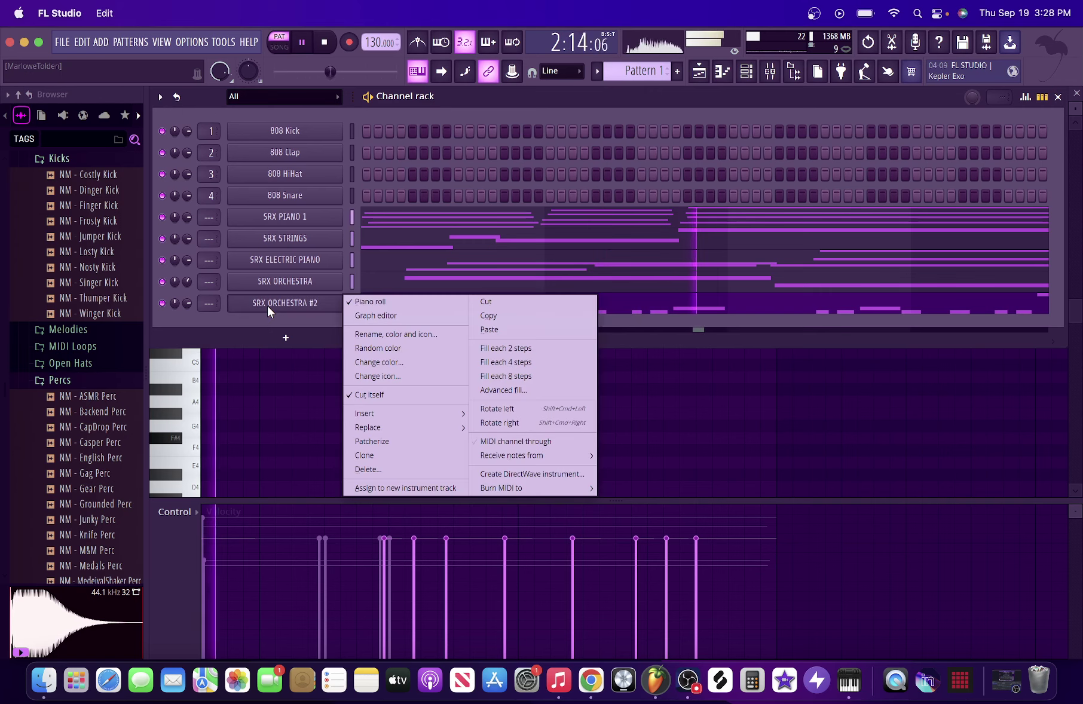
click(399, 455)
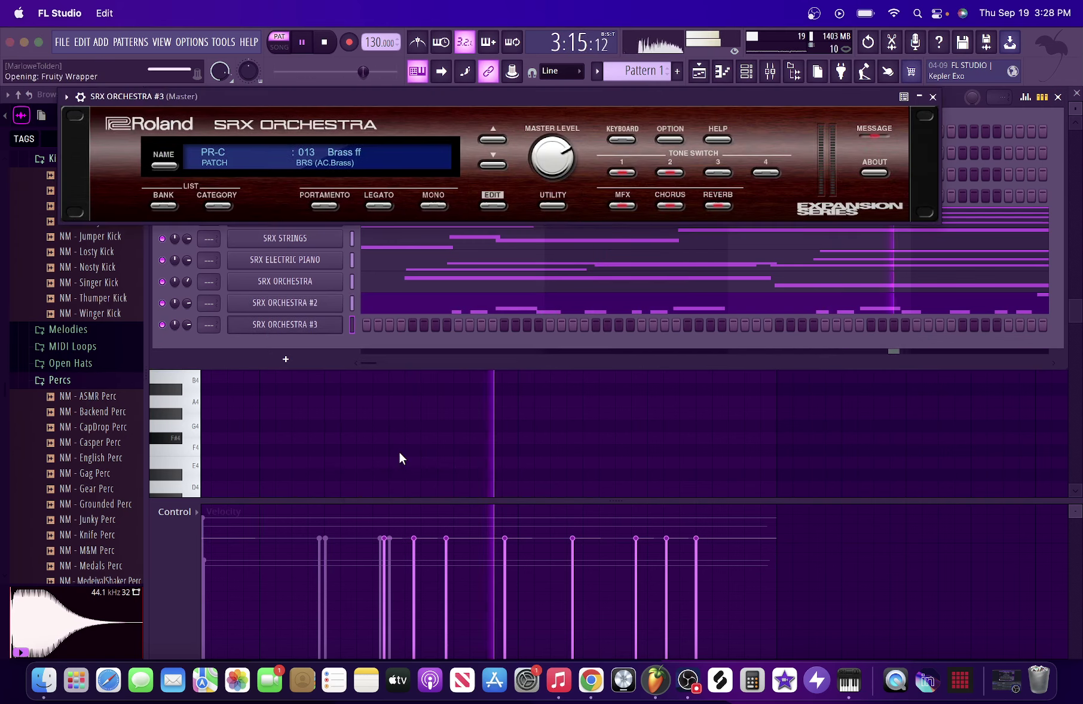
Audition the PR-C bell patches 043 ChurchBellS1, 044 BlfryChm SRX and 045 ChurchBellS2 in the new clone
click(397, 151)
mouse_move(201, 322)
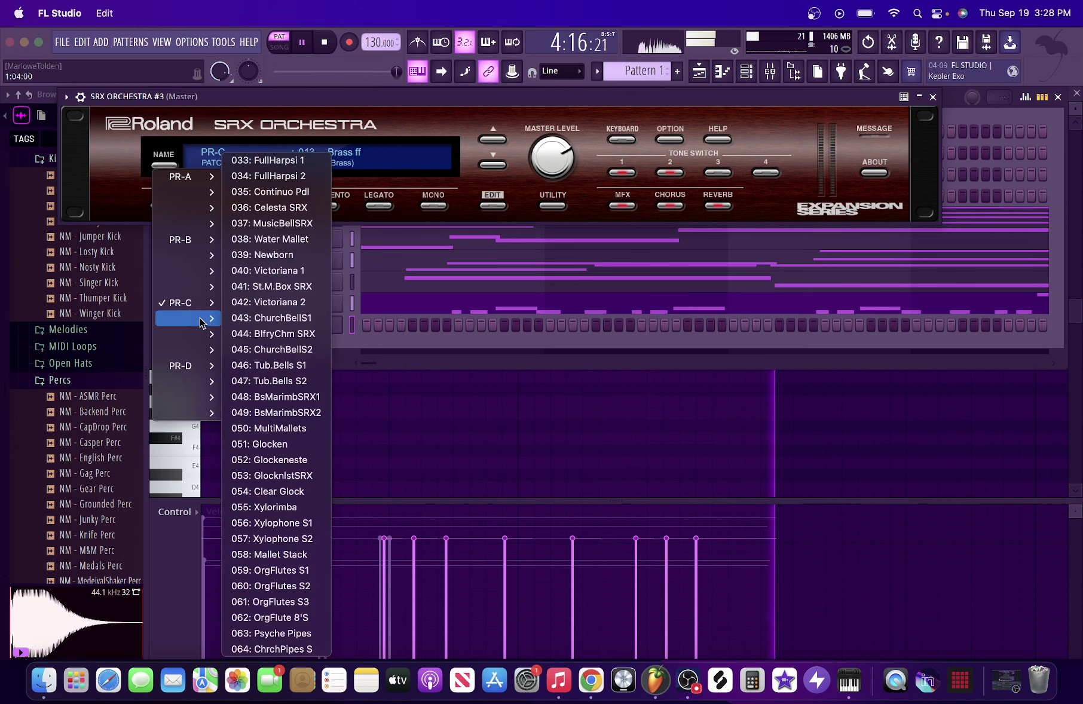
click(246, 320)
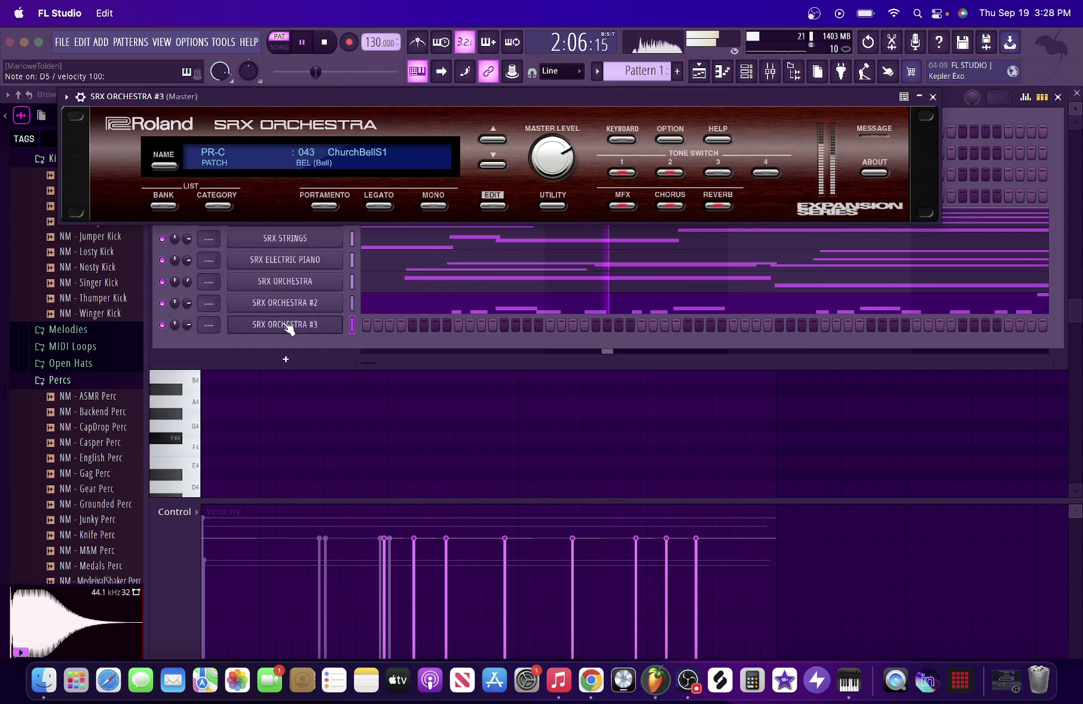
click(493, 165)
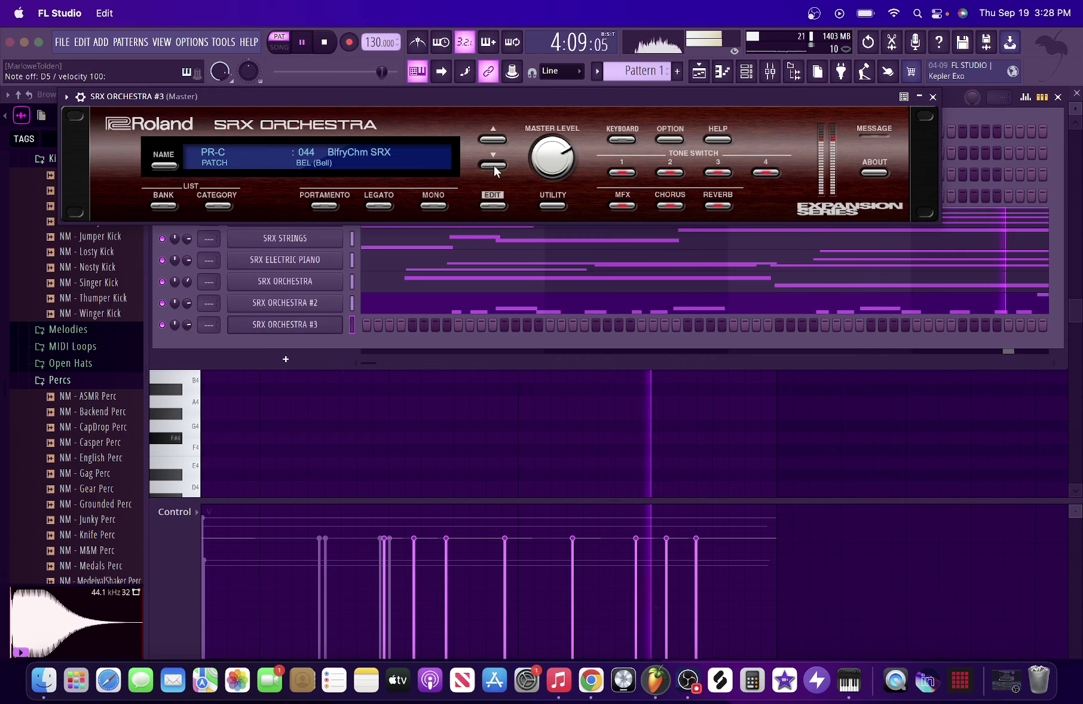
click(493, 165)
Audition the PR-A patches 089 Oboes & Sect and 044 VibSwStrings through 047 Cluster Sect in the new clone
click(367, 155)
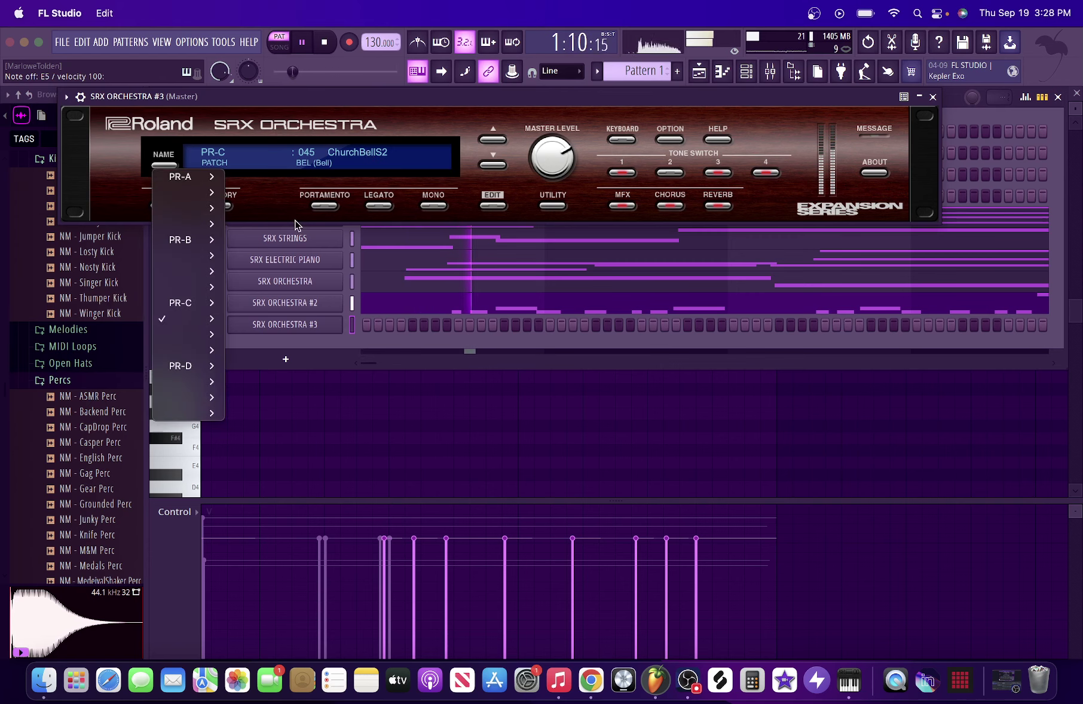
mouse_move(218, 211)
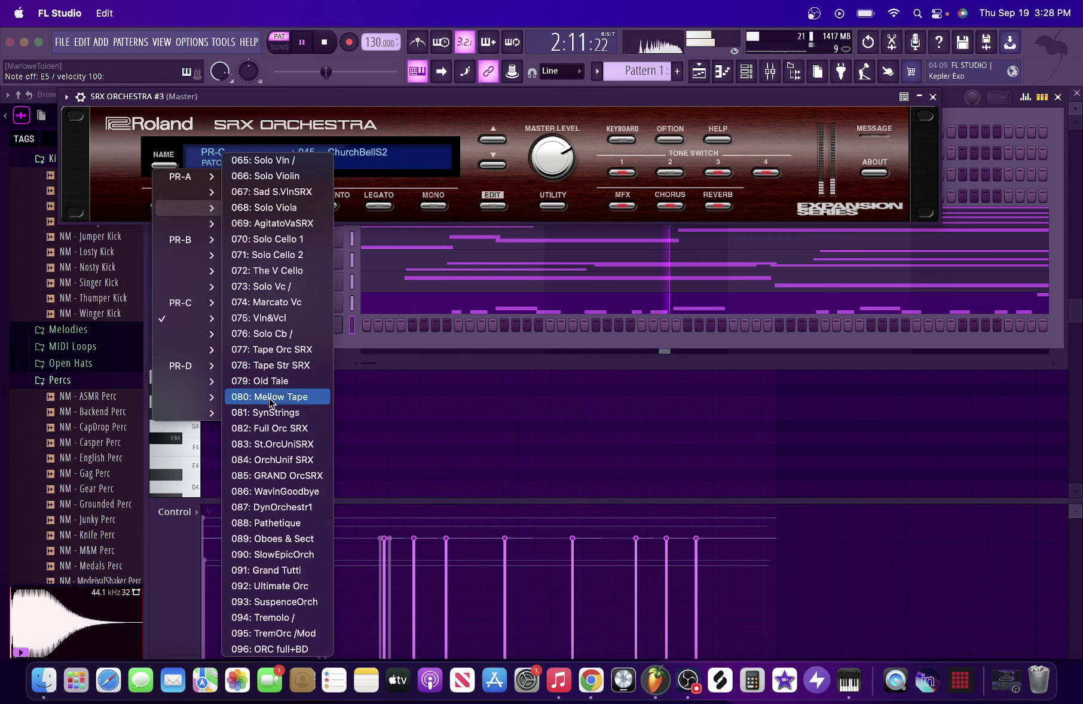
click(281, 541)
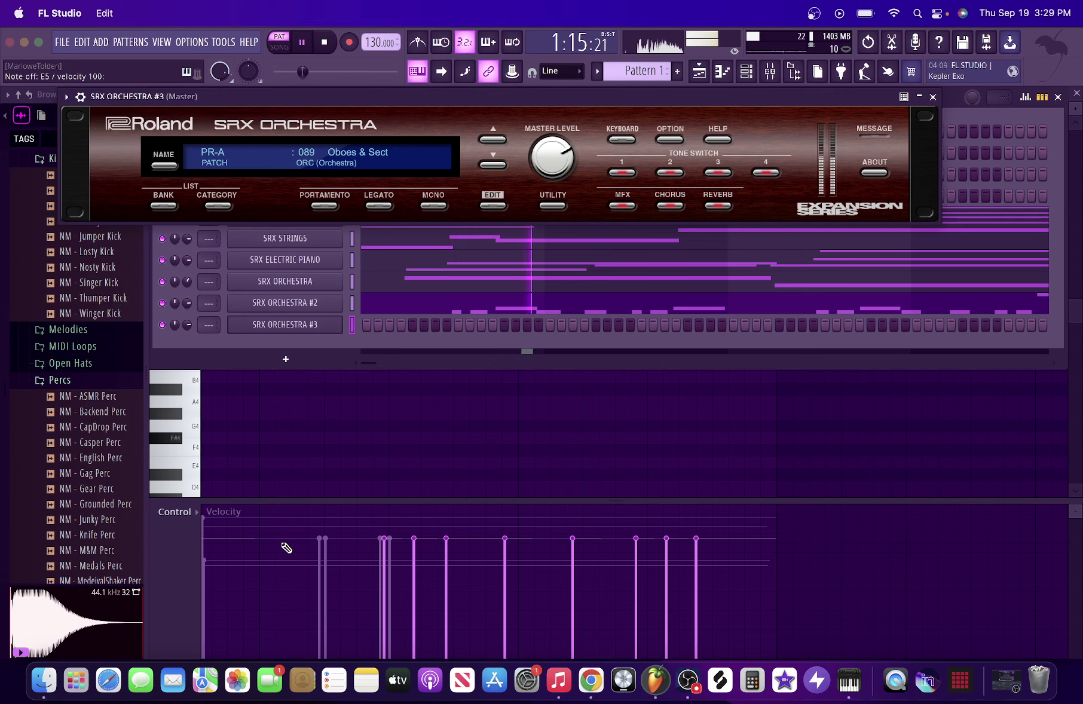
click(164, 165)
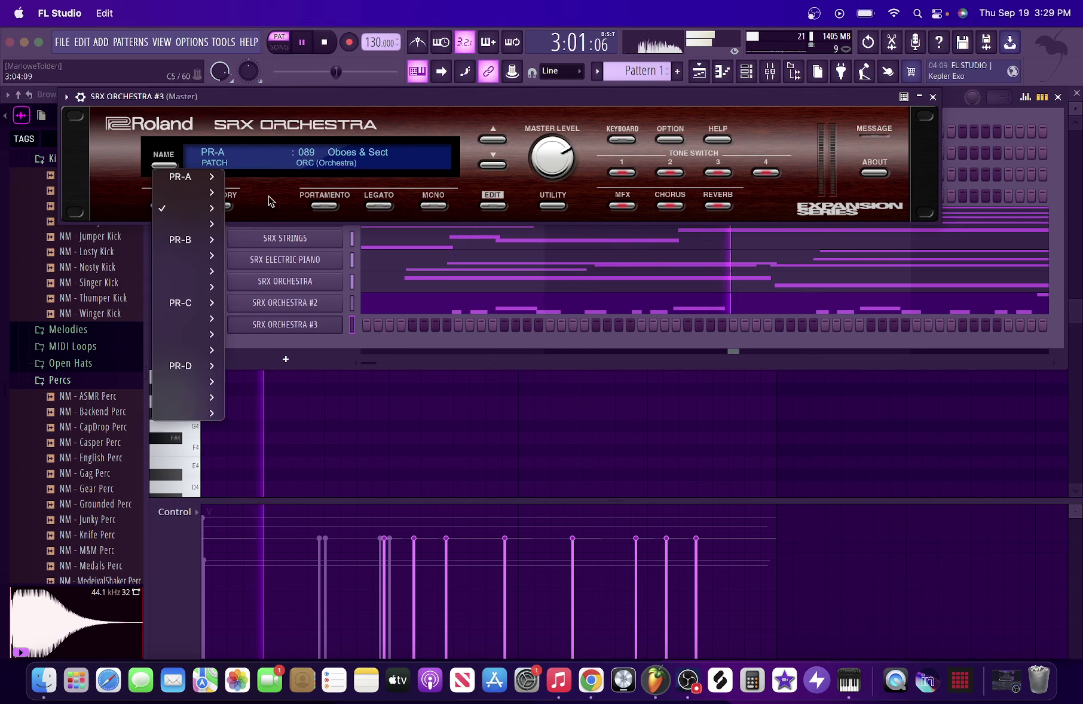
mouse_move(188, 192)
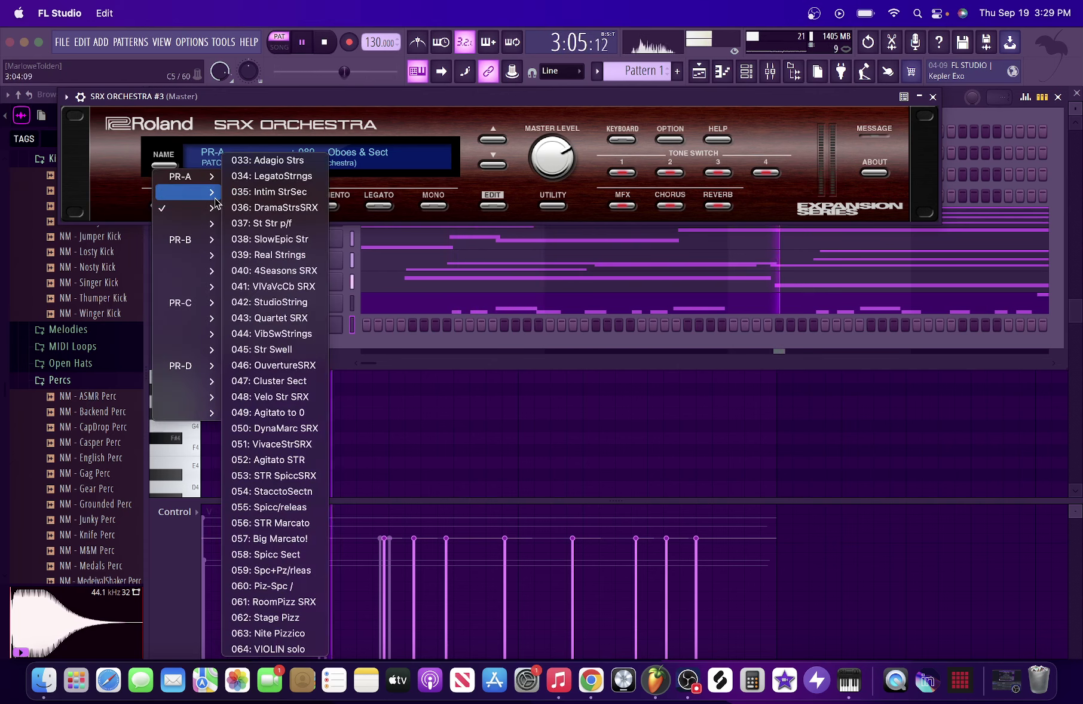
click(286, 340)
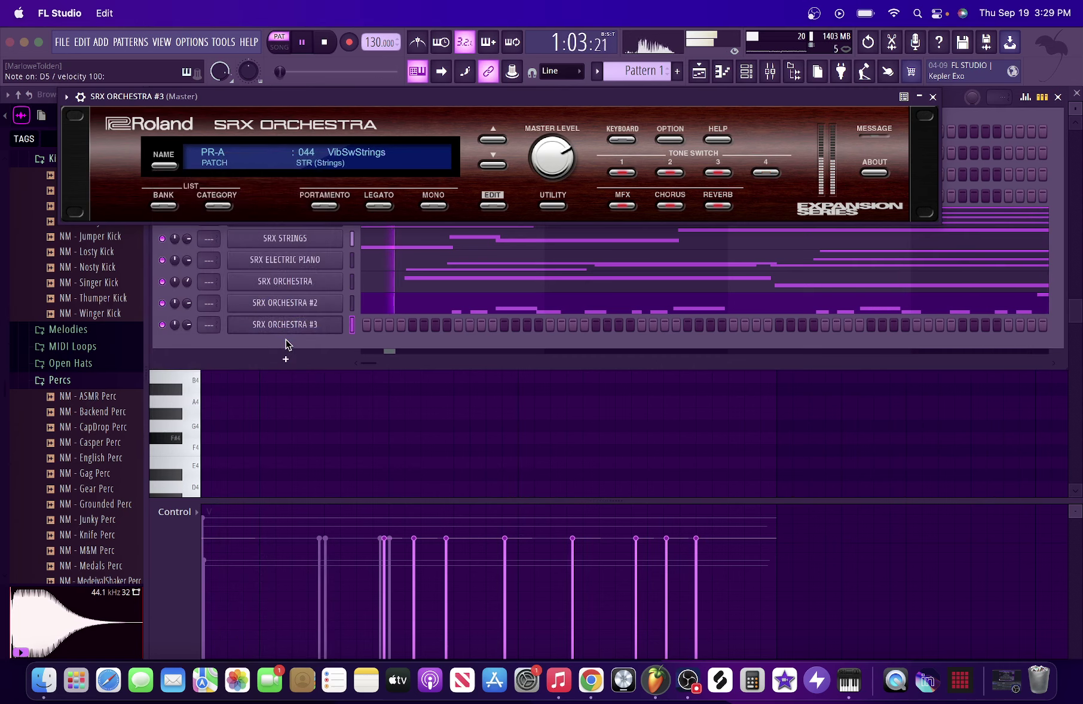
click(495, 165)
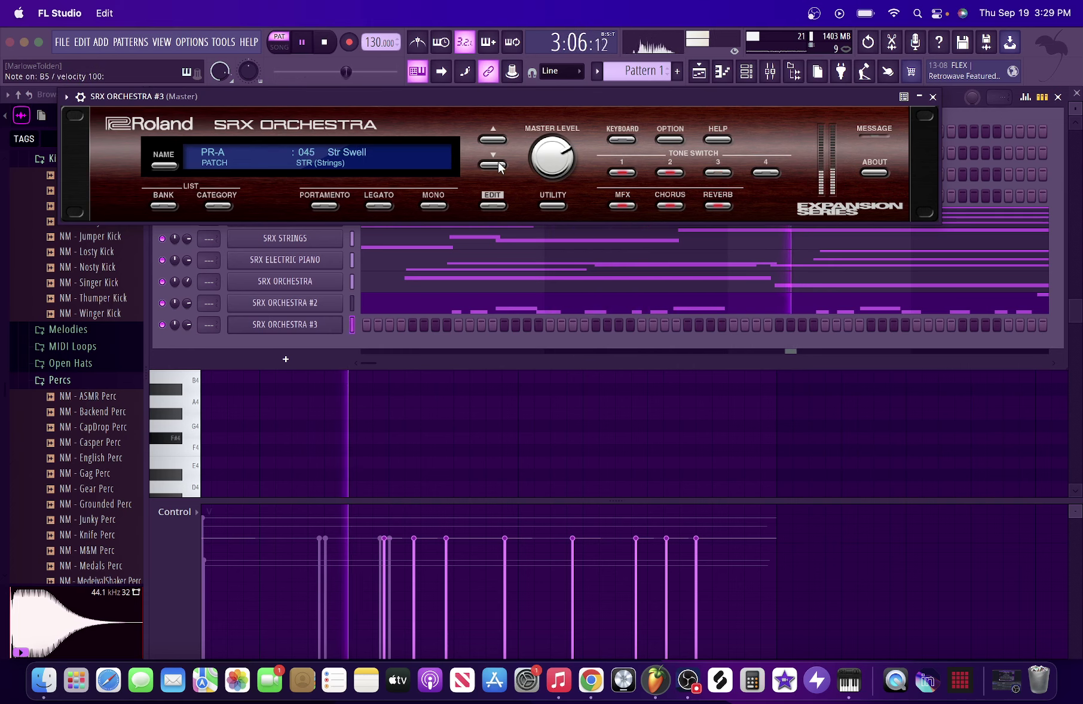
click(498, 165)
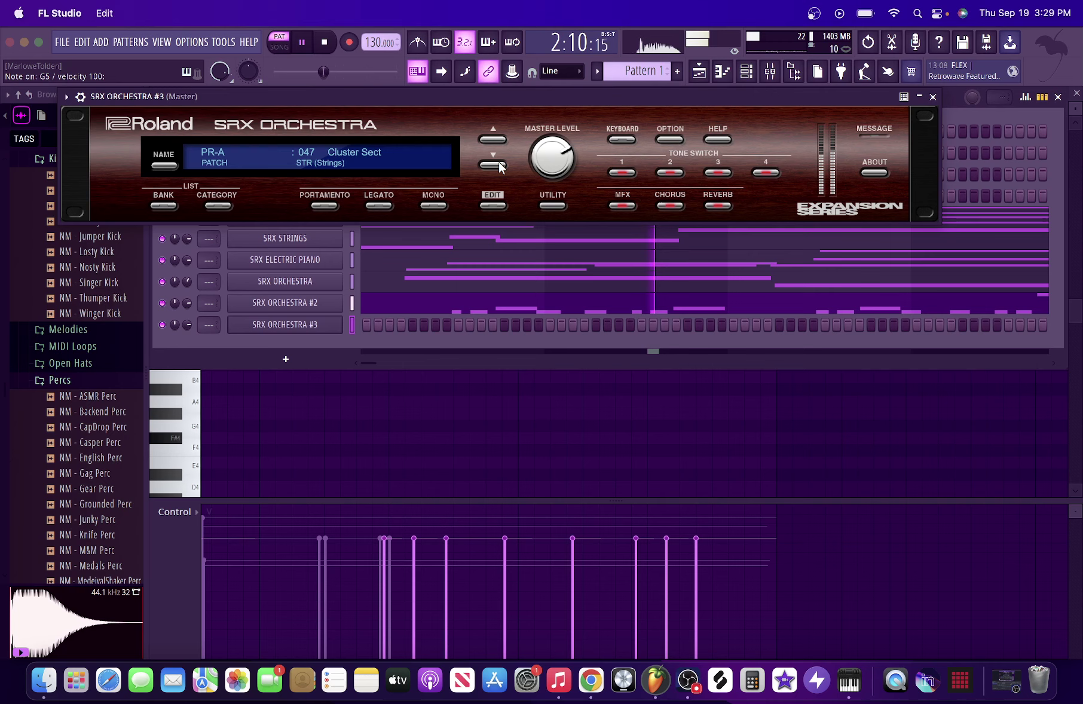
Load the PR-B patch 039 Ethnic Flute in SRX ORCHESTRA #3 and mute the SRX ORCHESTRA #2 channel
click(164, 165)
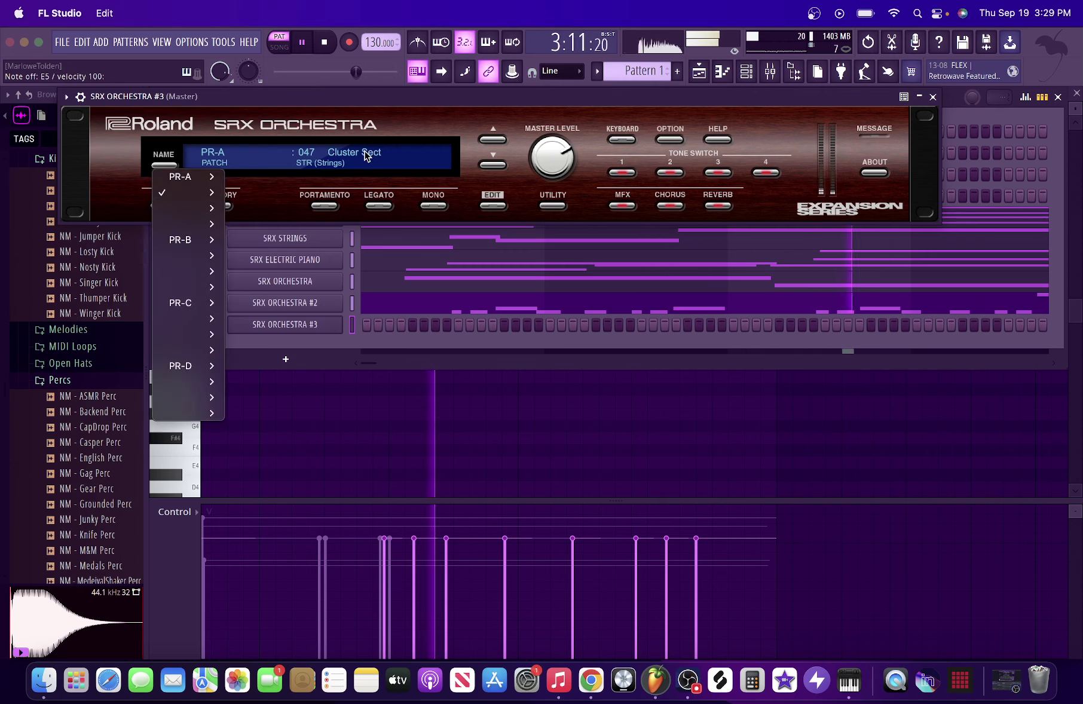
mouse_move(192, 275)
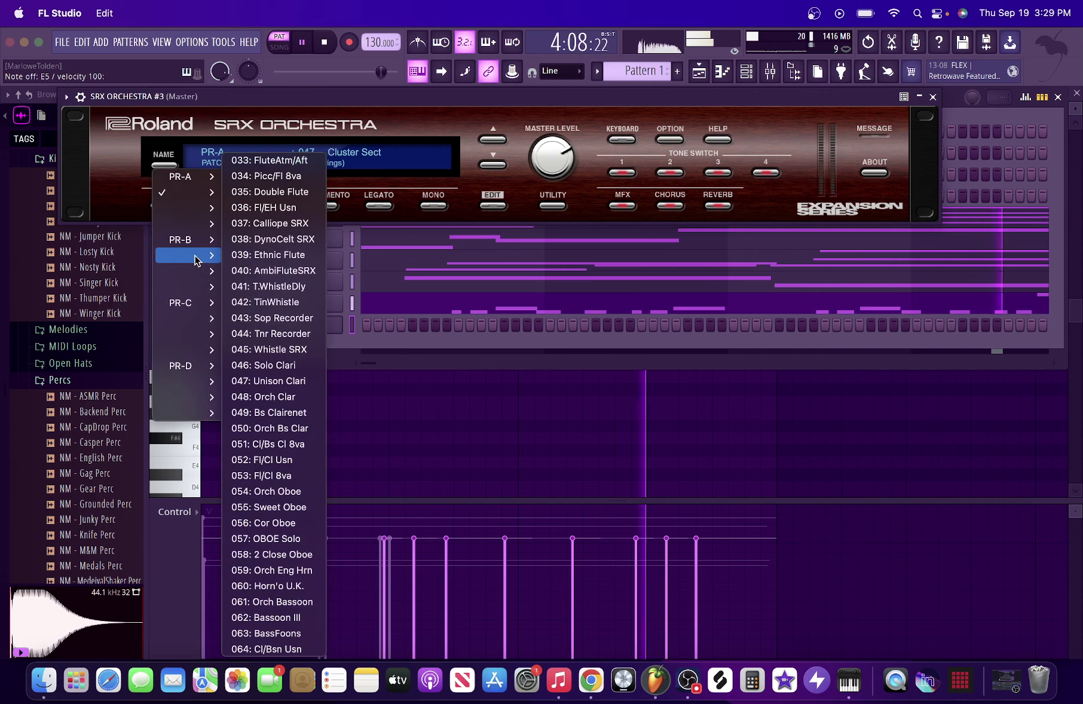
click(258, 259)
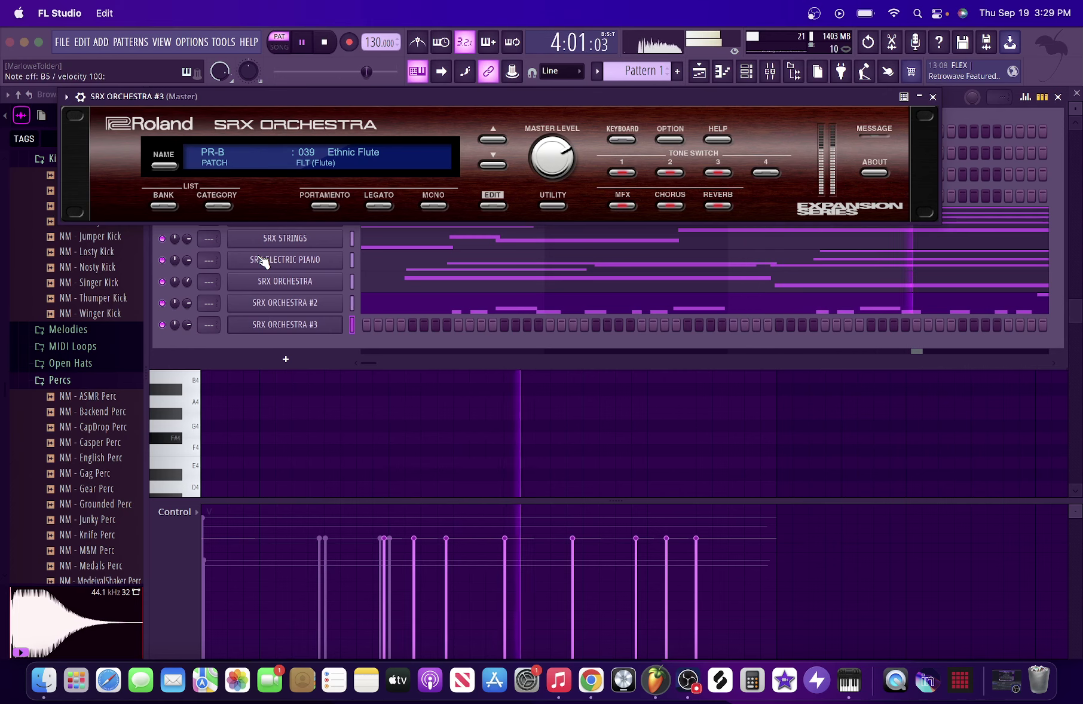
click(162, 303)
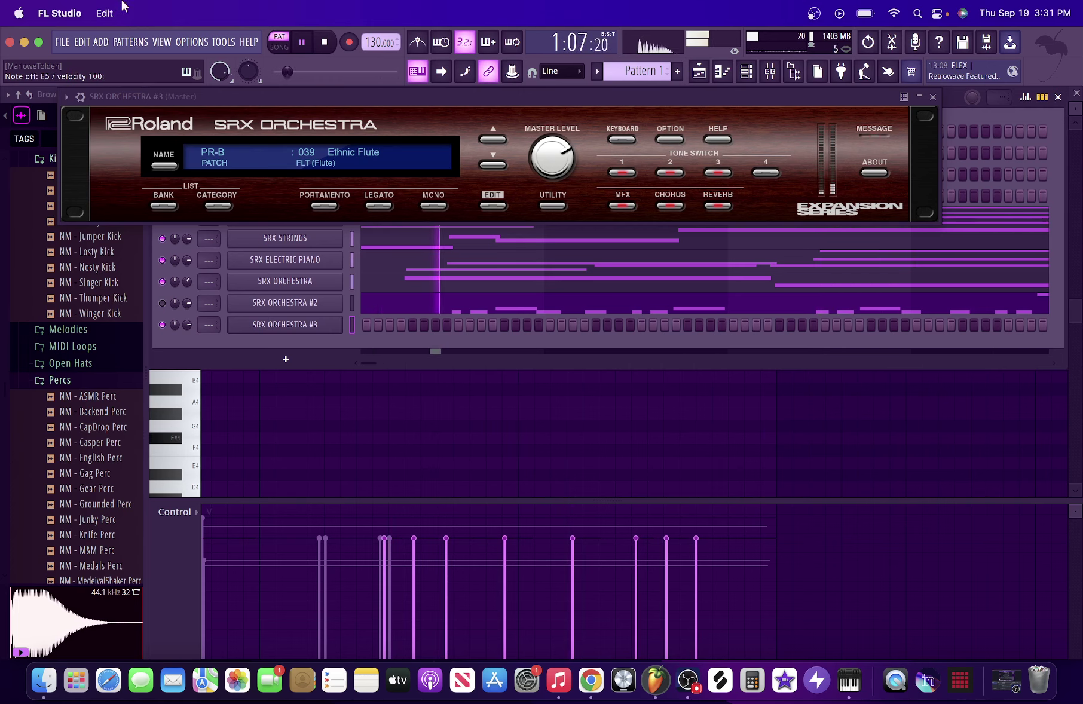
Try recording a flute part on SRX ORCHESTRA #3 with the metronome on, and cut its notes
click(301, 40)
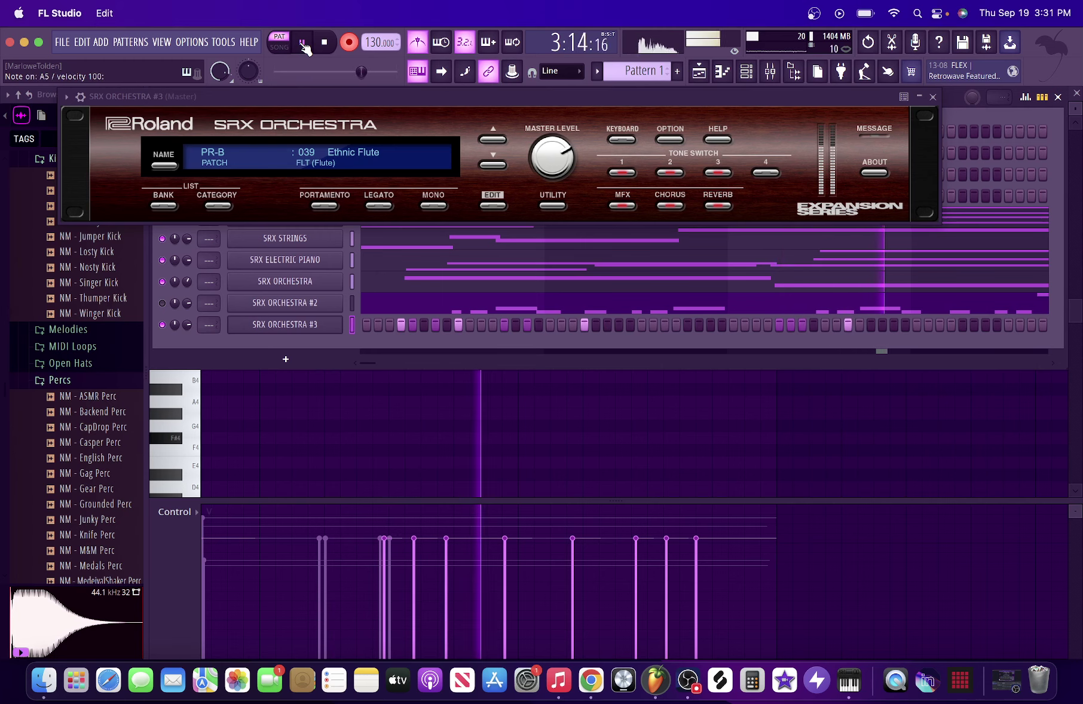
key(space)
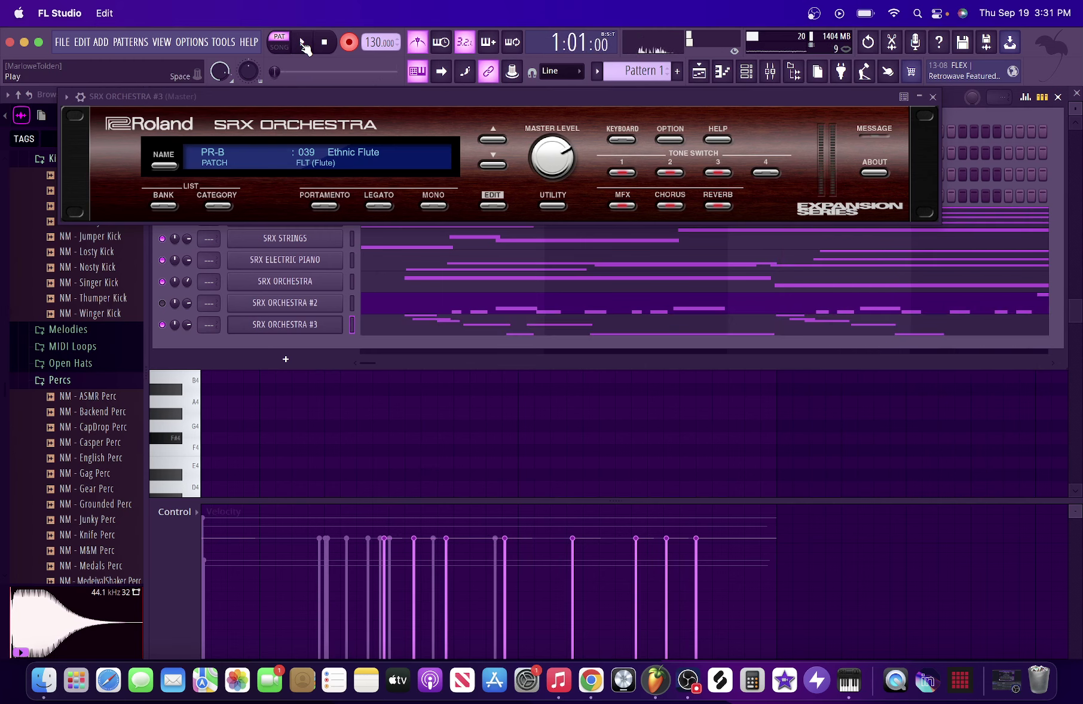
right_click(278, 320)
click(573, 324)
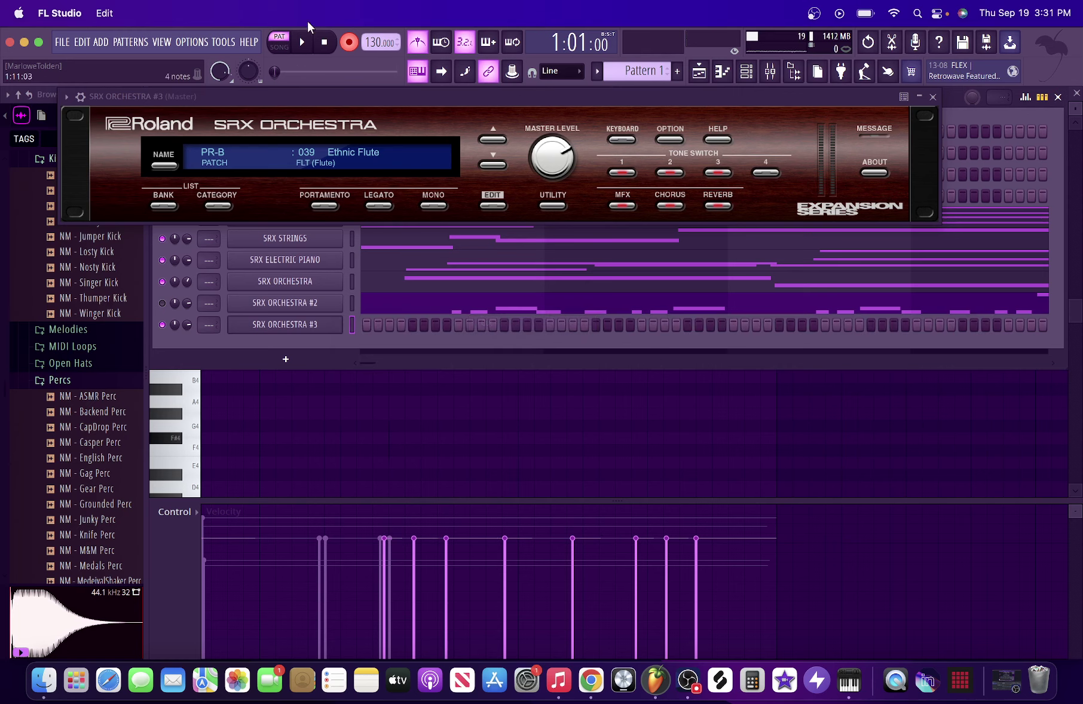
Record a four-bar Ethnic Flute part on SRX ORCHESTRA #3 and turn recording off while playback continues
click(301, 40)
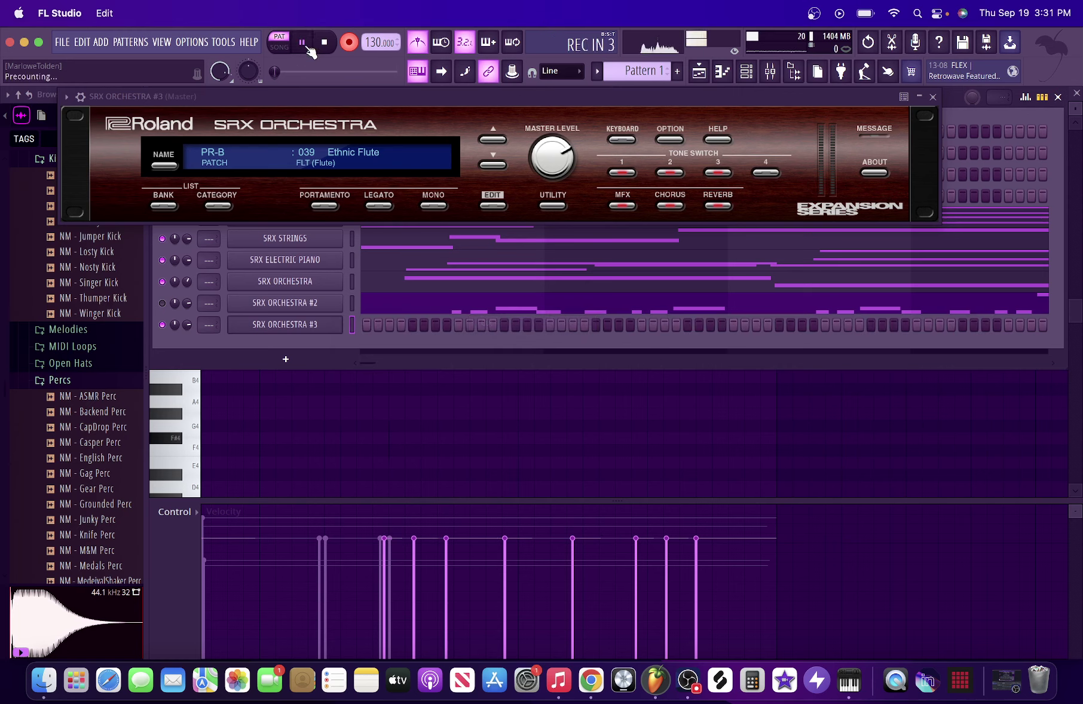
key(w)
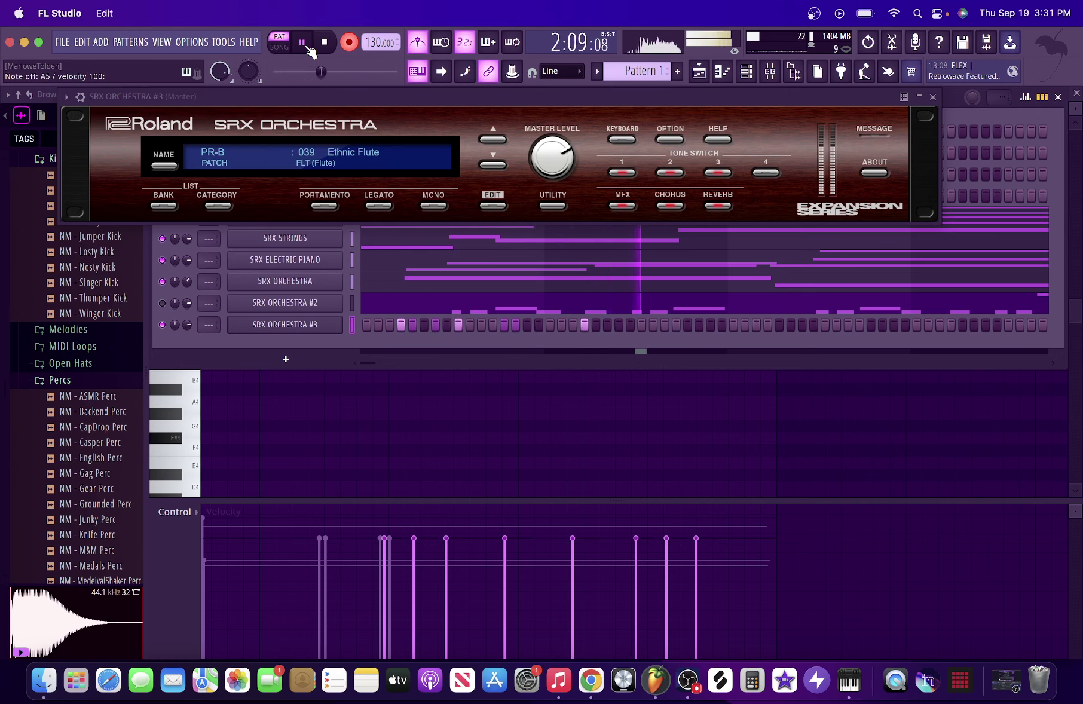
key(m)
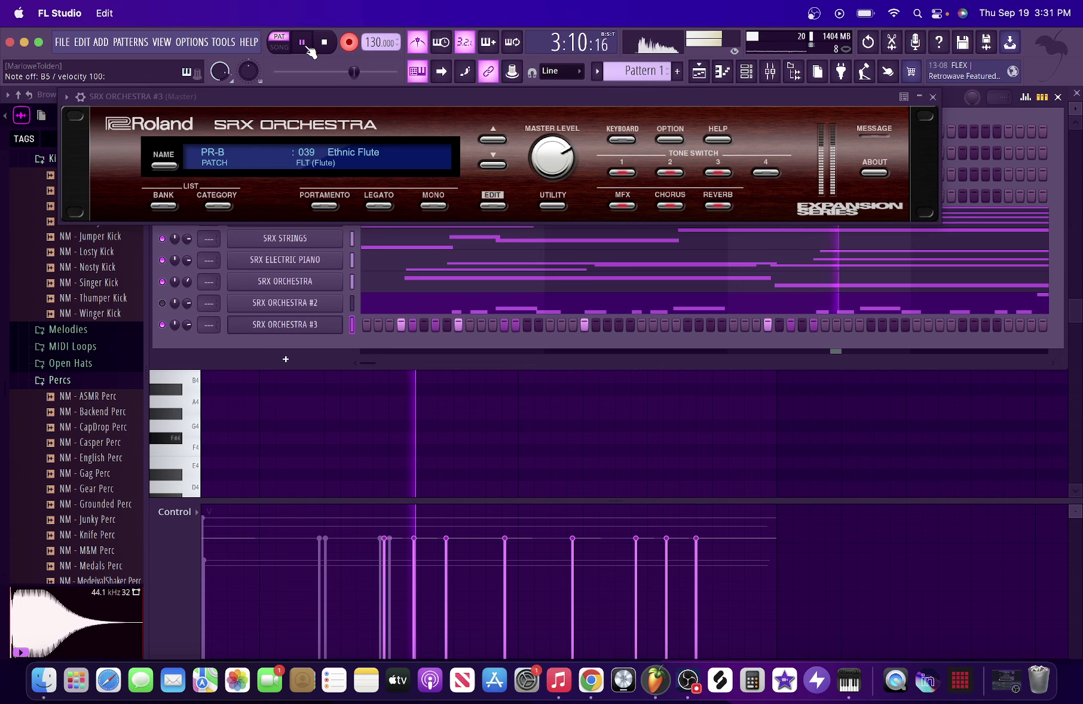
key(n)
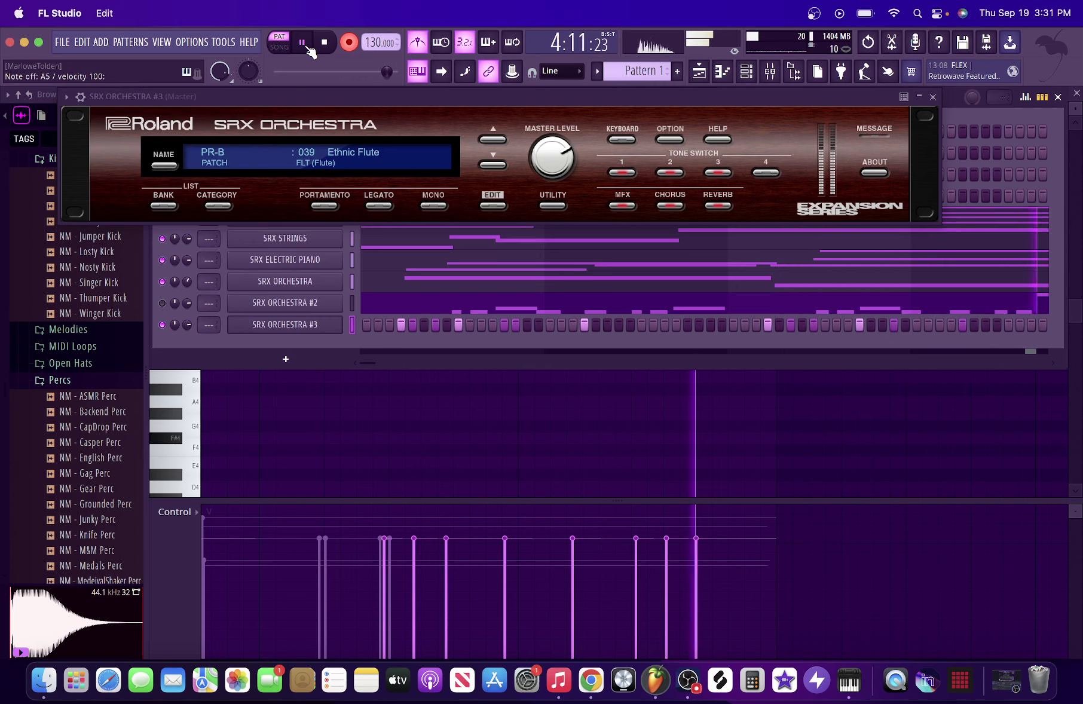
click(350, 43)
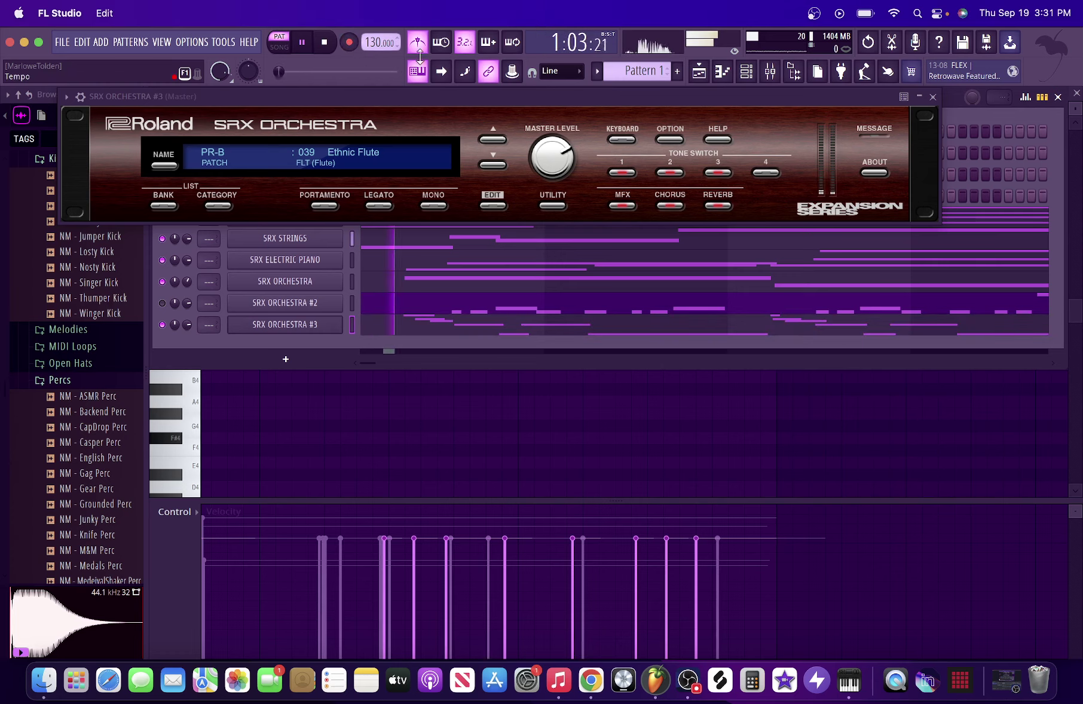
Turn off the metronome and trim the final F5 note of the SRX ORCHESTRA #3 flute part to the end of bar 4
click(430, 50)
click(593, 325)
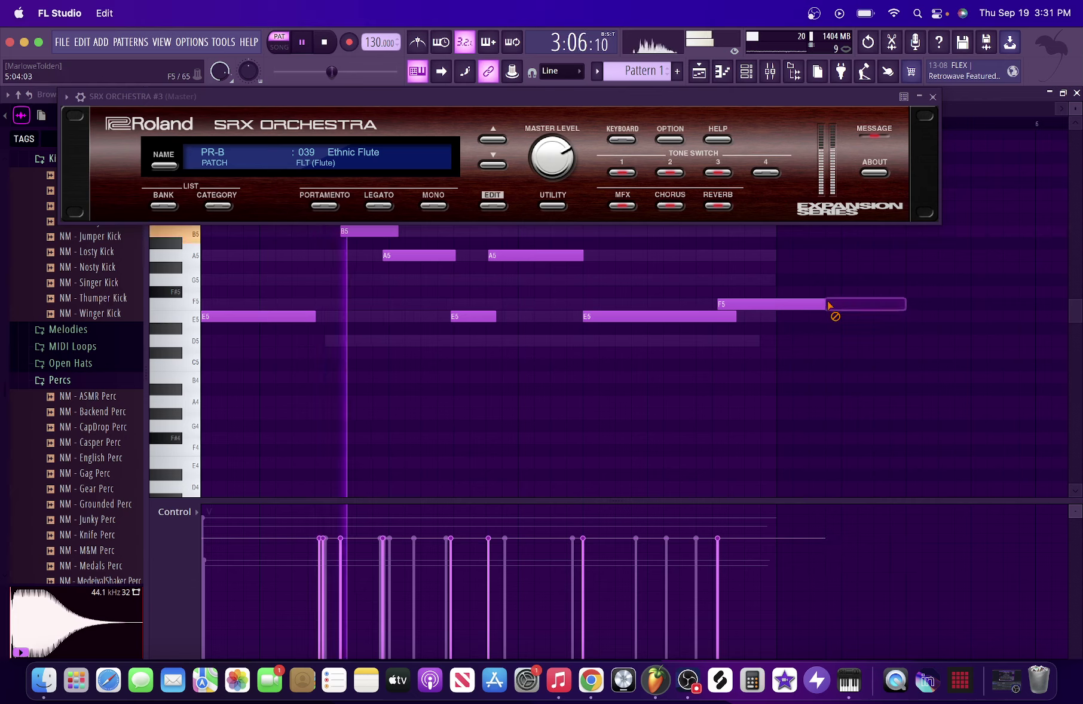
drag(823, 303, 760, 303)
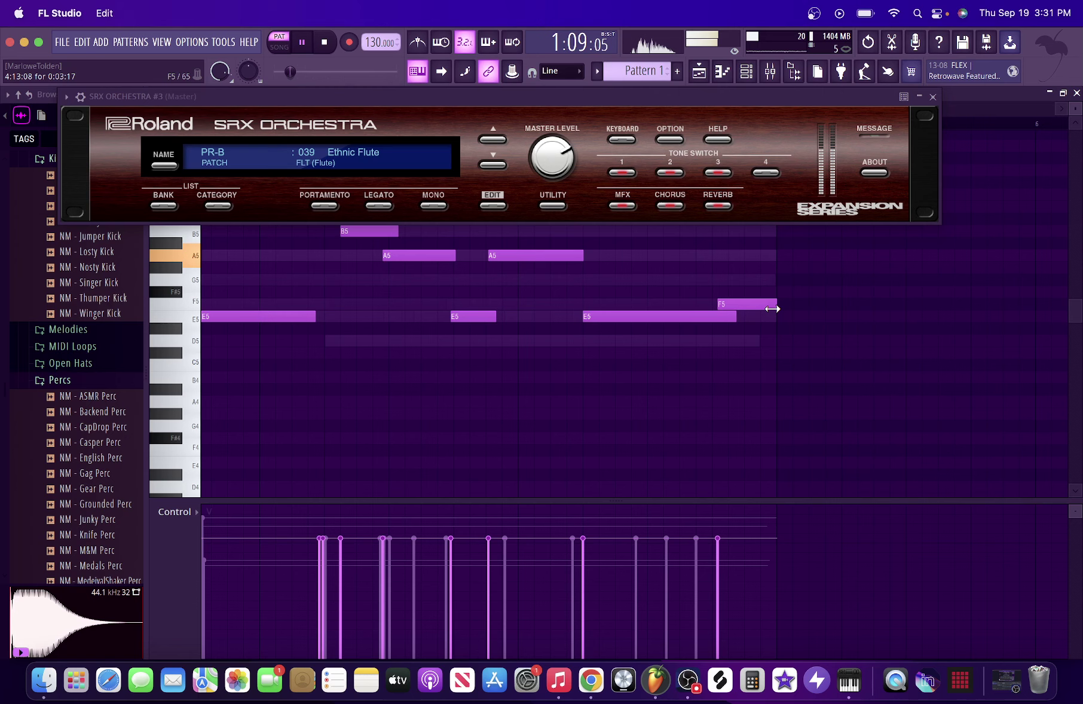
scroll(690, 370, down, 3)
scroll(690, 369, up, 4)
scroll(689, 370, left, 1)
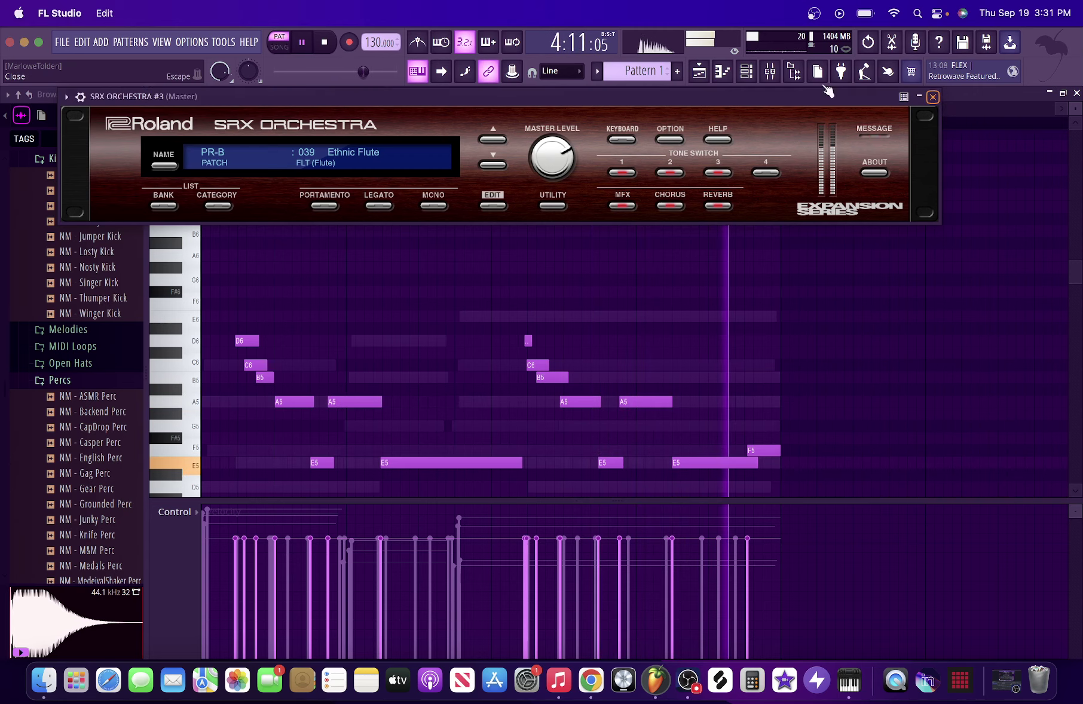
Extend the start of the final F5 flute note slightly earlier in the SRX ORCHESTRA #3 piano roll
click(754, 71)
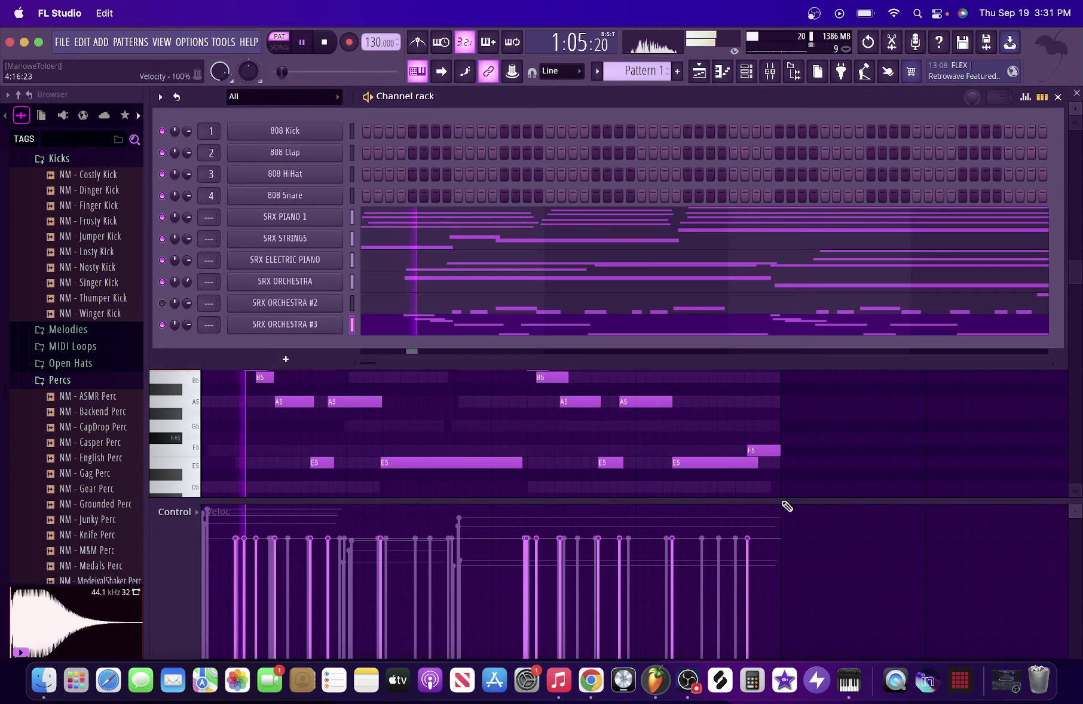
click(768, 452)
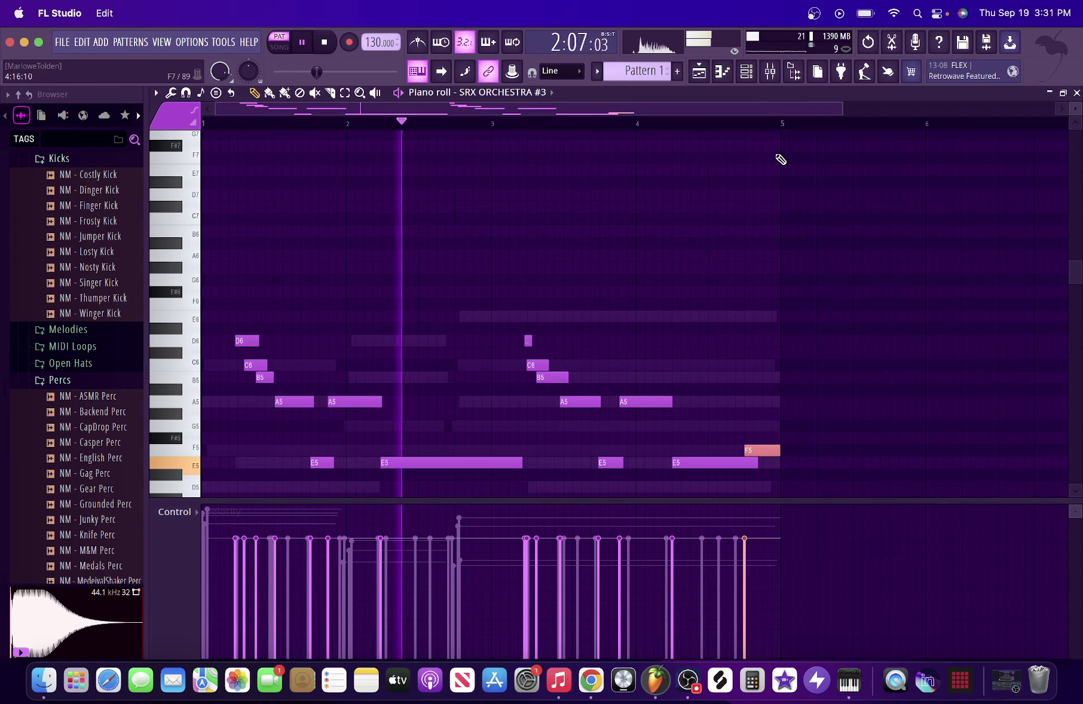
click(754, 71)
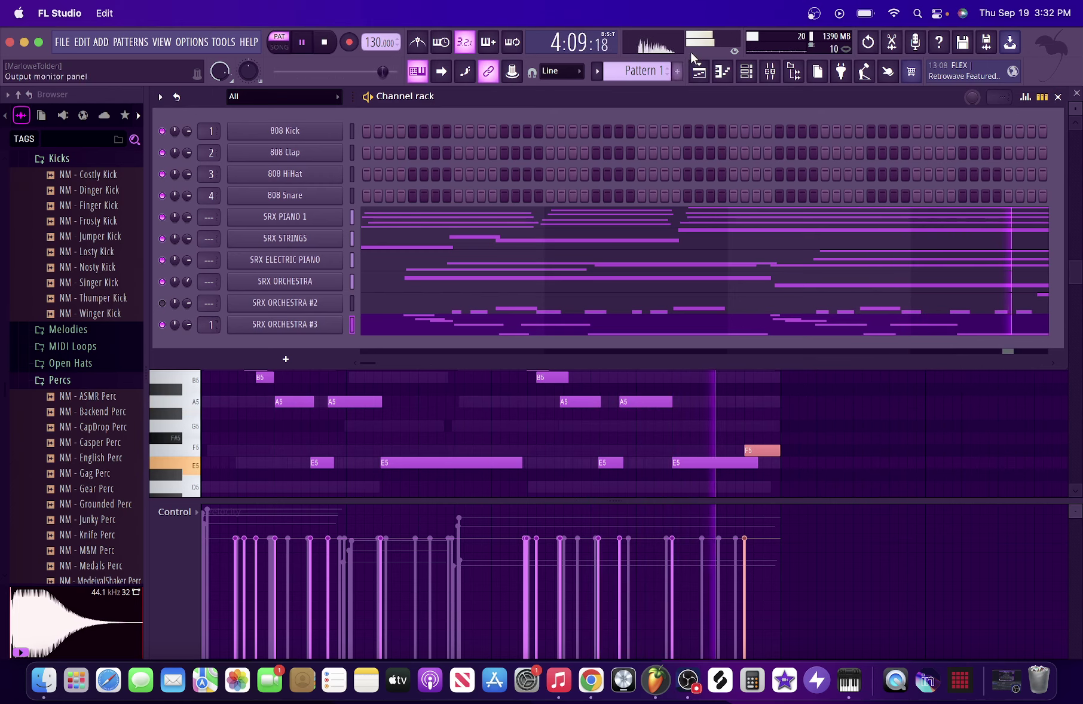
Add ValhallaVintageVerb to the first effect slot of mixer Insert 1 and set its mix to 35.1%
click(770, 71)
click(956, 407)
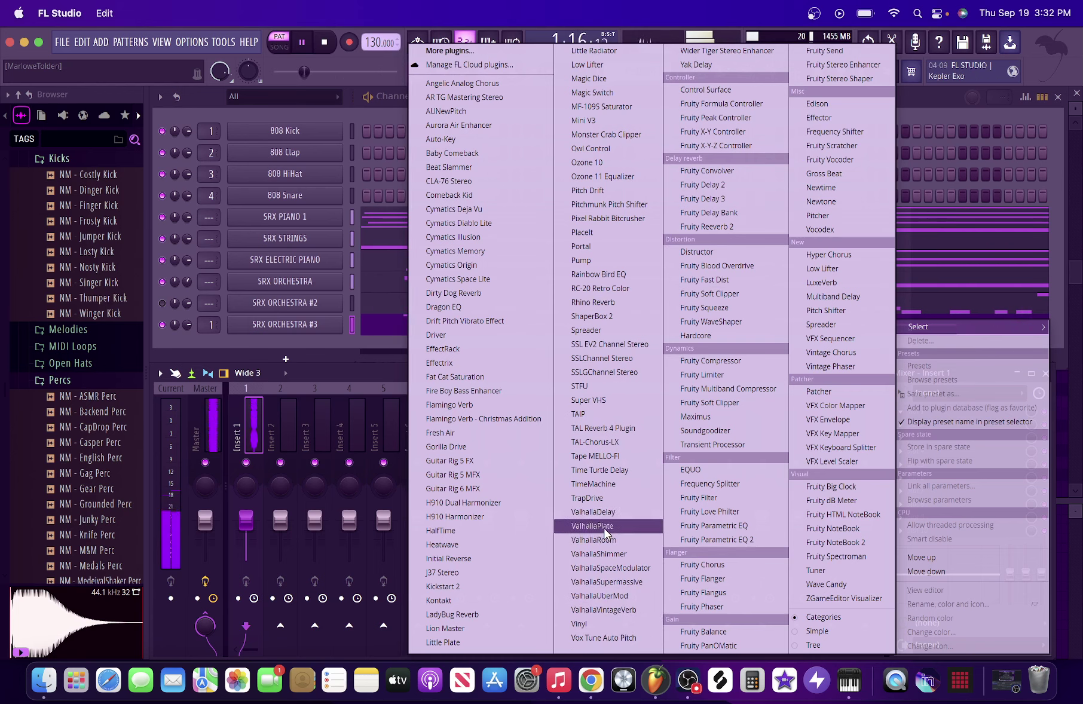
click(604, 610)
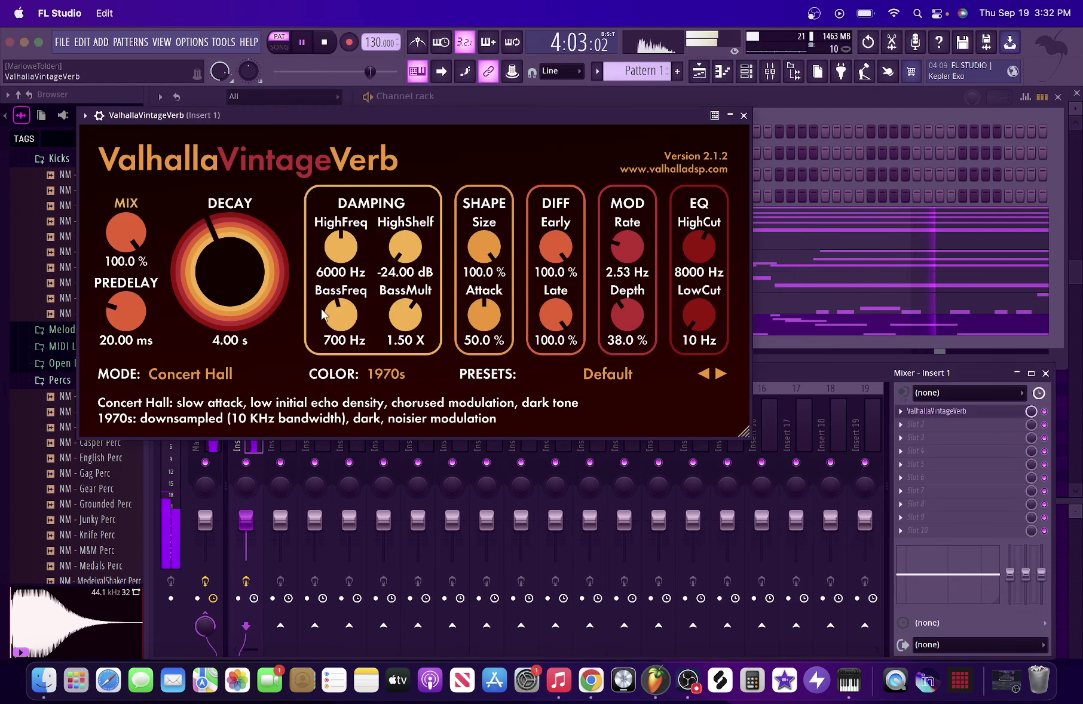
drag(139, 239, 128, 300)
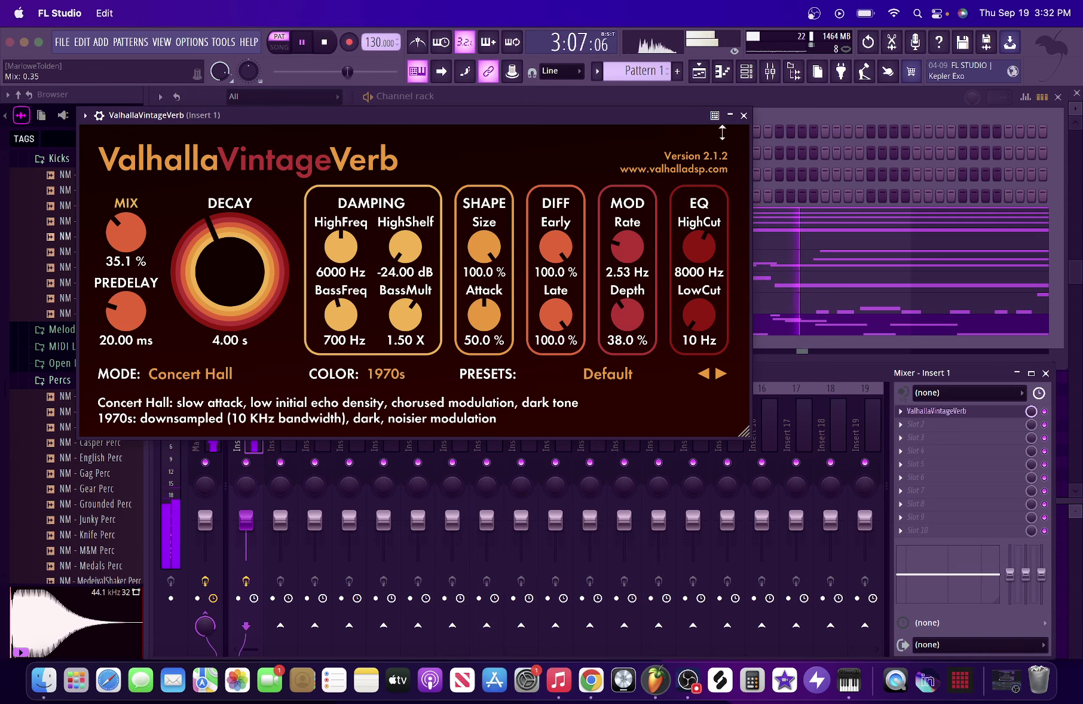
click(743, 115)
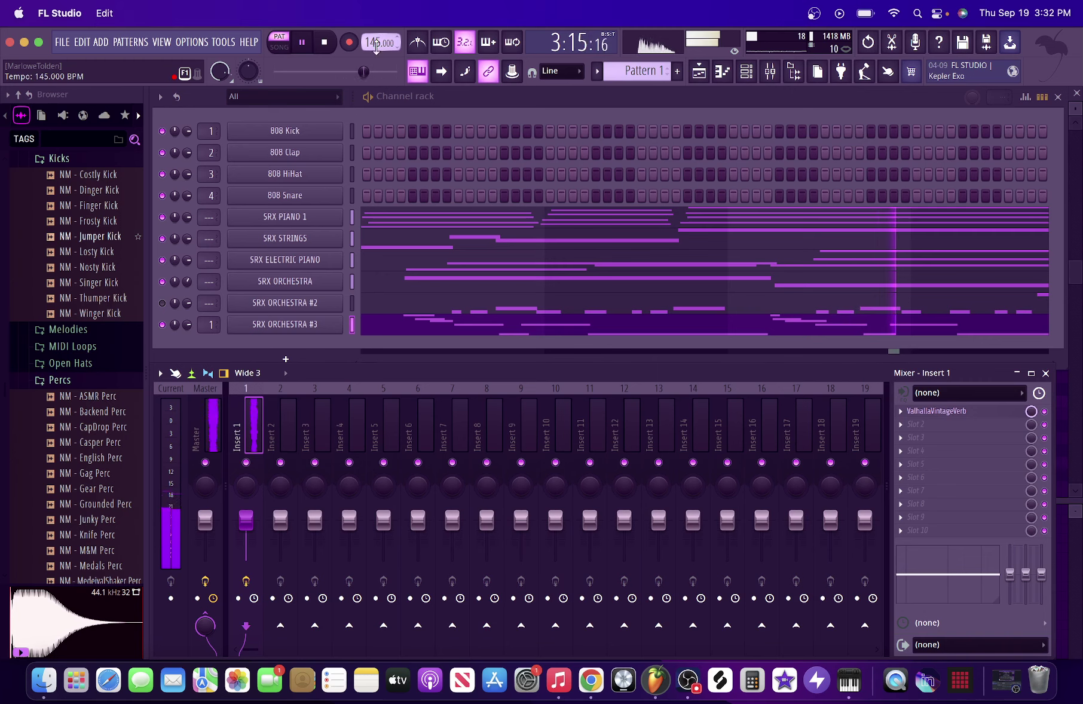
Transpose all SRX channels except SRX ORCHESTRA #2 by -3 semitones and set the tempo to 148 BPM
click(351, 219)
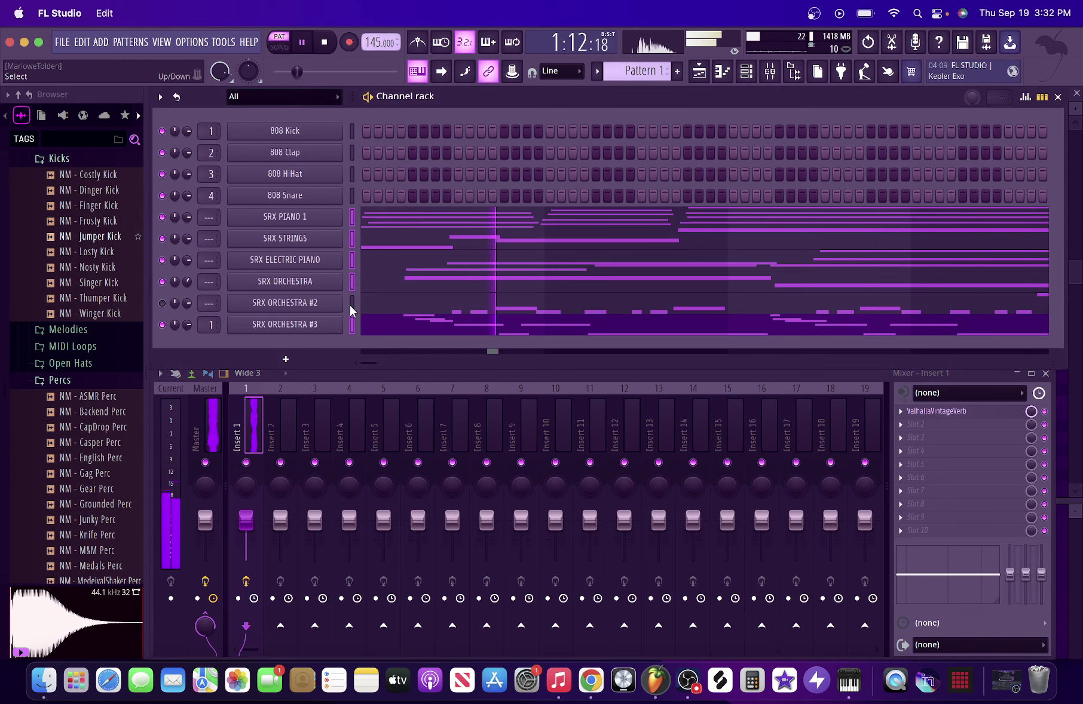
click(159, 96)
click(205, 283)
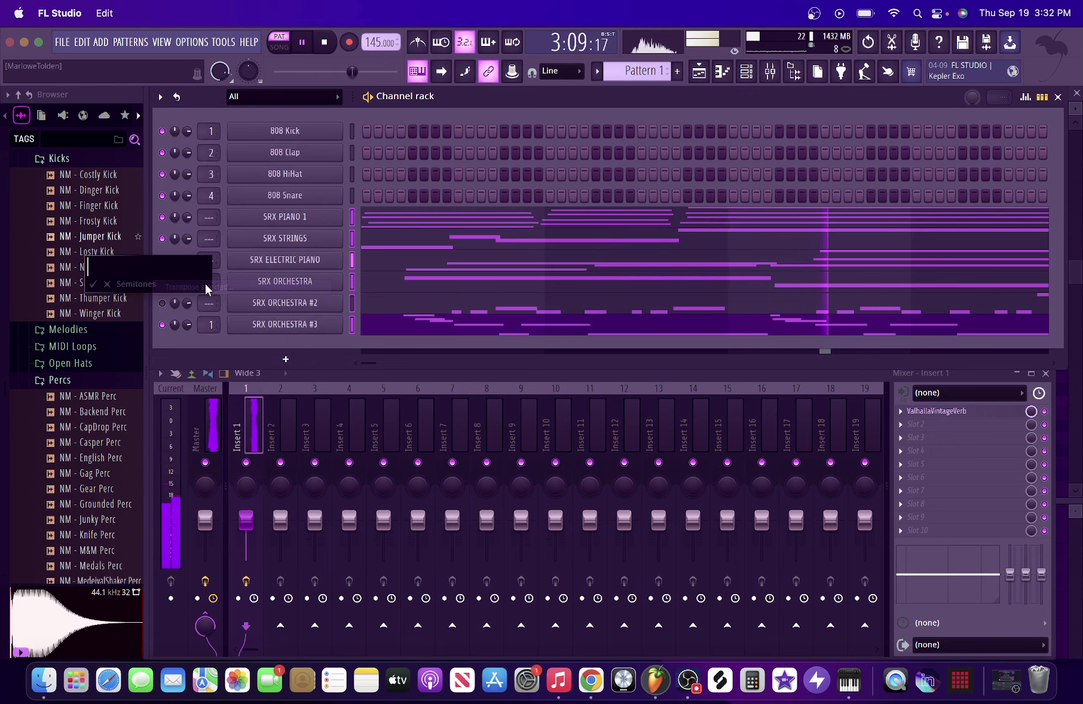
text(-3)
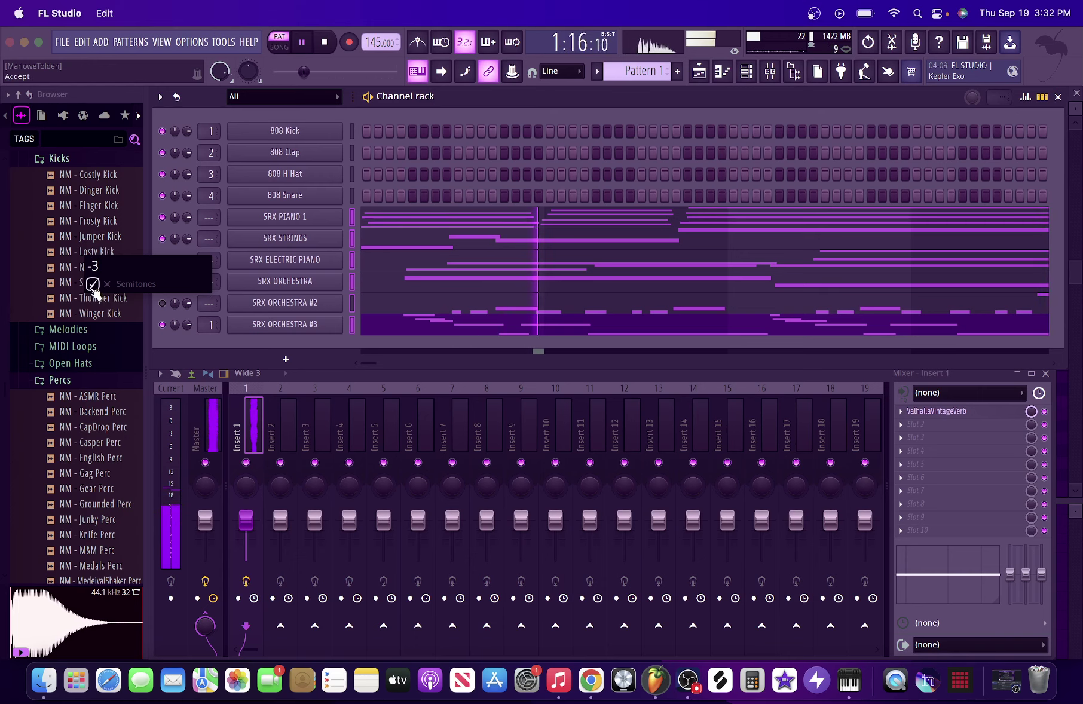
key(Return)
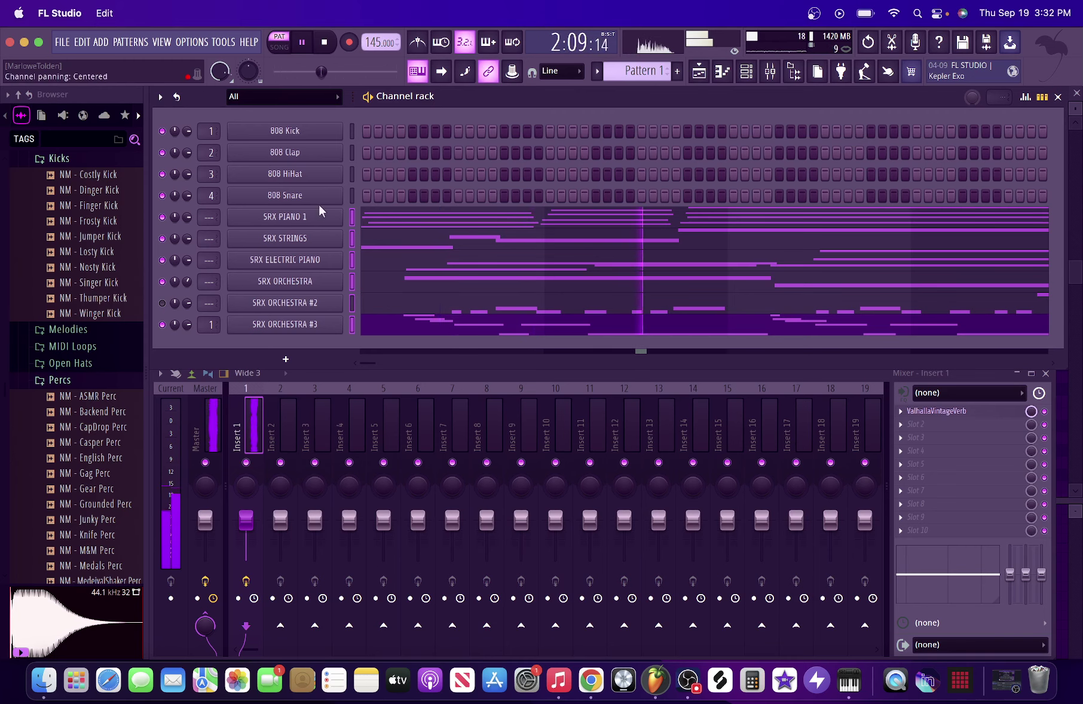
drag(376, 42, 377, 38)
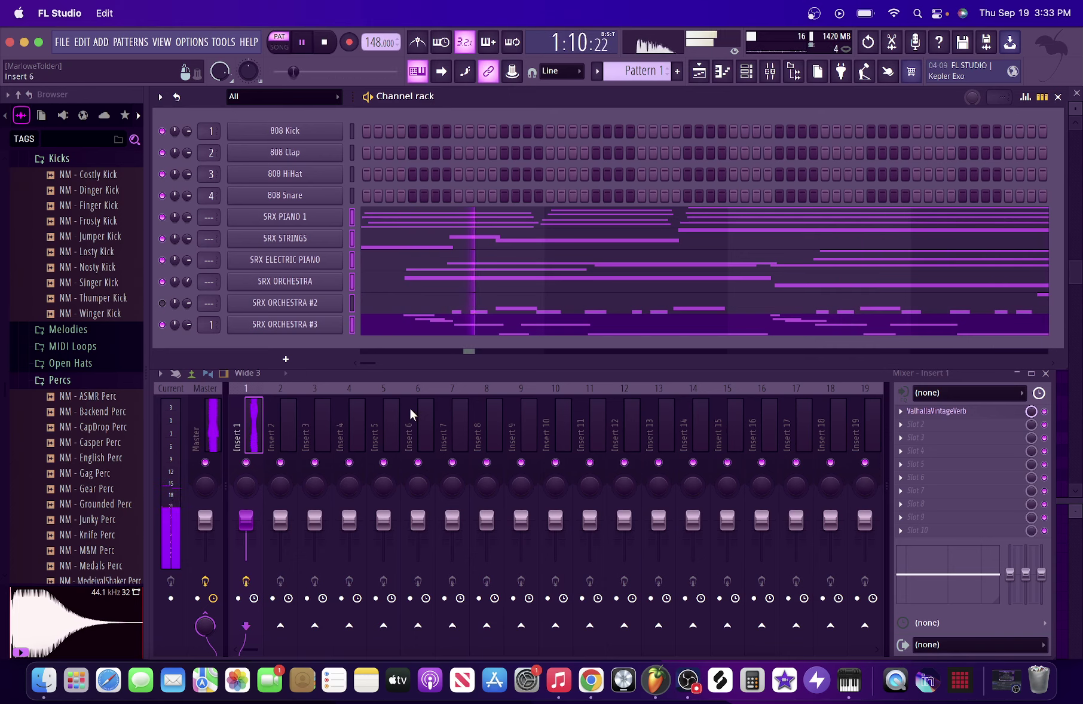
Add the H910 Dual Harmonizer effect to the Master mixer track
click(918, 431)
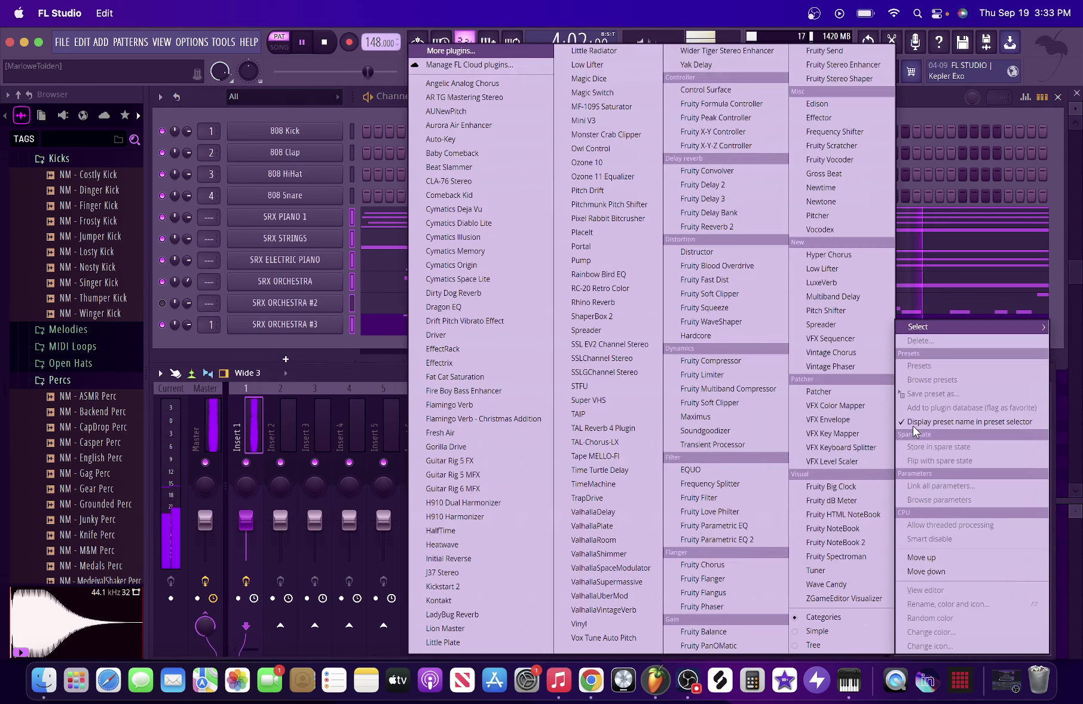
click(205, 406)
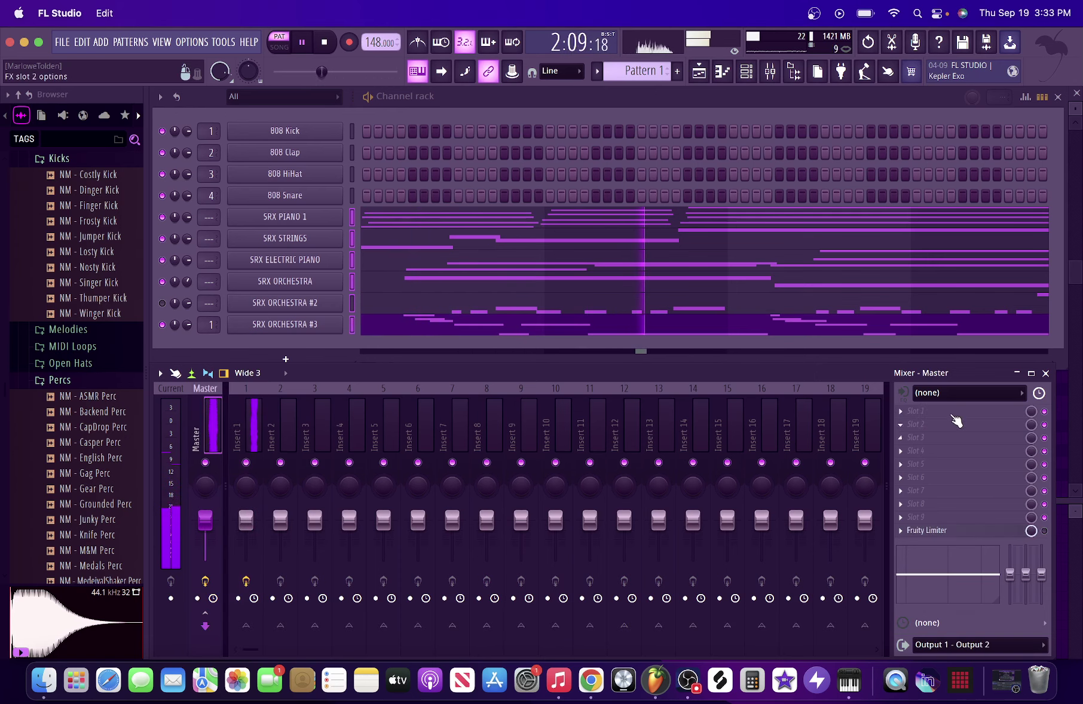
click(906, 423)
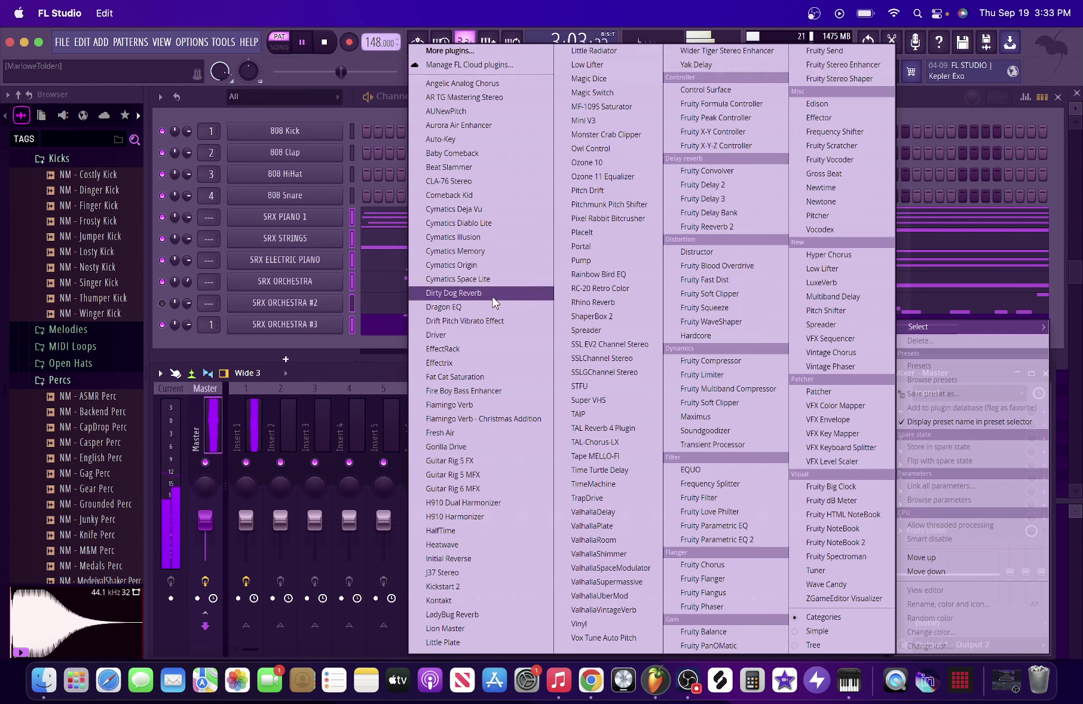
click(472, 504)
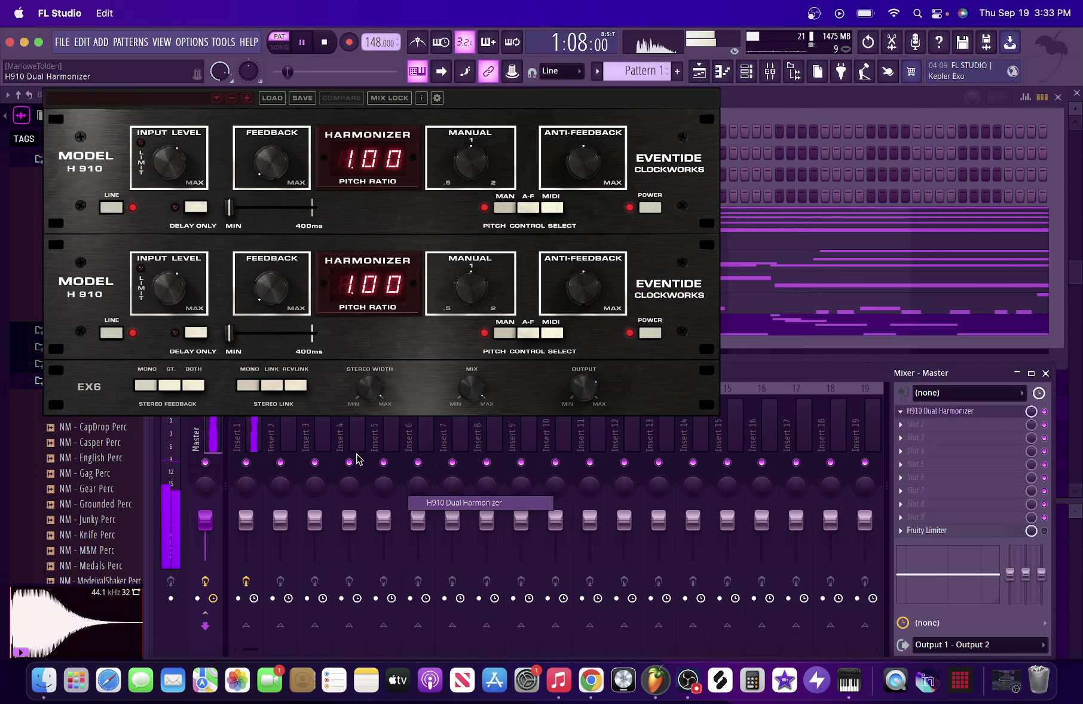
Try the 19 - Shimmer Delay preset from Delays and Ambience in the H910 Dual Harmonizer
click(195, 105)
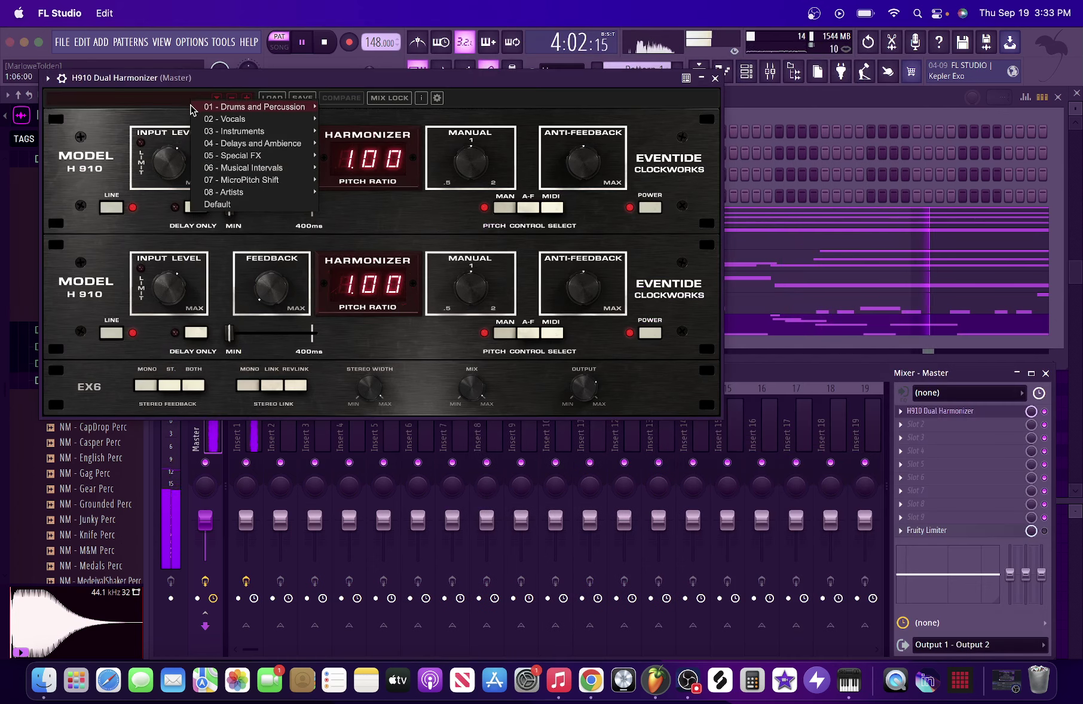
mouse_move(230, 180)
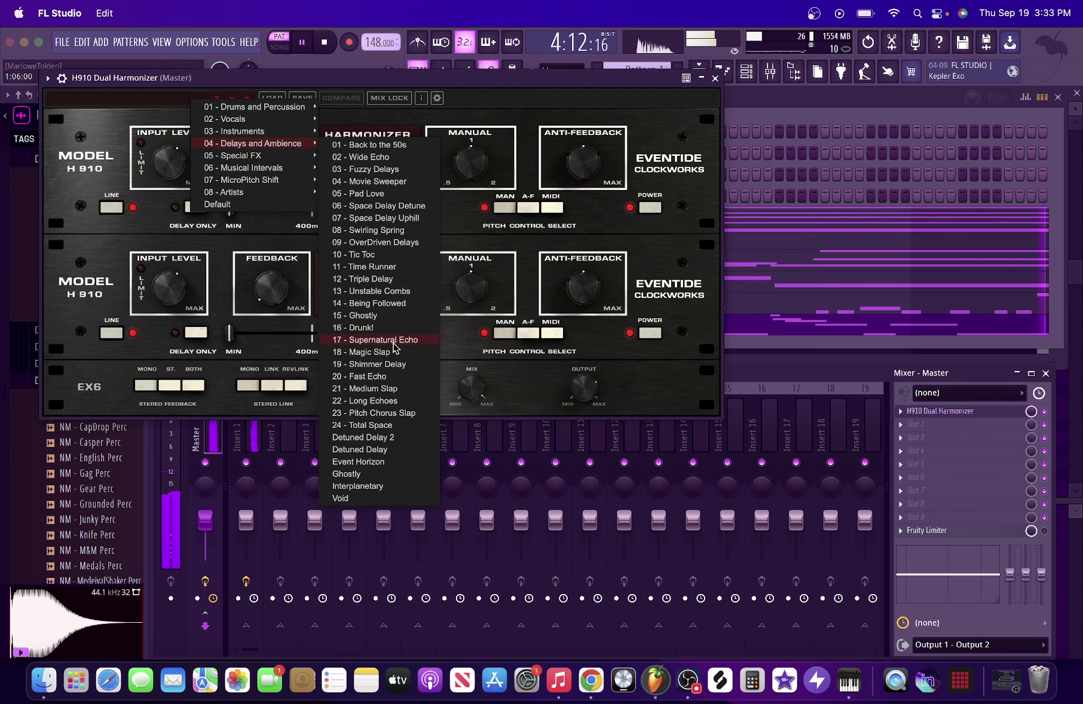
click(399, 366)
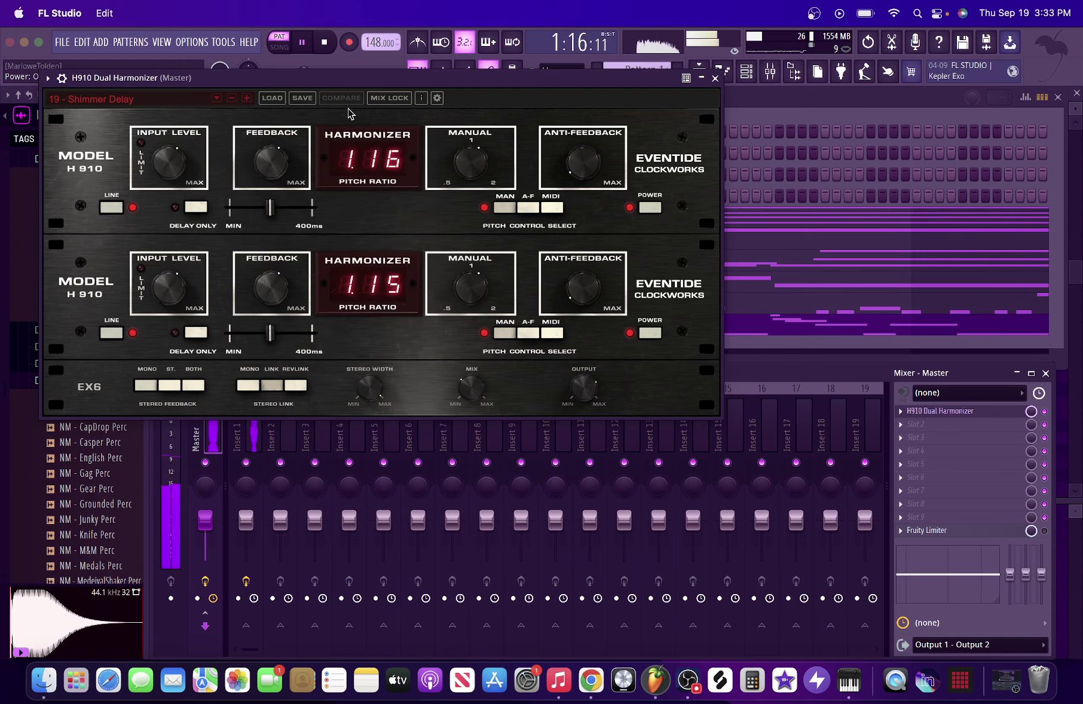
Load the Instruments preset 06 - Kuribu Rock Guitar in the H910 Dual Harmonizer and set the upper unit's pitch ratio to 1.01
click(181, 105)
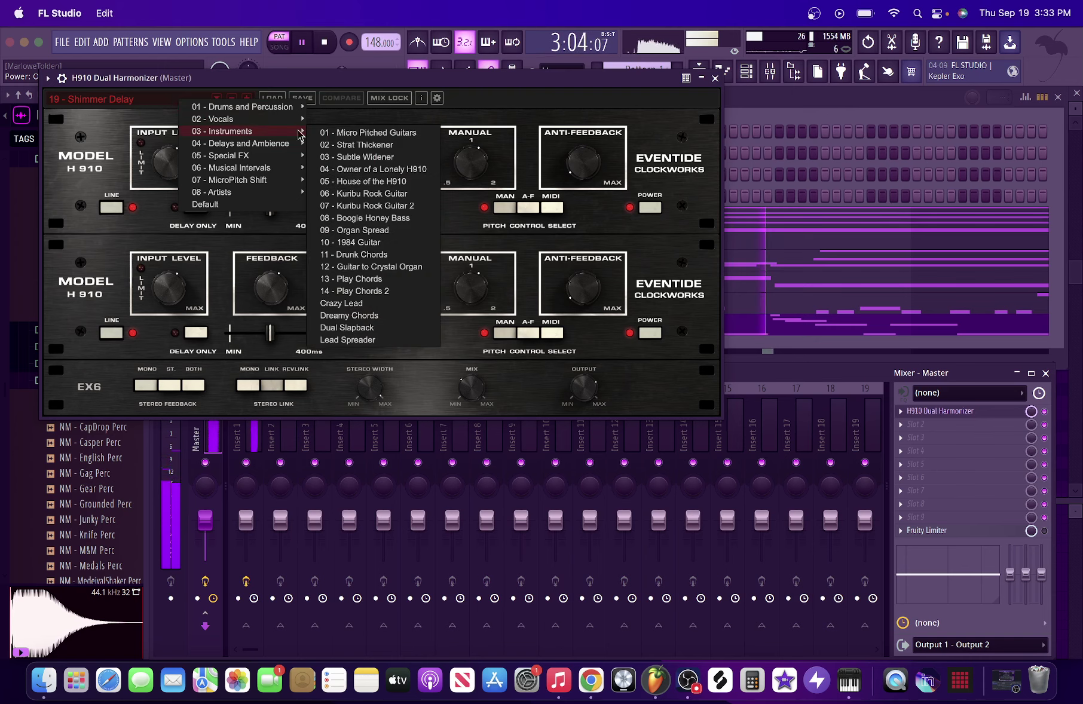
click(358, 193)
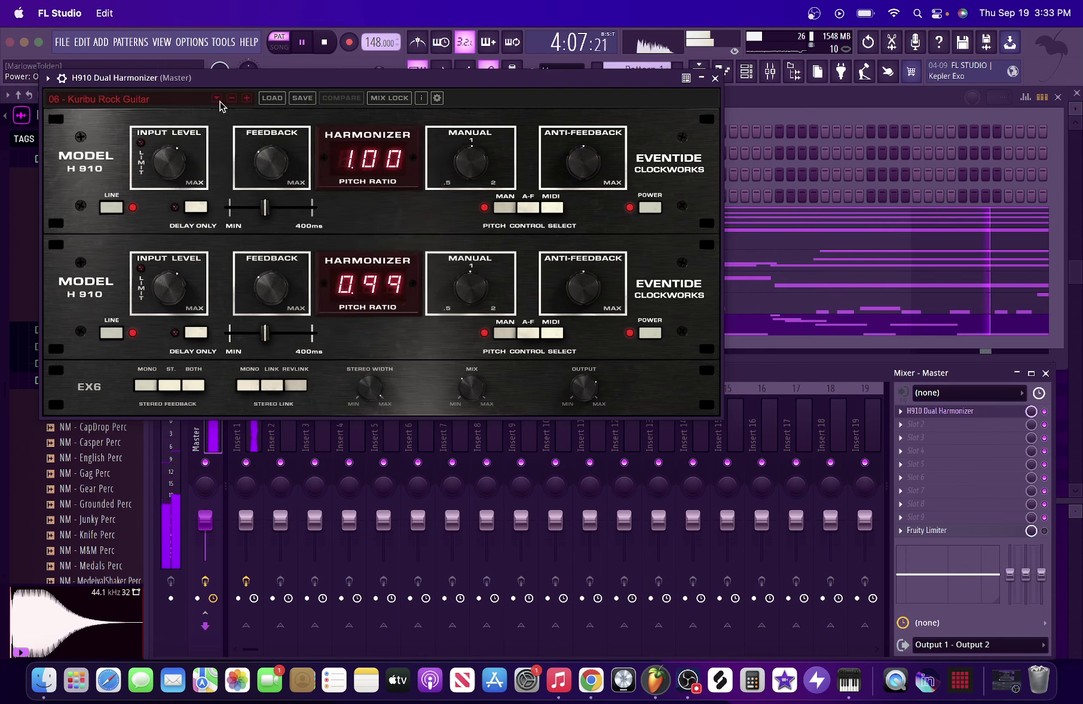
click(182, 100)
mouse_move(246, 155)
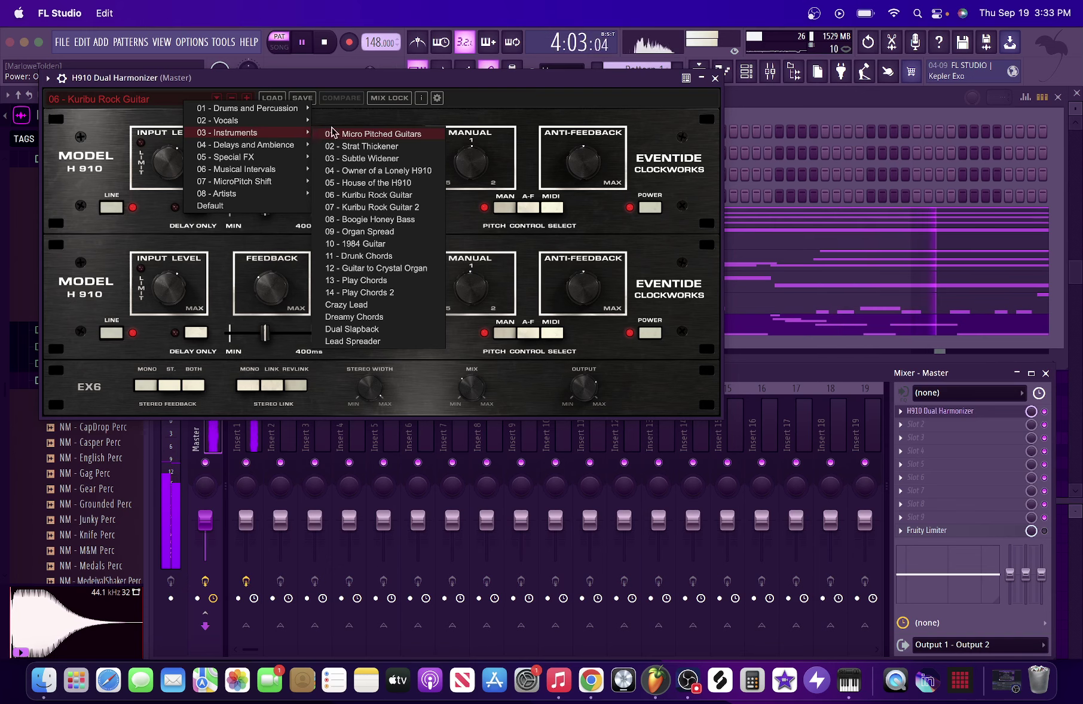
click(529, 119)
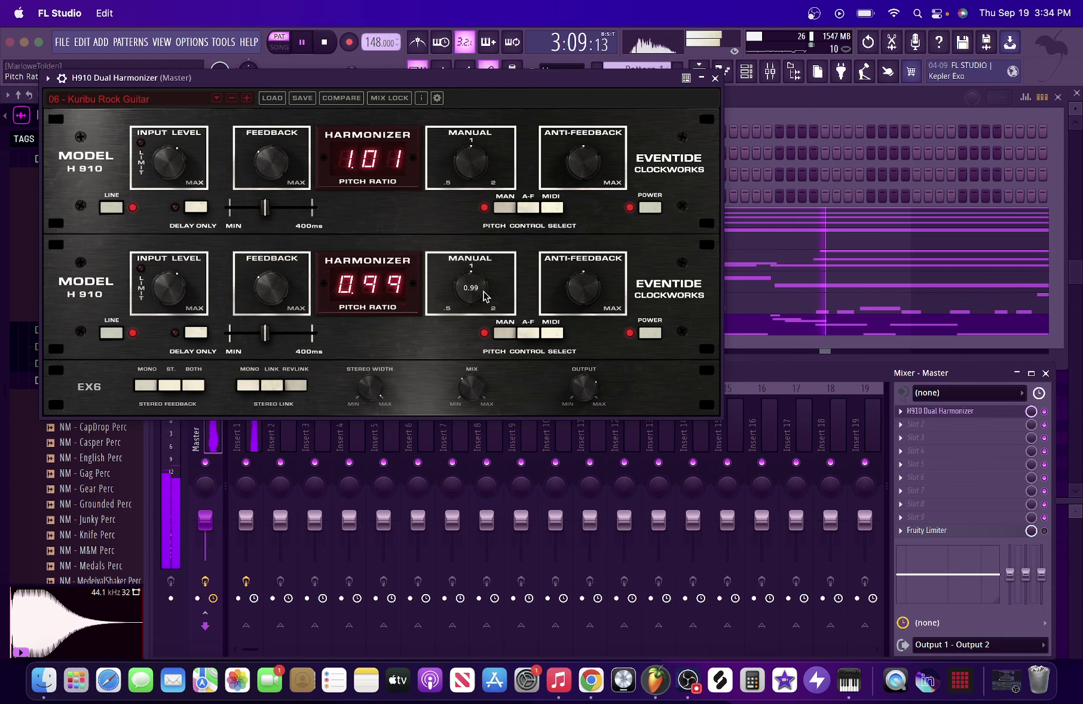
click(715, 79)
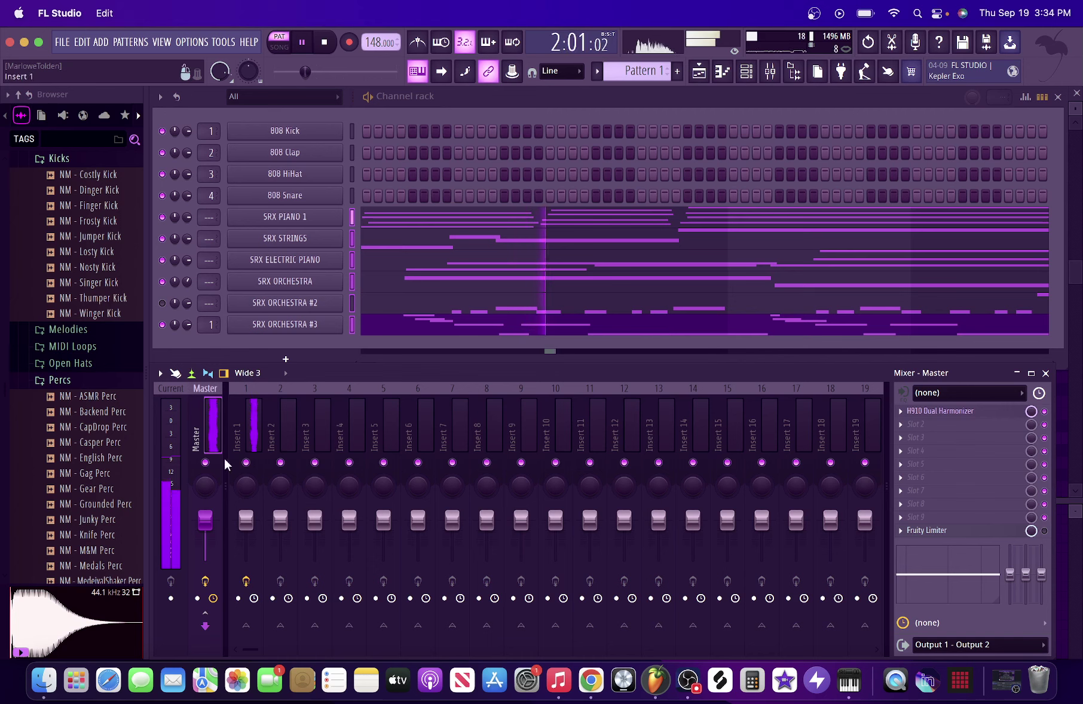
Add the NM - Nosty Kick sample from the Kicks folder as a new channel below SRX ORCHESTRA #3
scroll(80, 317, up, 4)
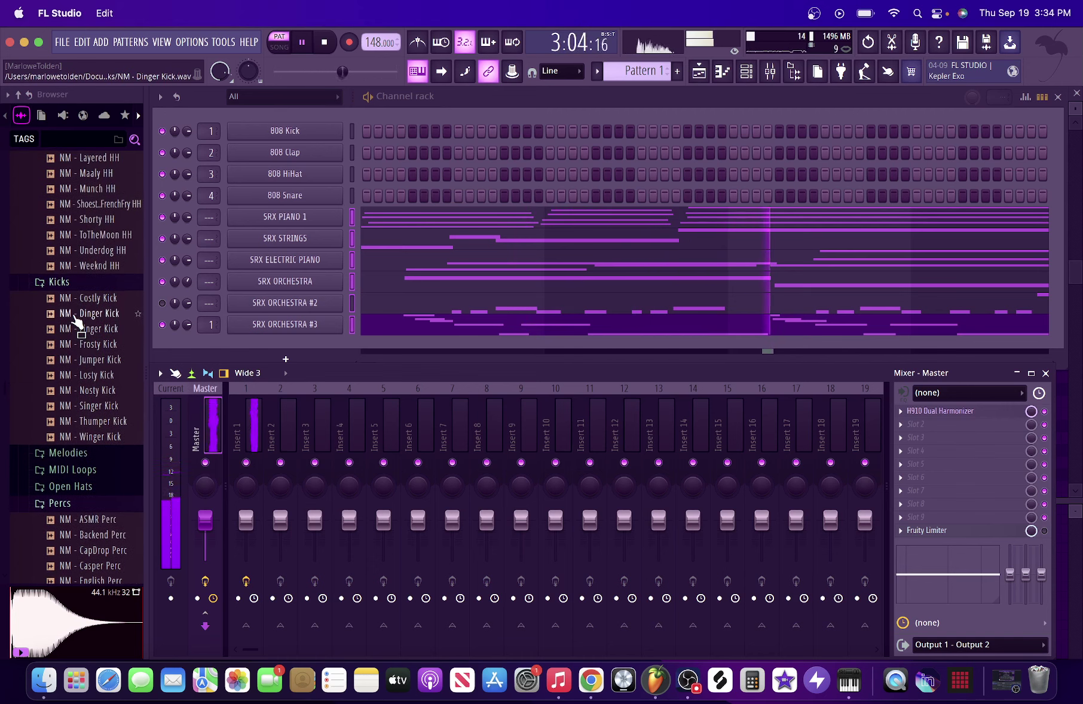
click(75, 390)
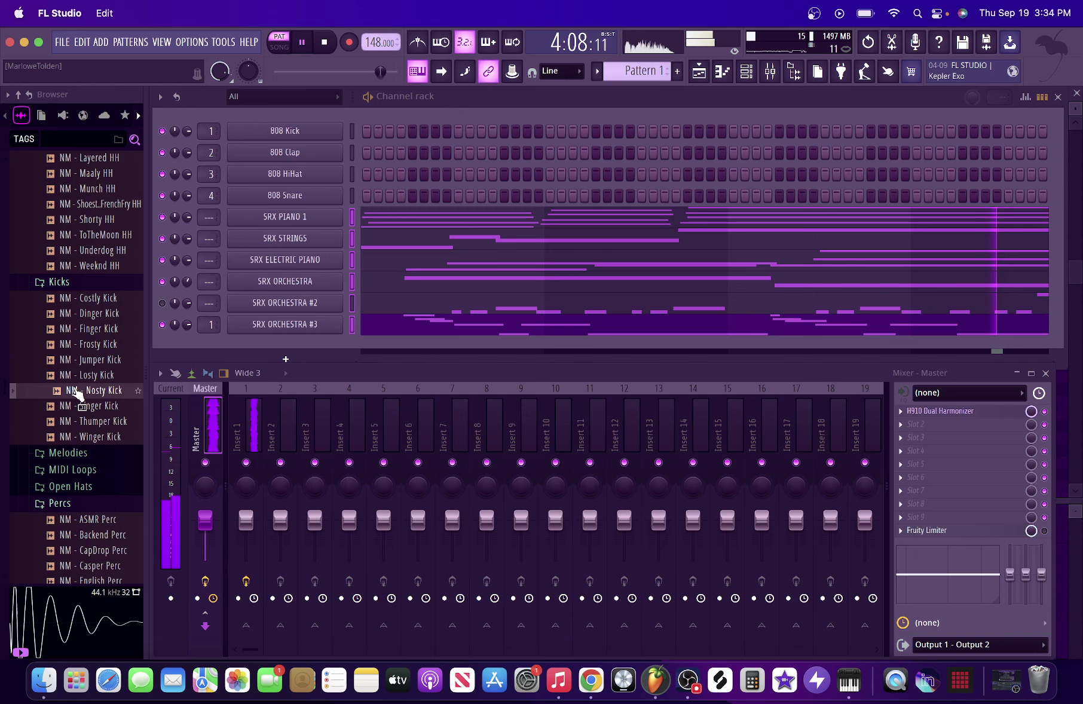
drag(74, 390, 257, 359)
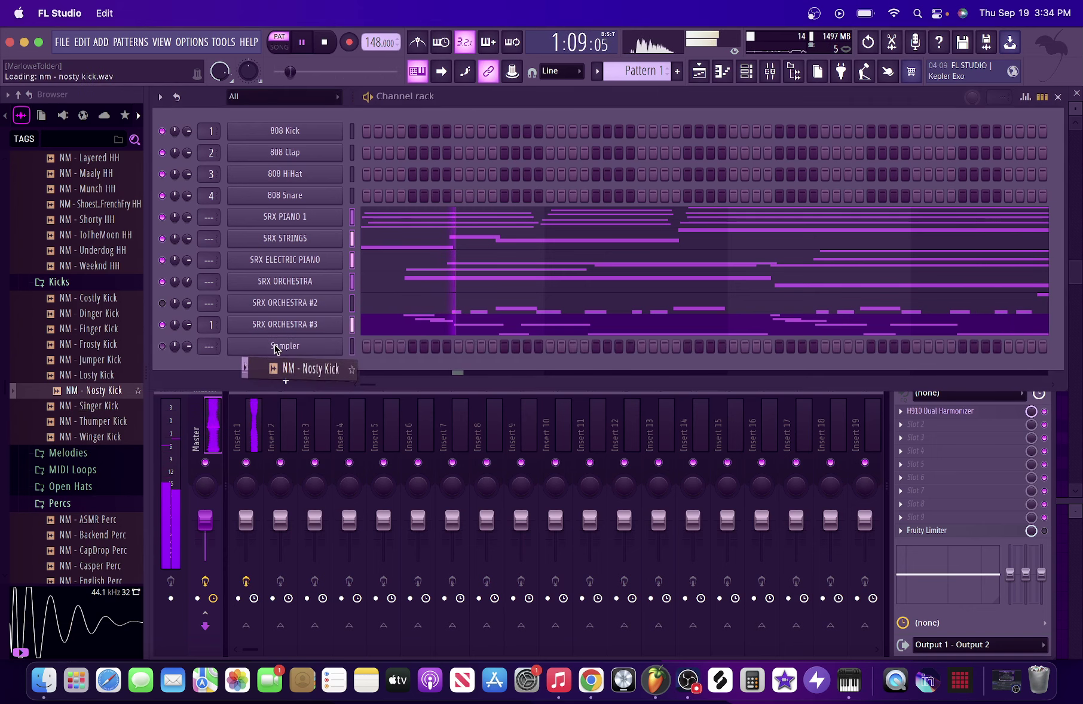
Add the NM - Layered HH sample from the HiHats folder as a new channel below NM - Nosty Kick and fill it each 2 steps
scroll(47, 389, down, 10)
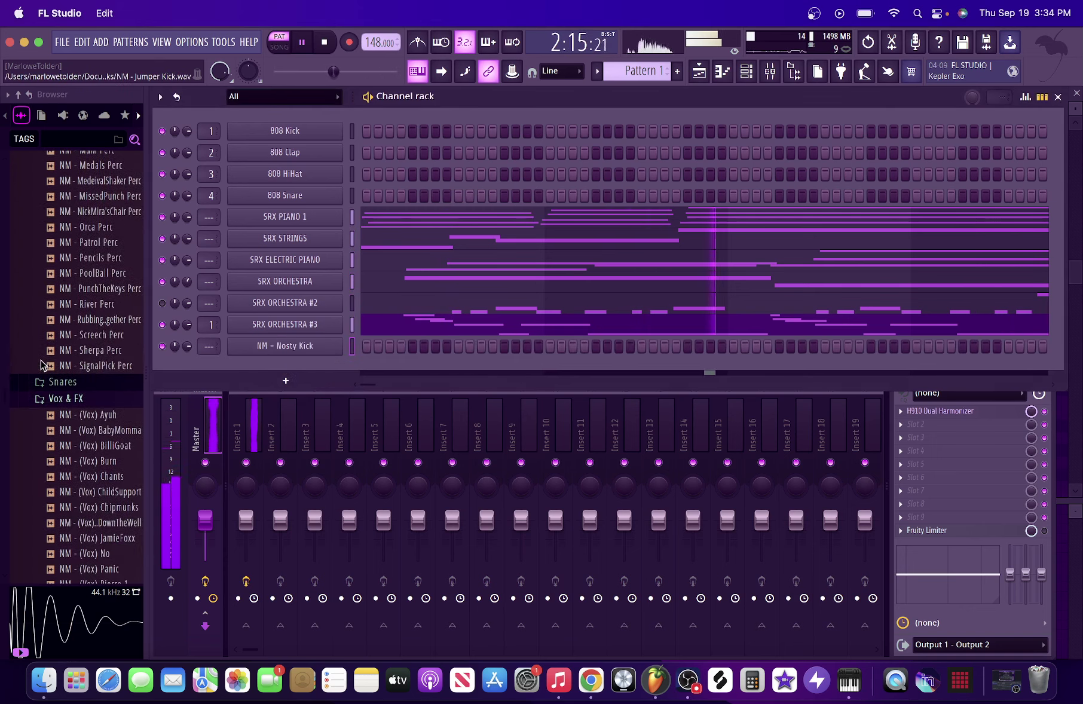
scroll(72, 359, down, 15)
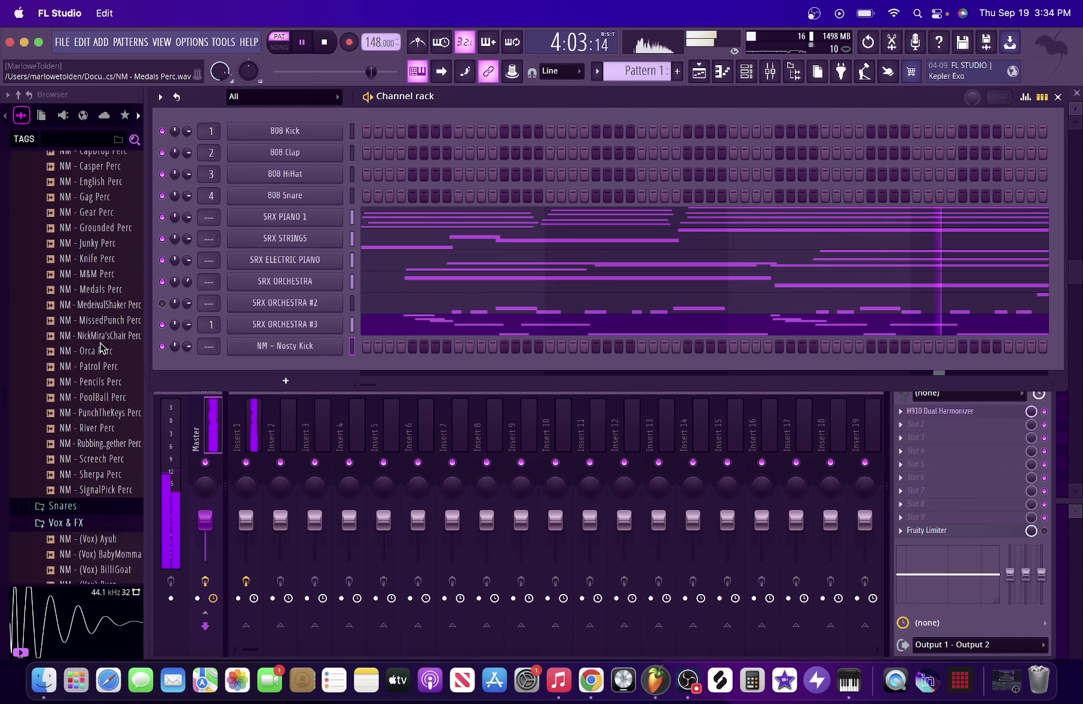
scroll(98, 344, up, 10)
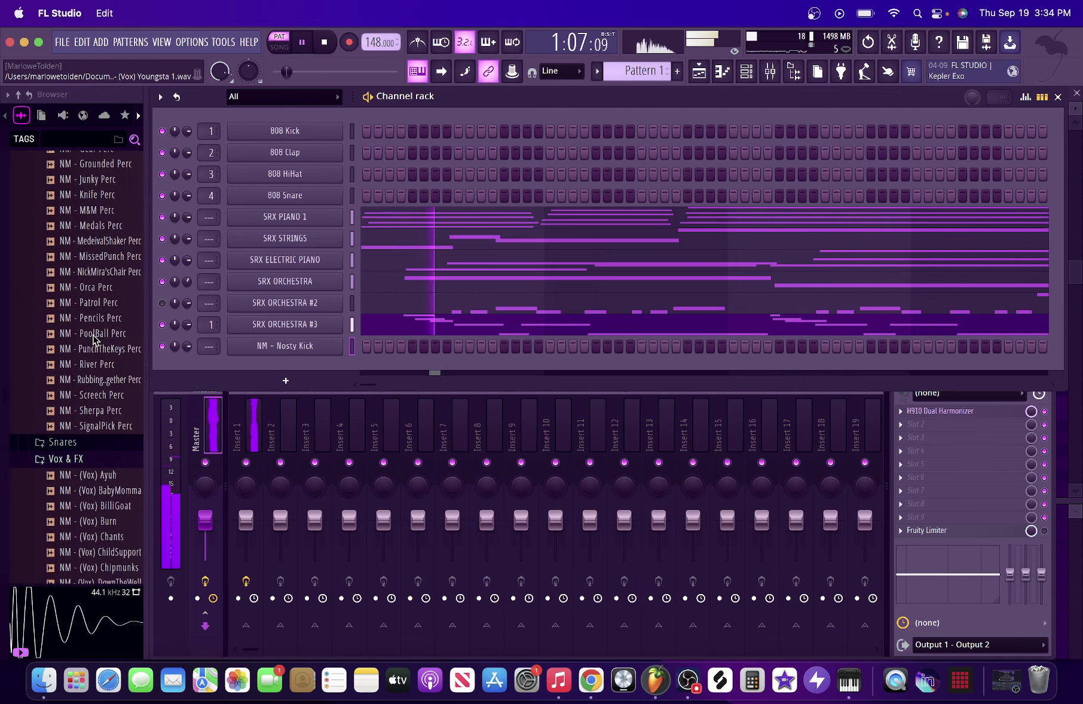
scroll(94, 339, up, 15)
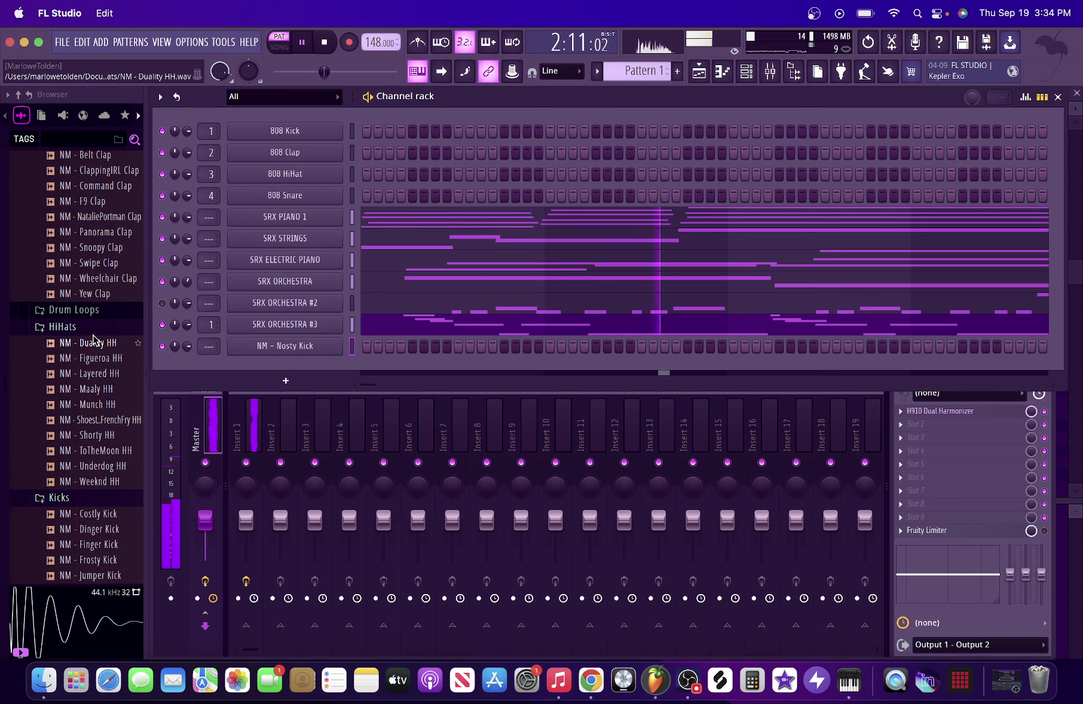
drag(94, 373, 307, 375)
right_click(307, 371)
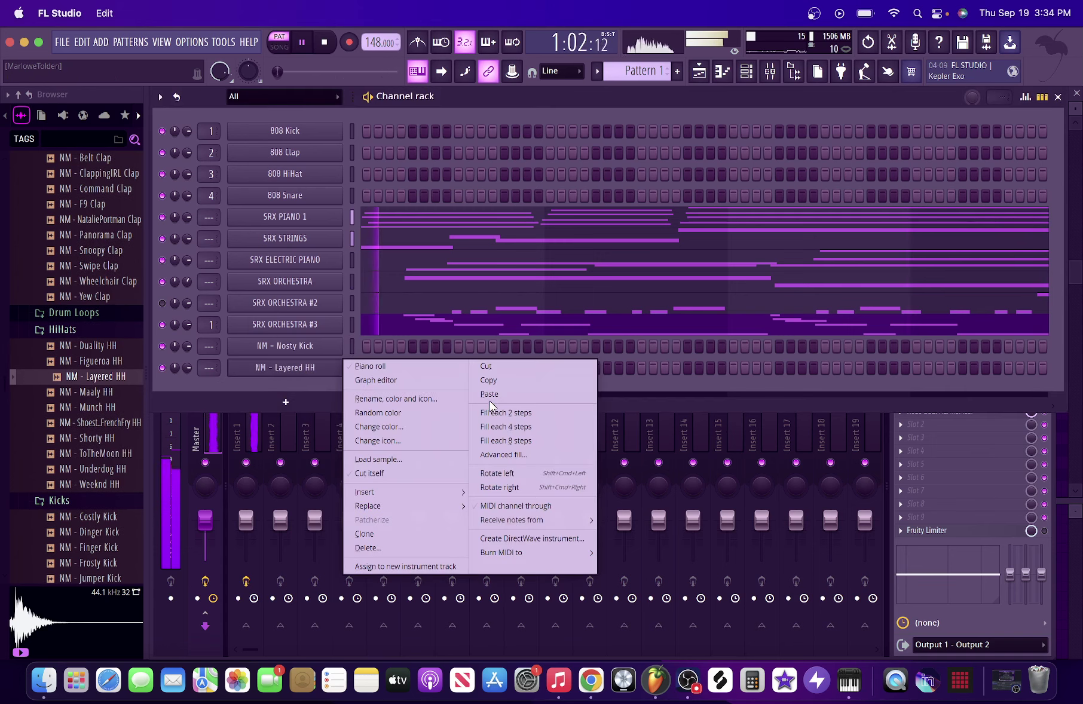
click(502, 414)
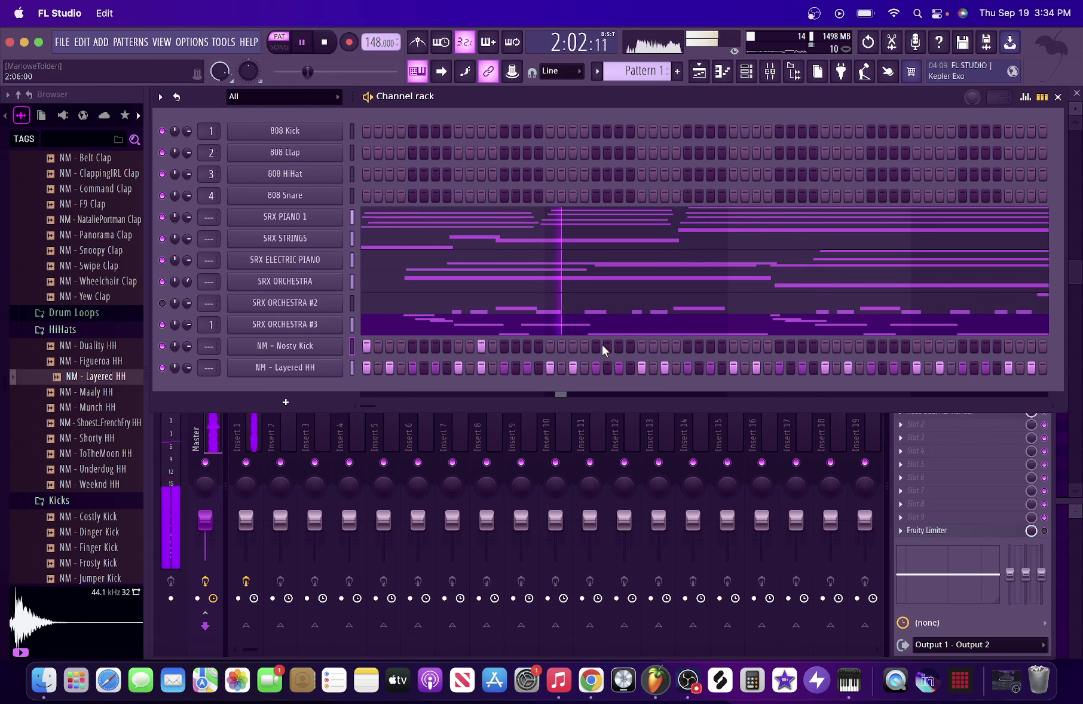
Set the NM - Nosty Kick channel volume to 100% and try kick hits on step 9 of bar 1 and steps 3 and 5 of bar 2
click(216, 449)
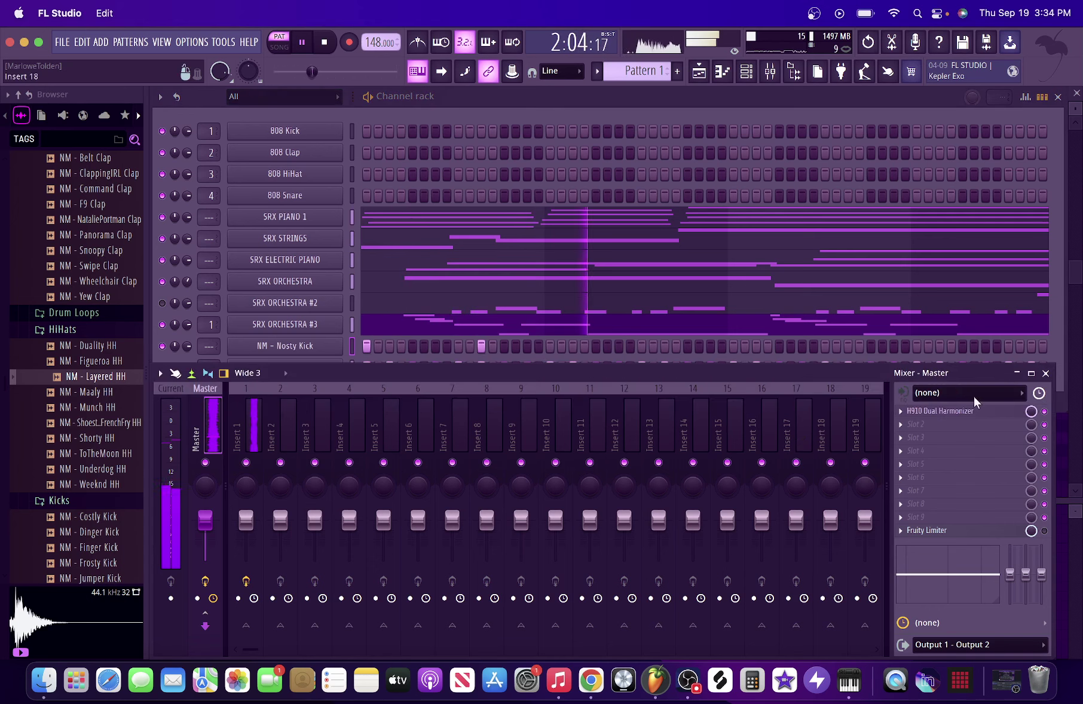
click(825, 94)
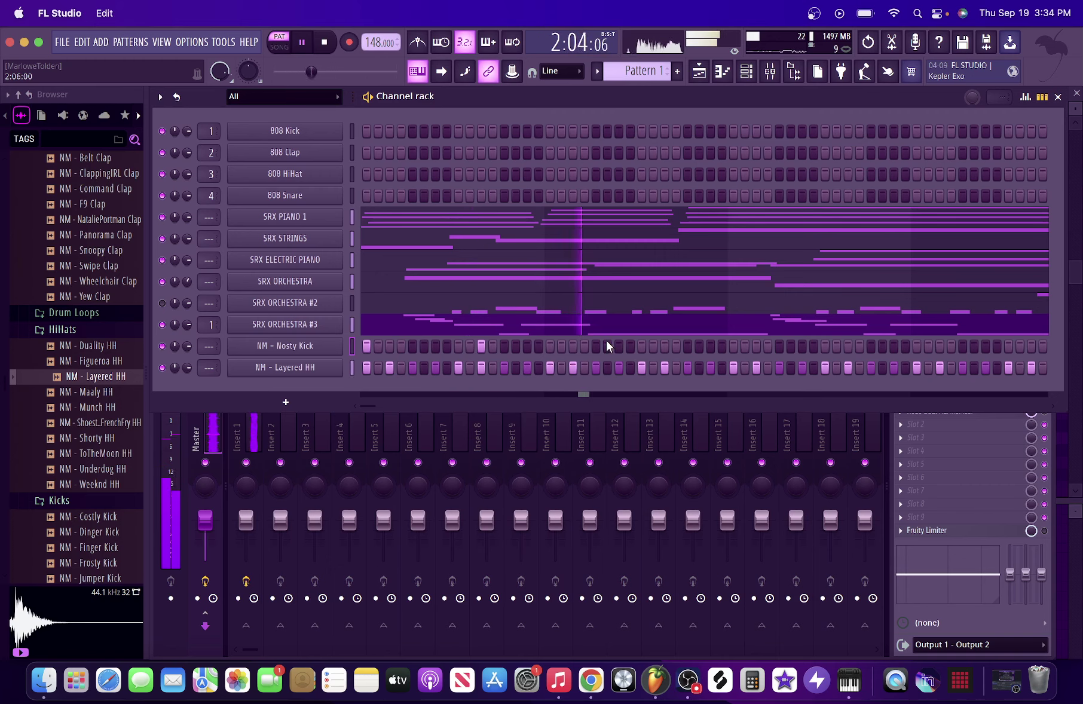
click(573, 344)
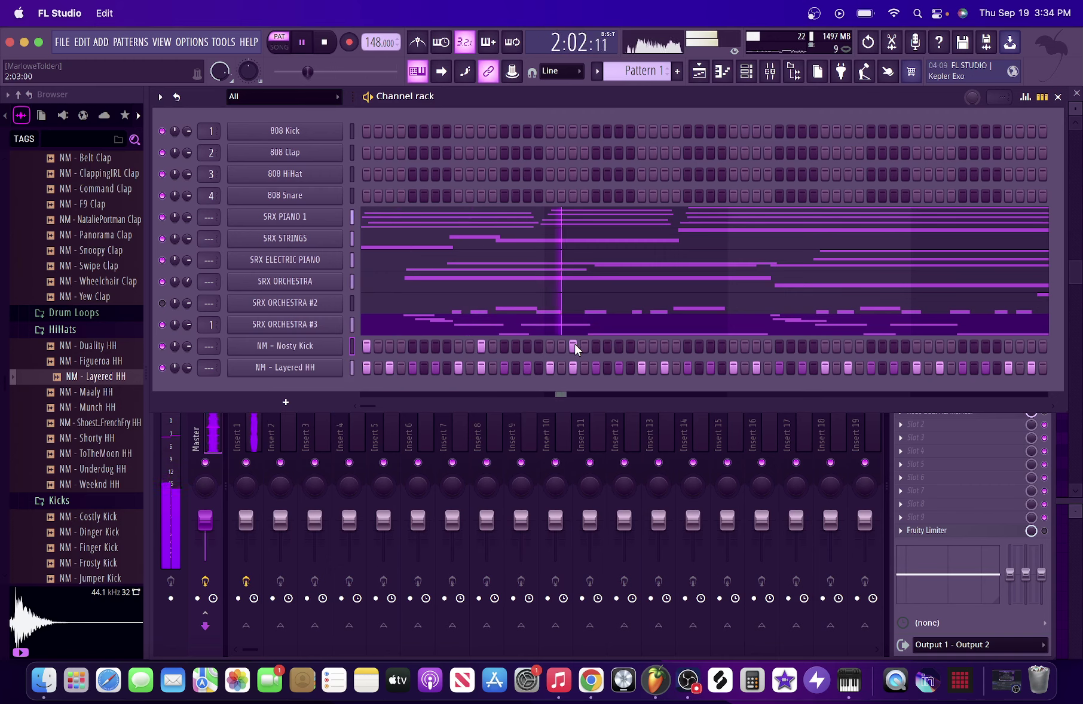
click(596, 346)
drag(187, 347, 187, 316)
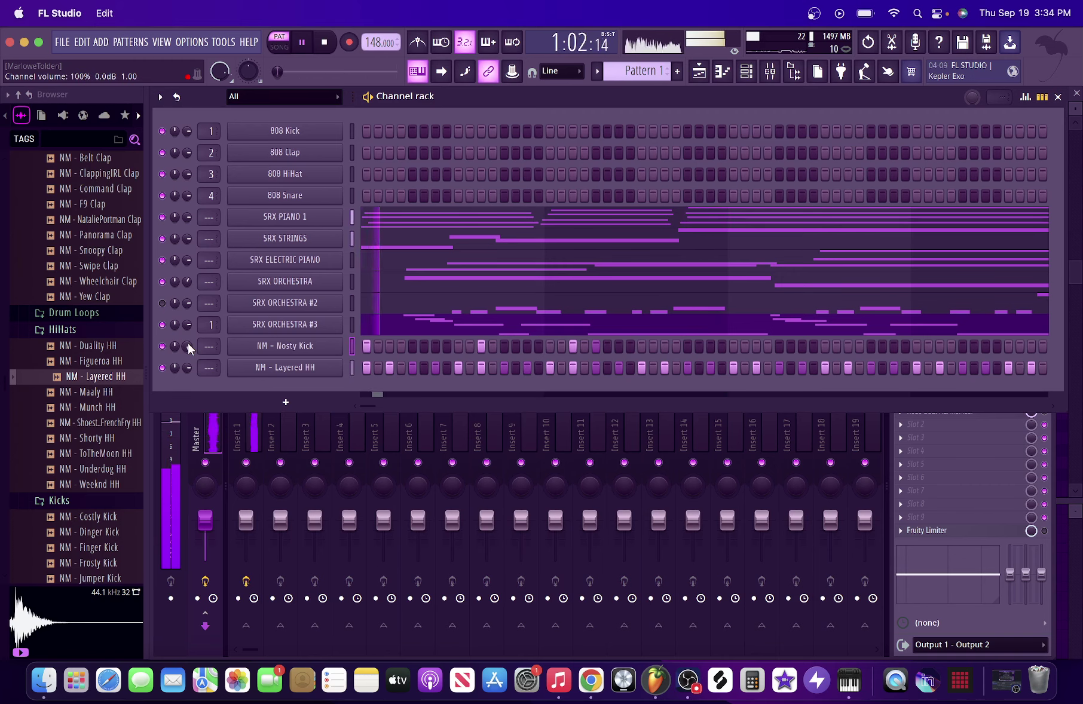
click(460, 346)
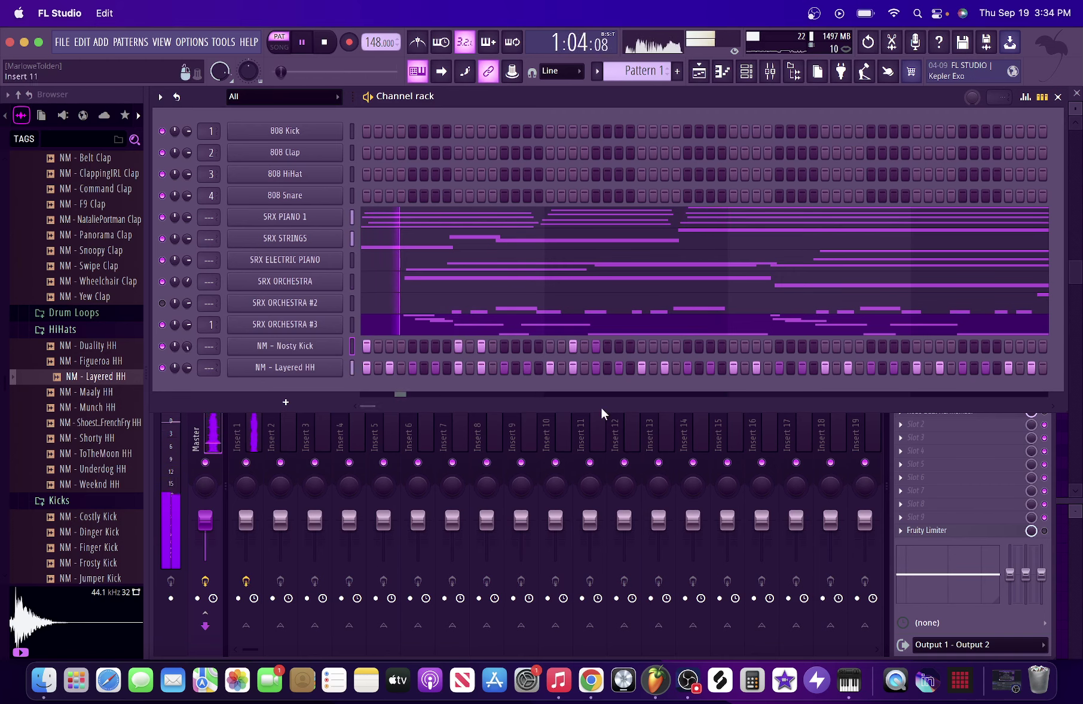
click(459, 346)
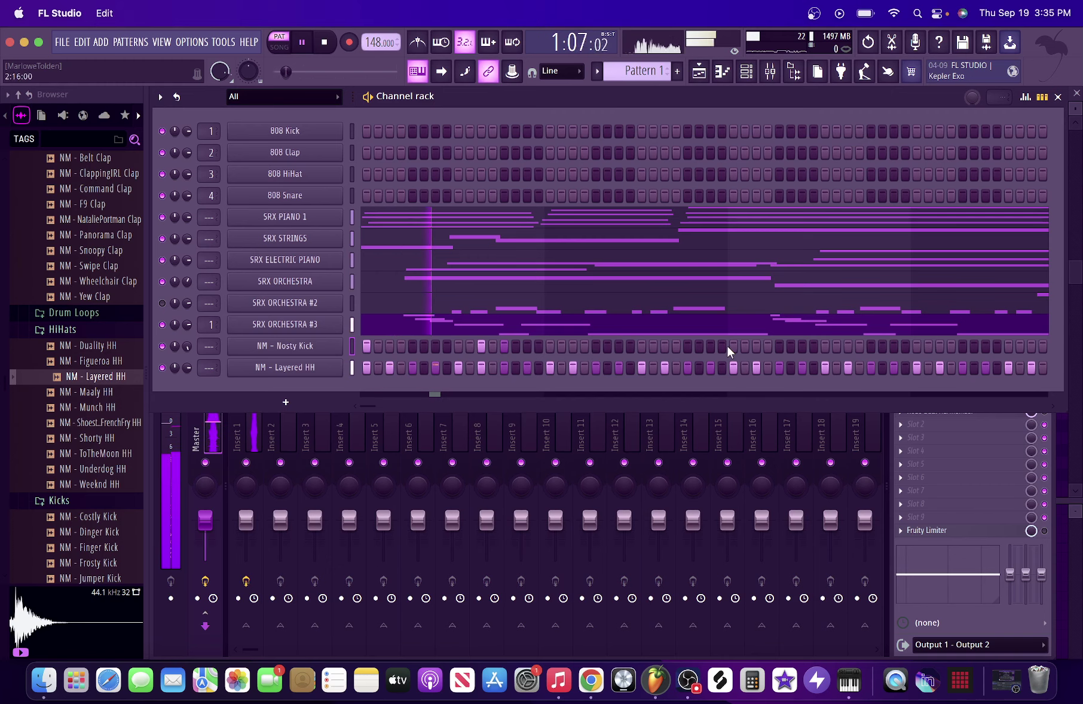
Place NM - Nosty Kick hits on steps 5 and 11 of bar 2 and step 1 of bar 3
click(622, 350)
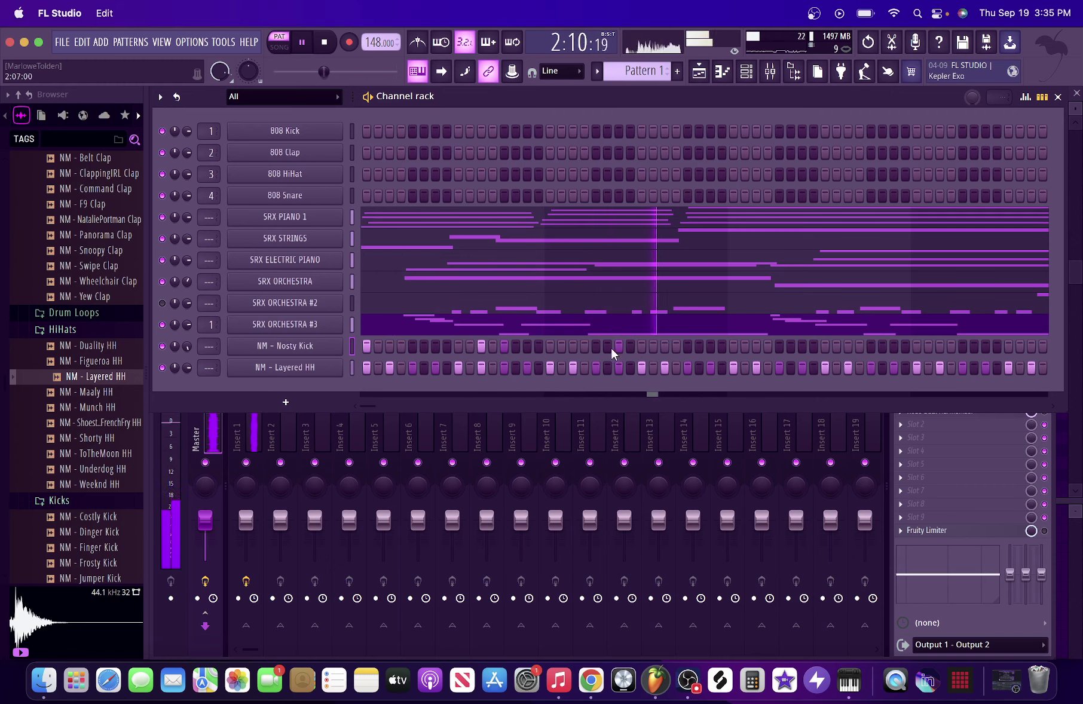
click(597, 347)
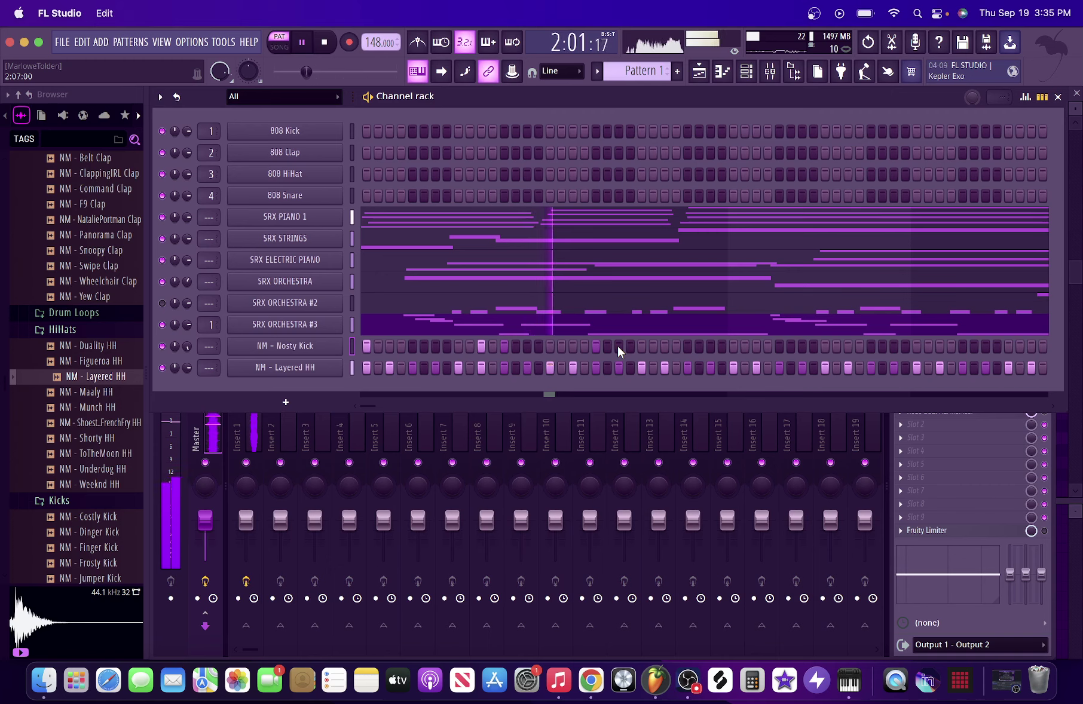
click(665, 347)
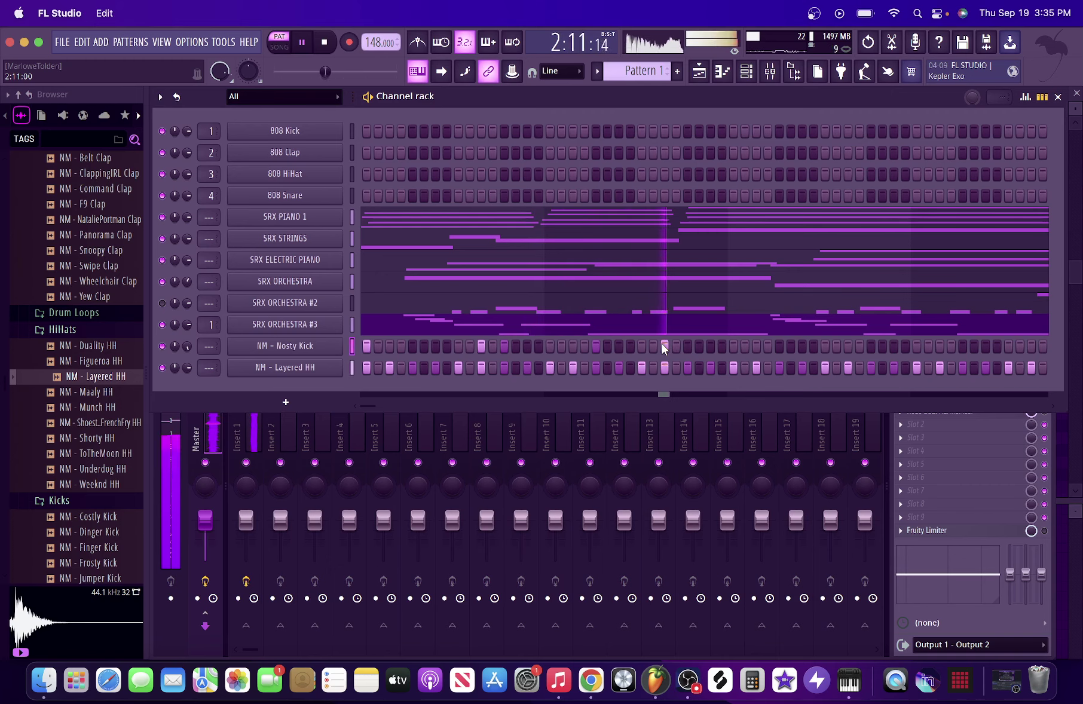
click(733, 346)
key(space)
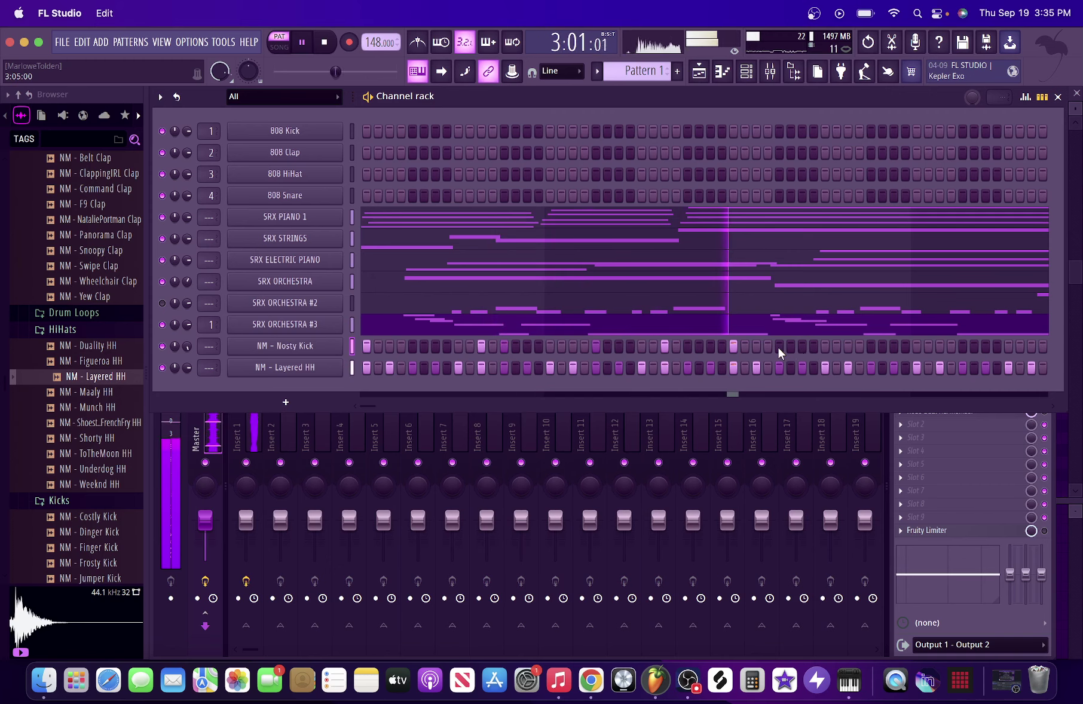
Place NM - Nosty Kick hits on steps 11 and 13 of bar 3 and steps 3, 7 and 11 of bar 4
click(869, 345)
click(983, 348)
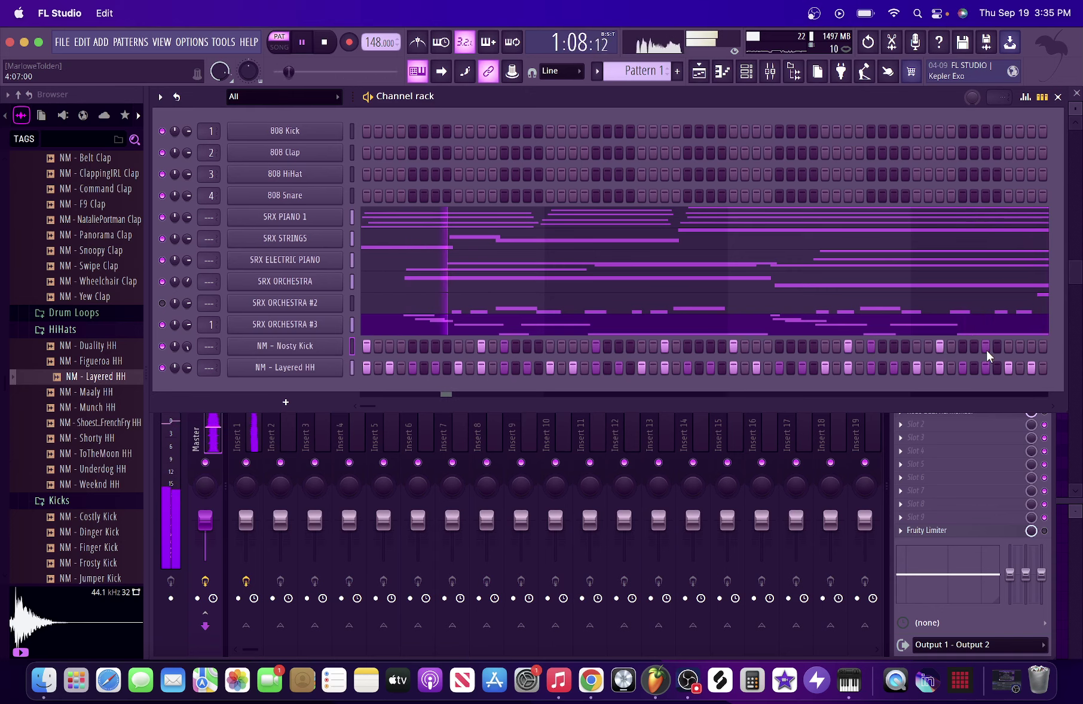
drag(372, 408, 386, 408)
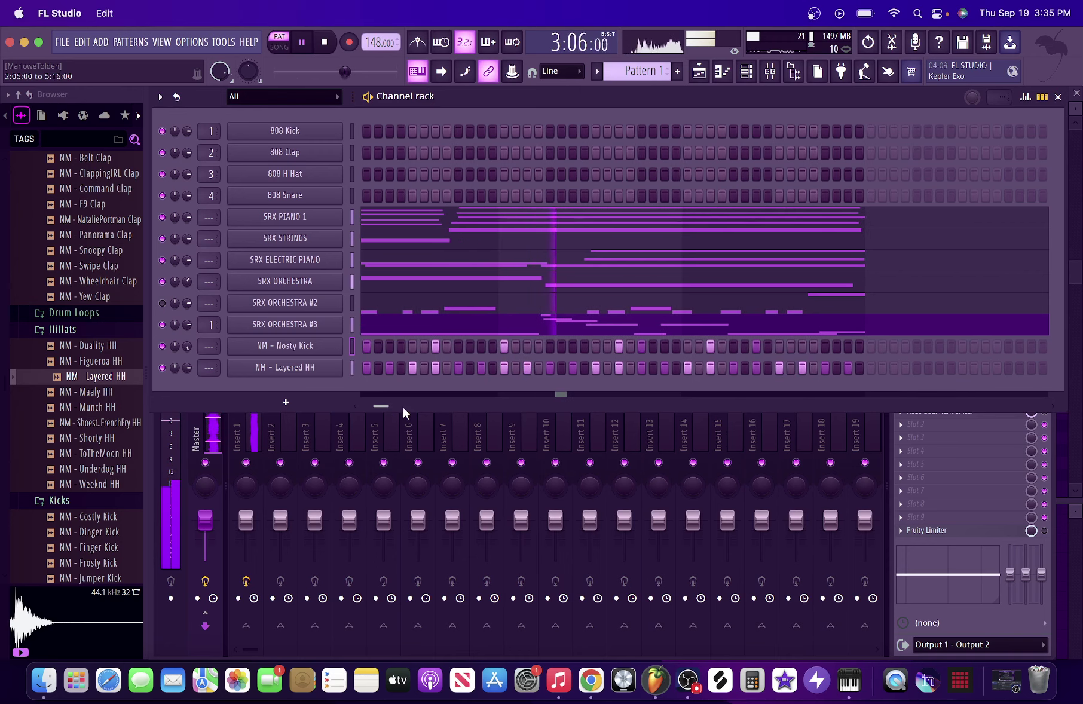
click(803, 346)
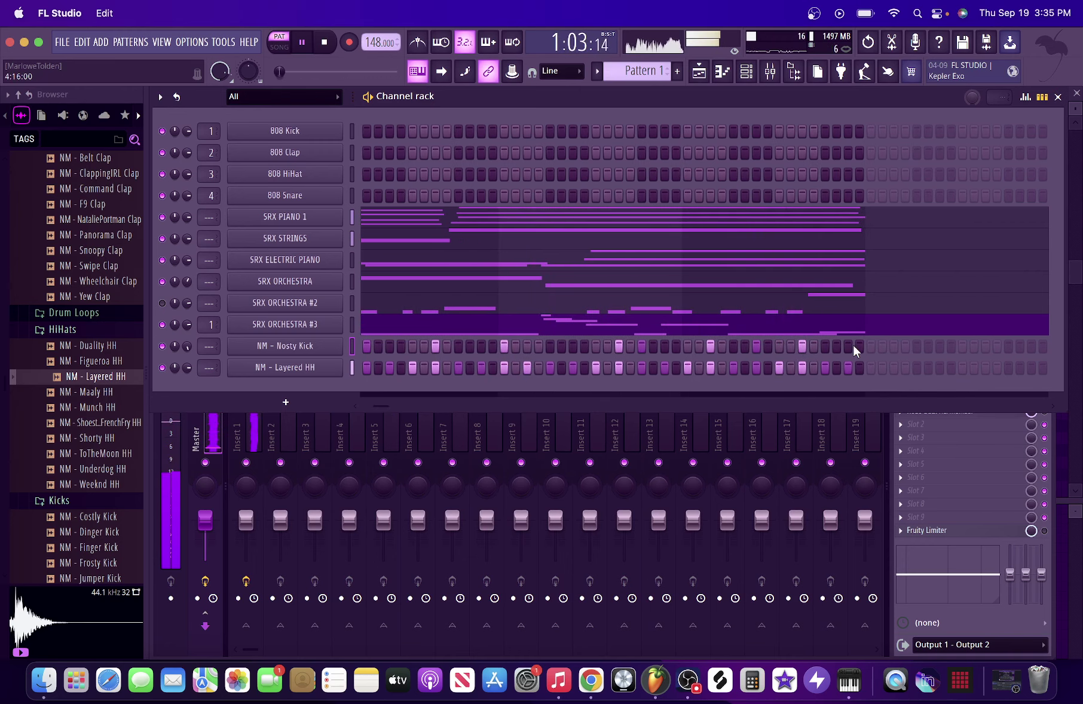
drag(388, 406, 373, 407)
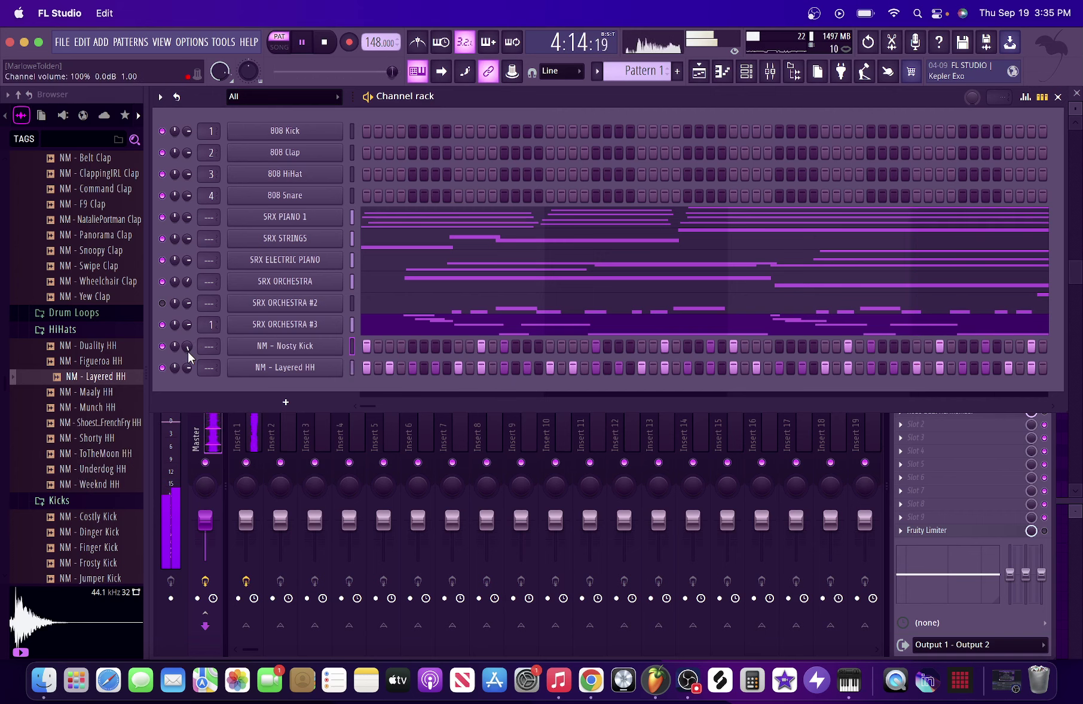
Audition samples in the Claps folder and add NM - NataliePortman Clap as a new channel below NM - Layered HH
scroll(379, 407, right, 4)
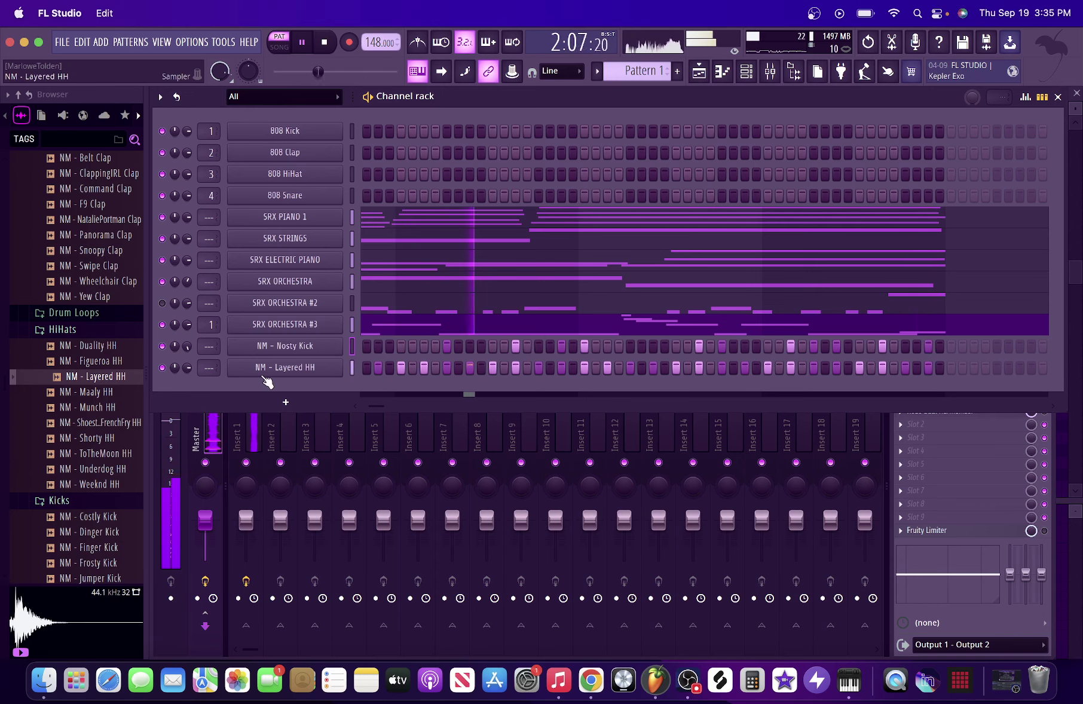
drag(374, 406, 312, 402)
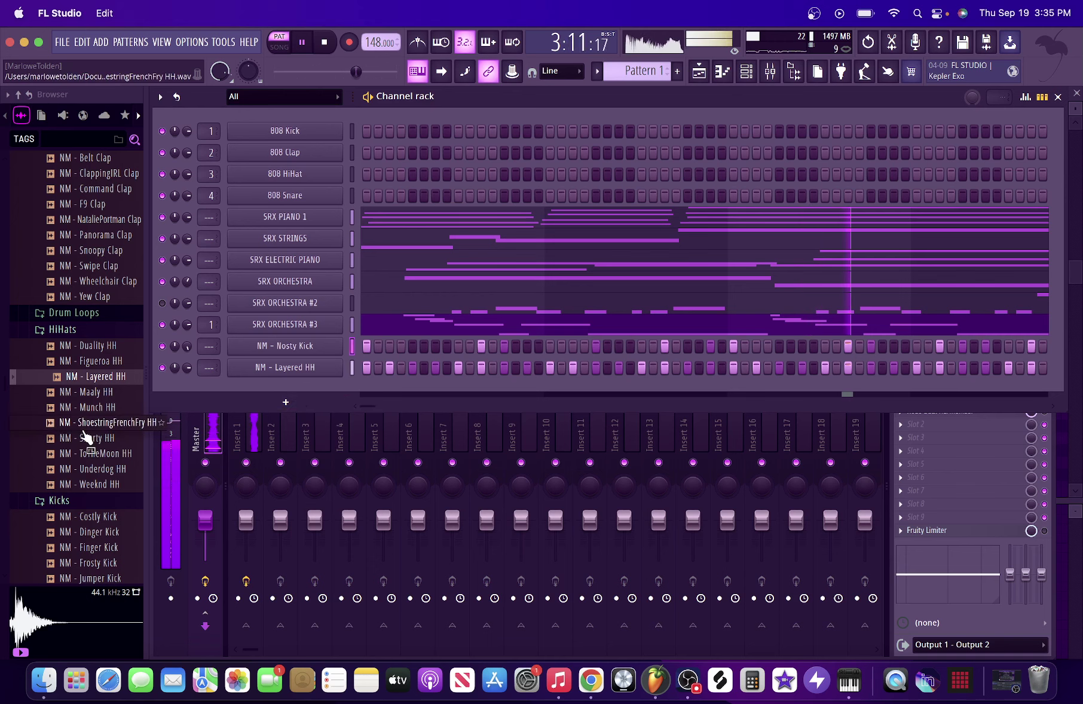
scroll(66, 459, down, 4)
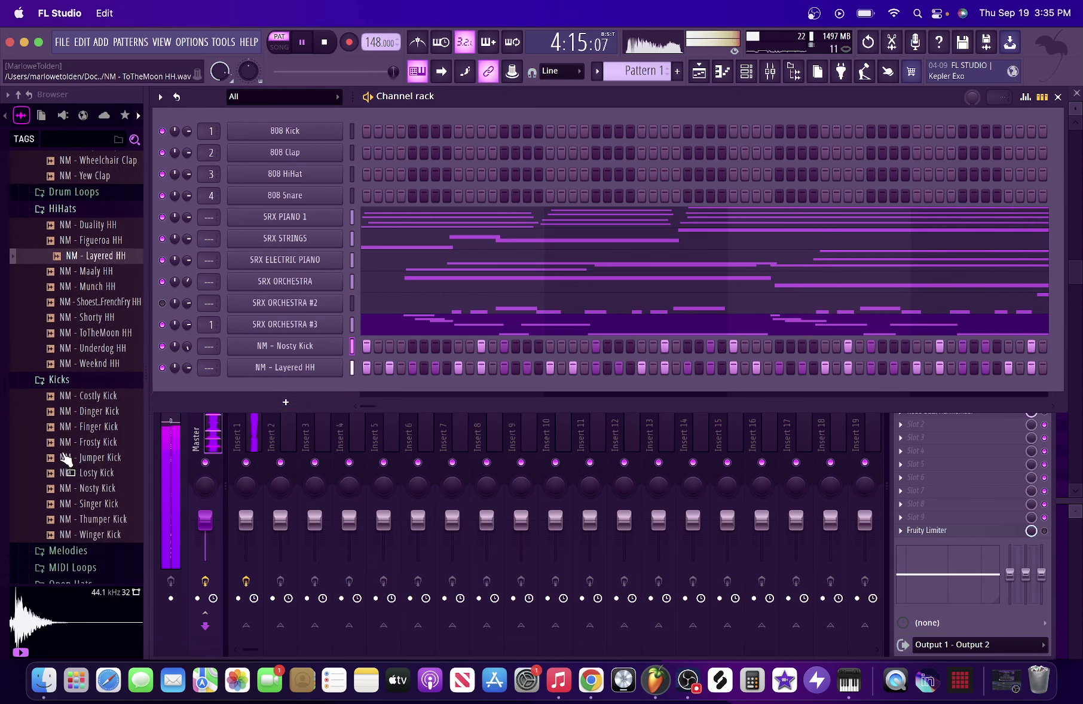
scroll(75, 445, up, 13)
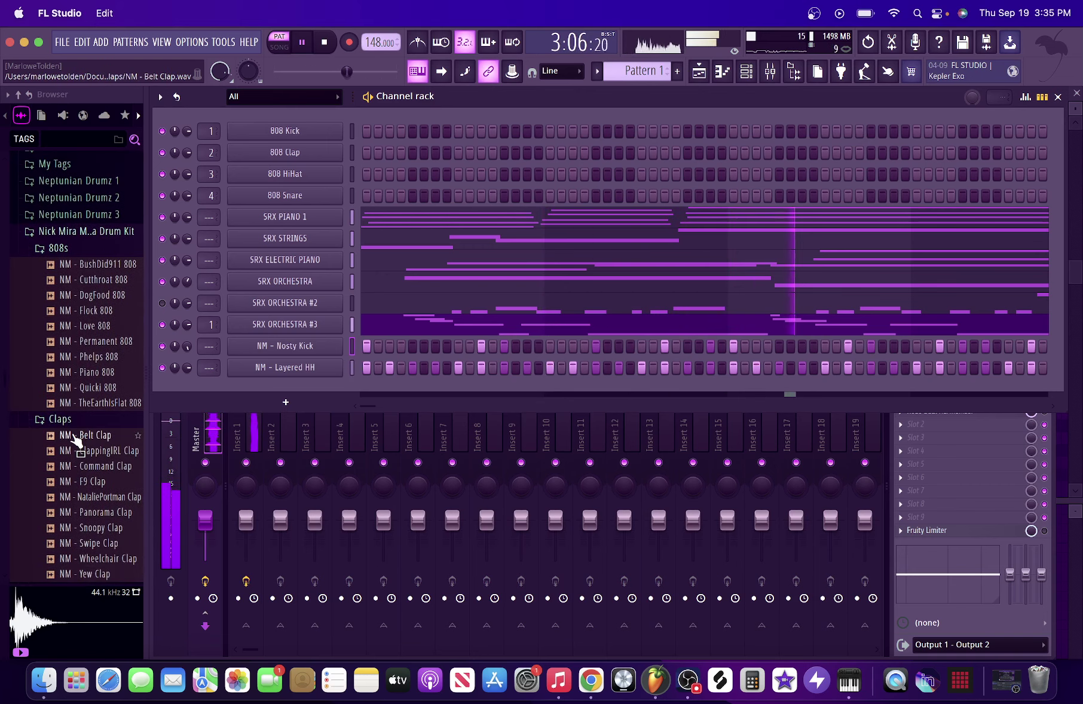
click(76, 452)
click(74, 465)
click(74, 484)
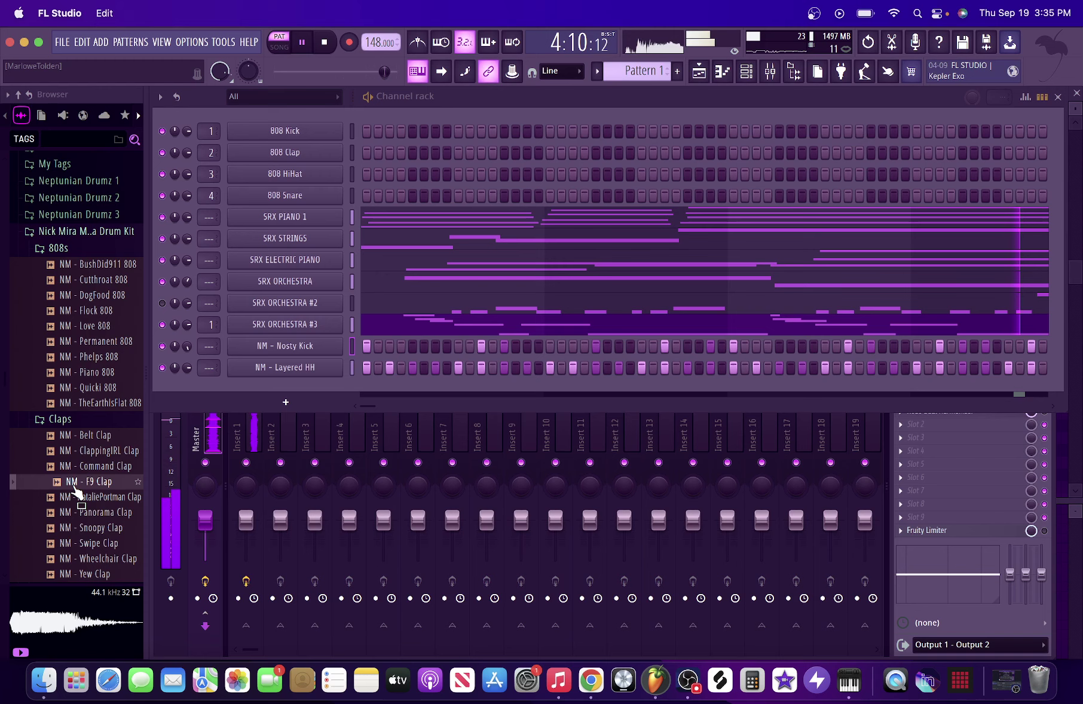
click(83, 470)
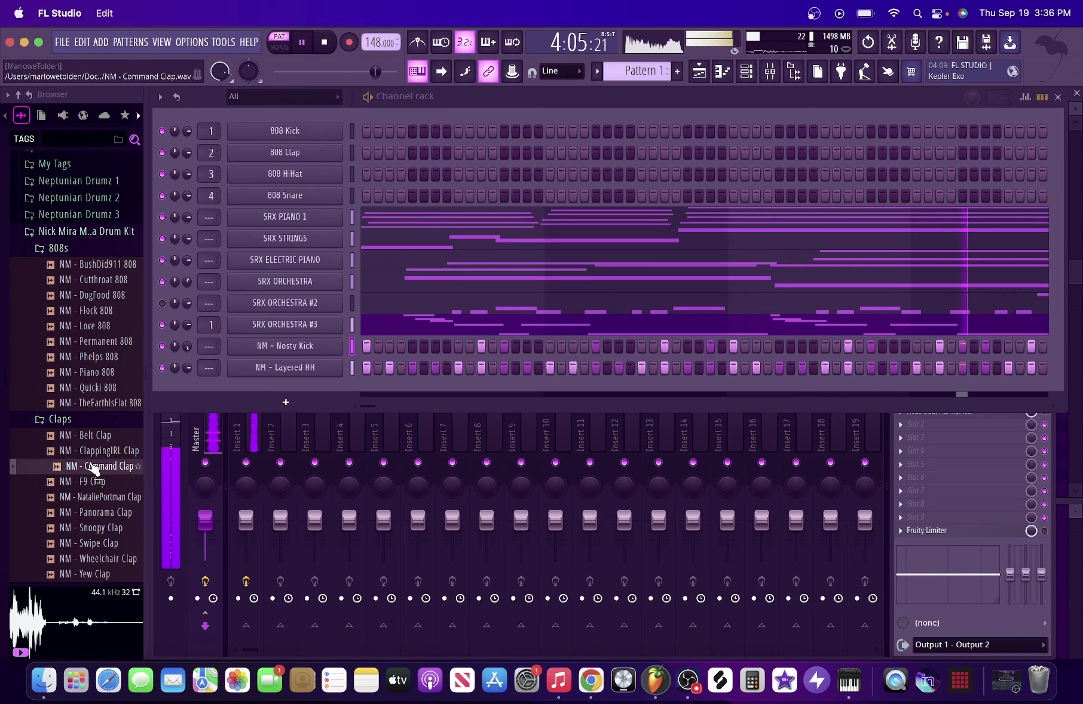
click(90, 497)
click(90, 515)
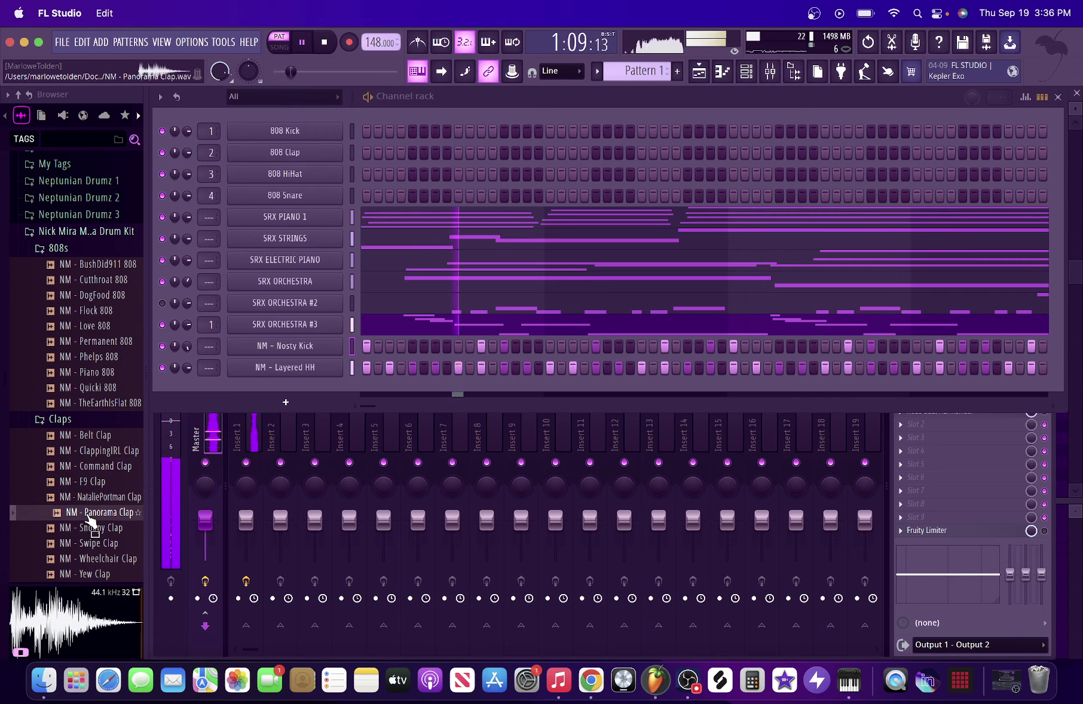
click(91, 498)
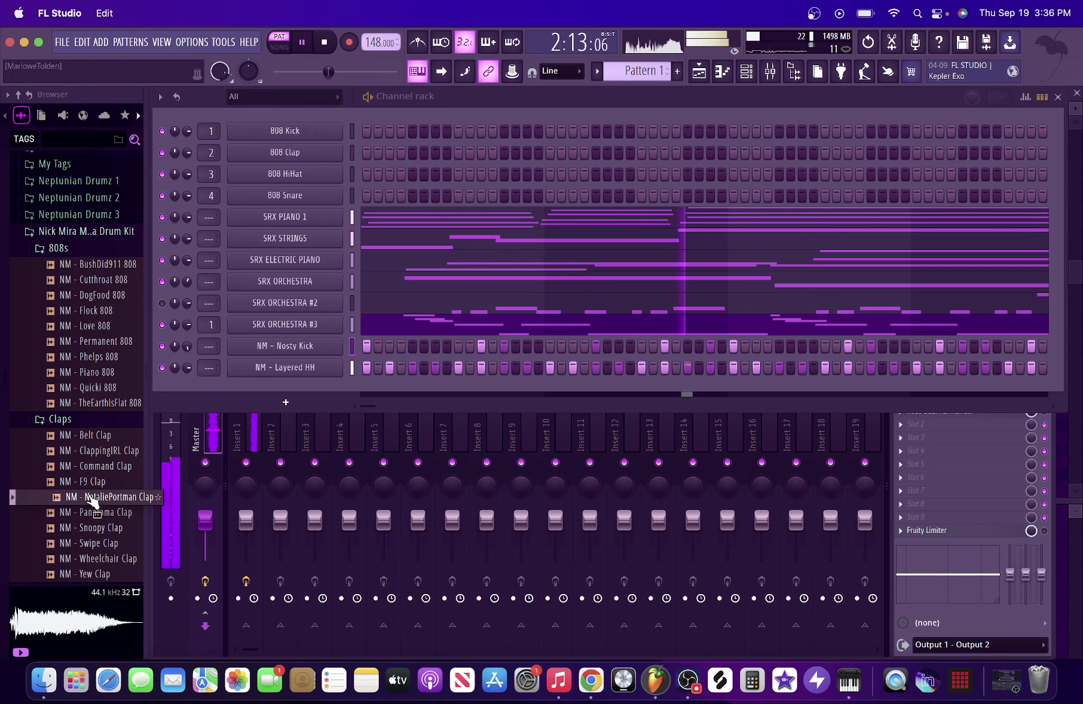
drag(98, 505, 300, 399)
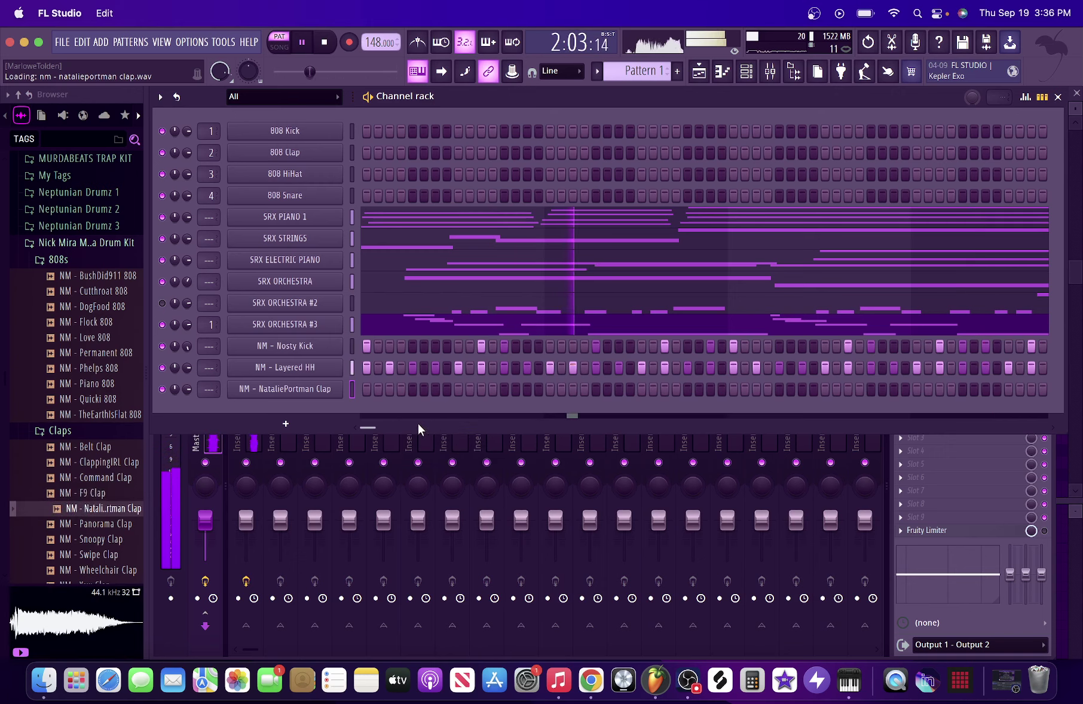
Place an NM - NataliePortman Clap hit on step 9 of each of the four bars
click(459, 389)
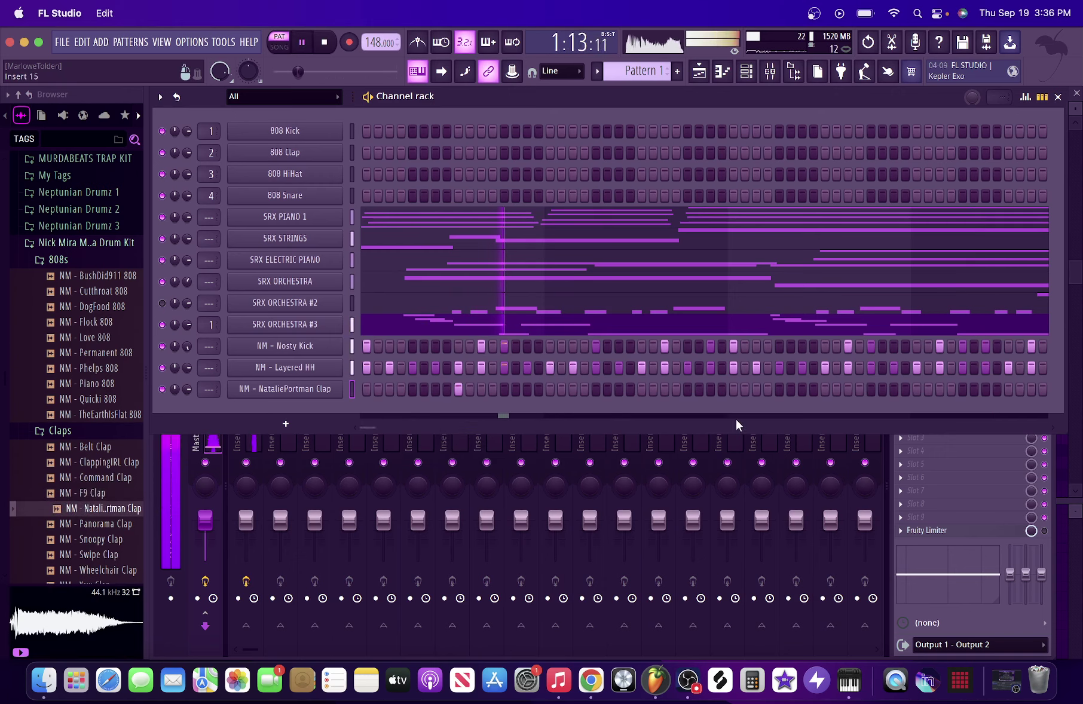
click(643, 389)
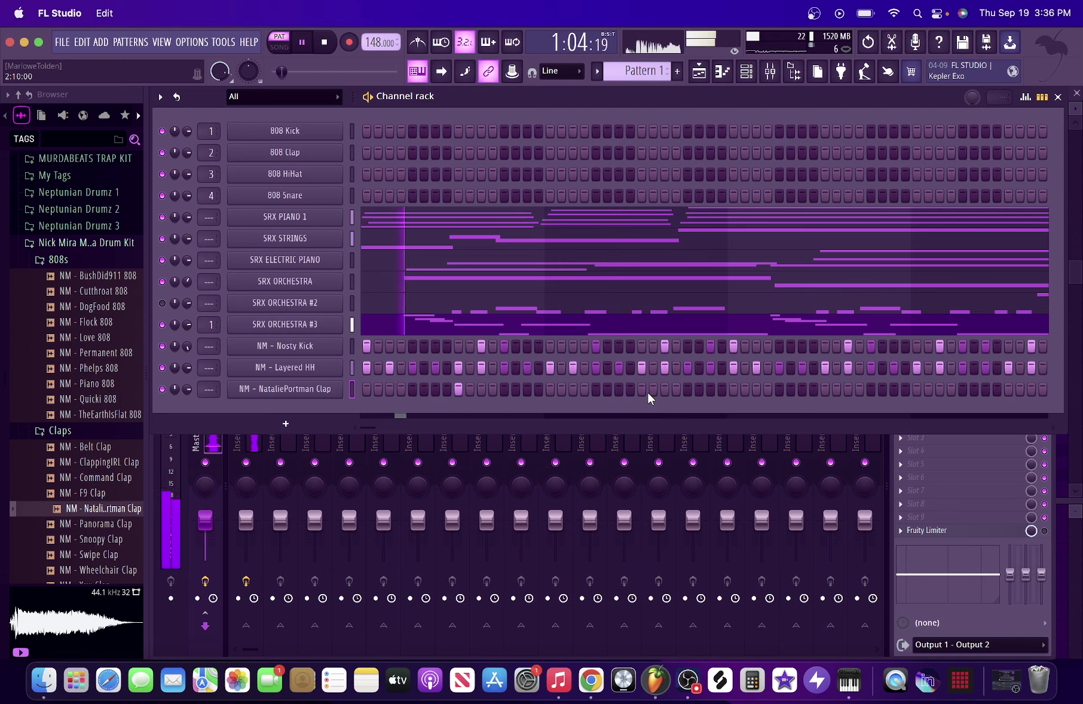
click(823, 389)
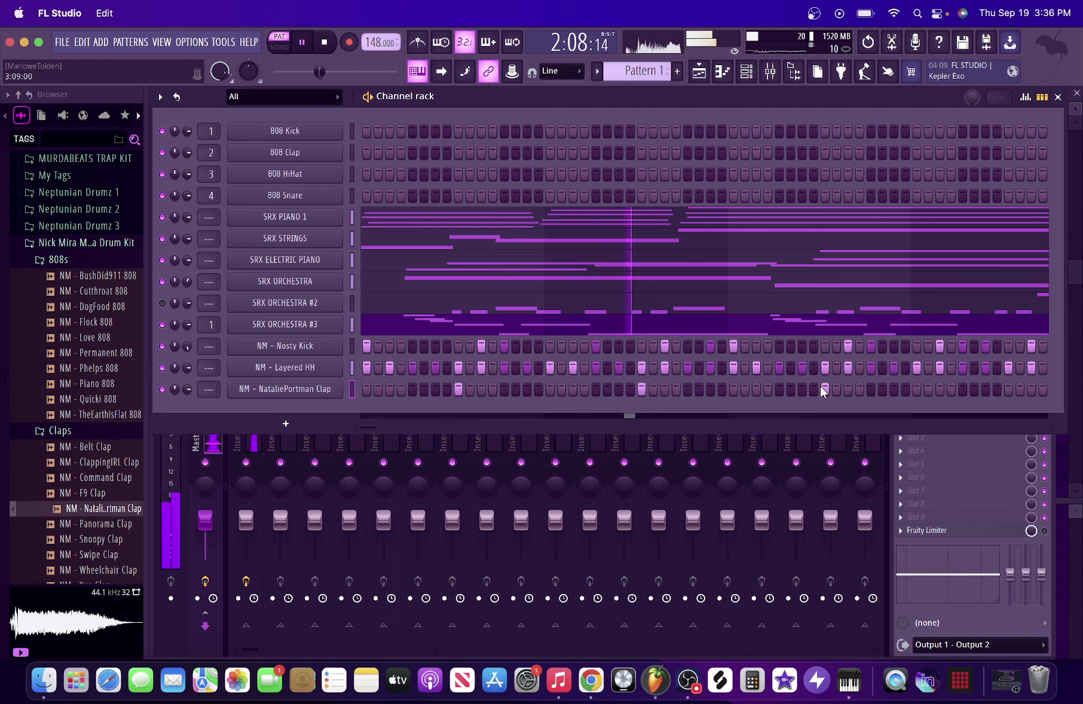
drag(366, 428, 518, 422)
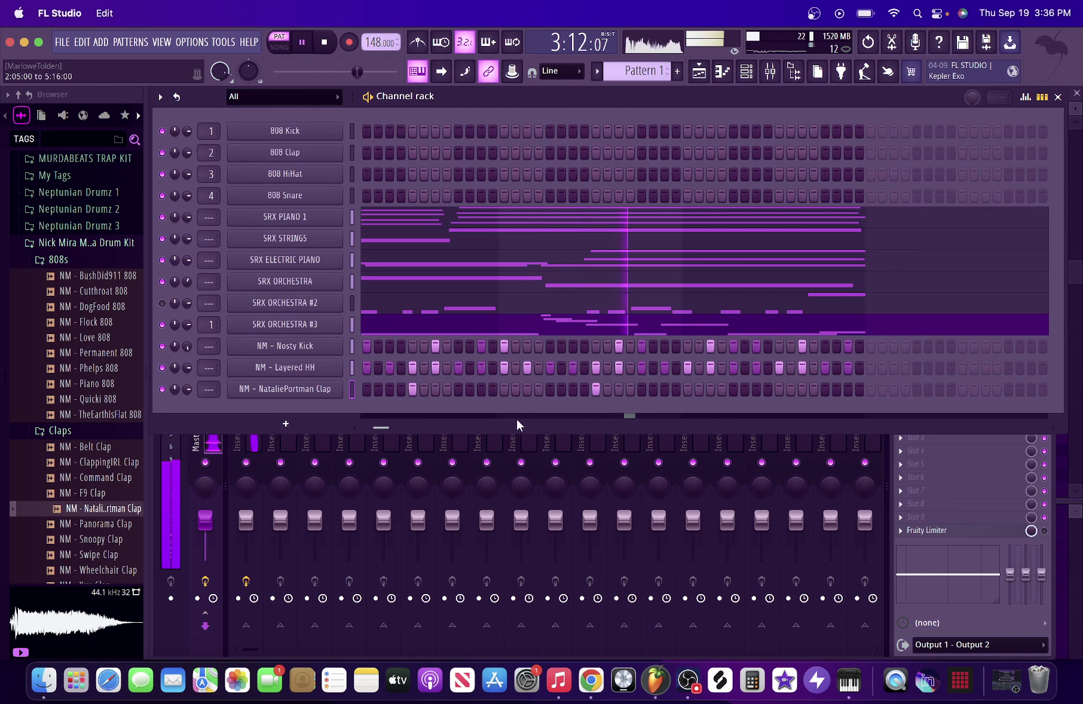
click(779, 389)
click(286, 425)
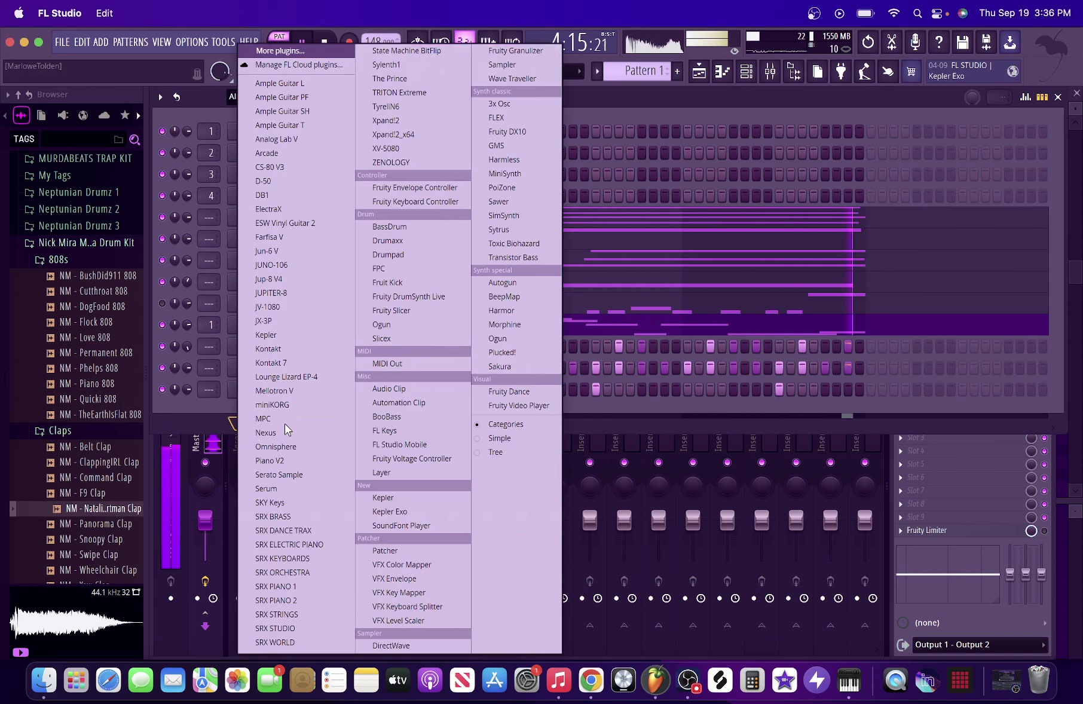
click(182, 405)
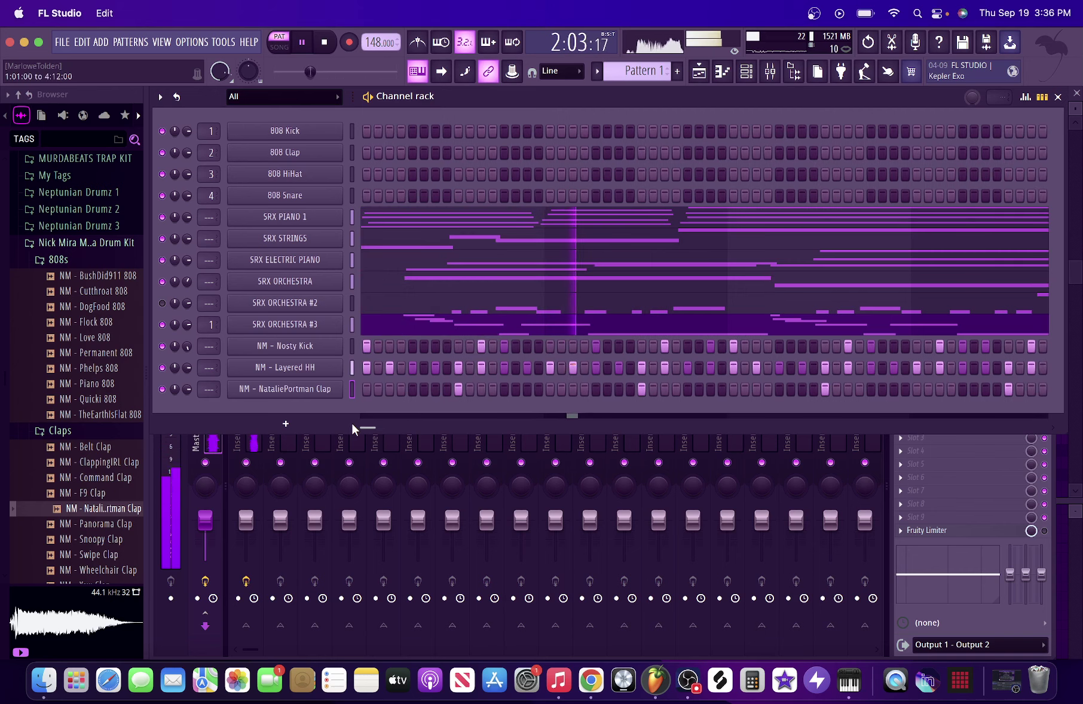
Adjust the NM - NataliePortman Clap channel's volume and bring the channel rack back in front of the mixer
drag(188, 389, 187, 386)
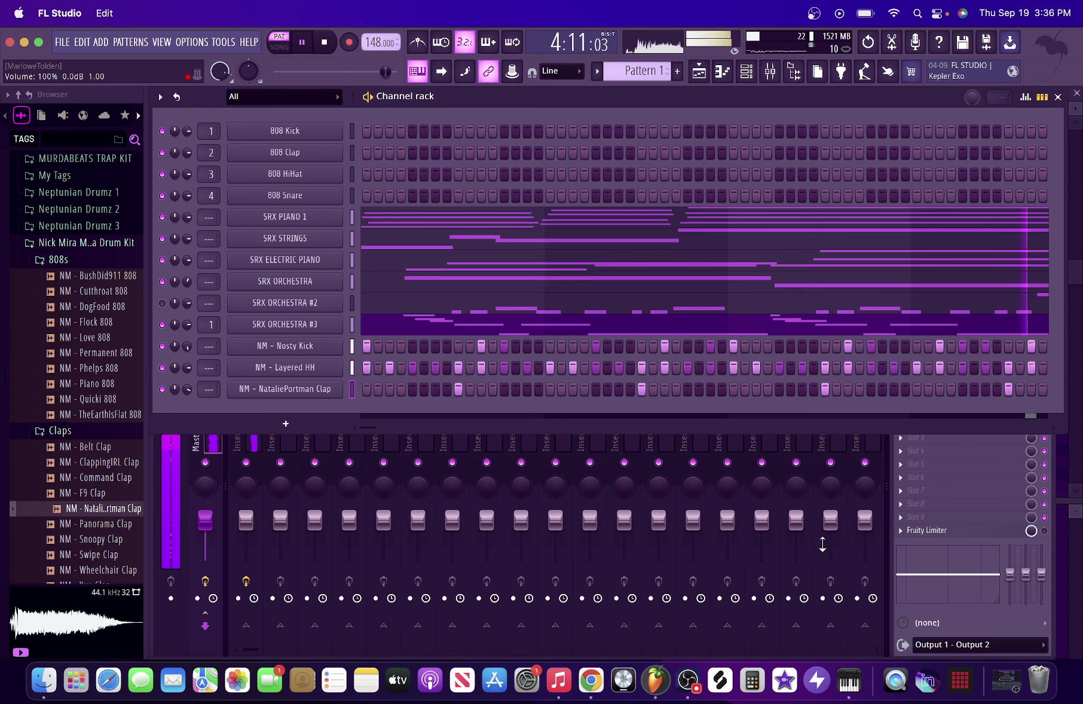
click(892, 544)
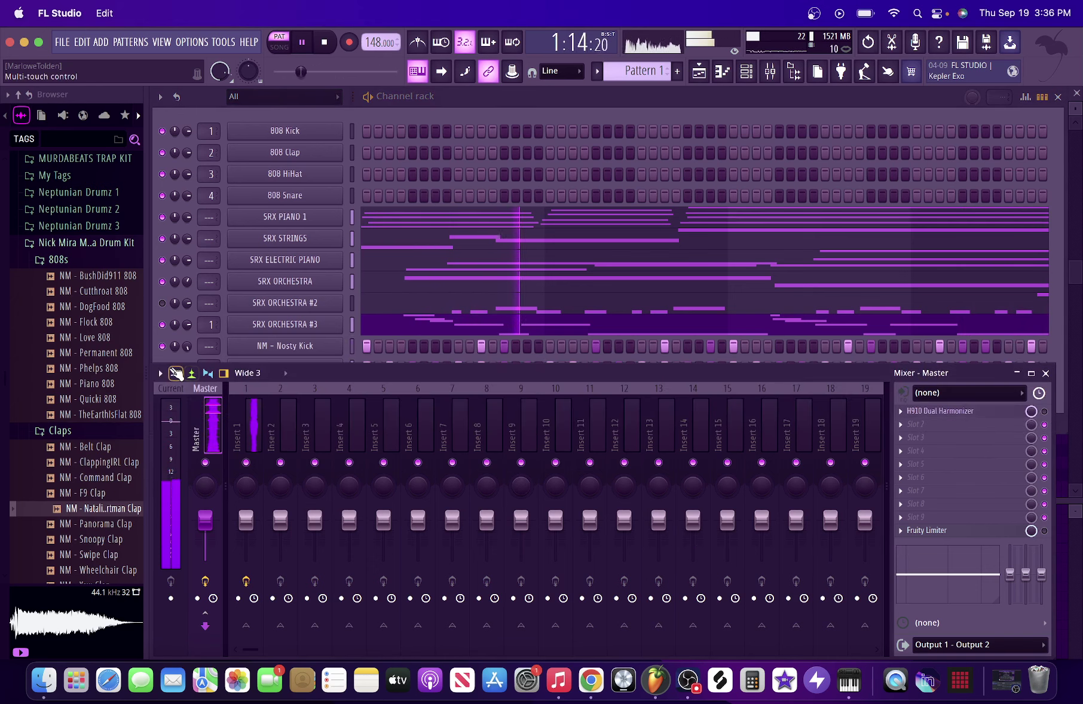
click(344, 111)
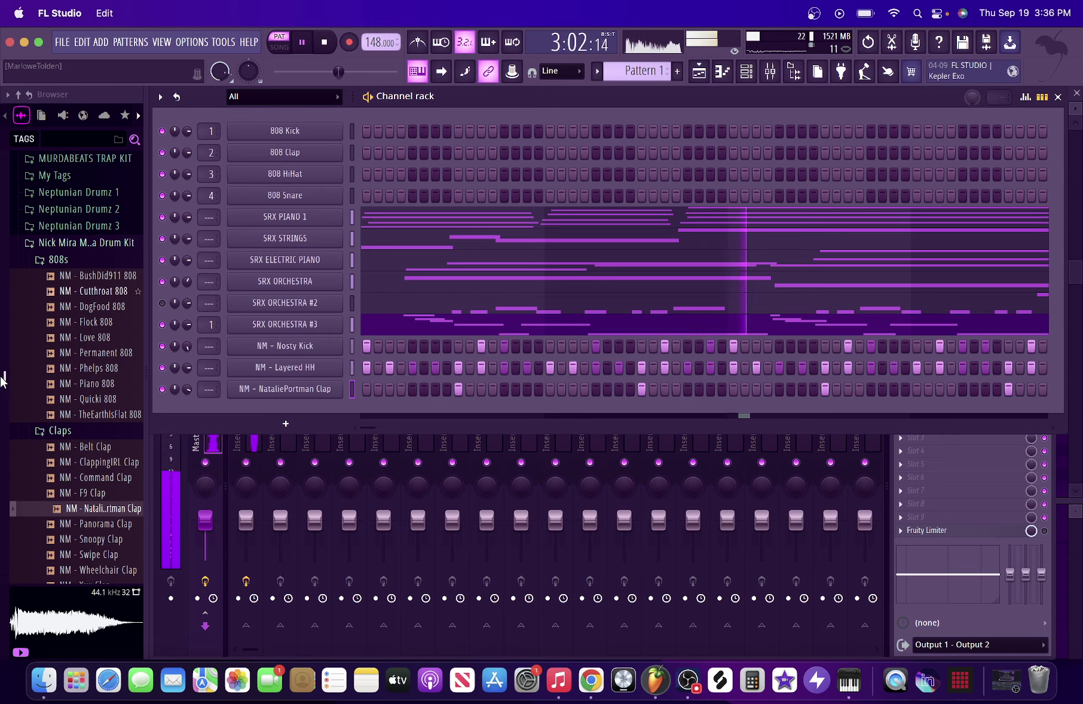
Browse the drum kit to the Percs folder and audition samples from NM - Casper Perc to NM - M&M Perc
scroll(48, 400, down, 20)
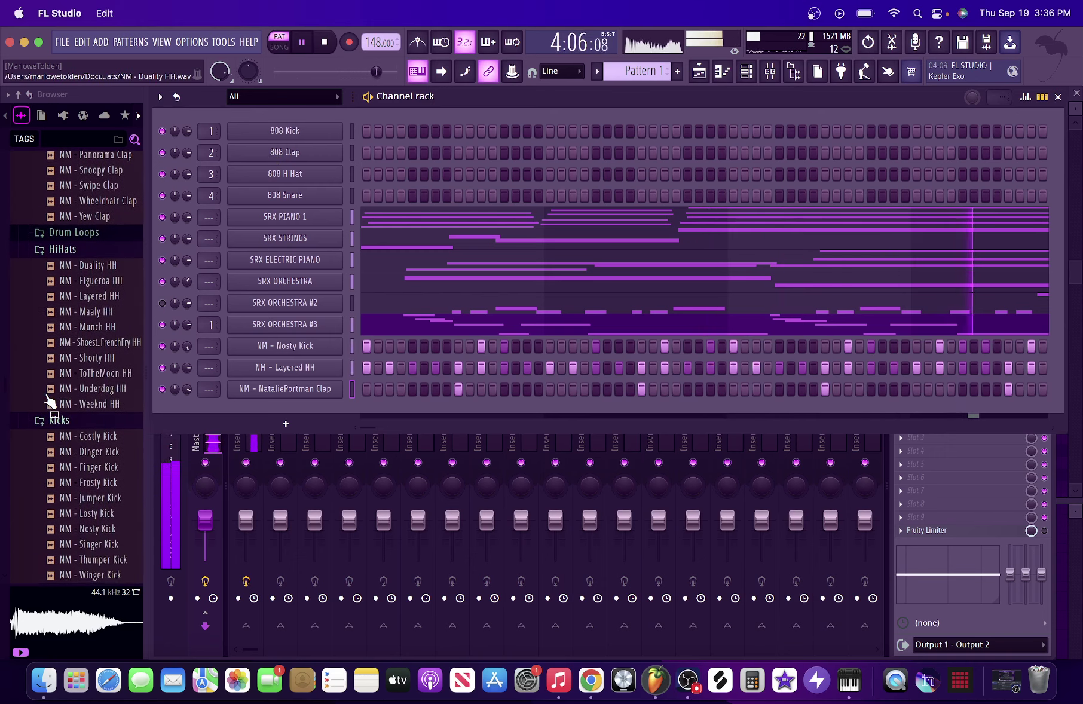
scroll(48, 399, down, 20)
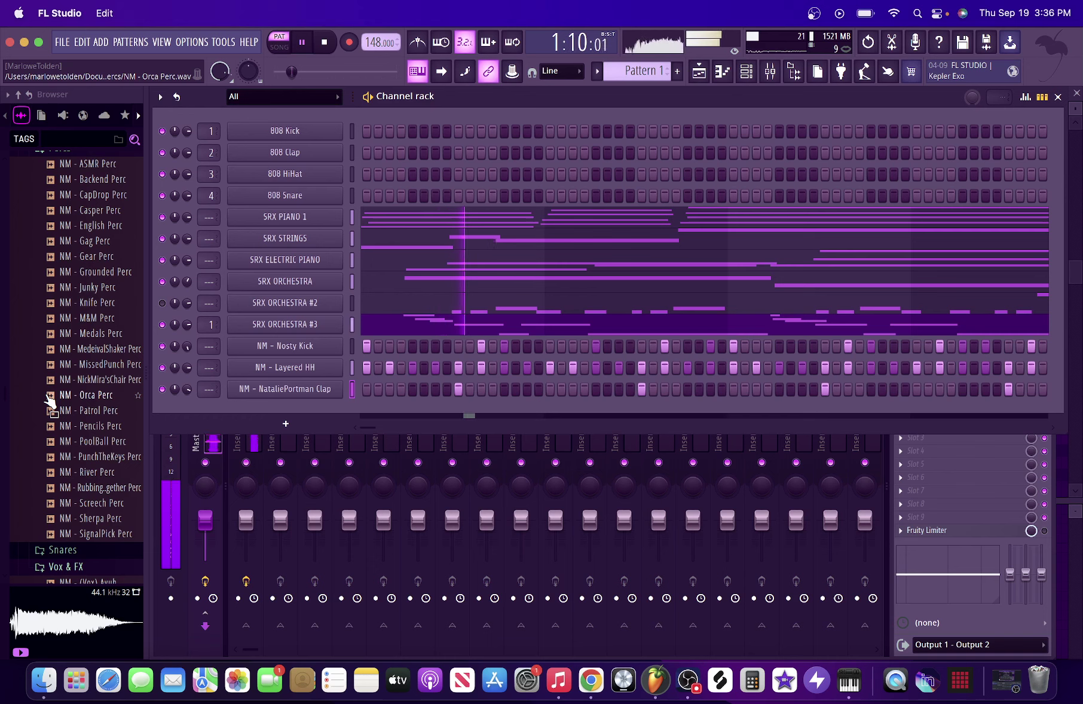
scroll(49, 402, down, 10)
scroll(49, 402, up, 20)
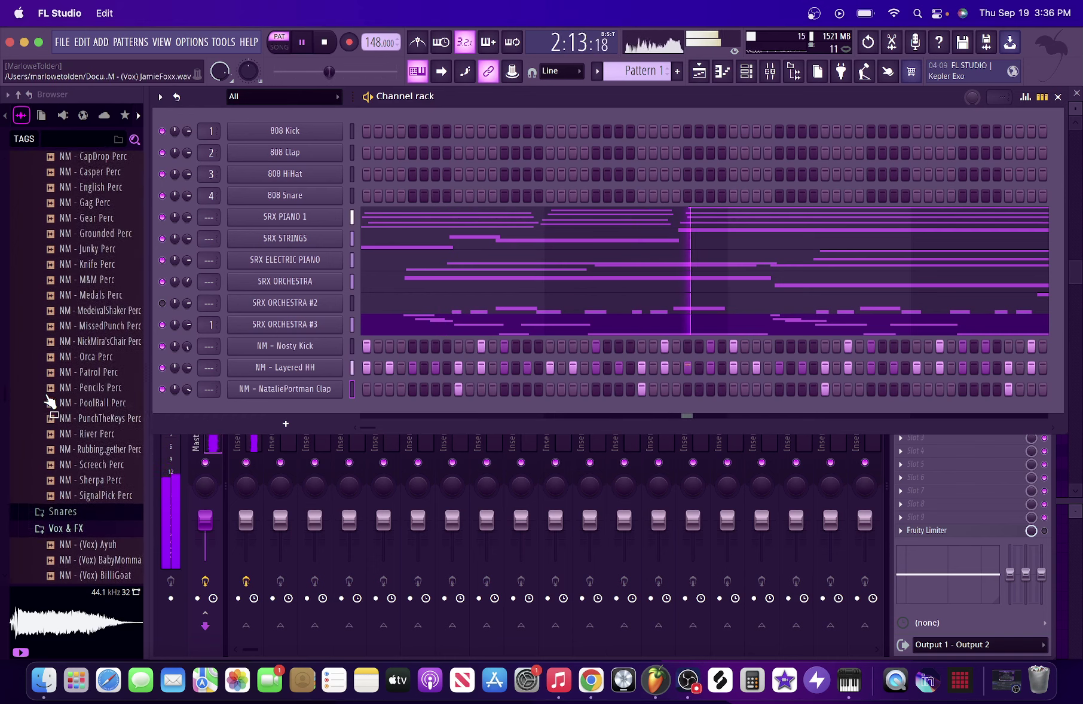
scroll(50, 400, up, 12)
click(89, 409)
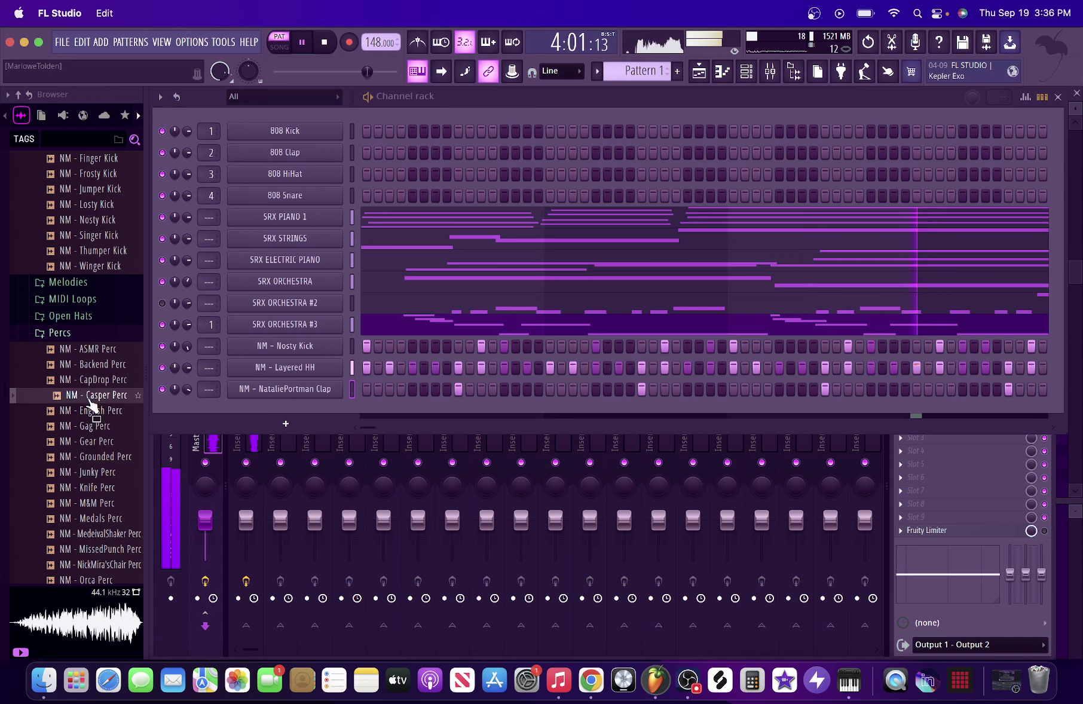
click(89, 442)
click(90, 473)
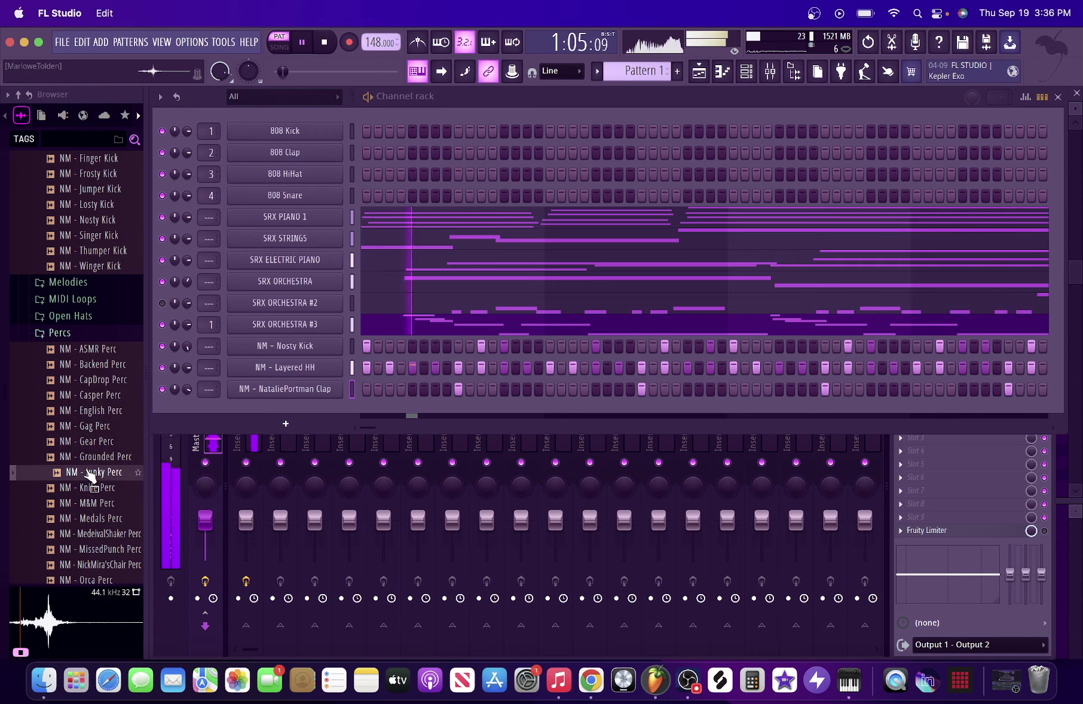
click(89, 489)
click(89, 504)
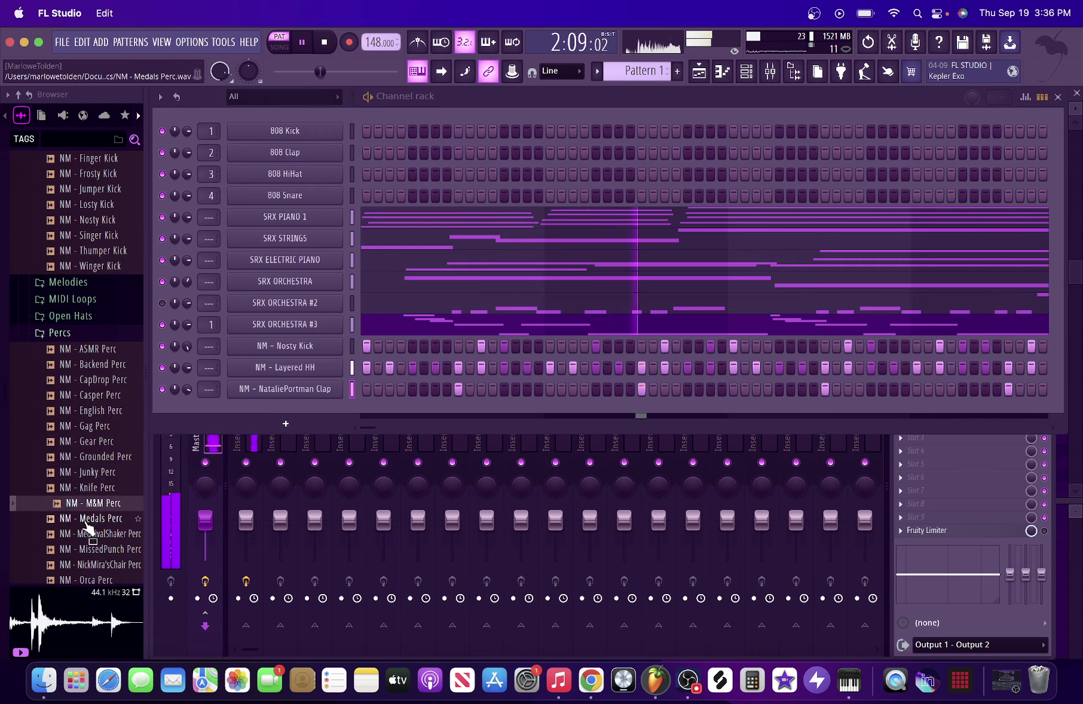
Audition further Percs samples from NM - Medals Perc through NM - Screech Perc
click(88, 519)
click(90, 534)
scroll(87, 544, down, 5)
click(89, 456)
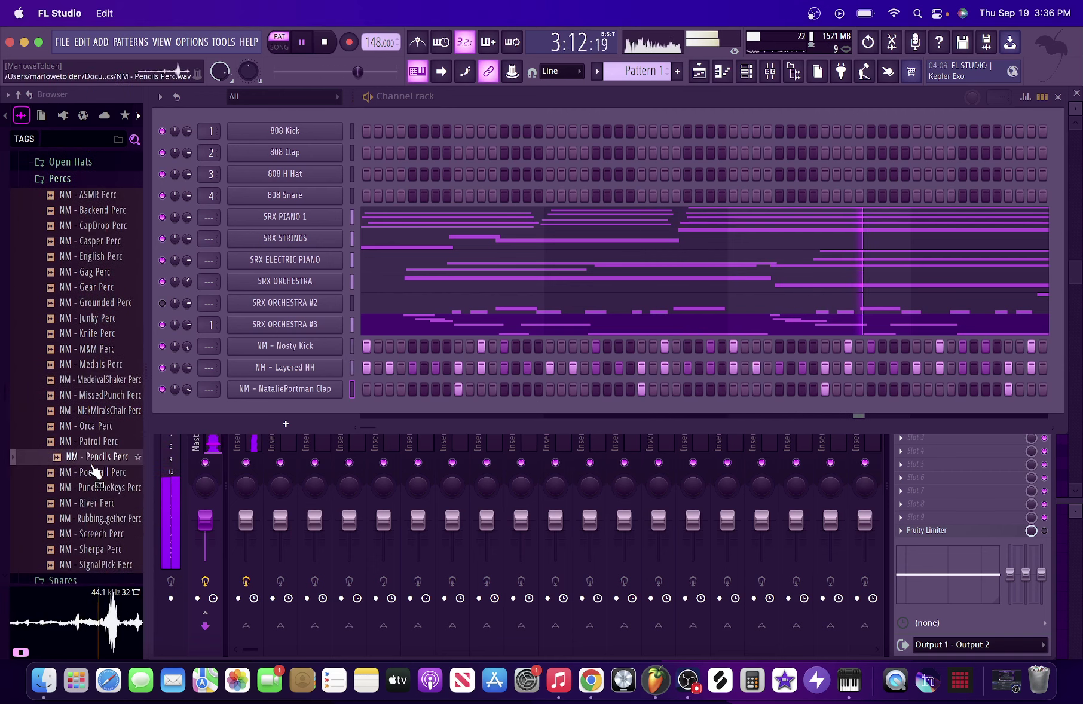
click(96, 487)
click(91, 502)
click(90, 534)
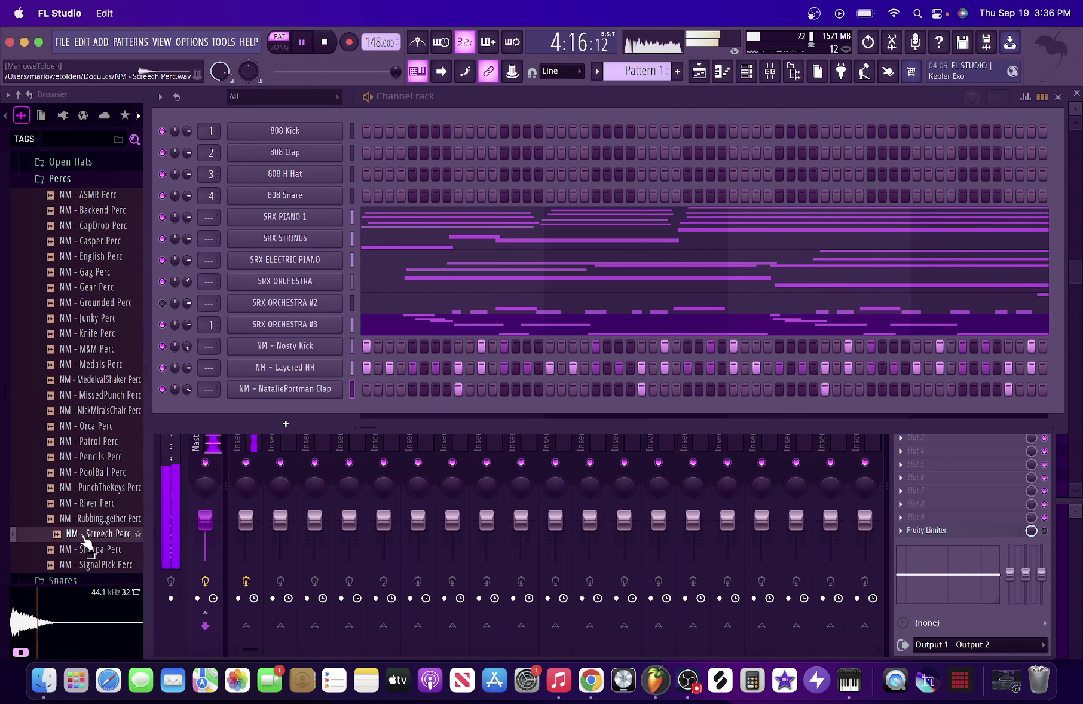
Add NM - Screech Perc as a new channel below NM - NataliePortman Clap and place a hit on step 9 of bar 1
drag(83, 550, 258, 419)
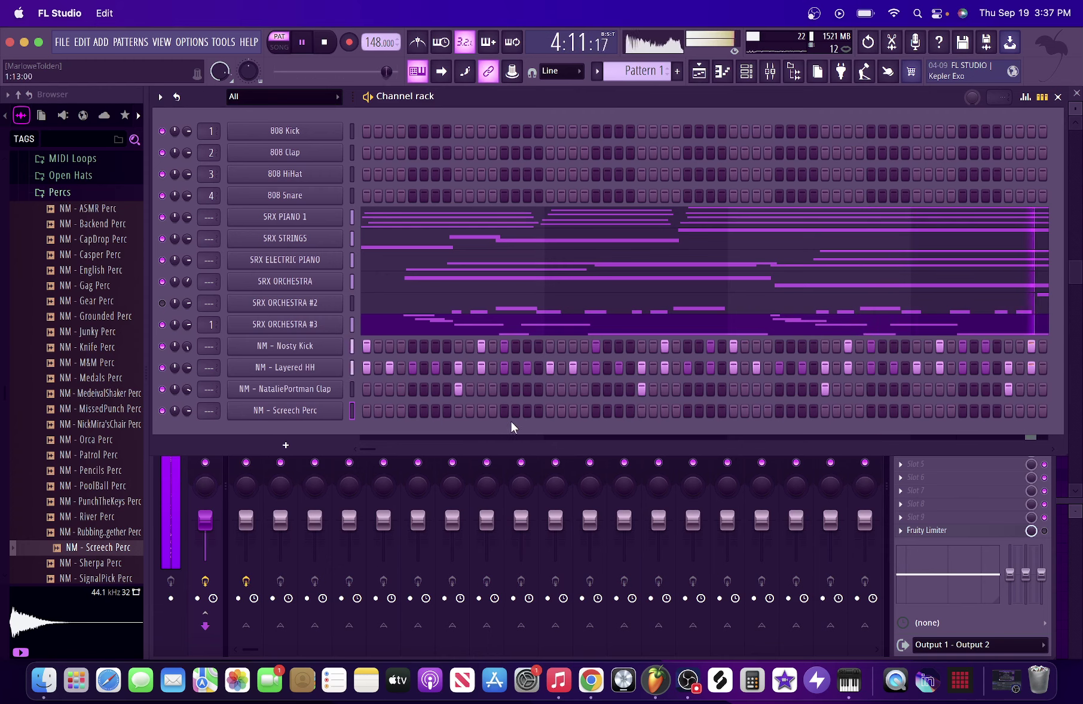
click(458, 411)
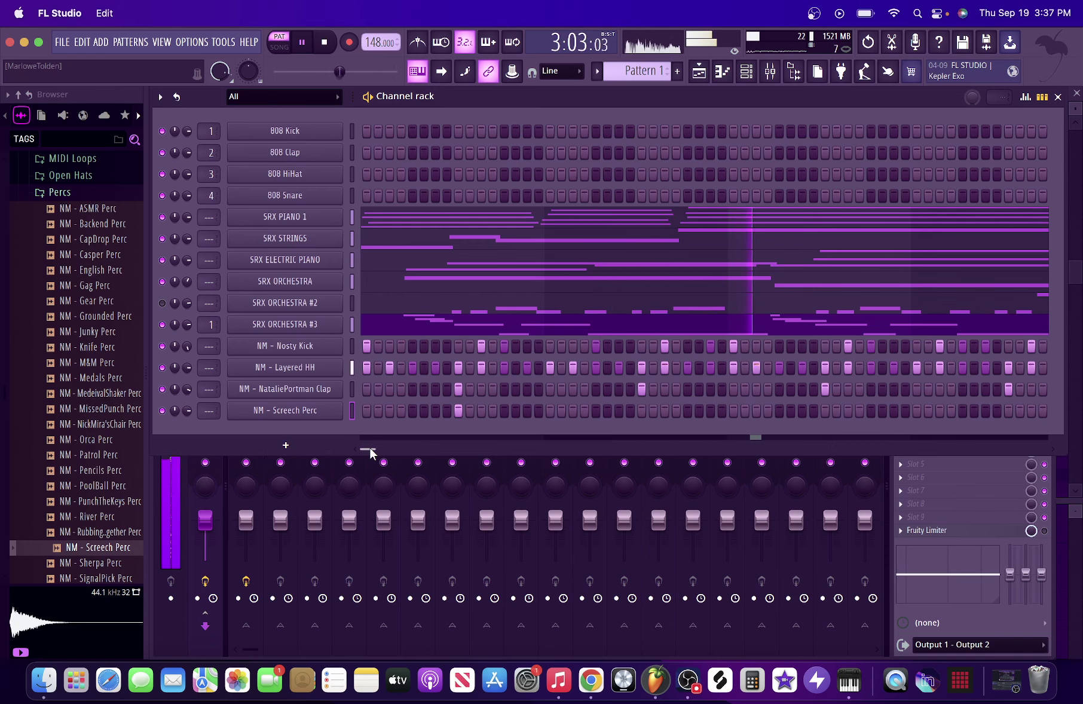
drag(370, 448, 357, 448)
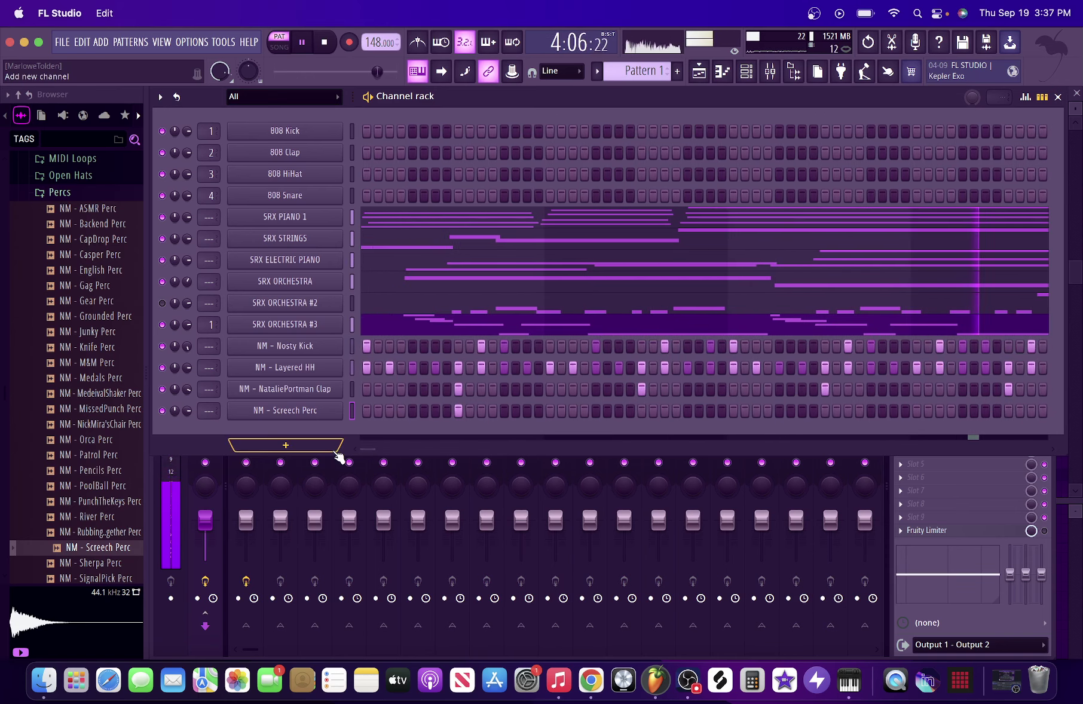
Audition samples in the Vox & FX folder, including NM - Youngsta FX, NM - Sonics FX and NM - (Vox) TipOnly
scroll(106, 511, down, 10)
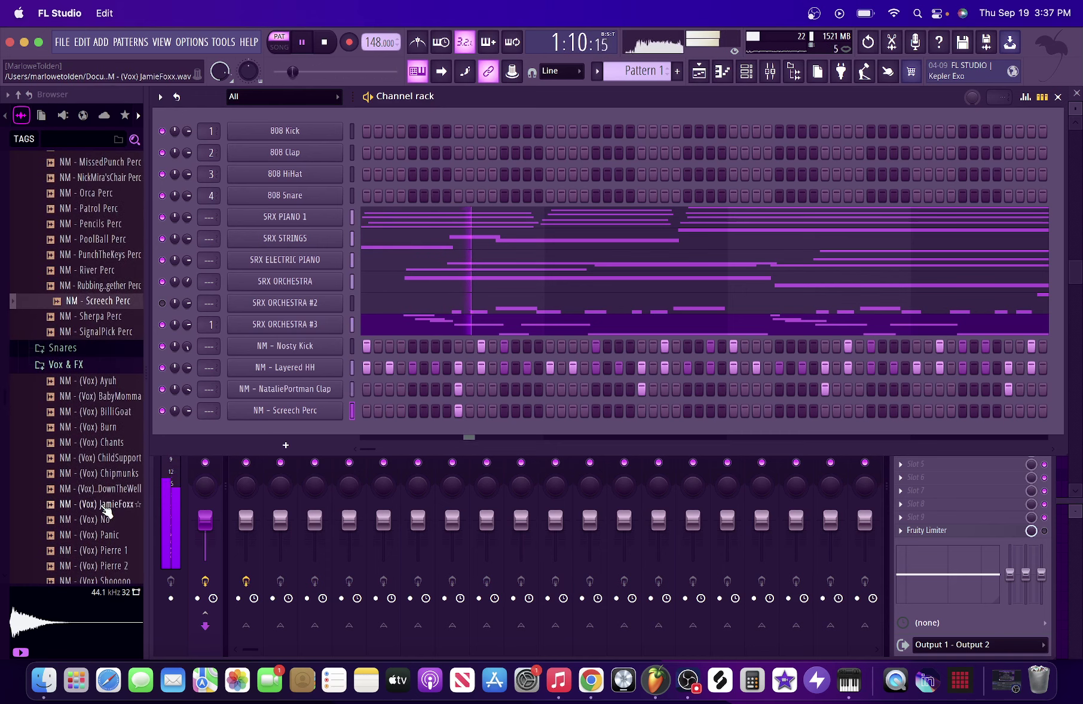
scroll(106, 511, down, 3)
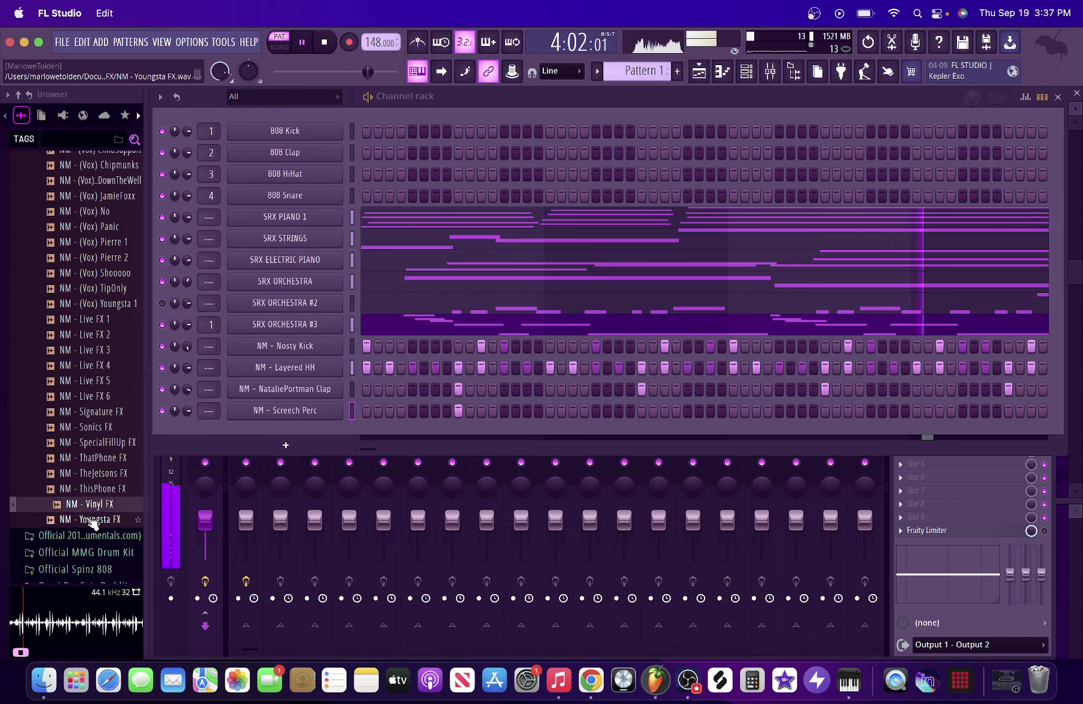
click(92, 521)
click(93, 415)
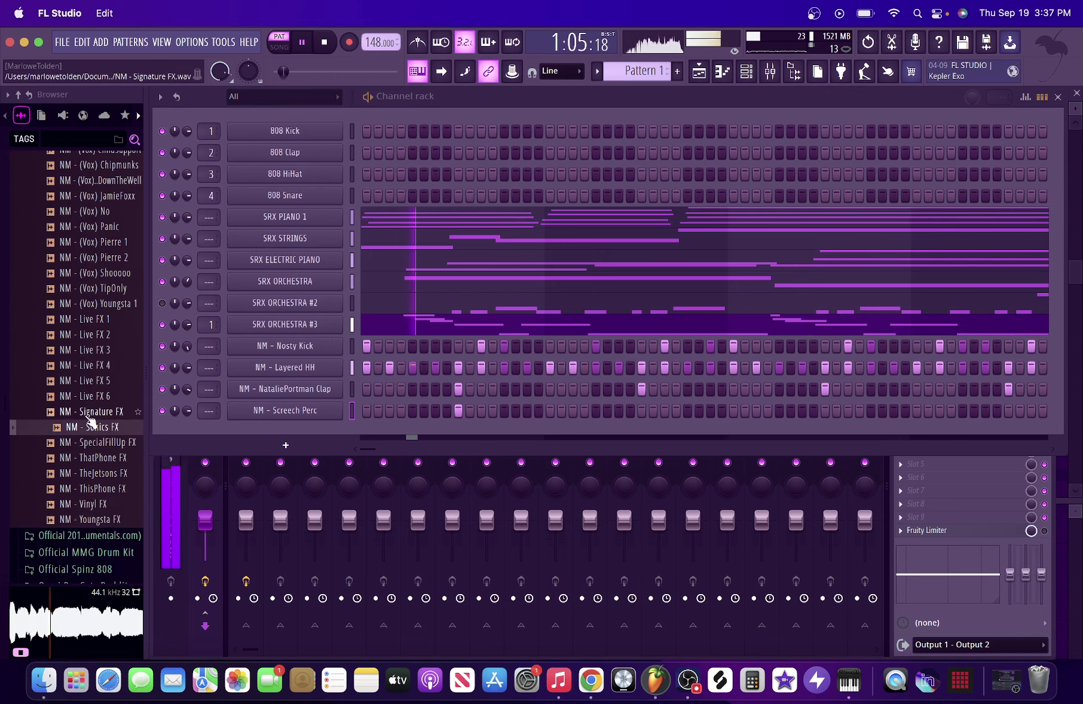
click(93, 401)
click(96, 288)
scroll(102, 365, up, 5)
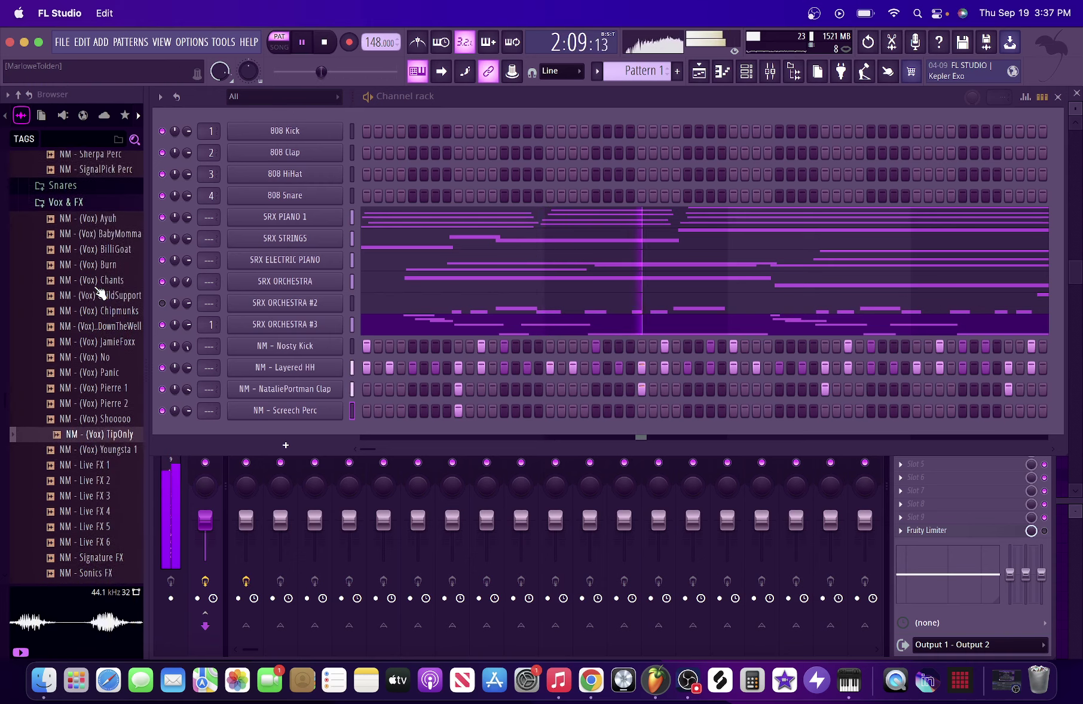
click(101, 365)
scroll(95, 352, up, 8)
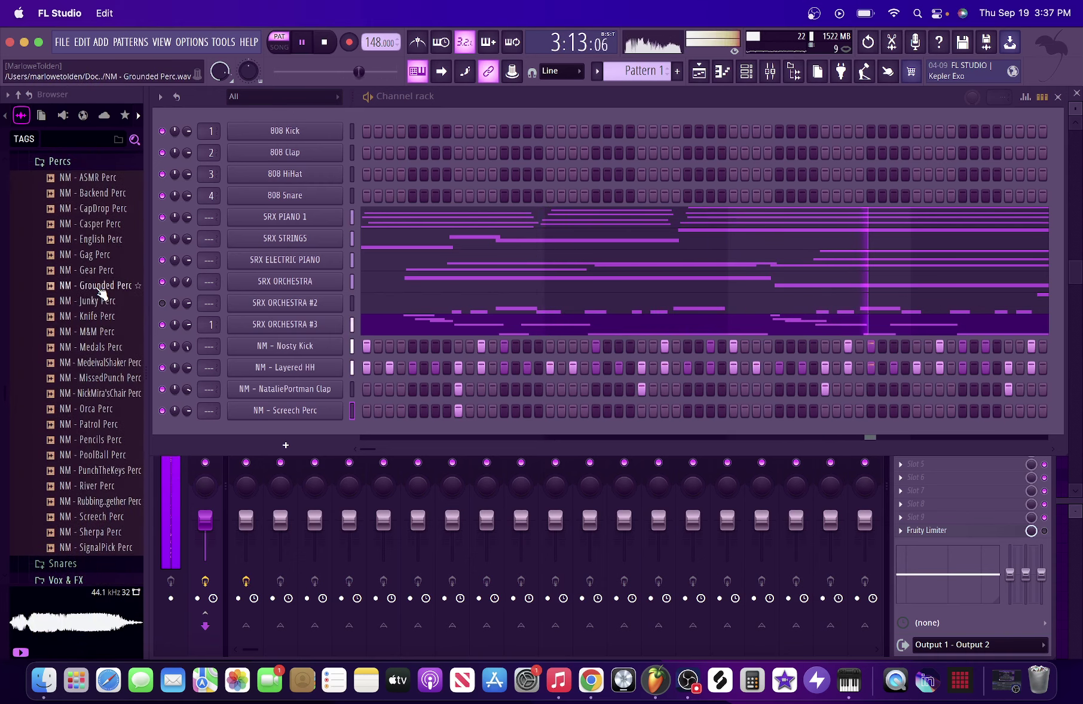
Return to the Claps folder and audition its samples, including NM - Swipe Clap and NM - Yew Clap
scroll(91, 333, up, 7)
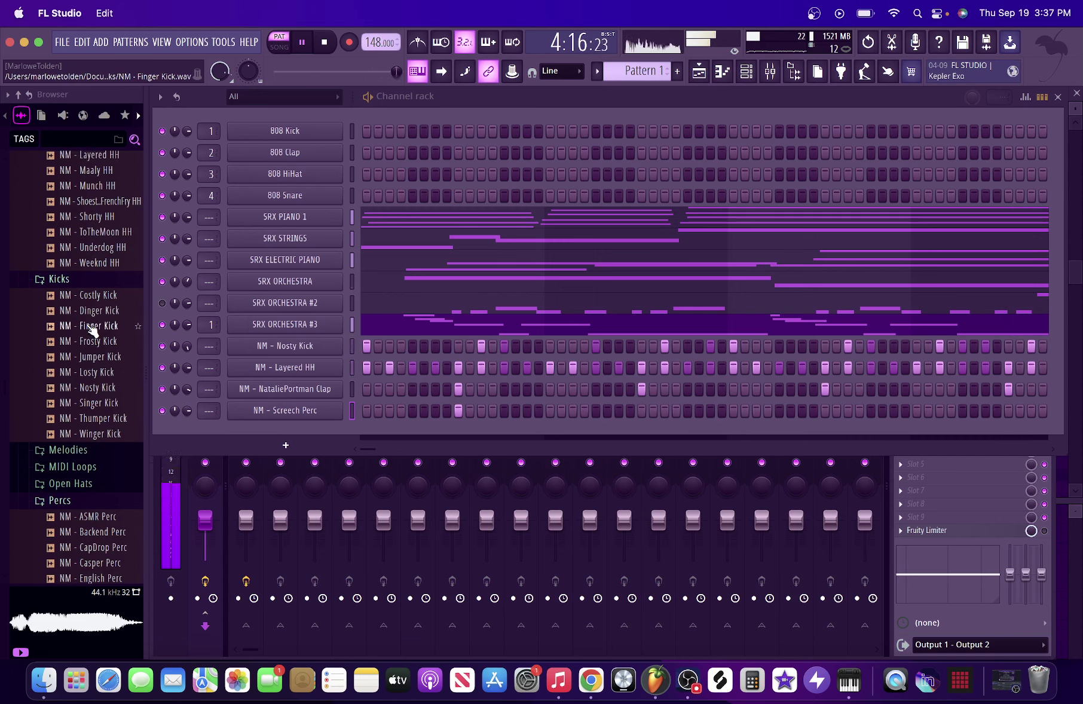
scroll(91, 331, up, 10)
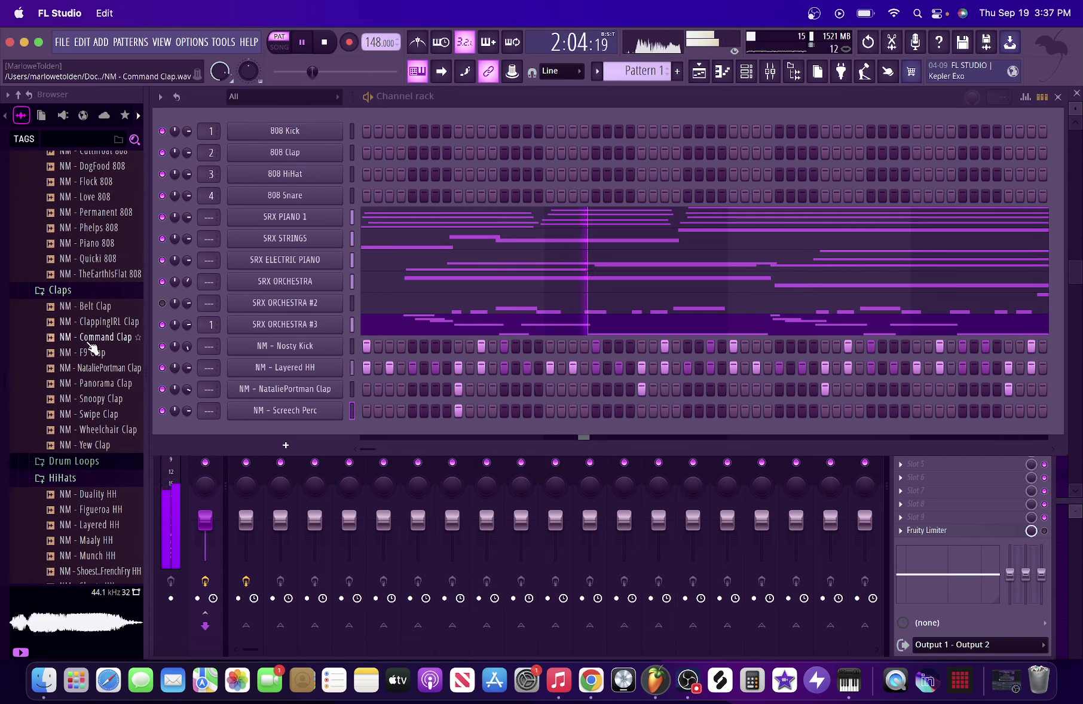
click(89, 350)
click(89, 339)
click(88, 400)
click(86, 414)
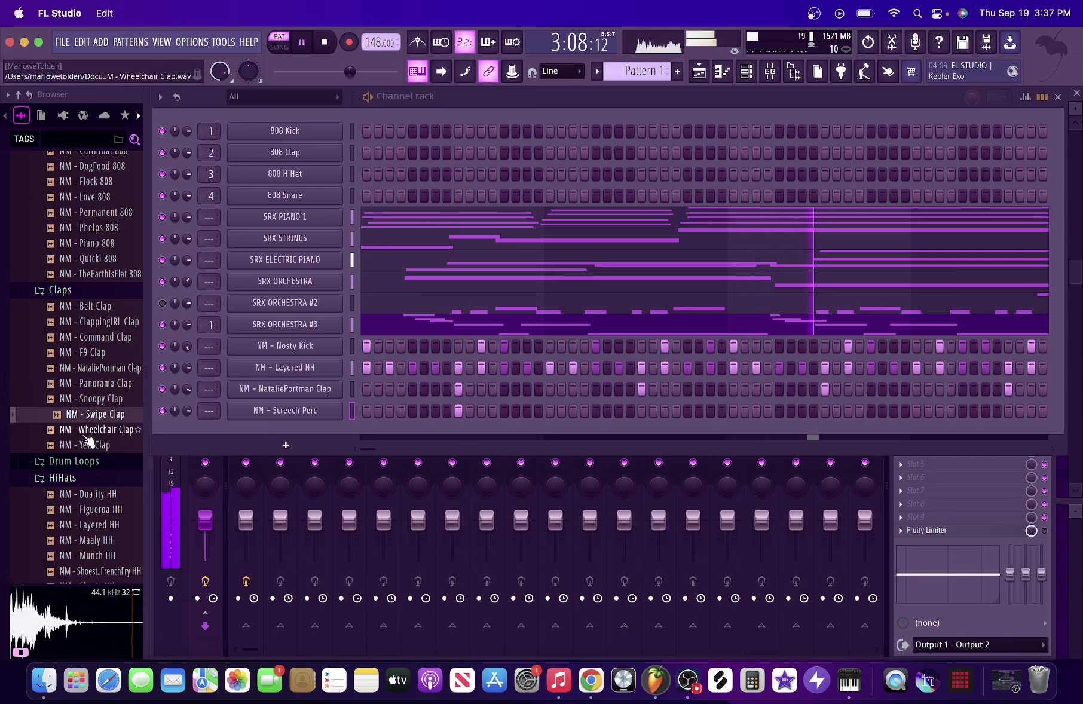
click(88, 444)
scroll(87, 443, up, 3)
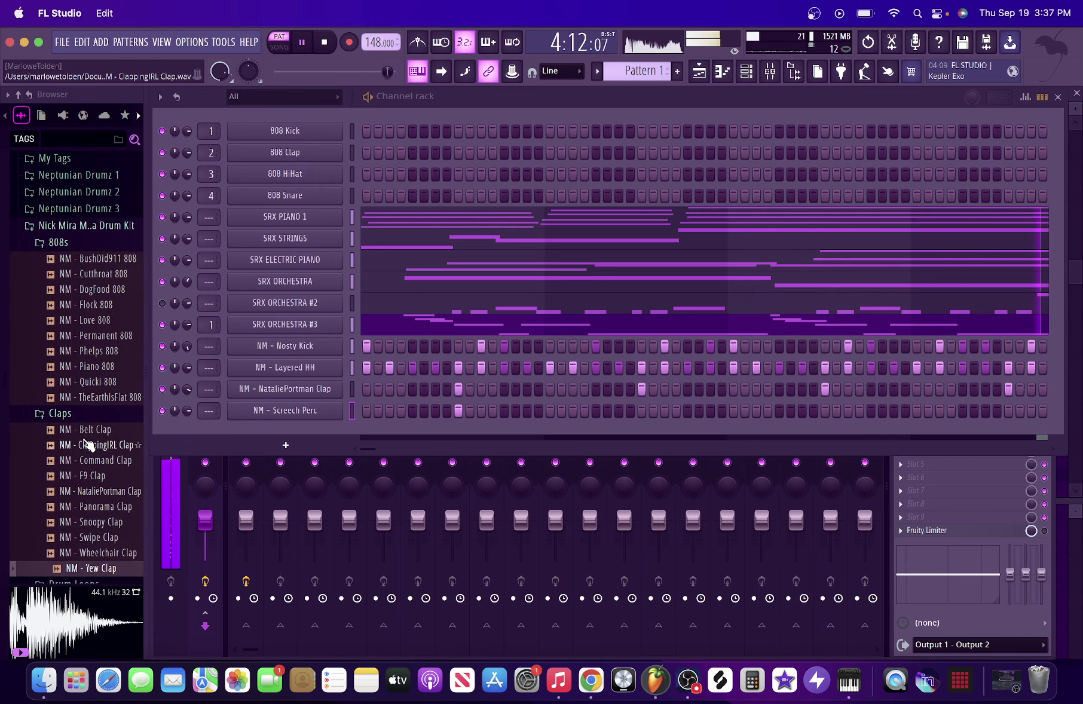
Audition samples in the Open Hats folder and add NM - Propeller OH as a new channel below NM - Screech Perc
scroll(87, 443, down, 12)
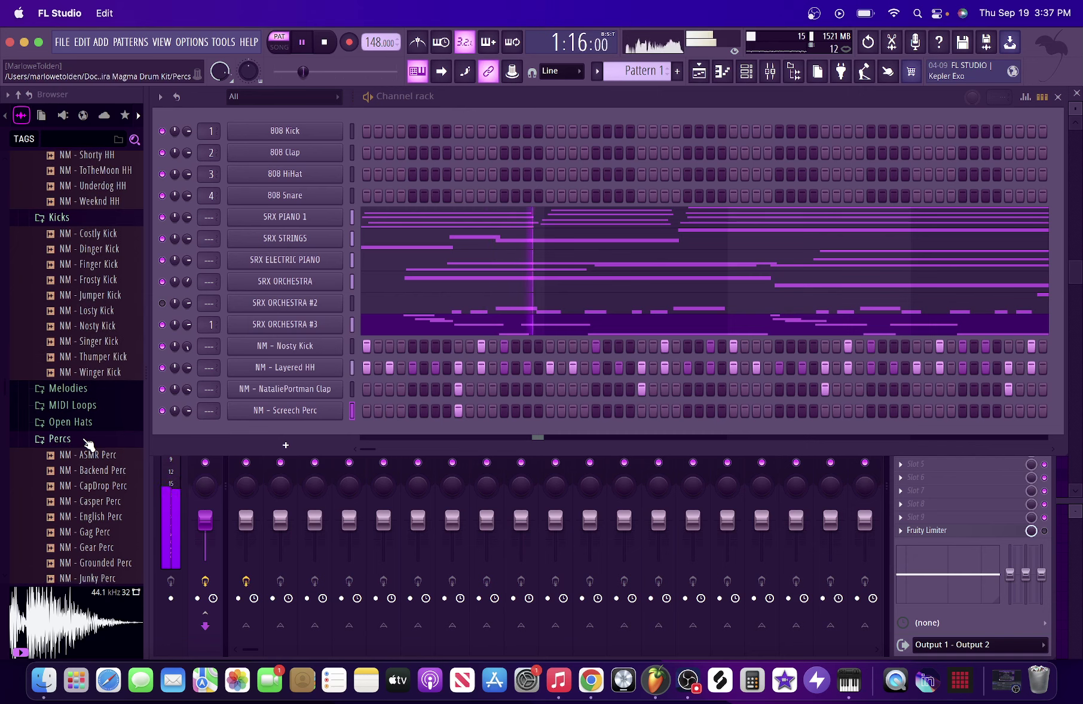
scroll(87, 445, up, 2)
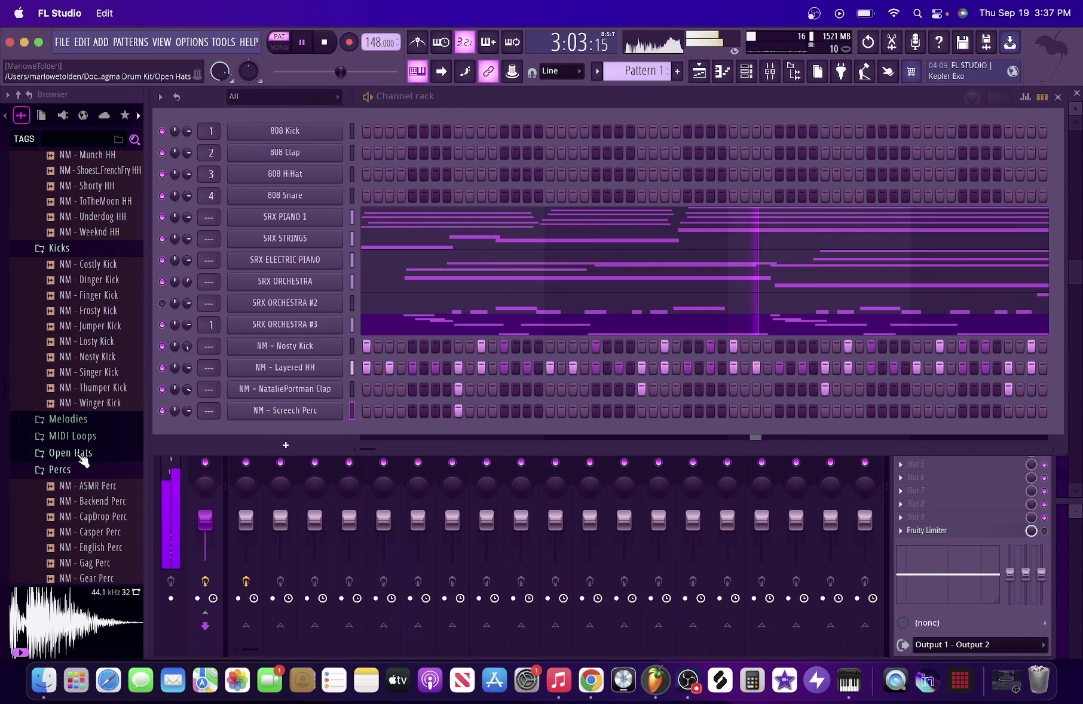
click(79, 456)
click(79, 482)
click(89, 457)
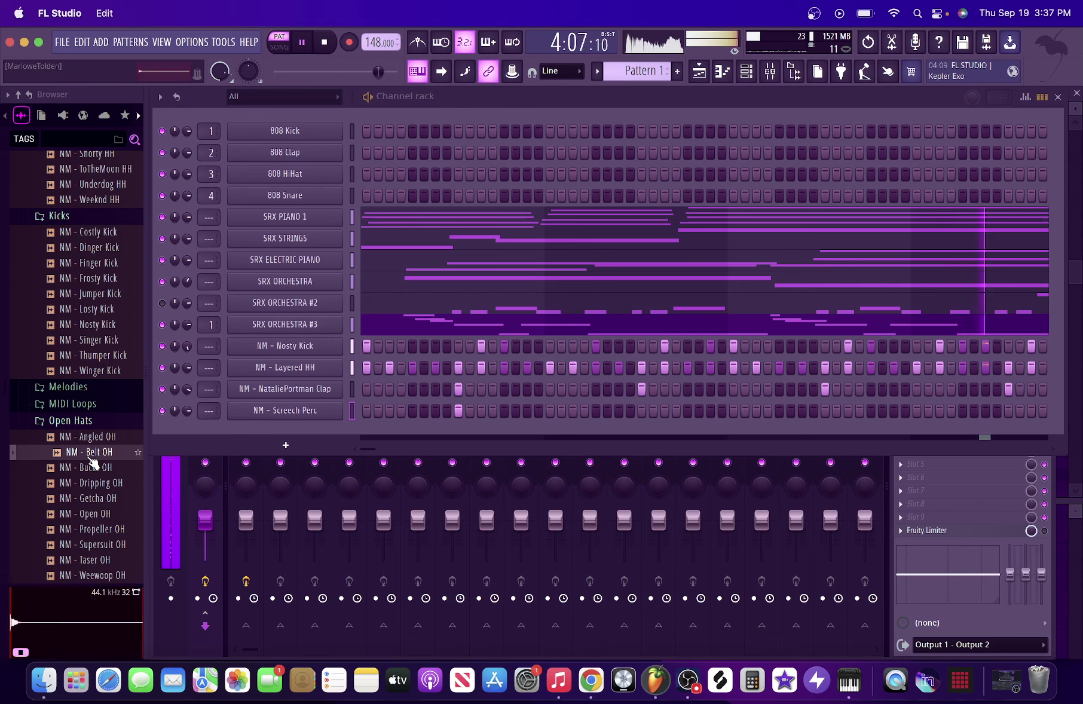
click(88, 529)
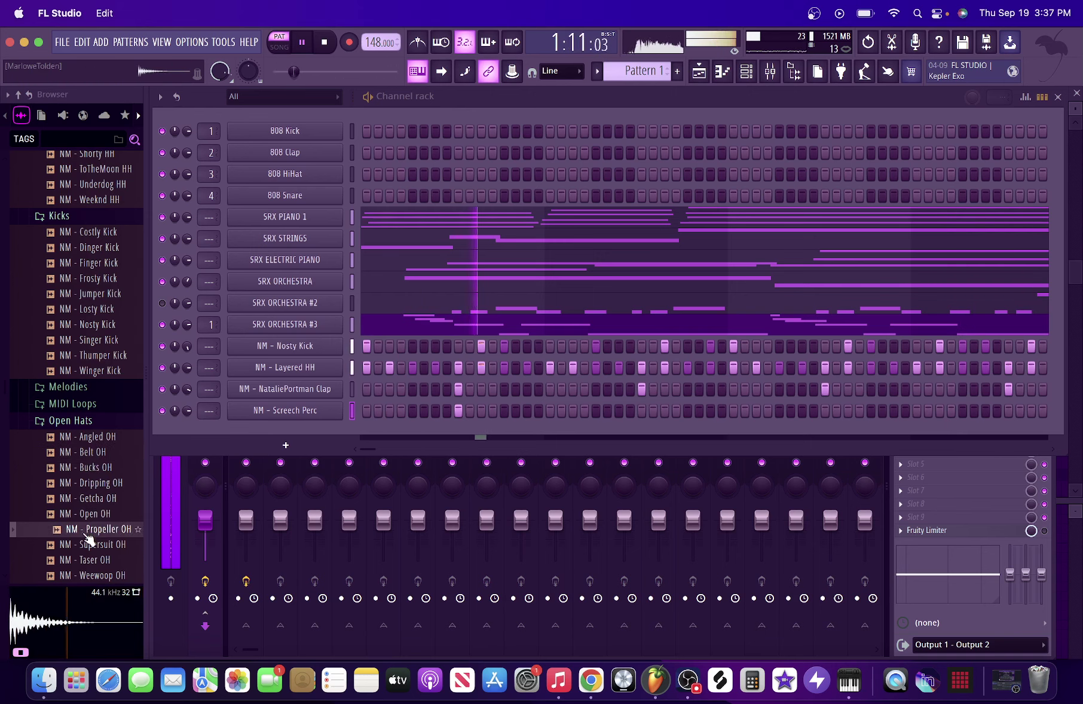
drag(89, 537, 286, 450)
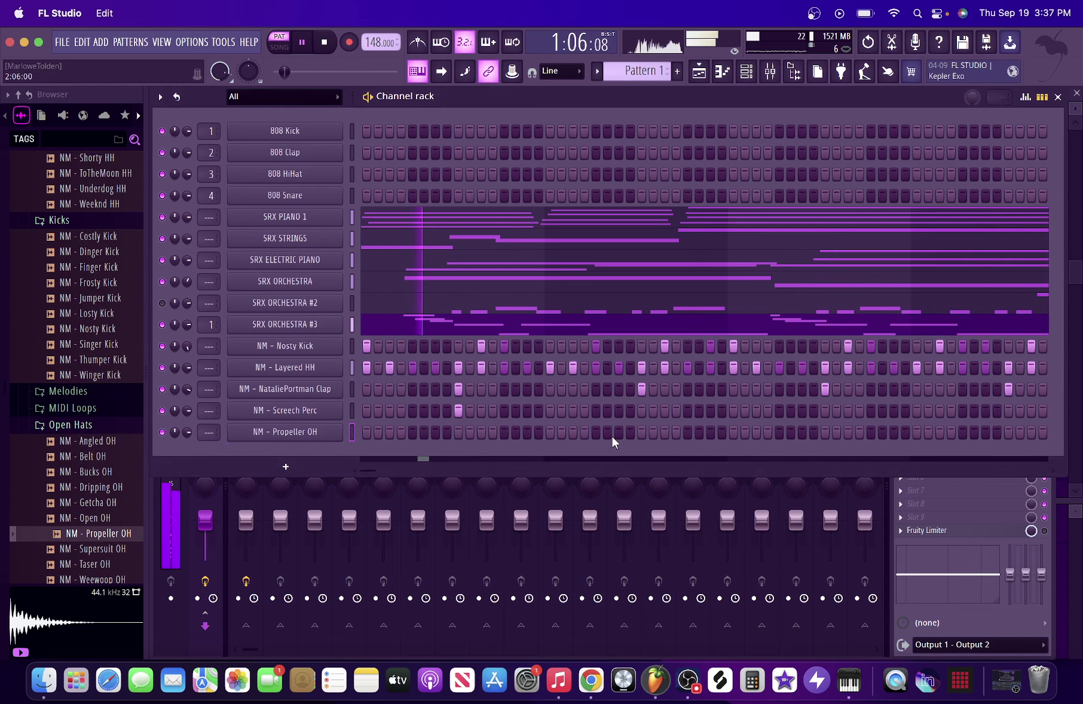
Place an NM - Propeller OH hit on step 5 of bar 2 and replay the pattern from the start
click(596, 432)
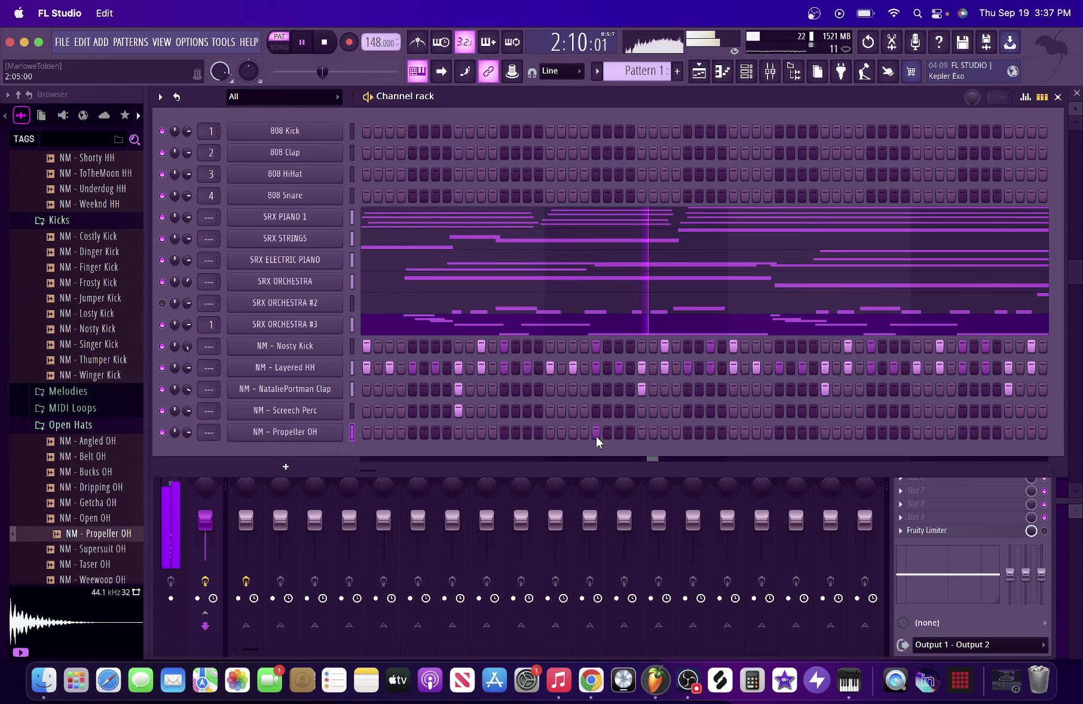
drag(372, 471, 230, 456)
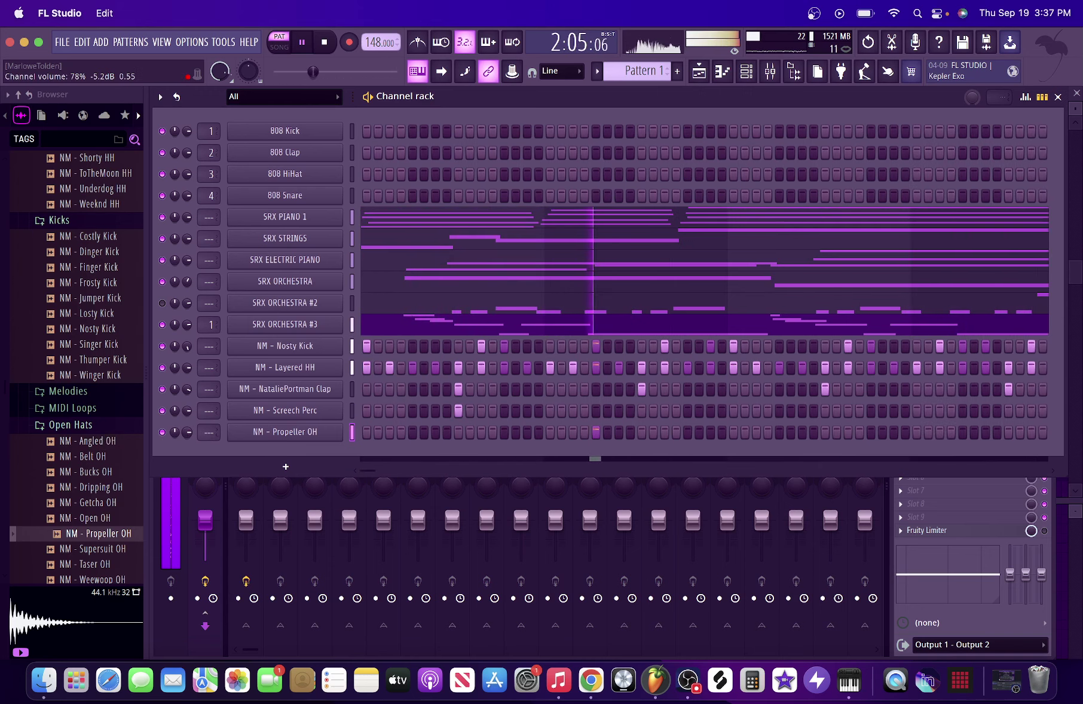
key(space)
key(space)
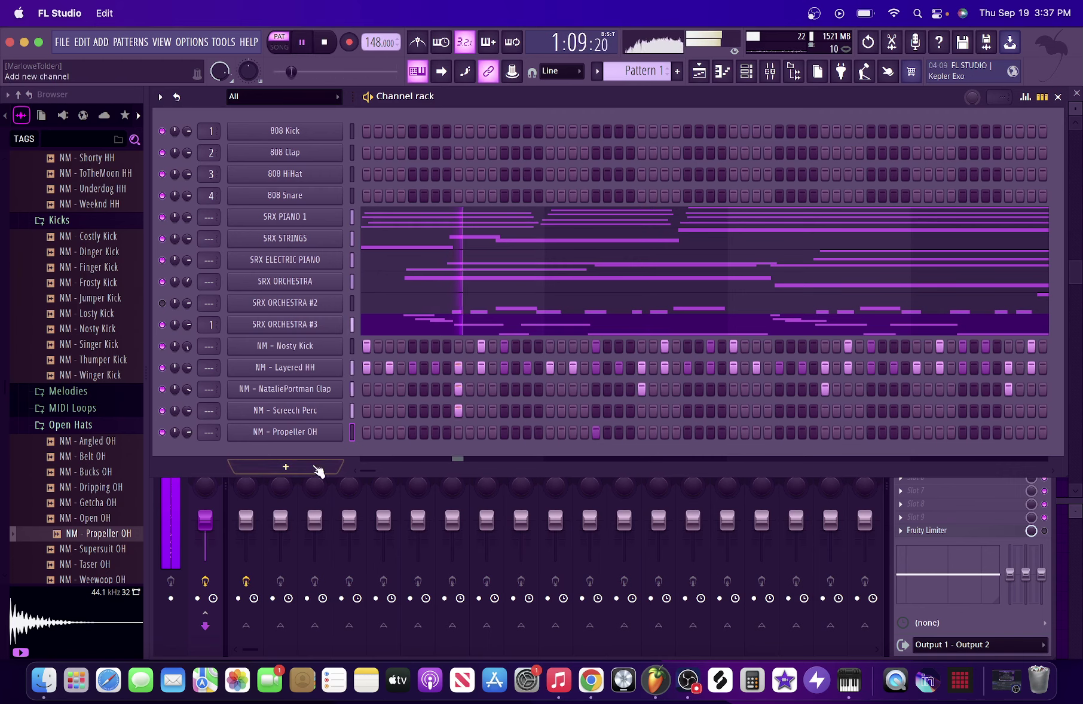
key(space)
key(space)
Move the NM - Screech Perc hit in bar 1 from step 9 to step 5 and play the pattern
click(411, 407)
click(453, 410)
key(space)
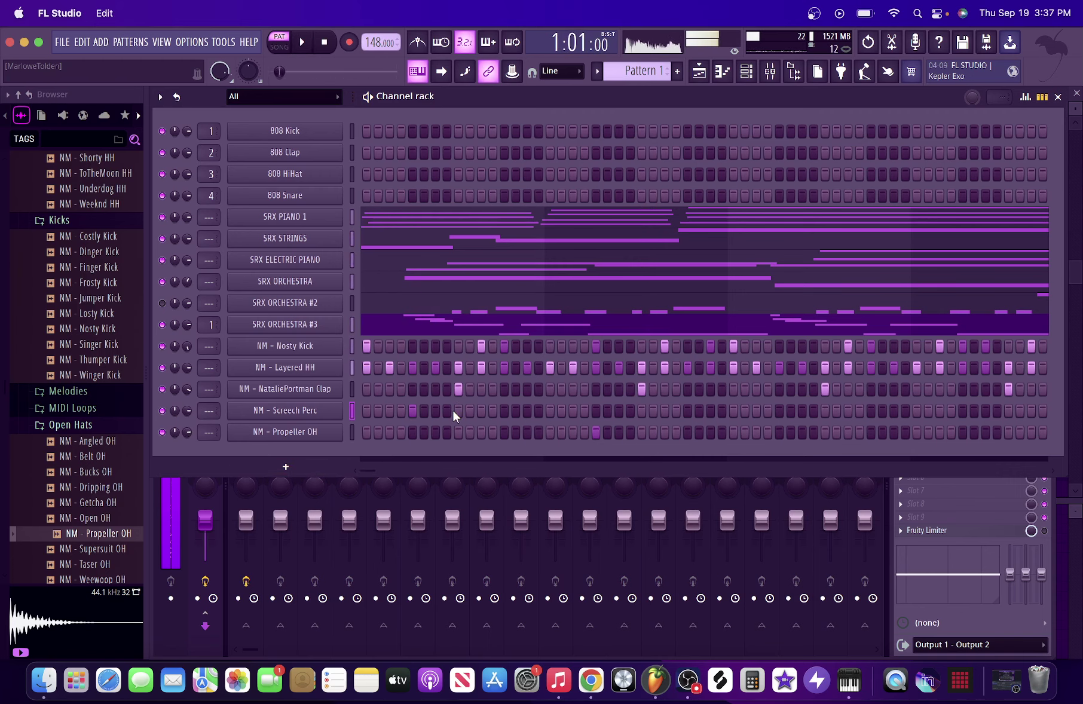
key(space)
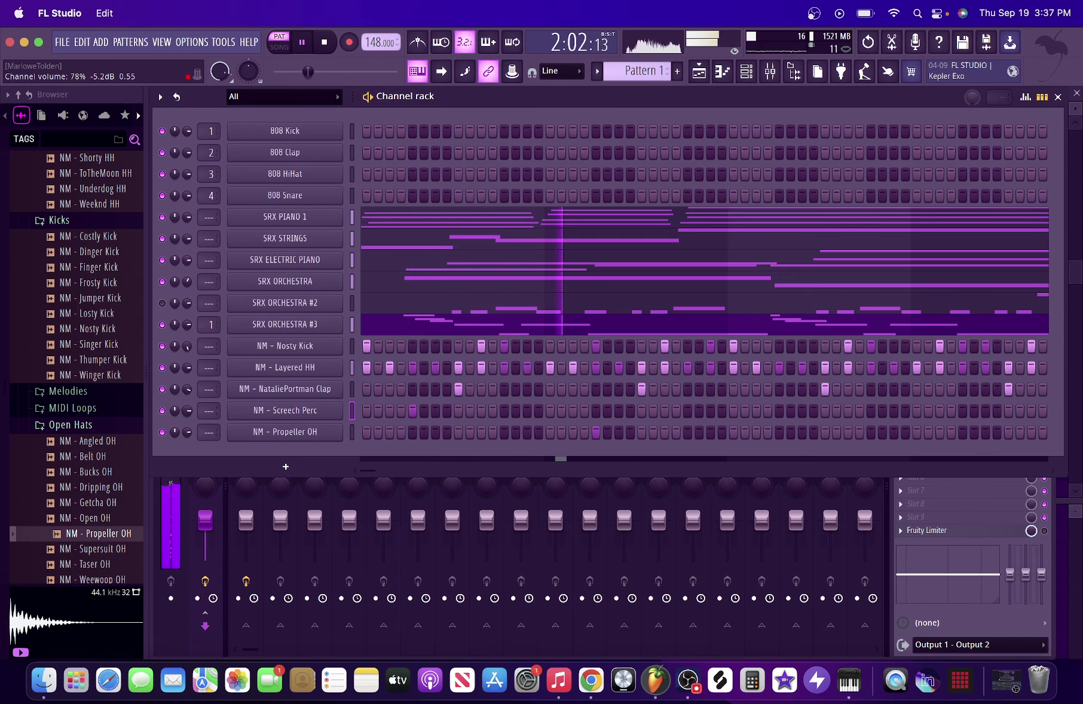
Replay the pattern from the start and browse the Nick Mira drum kit's folders through Percs and back up to 808s
key(space)
key(space)
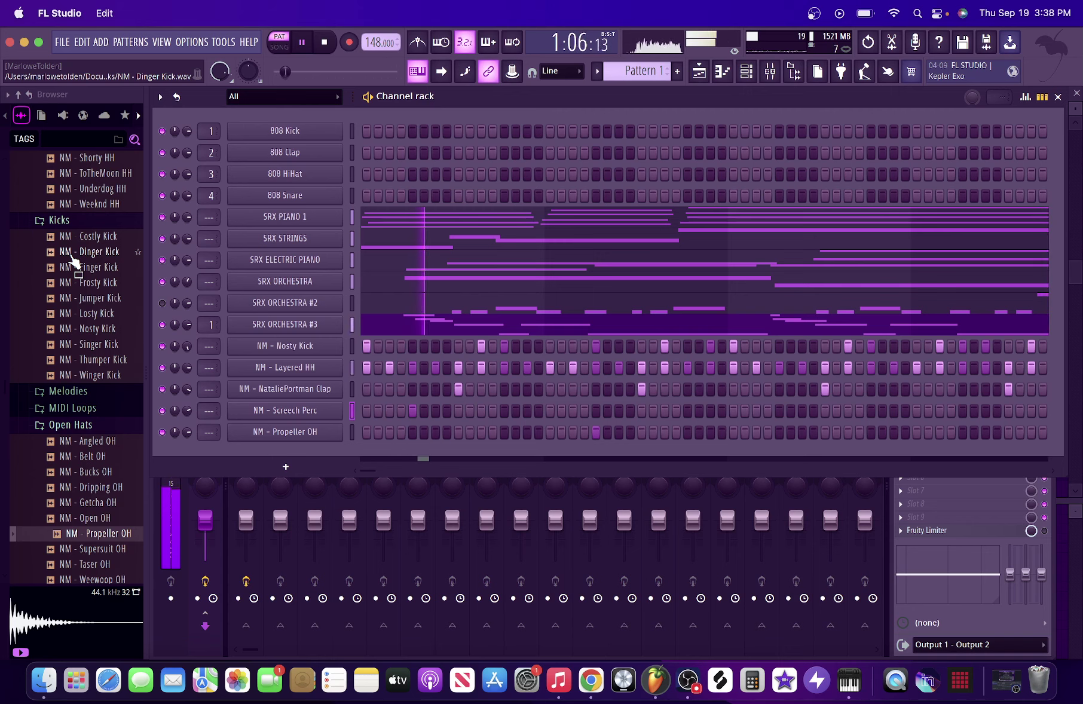
scroll(71, 261, down, 6)
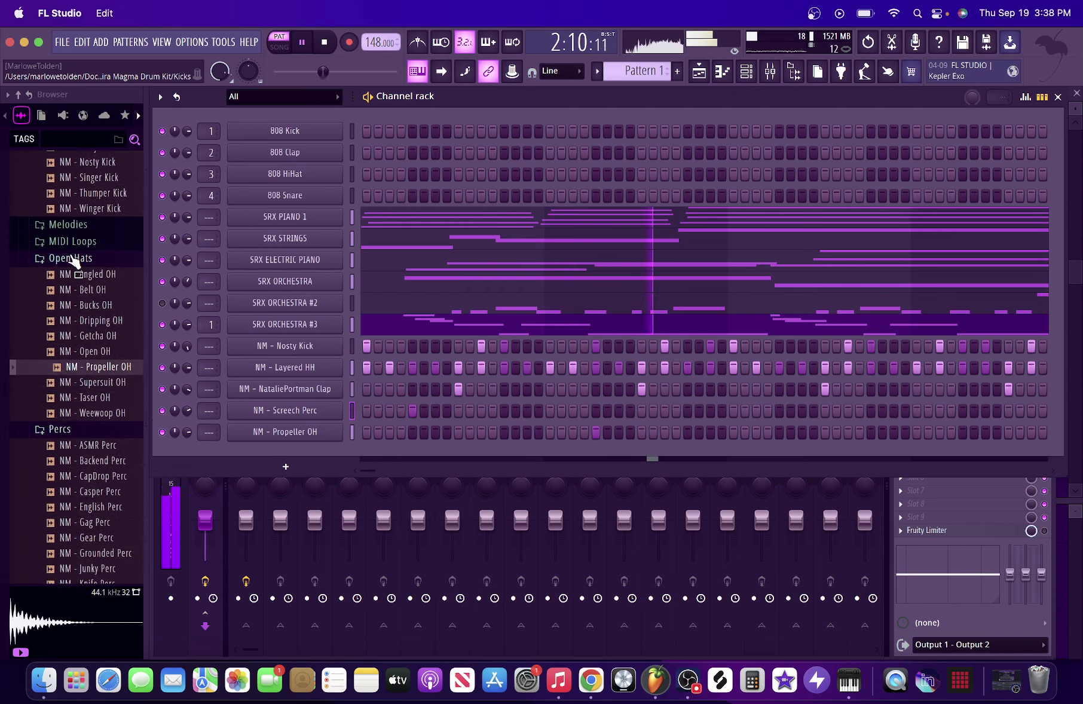
scroll(73, 261, down, 3)
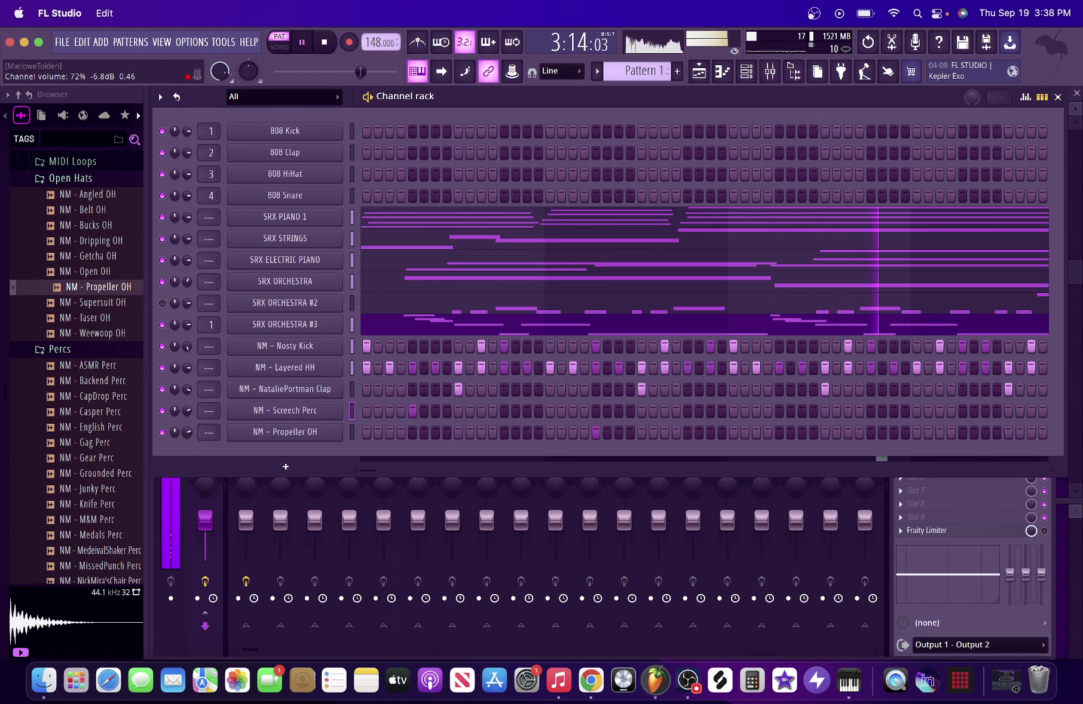
scroll(85, 512, down, 7)
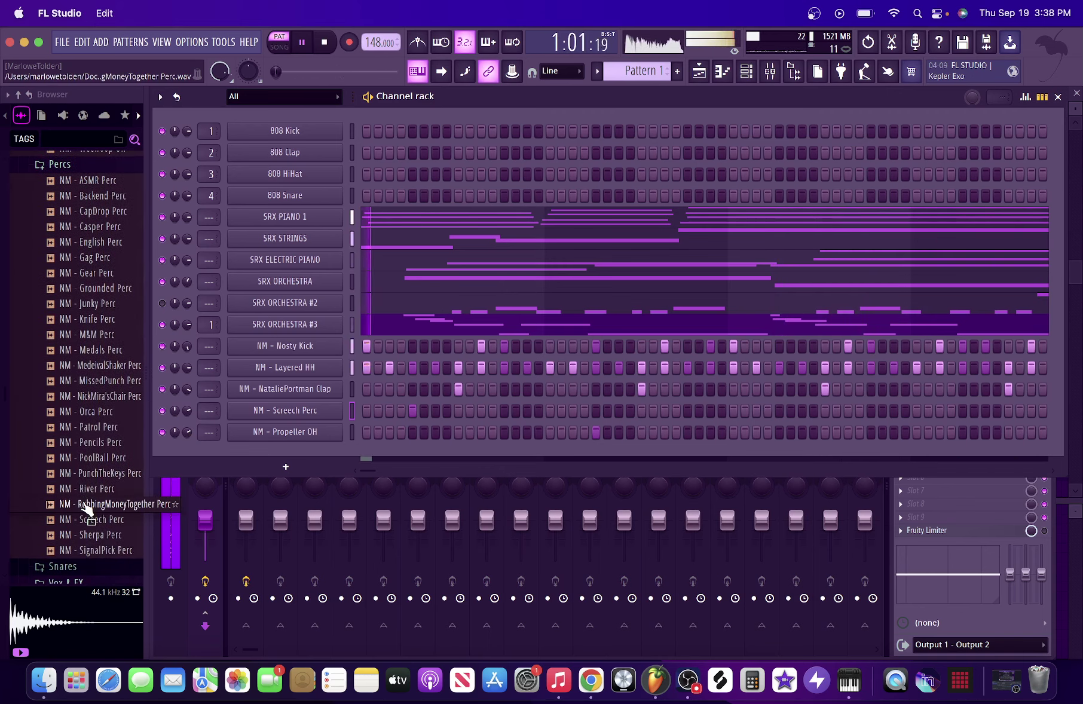
scroll(84, 513, up, 18)
scroll(87, 509, up, 9)
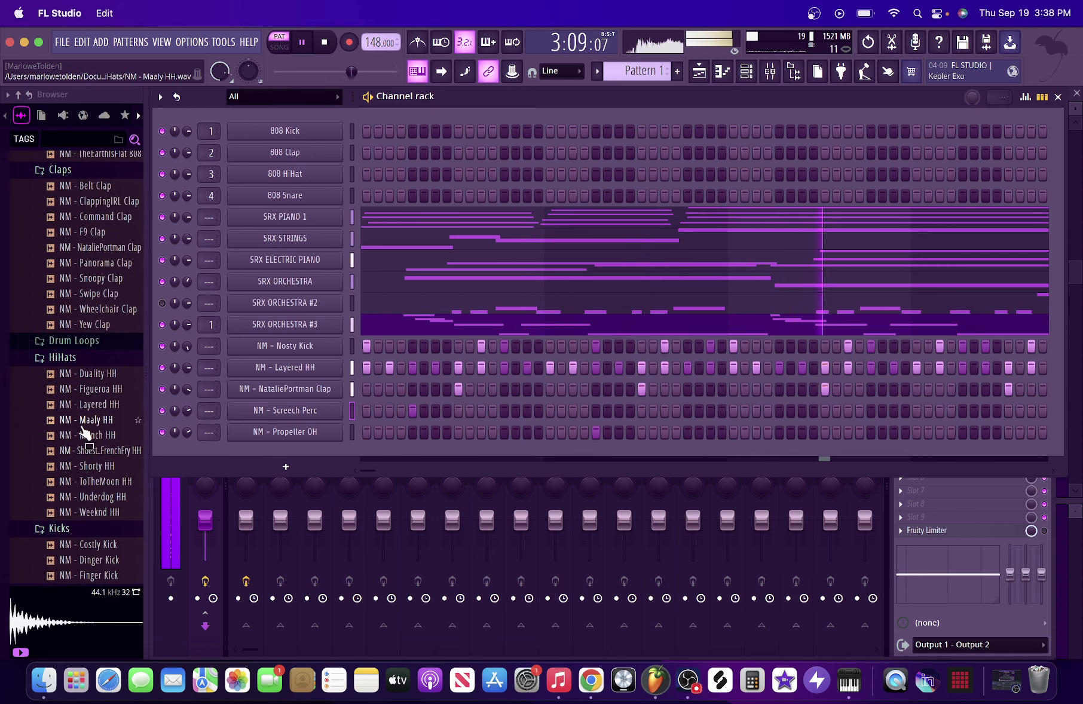
scroll(87, 496, up, 14)
Audition samples in the 808s folder and add NM - DogFood 808 as a new channel below NM - Propeller OH
click(86, 387)
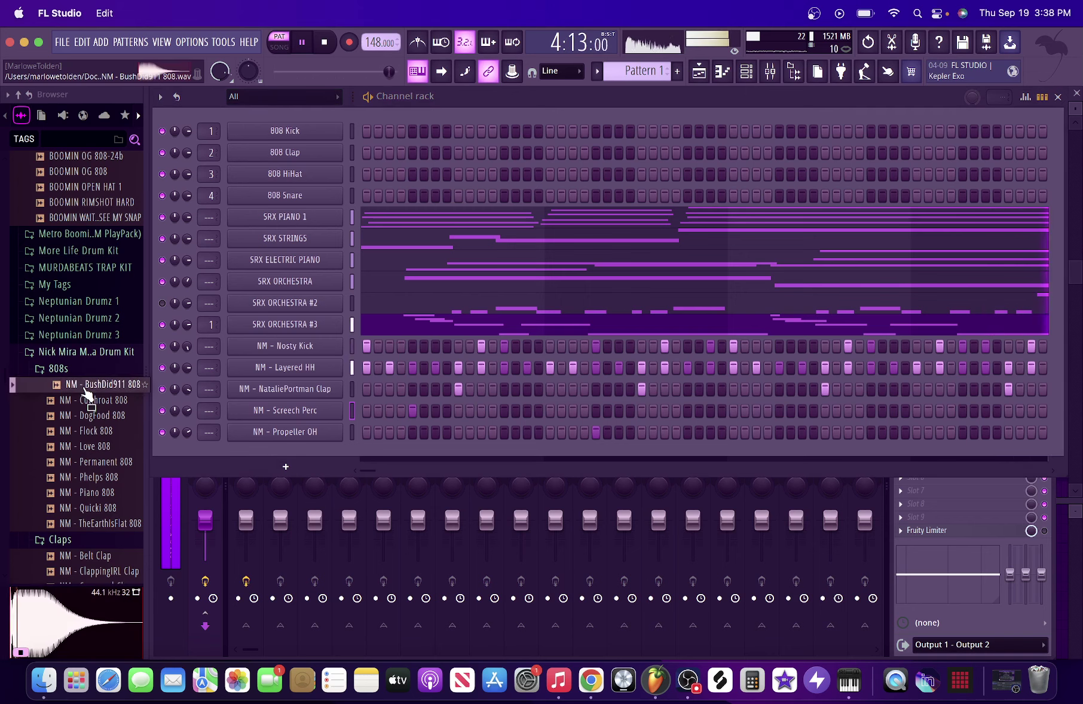
click(85, 402)
click(88, 417)
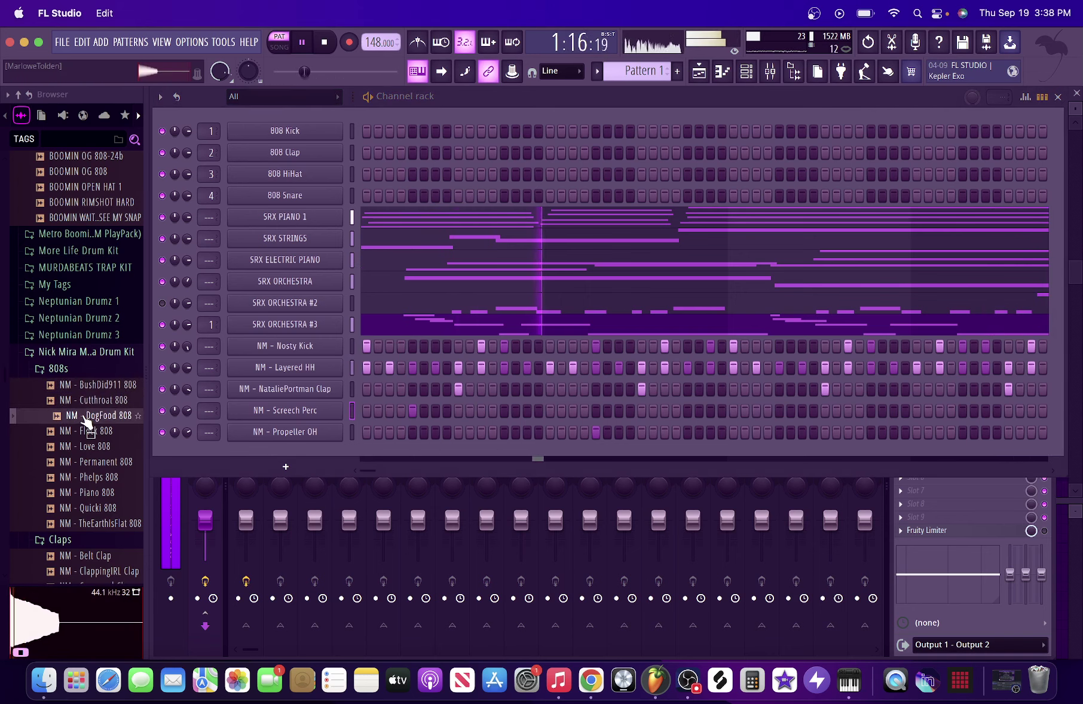
click(90, 431)
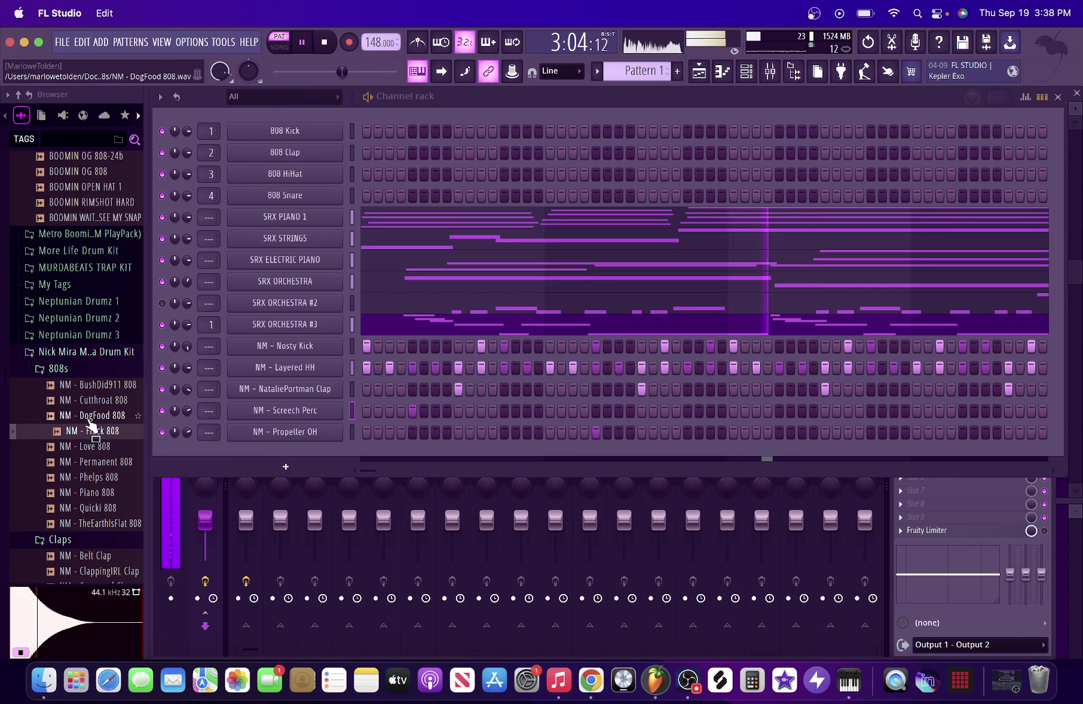
click(91, 421)
click(93, 416)
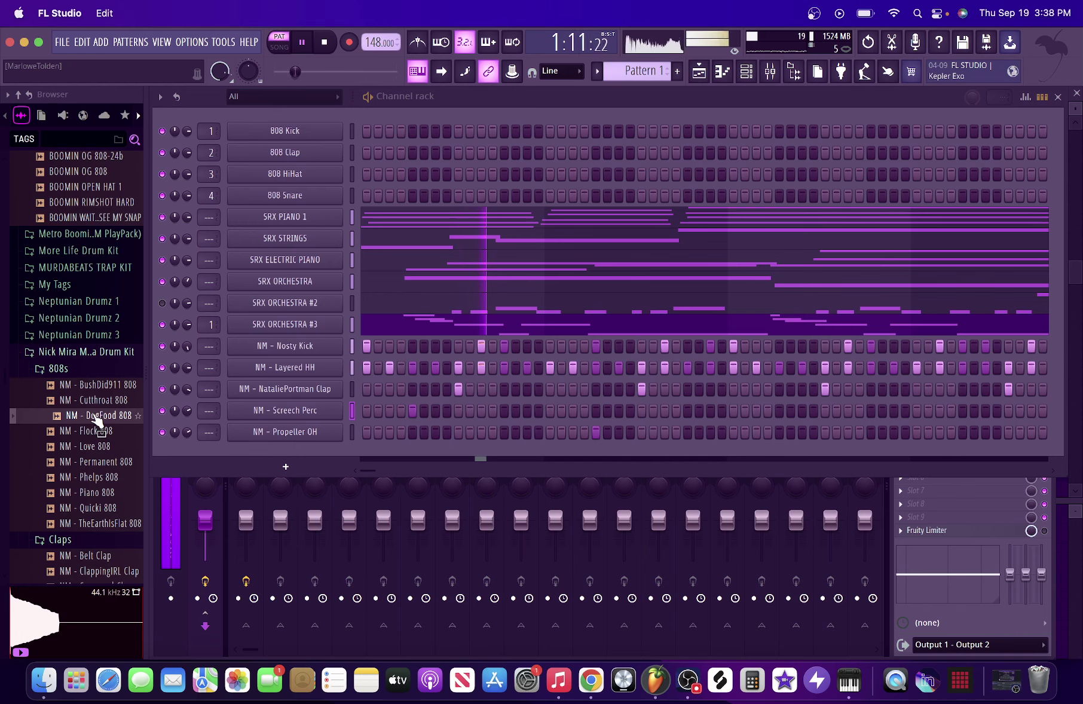
drag(94, 419, 215, 460)
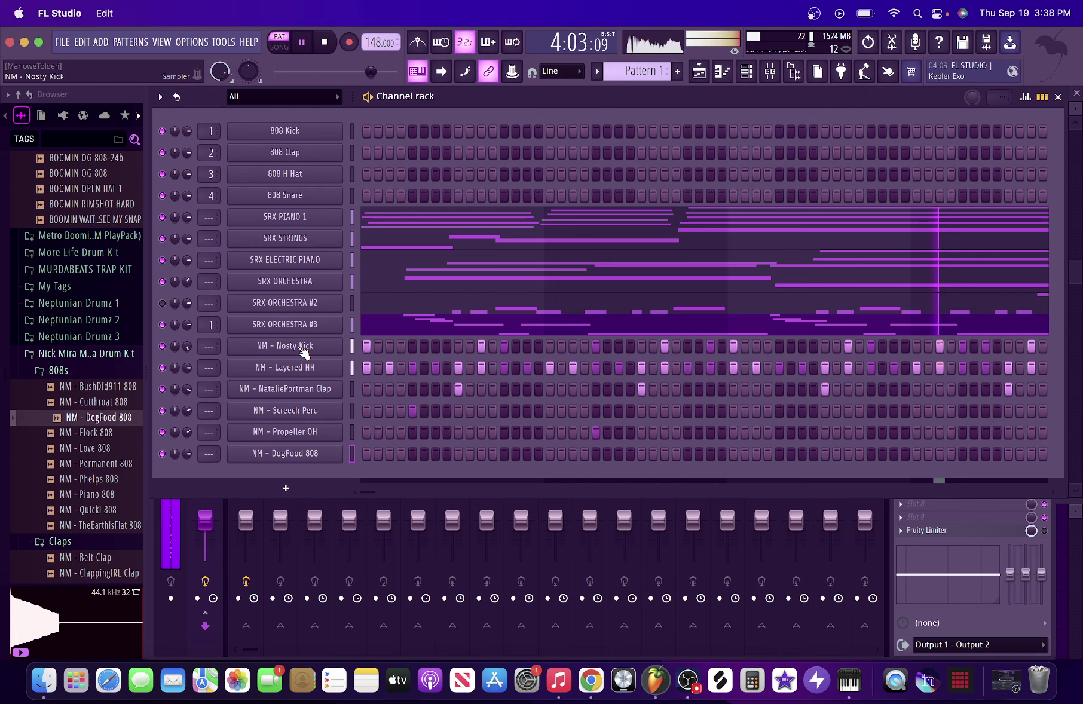
Copy the NM - Nosty Kick step pattern to the NM - DogFood 808 channel and enable Cut itself for that channel
right_click(305, 352)
click(511, 358)
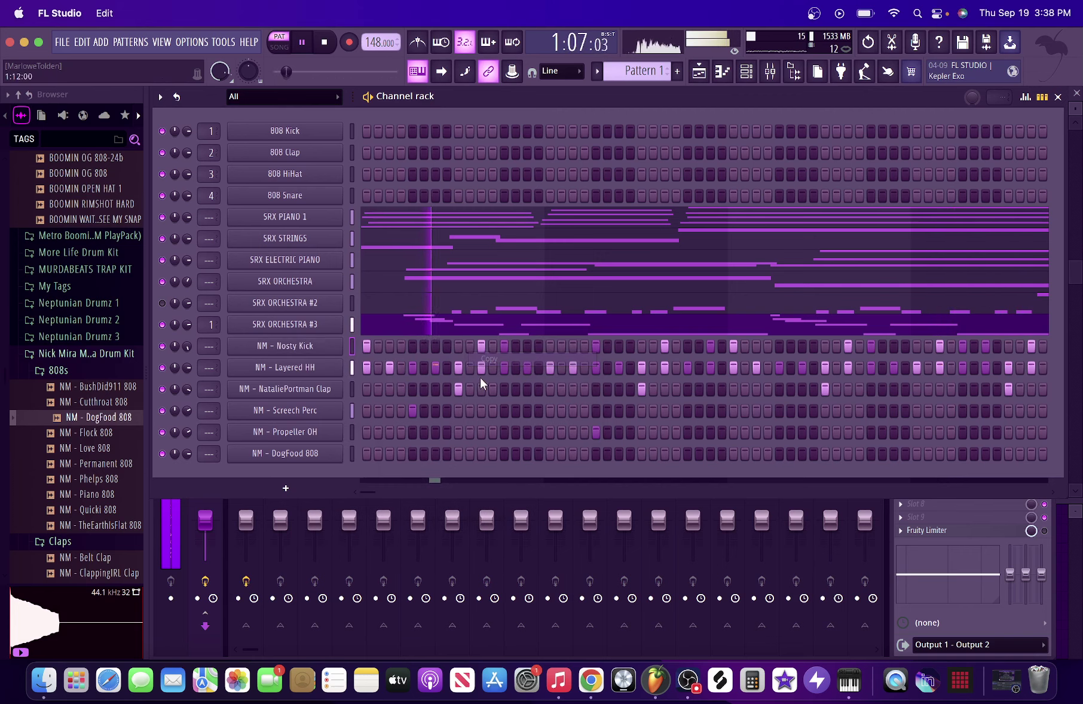
right_click(315, 453)
click(489, 474)
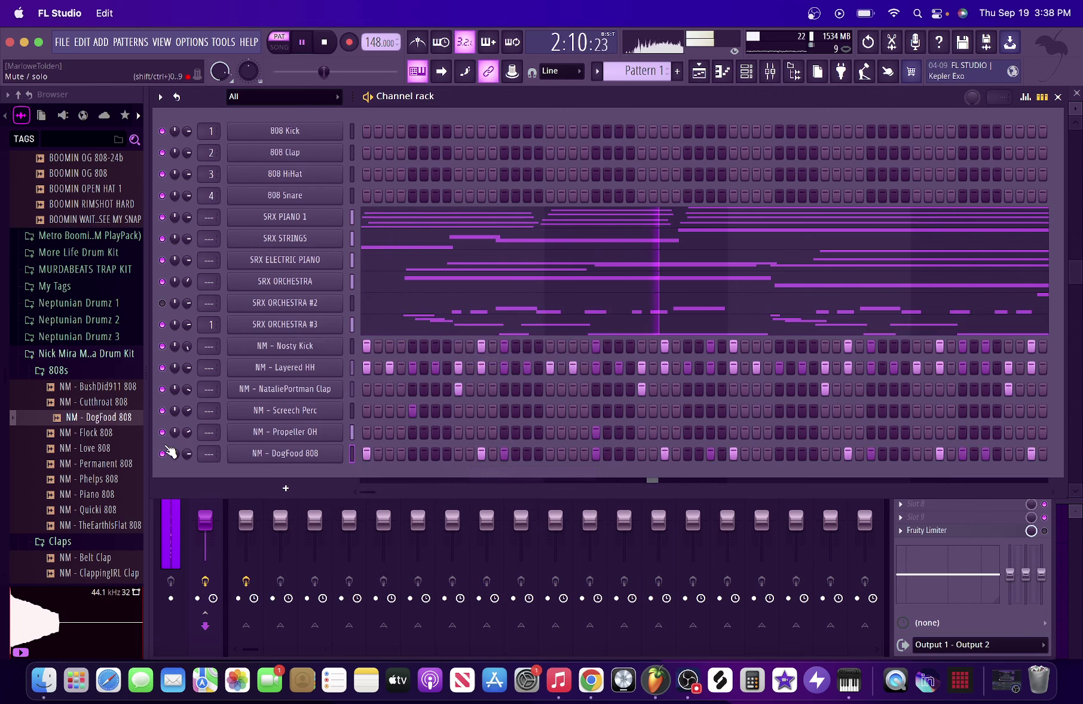
right_click(239, 453)
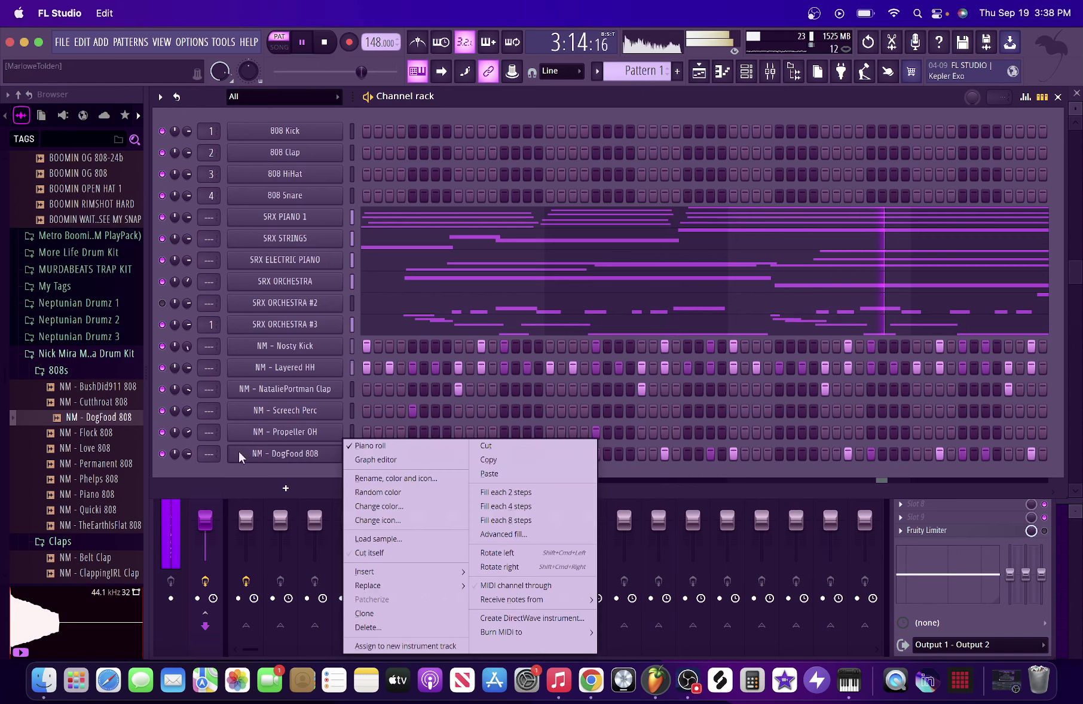
click(382, 554)
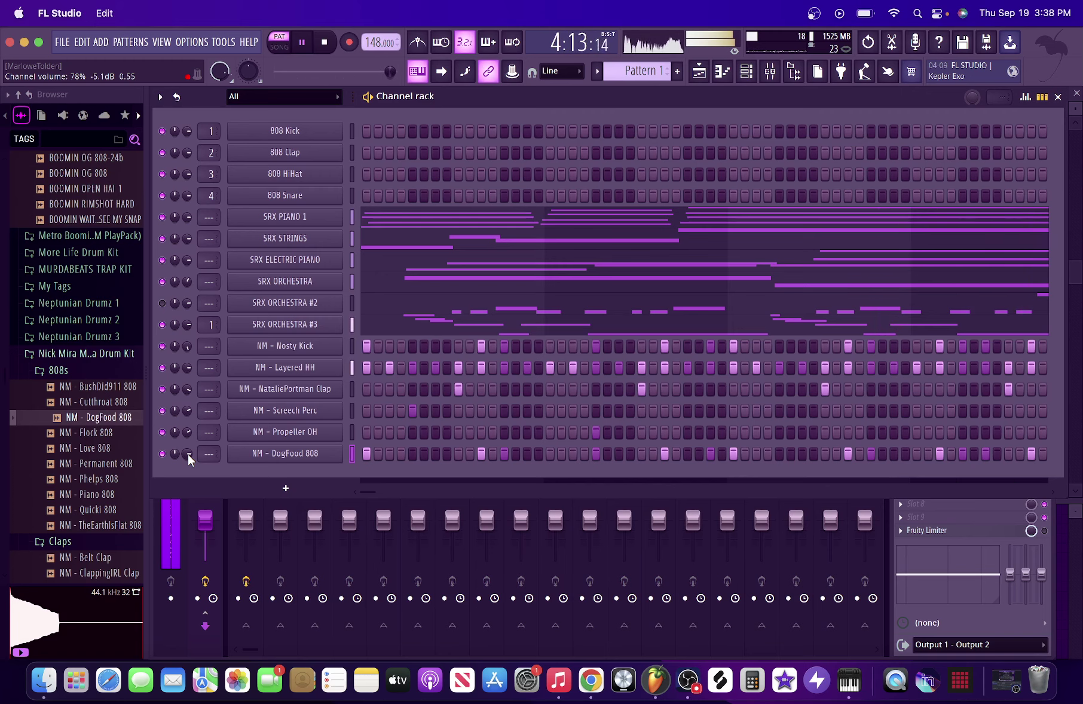
Audition more 808 samples, including NM - Piano 808, and replace the DogFood sample in its channel with NM - Quicki 808
click(90, 464)
click(85, 481)
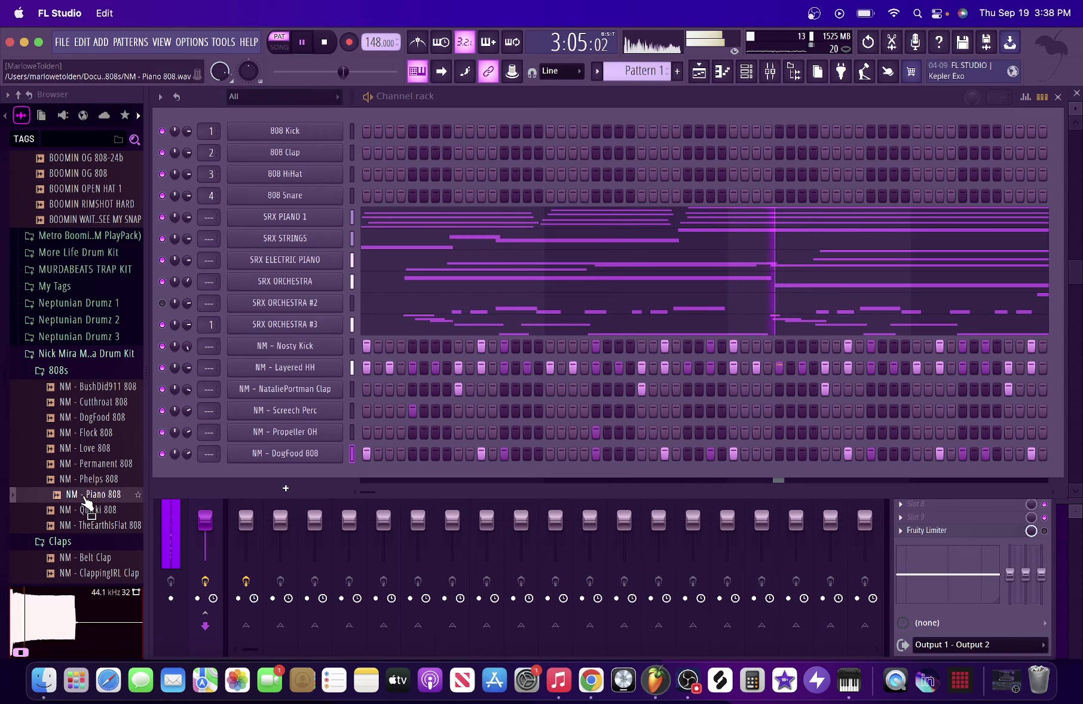
click(86, 509)
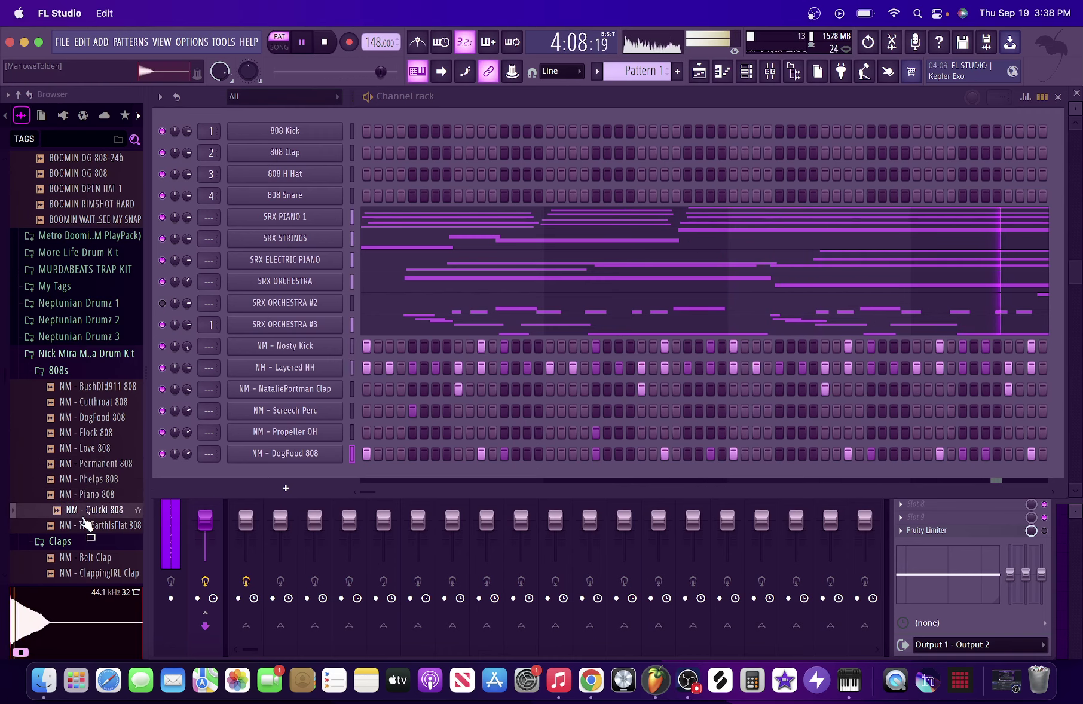
drag(86, 520, 293, 458)
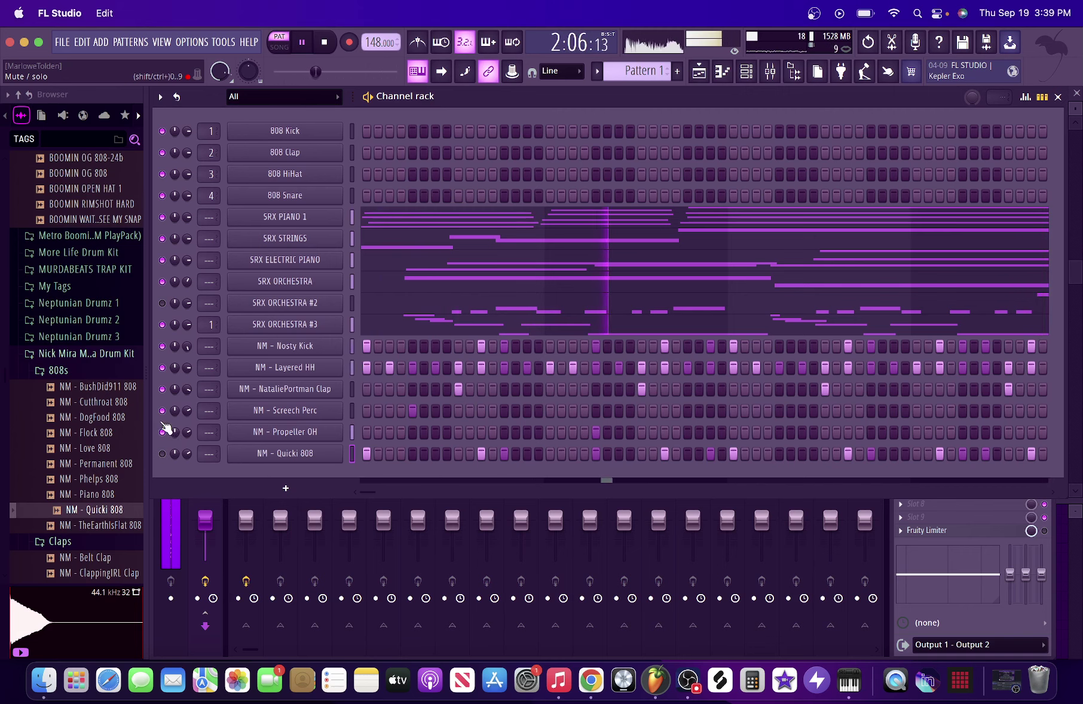
Mute the channels from NM - Nosty Kick to NM - Quicki 808, replay the pattern and bring the mixer forward
key(space)
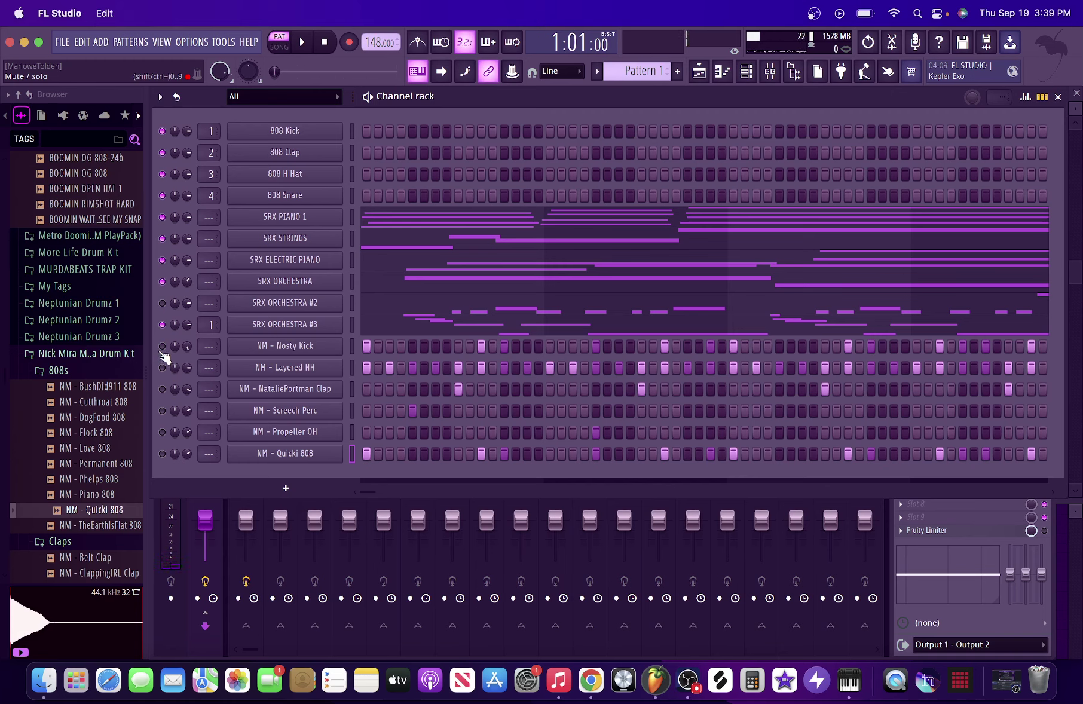
key(space)
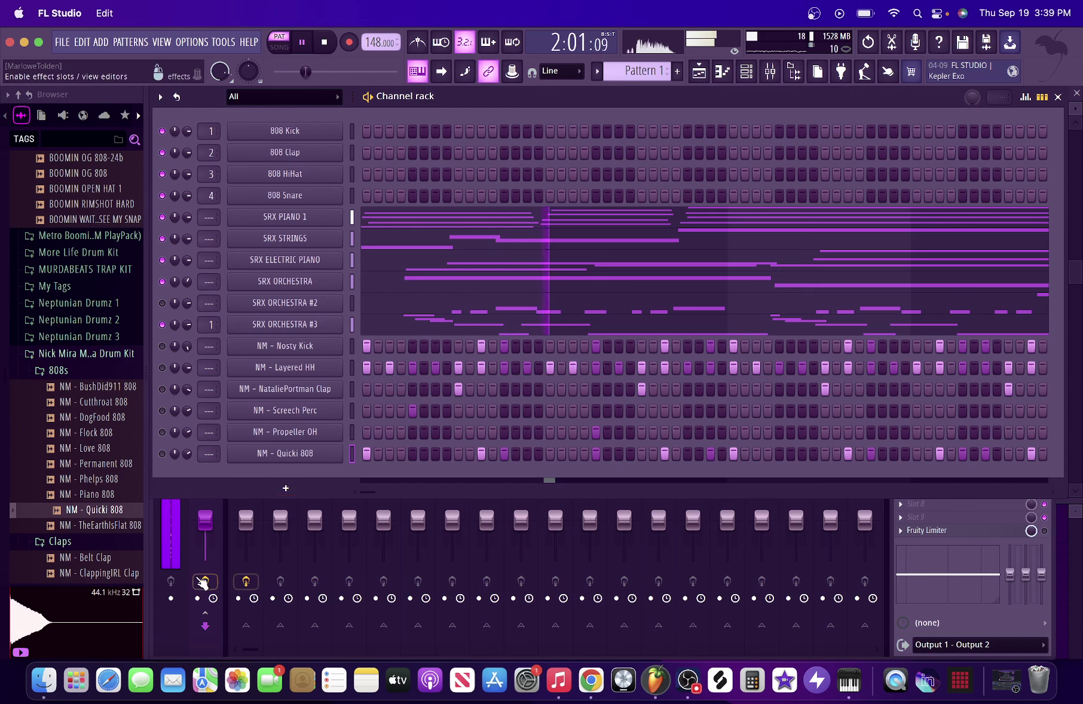
click(157, 627)
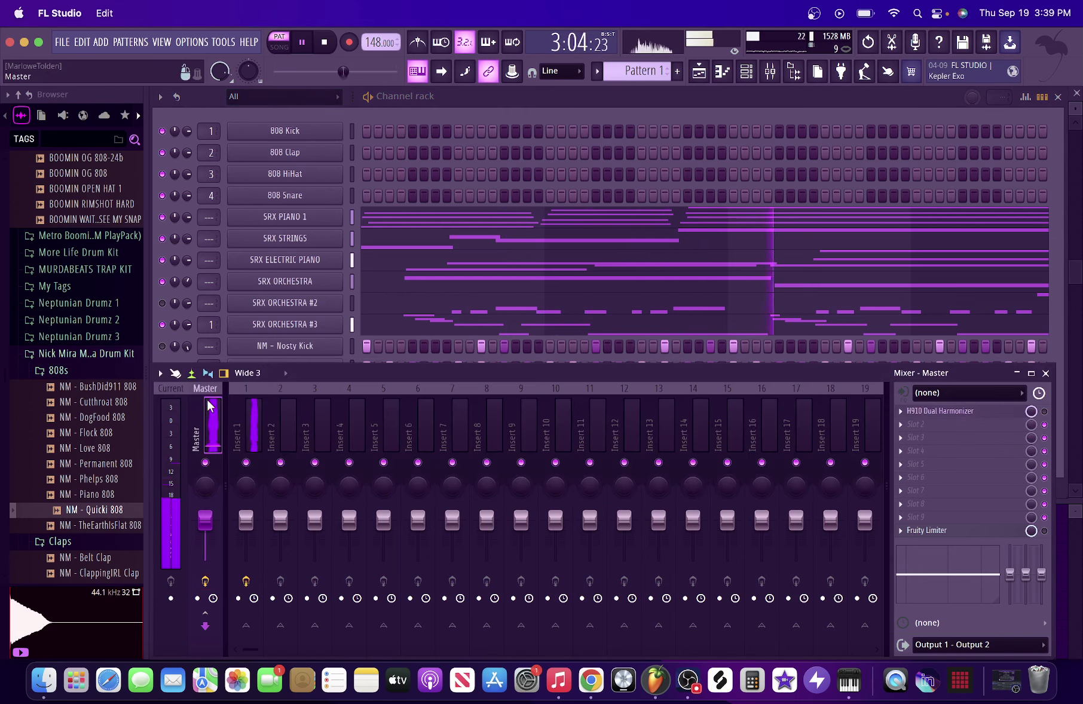
Check the H910 Dual Harmonizer on the Master track and switch that effect off
click(993, 412)
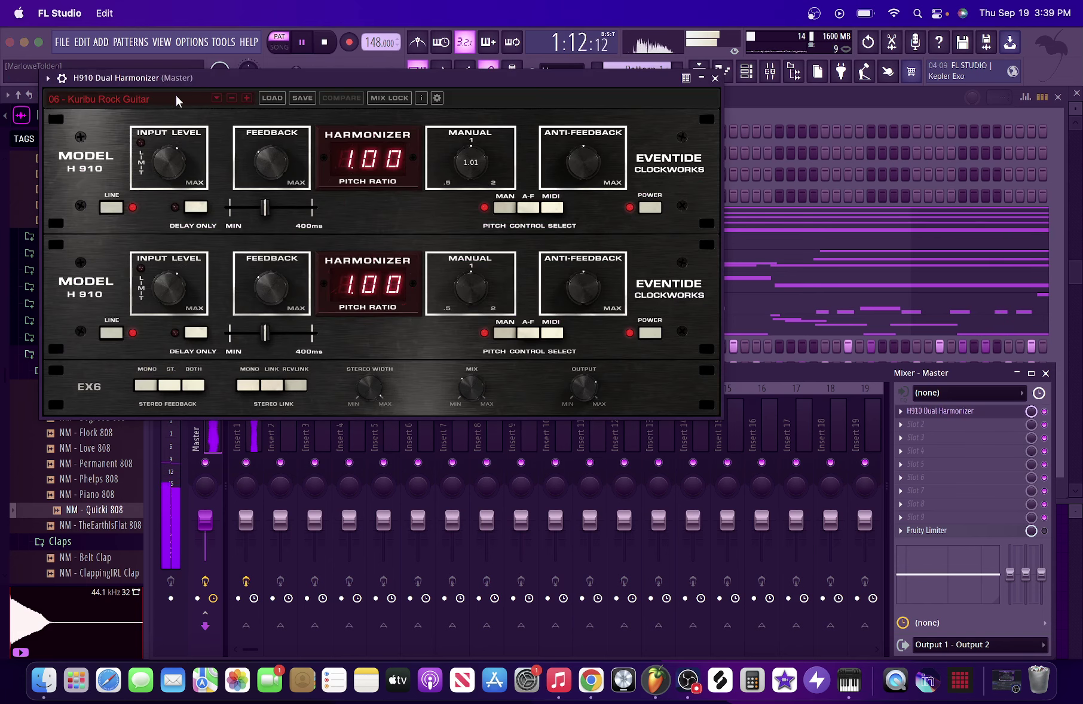
click(715, 78)
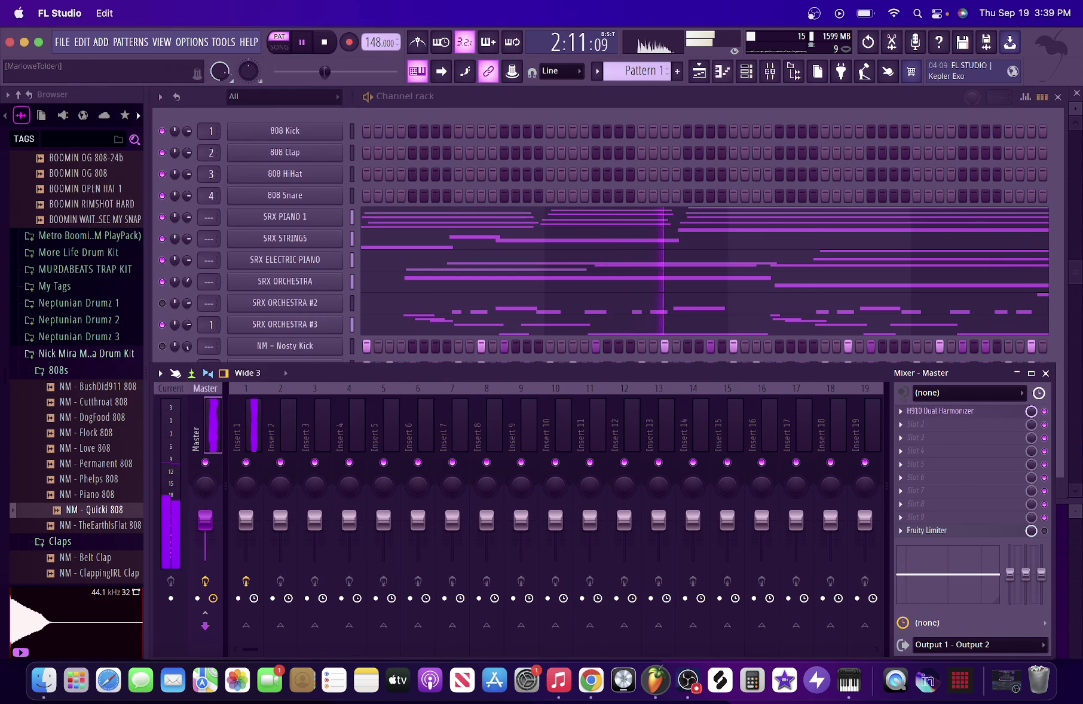
click(1041, 416)
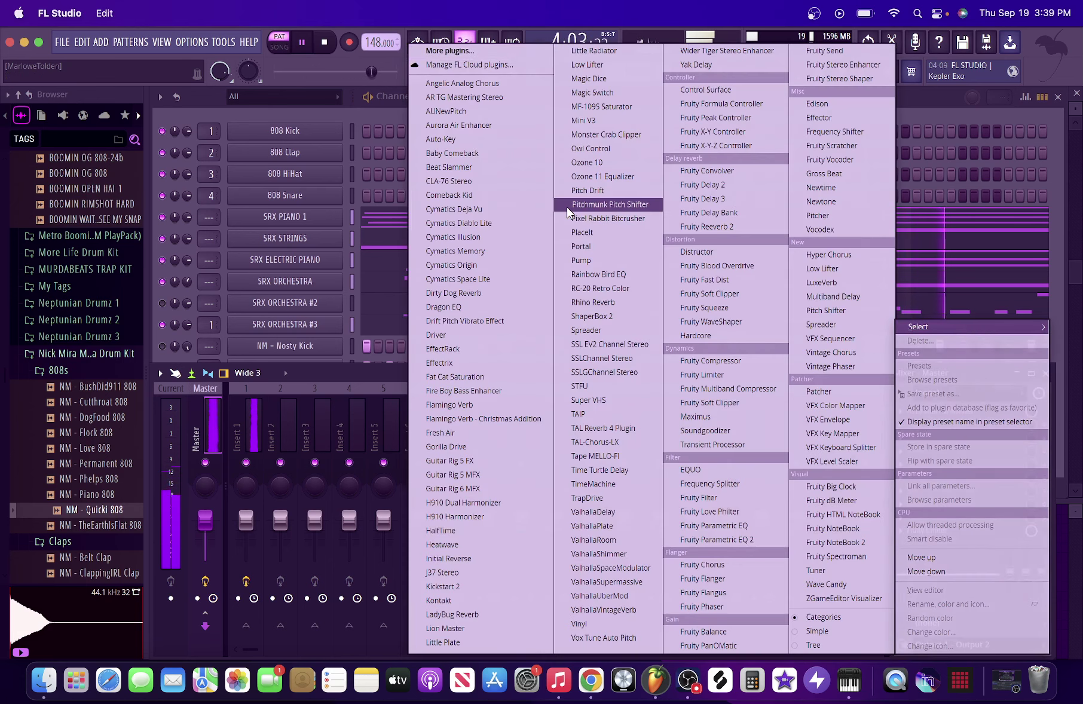
Load H910 Harmonizer into the Master track's second effect slot and set its manual pitch ratio to 0.92
click(446, 516)
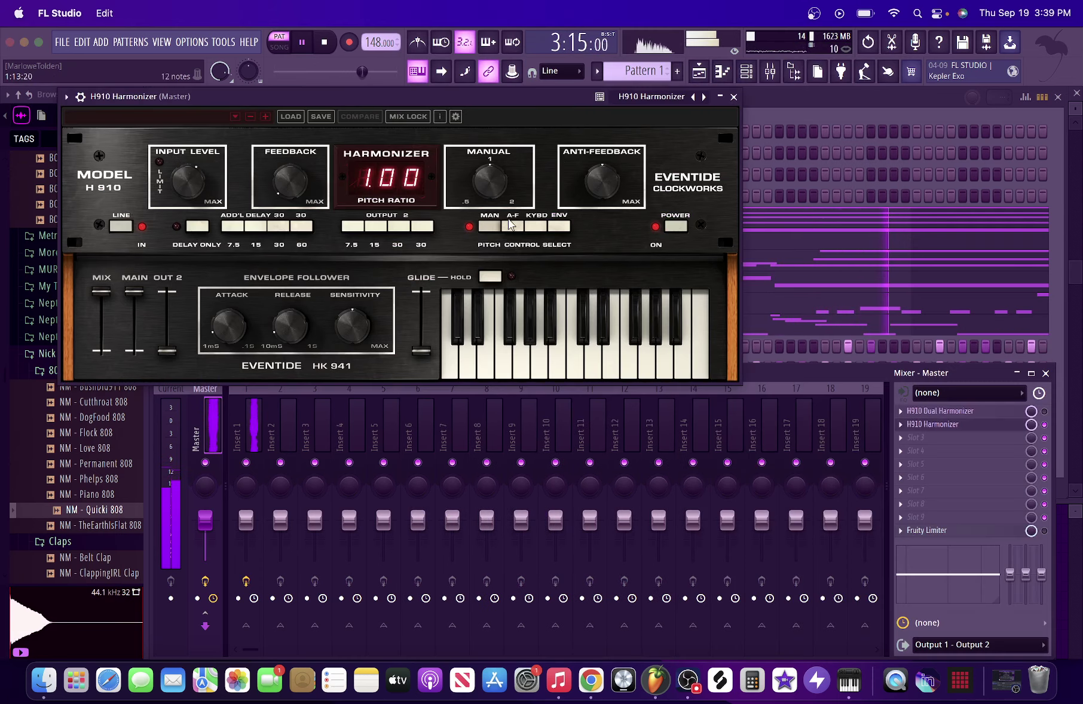
drag(482, 180, 480, 191)
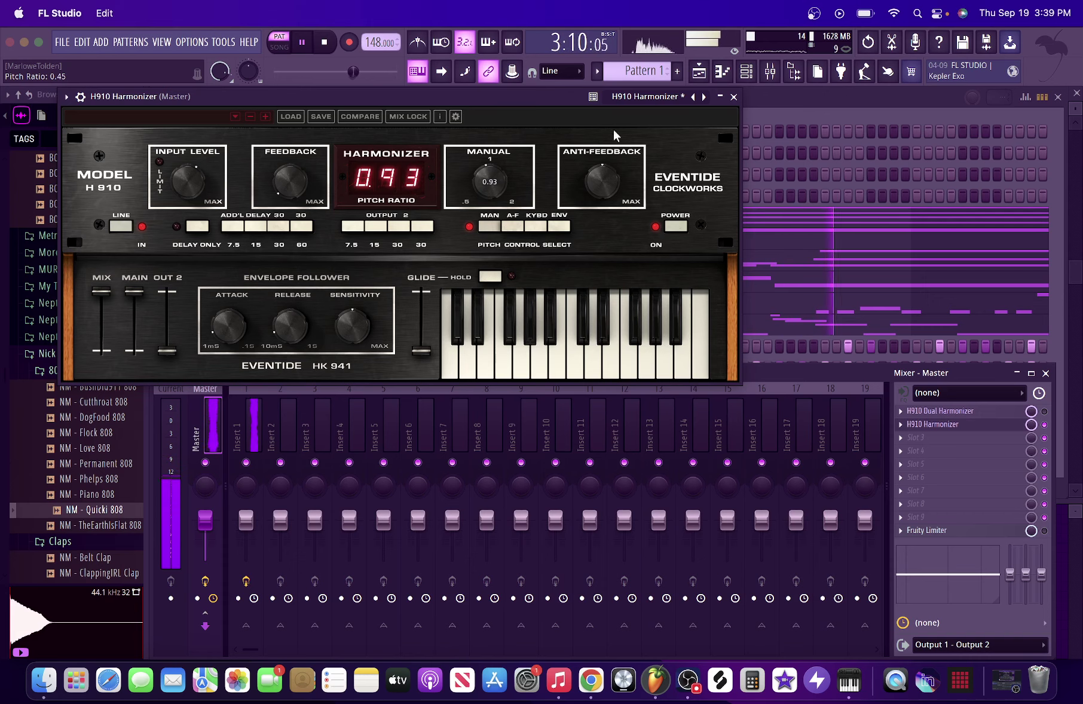
click(730, 97)
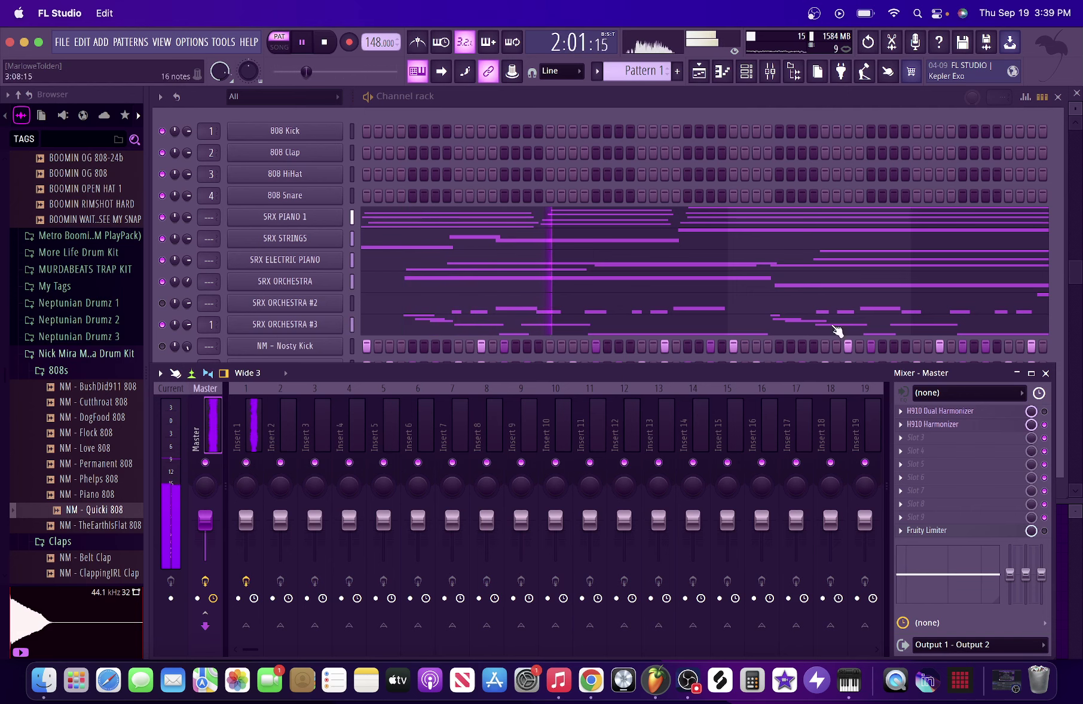
click(914, 423)
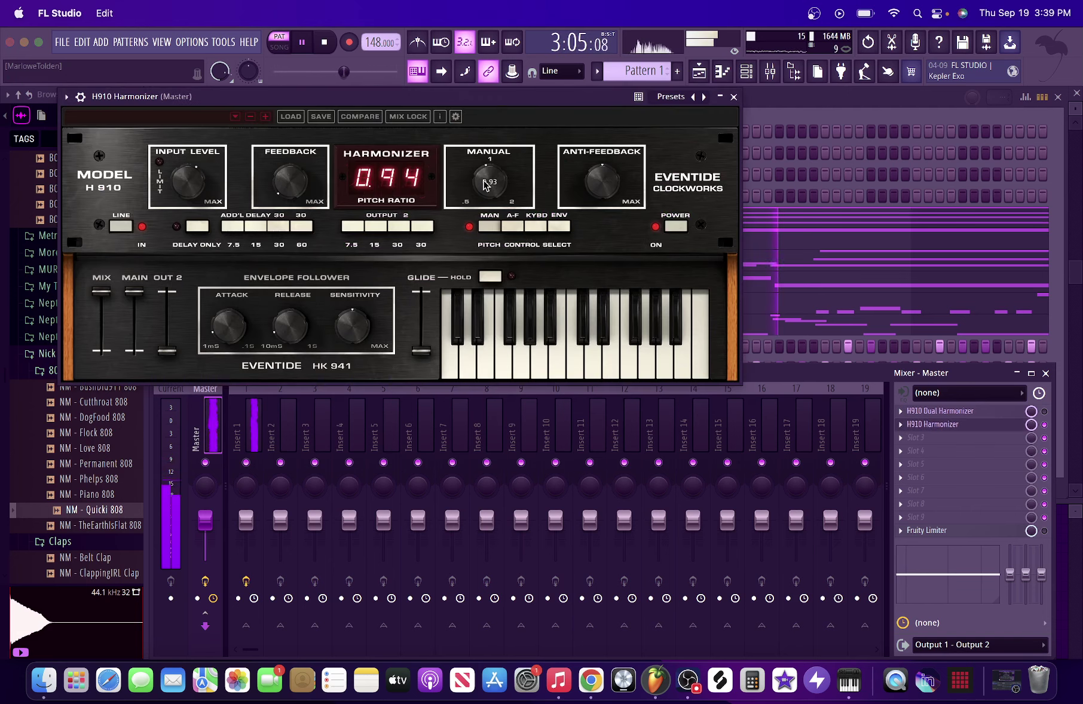
scroll(485, 186, down, 2)
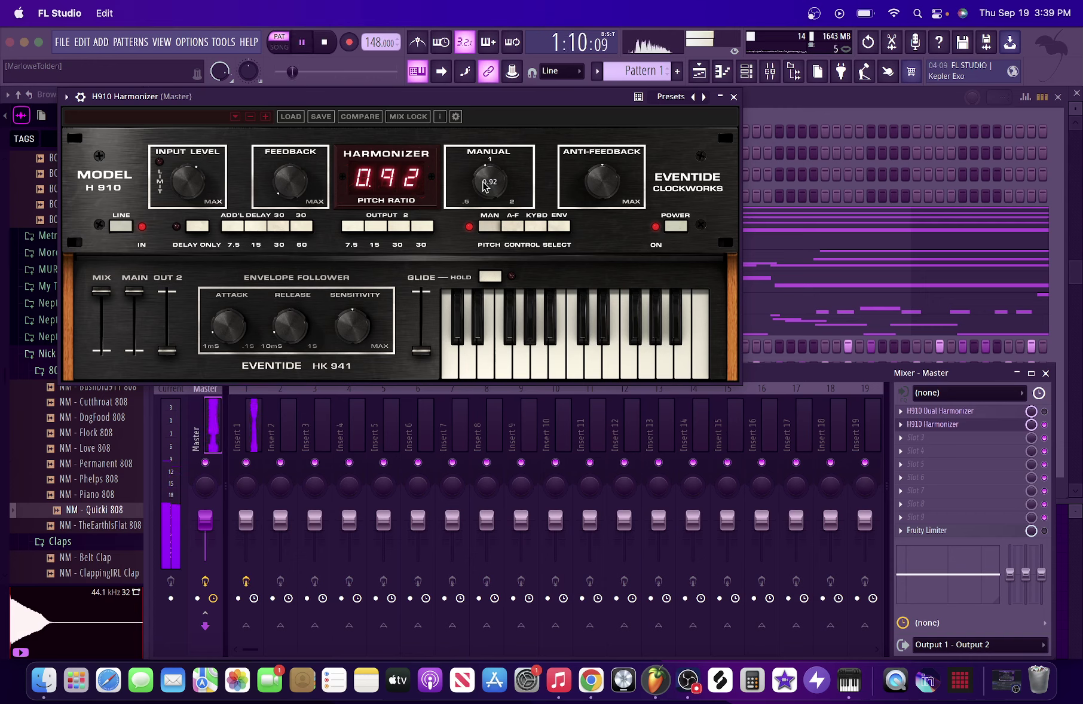
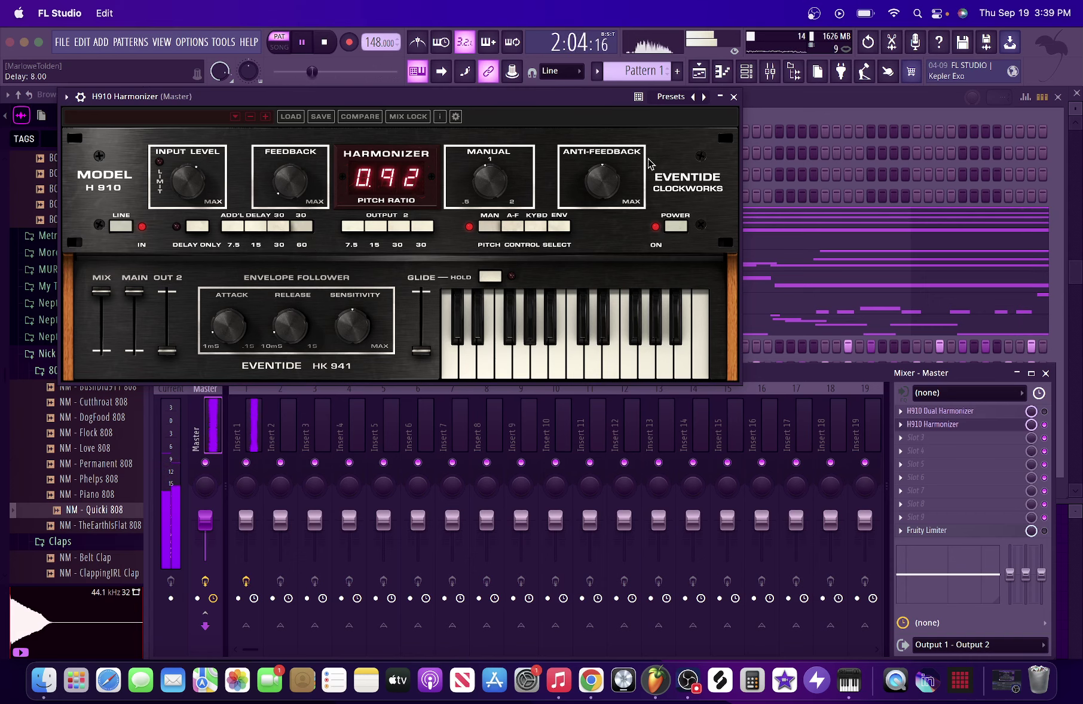
click(734, 97)
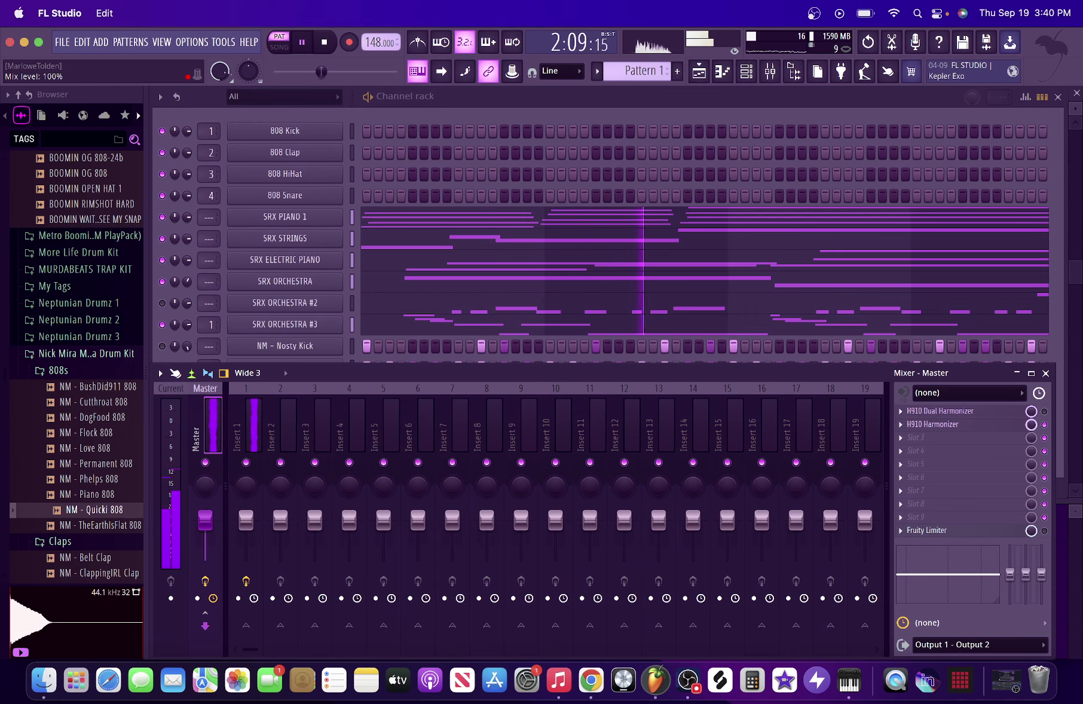
Load the TAIP plugin into the Master track's third effect slot
click(908, 112)
click(882, 549)
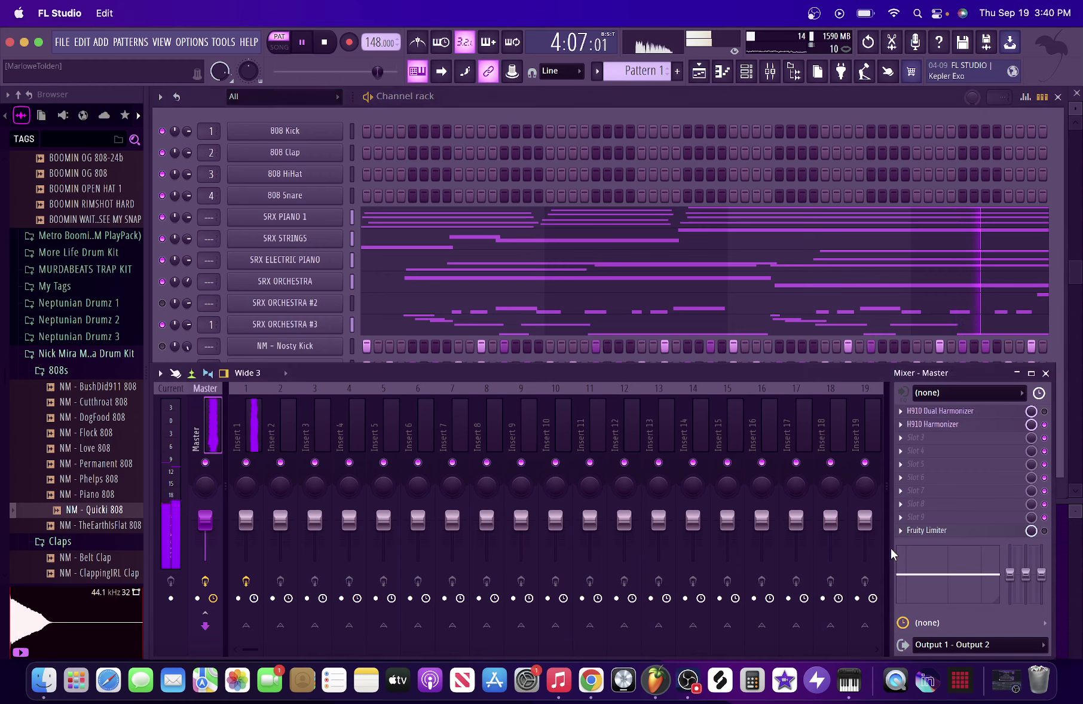
click(911, 442)
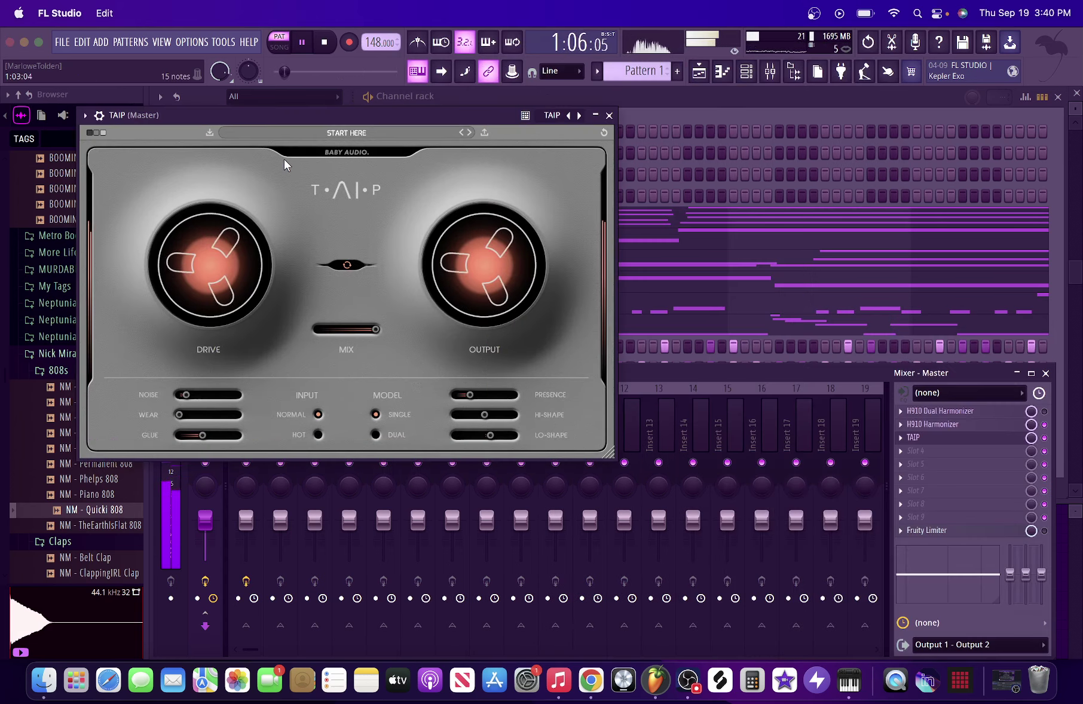
Try the 026 Sweet Ol' Vinyl preset in the TAIP plugin on the Master track
click(328, 135)
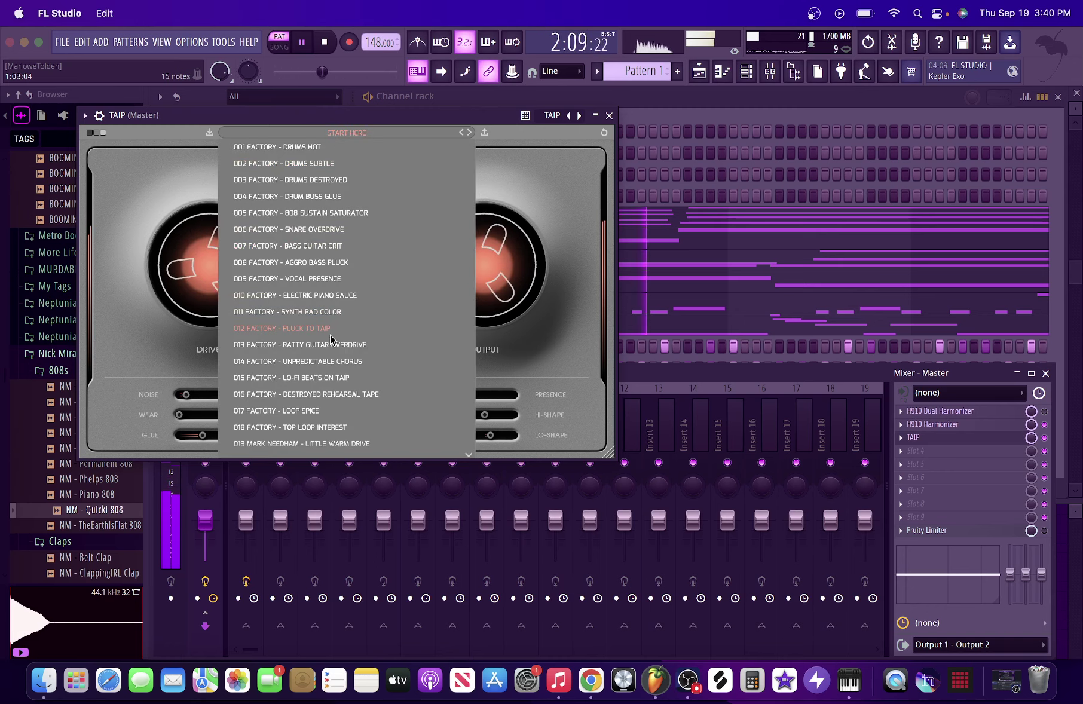
scroll(330, 339, down, 2)
scroll(332, 340, down, 1)
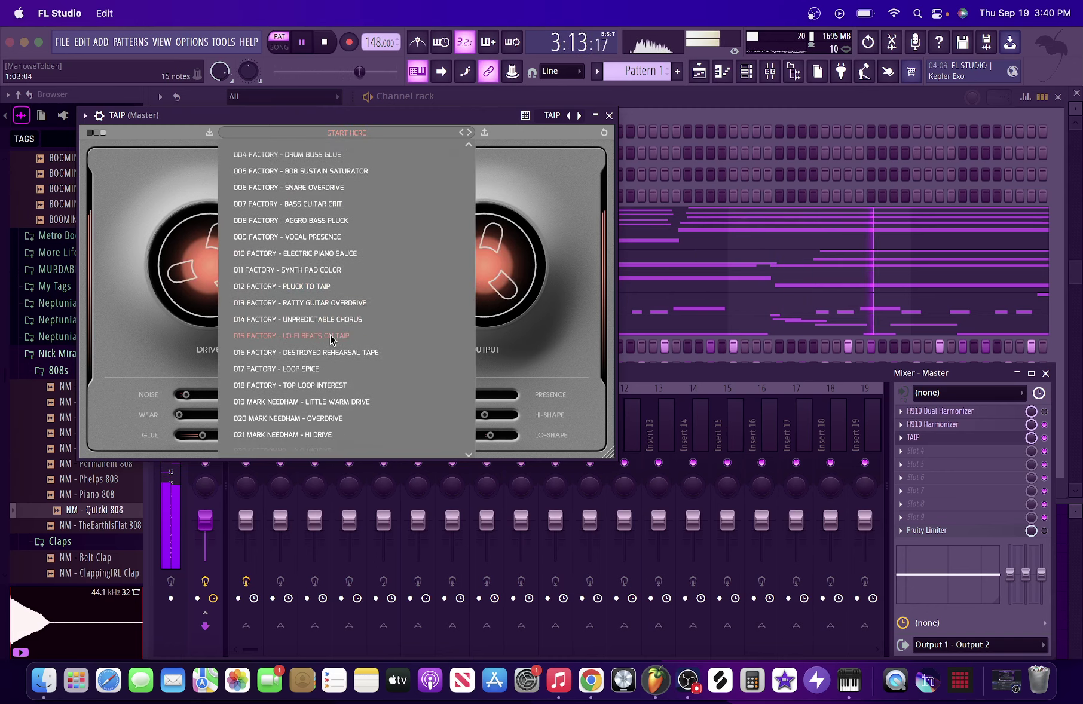
scroll(331, 339, down, 6)
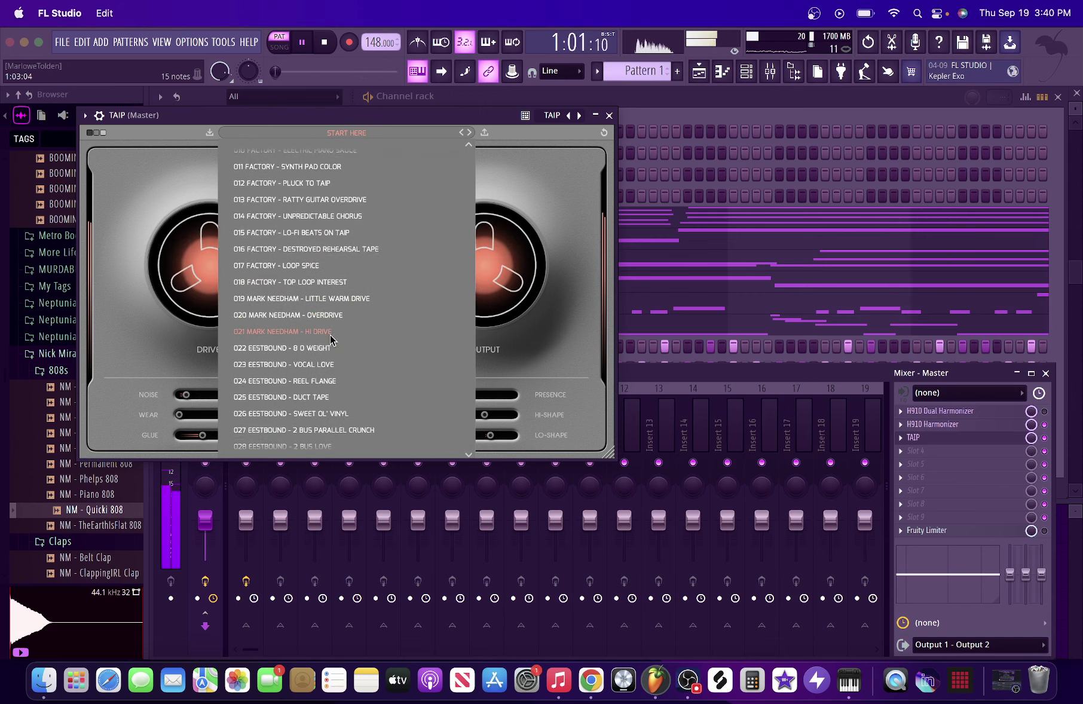
scroll(332, 338, down, 5)
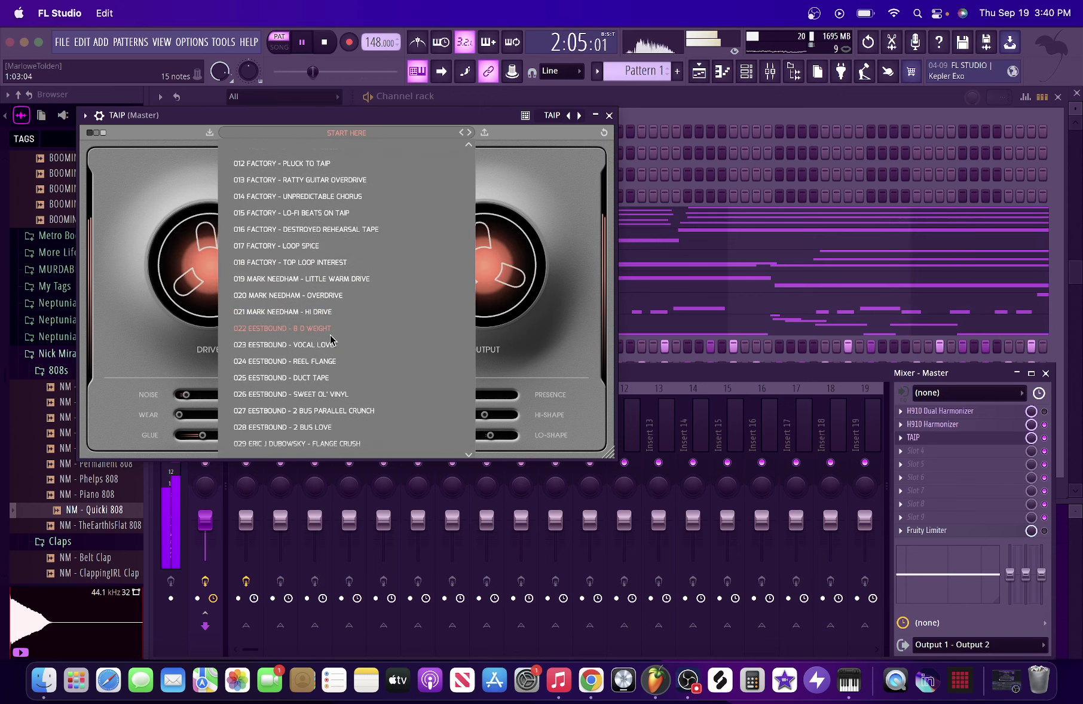
click(333, 336)
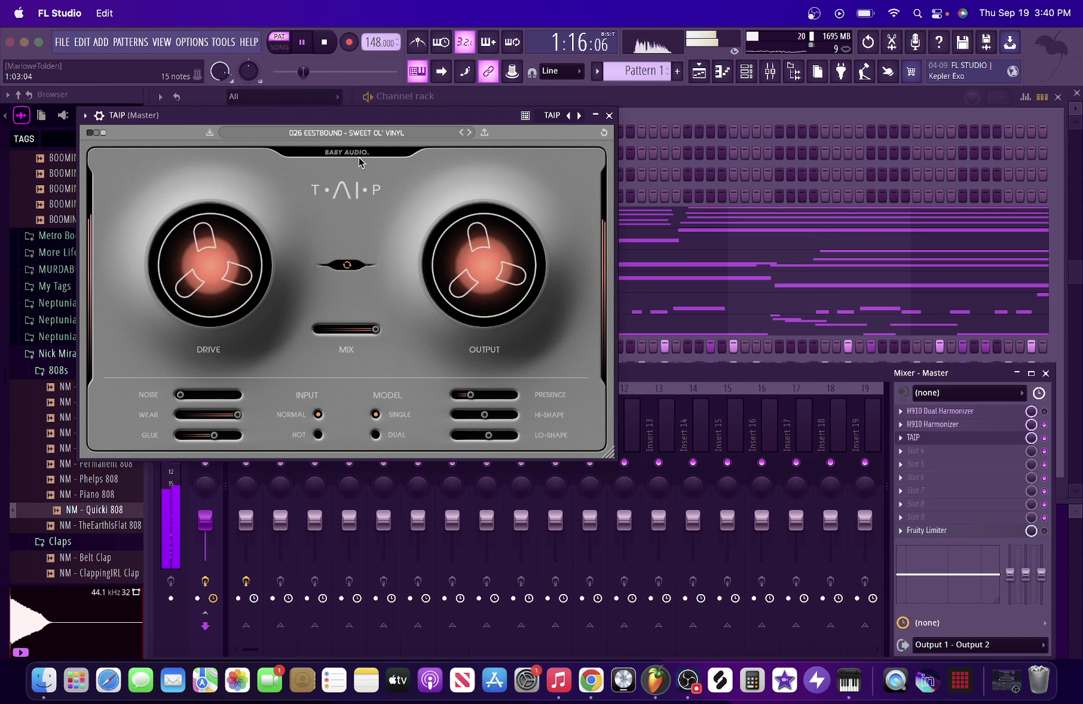
Switch TAIP to the 019 Little Warm Drive preset
click(356, 130)
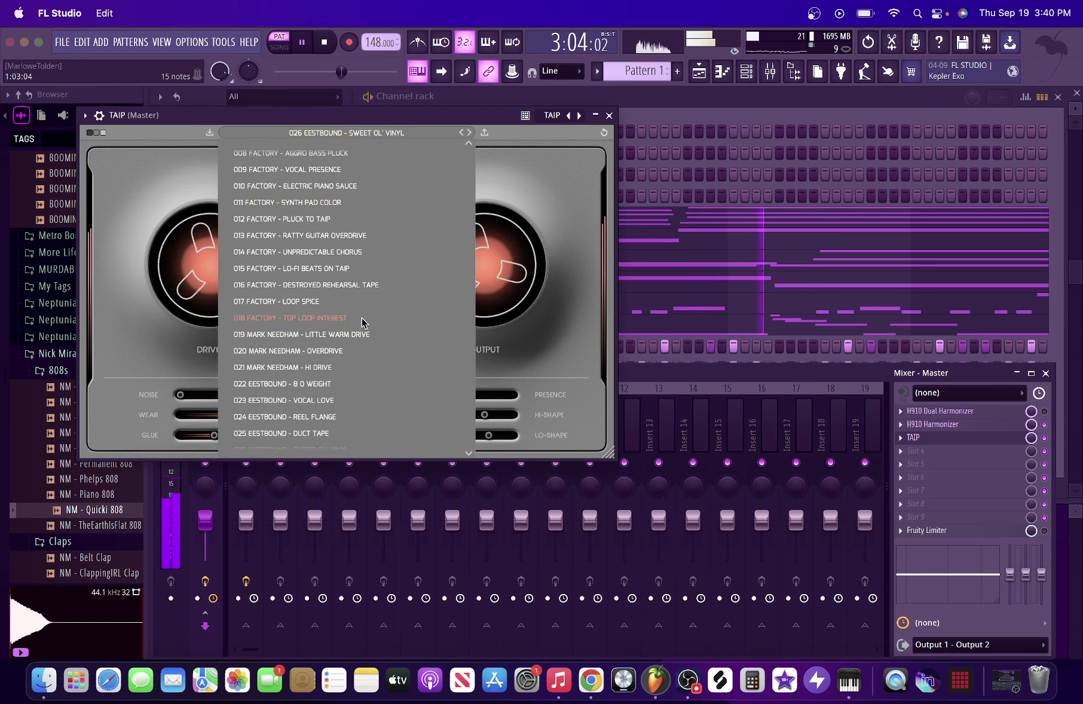
scroll(356, 316, down, 3)
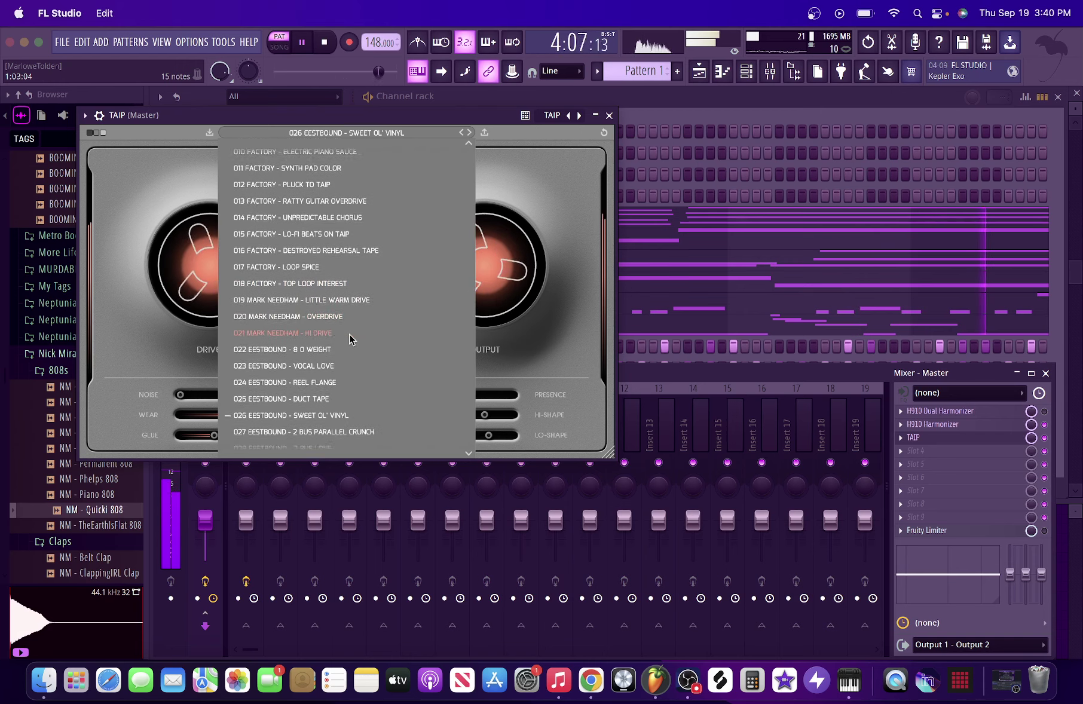
click(353, 287)
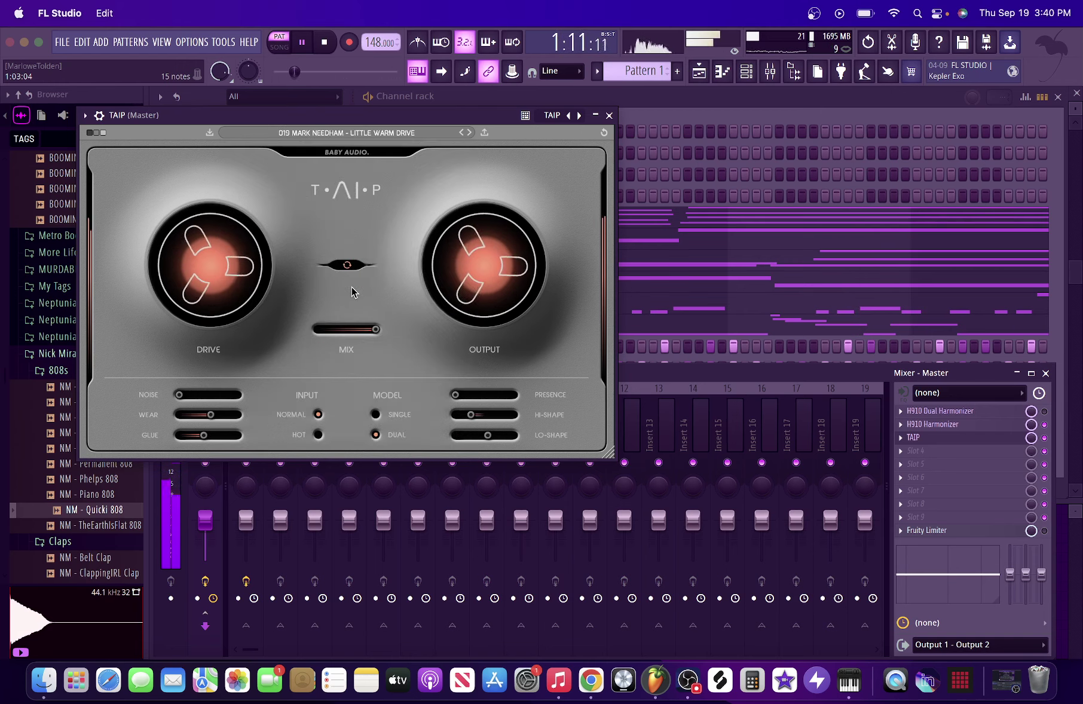
Look through TAIP's preset list from the factory entries down to about number 061 for another tape saturation option
click(388, 133)
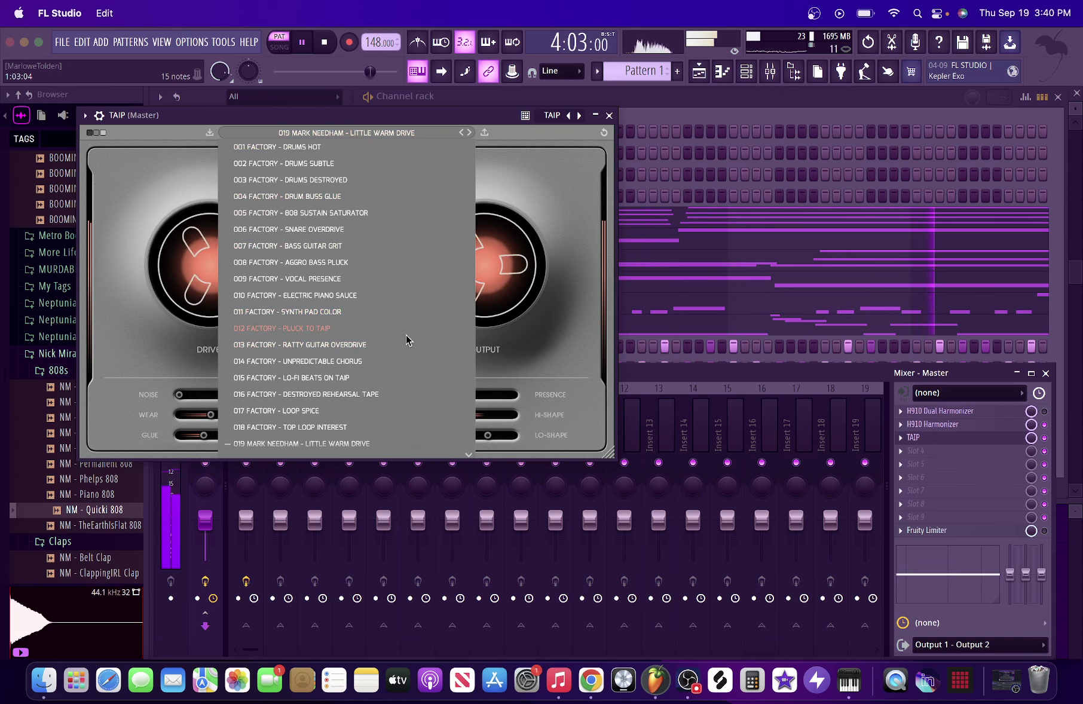
scroll(406, 340, down, 3)
scroll(407, 339, down, 10)
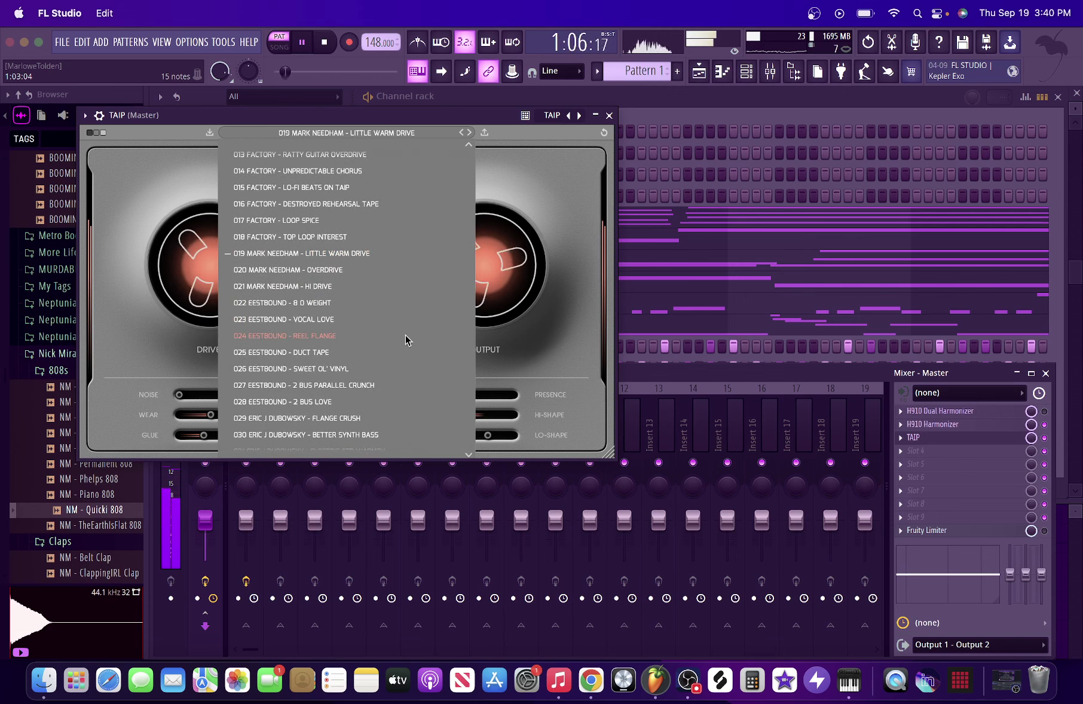
scroll(406, 339, down, 2)
scroll(406, 339, down, 5)
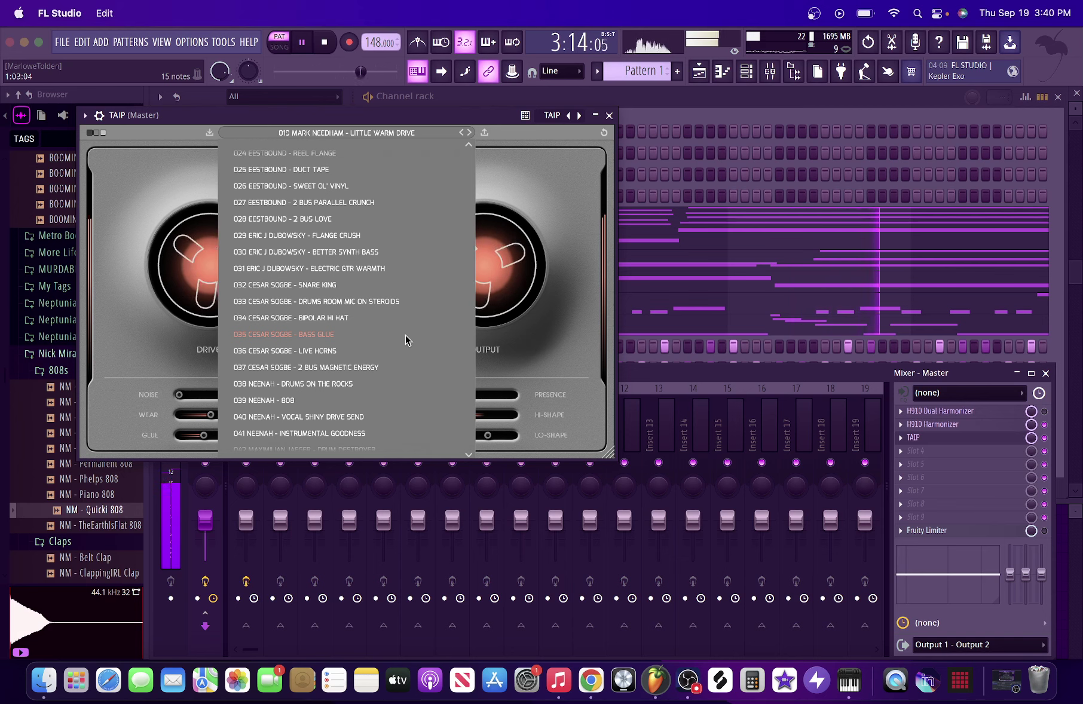
scroll(406, 339, down, 3)
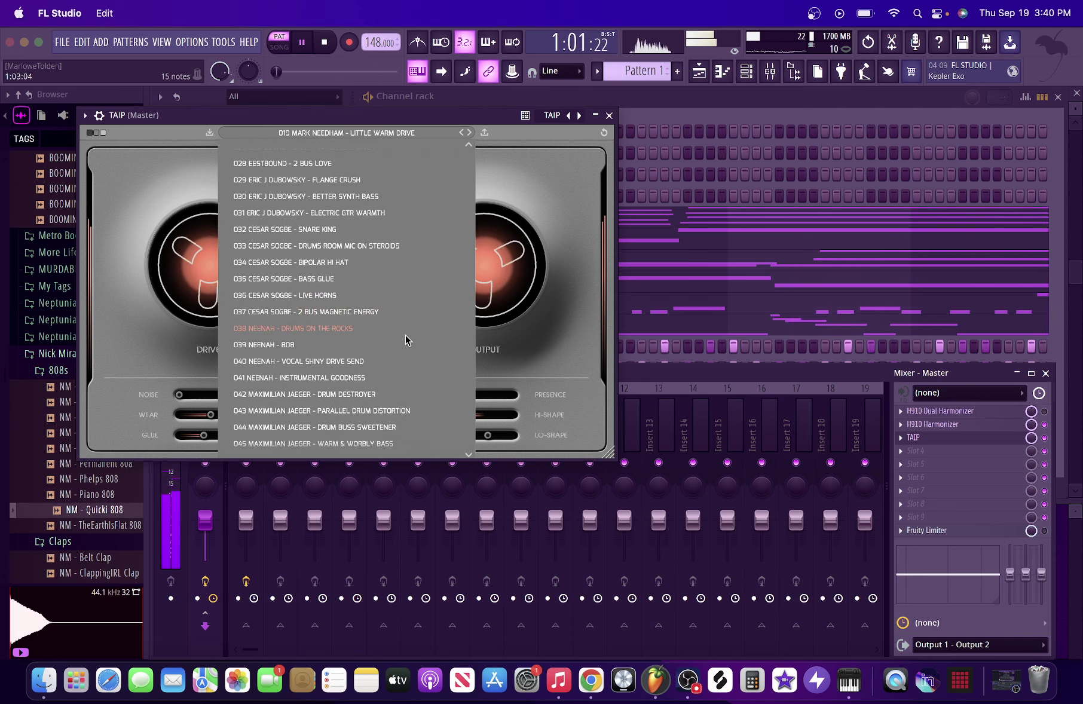
scroll(407, 339, down, 2)
scroll(407, 340, down, 1)
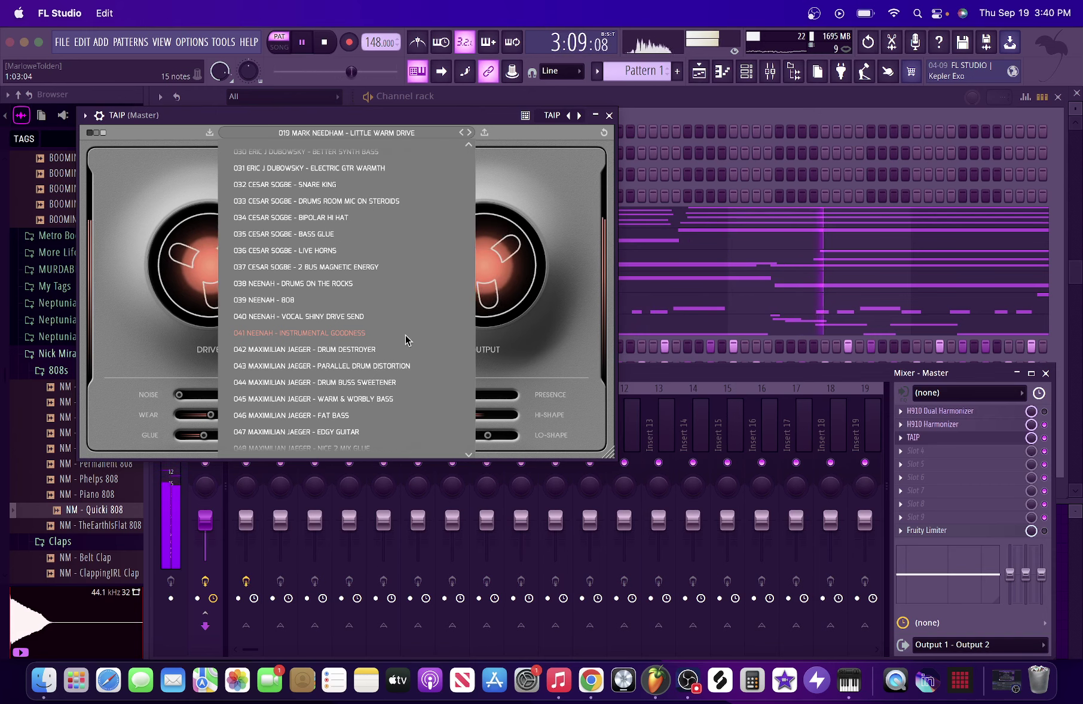
scroll(406, 340, down, 2)
scroll(407, 340, down, 4)
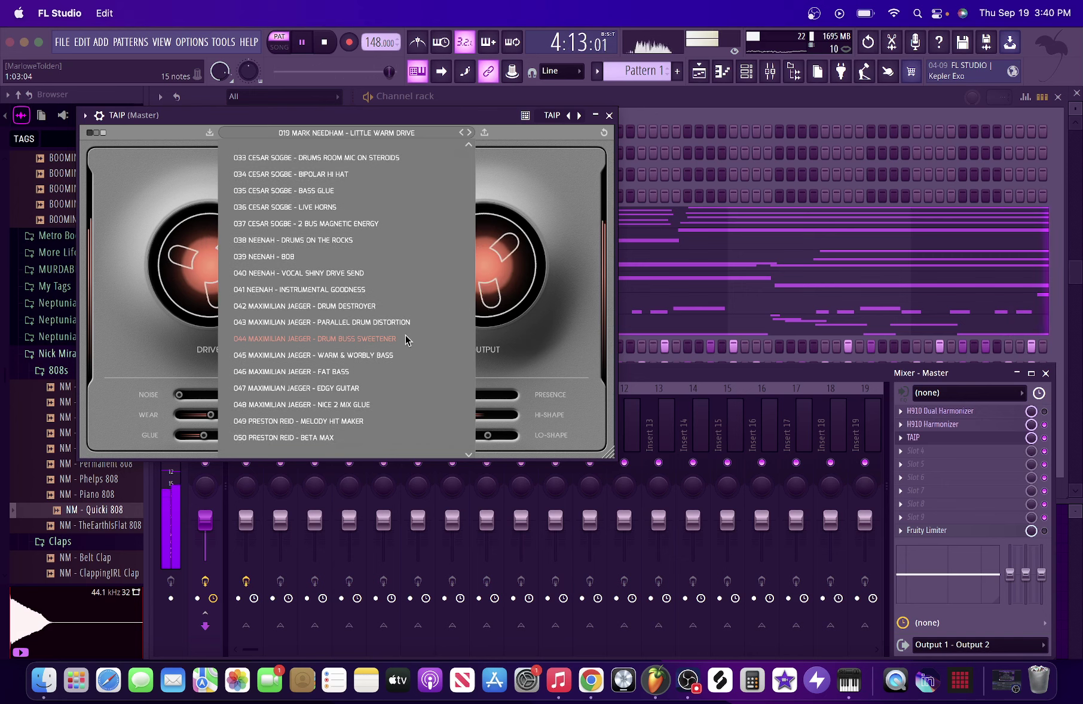
scroll(406, 339, down, 1)
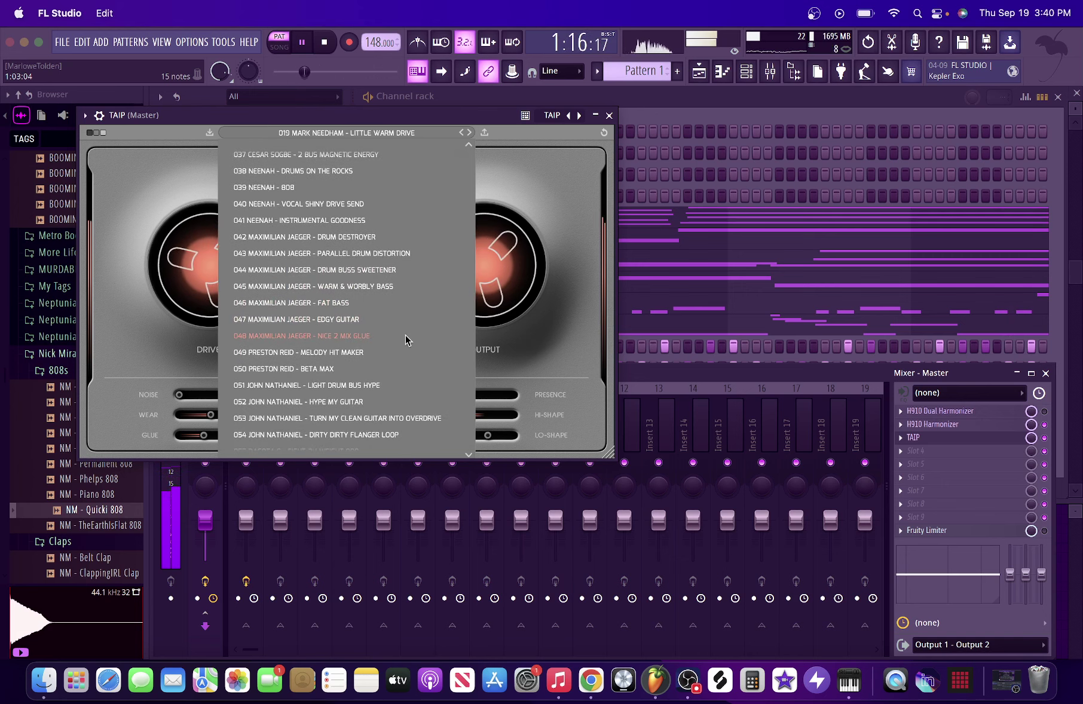
scroll(406, 339, down, 6)
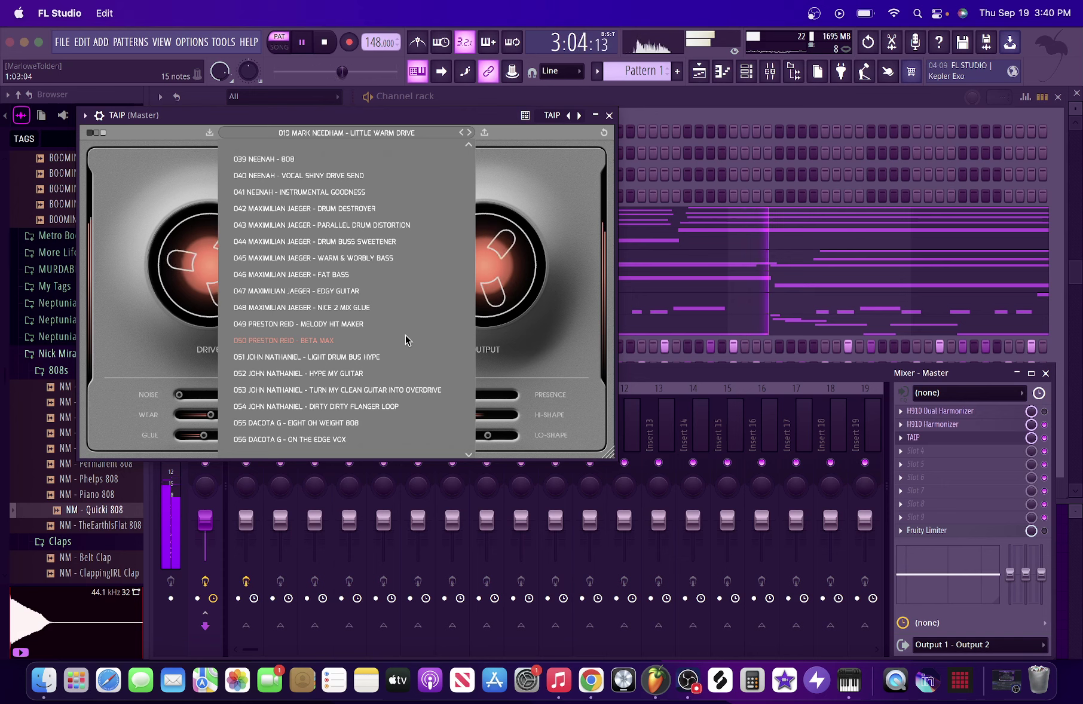
scroll(406, 340, down, 1)
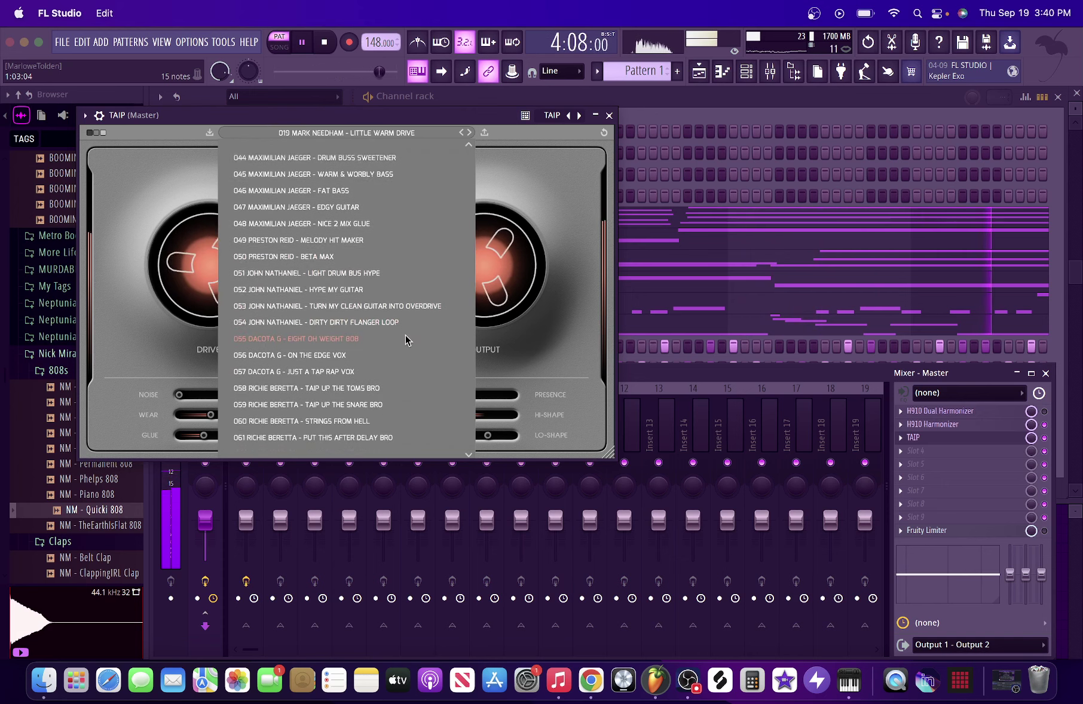
scroll(407, 339, up, 2)
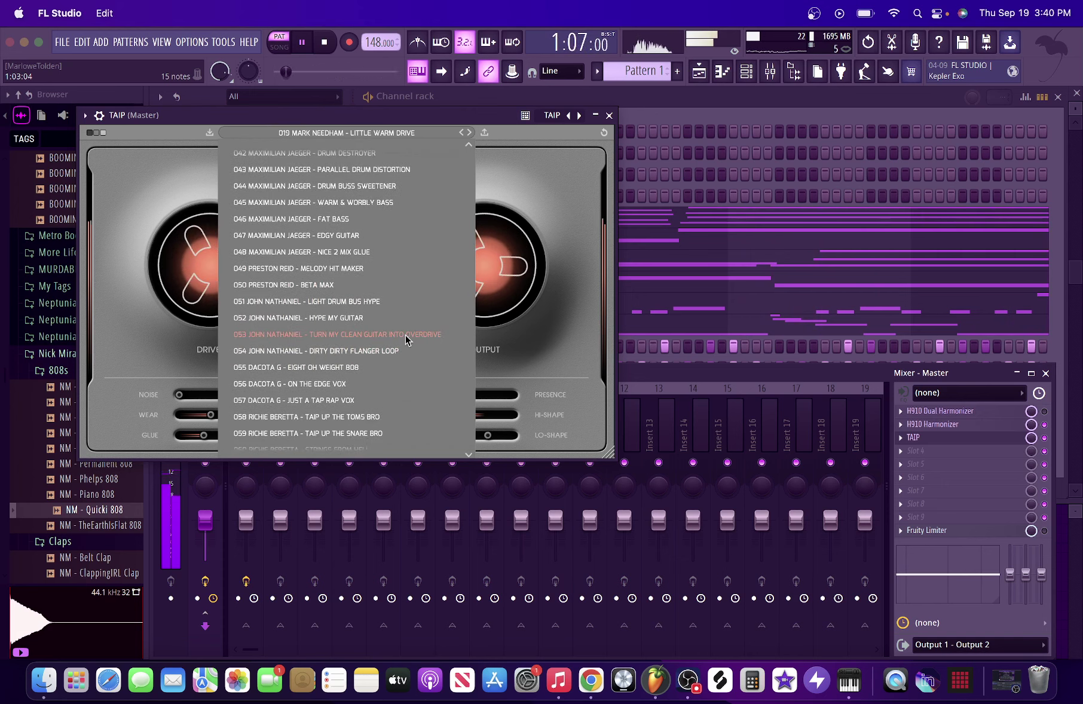
click(359, 251)
Try the 029 Flange Crush preset in TAIP
click(383, 138)
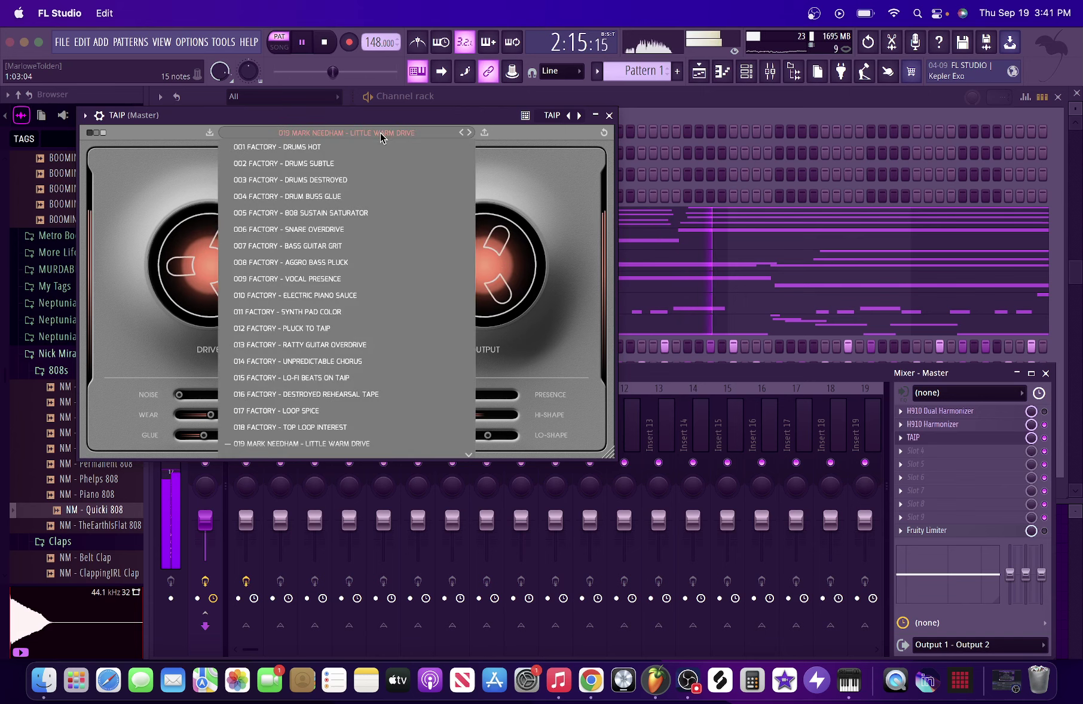
scroll(353, 358, down, 8)
scroll(328, 375, down, 4)
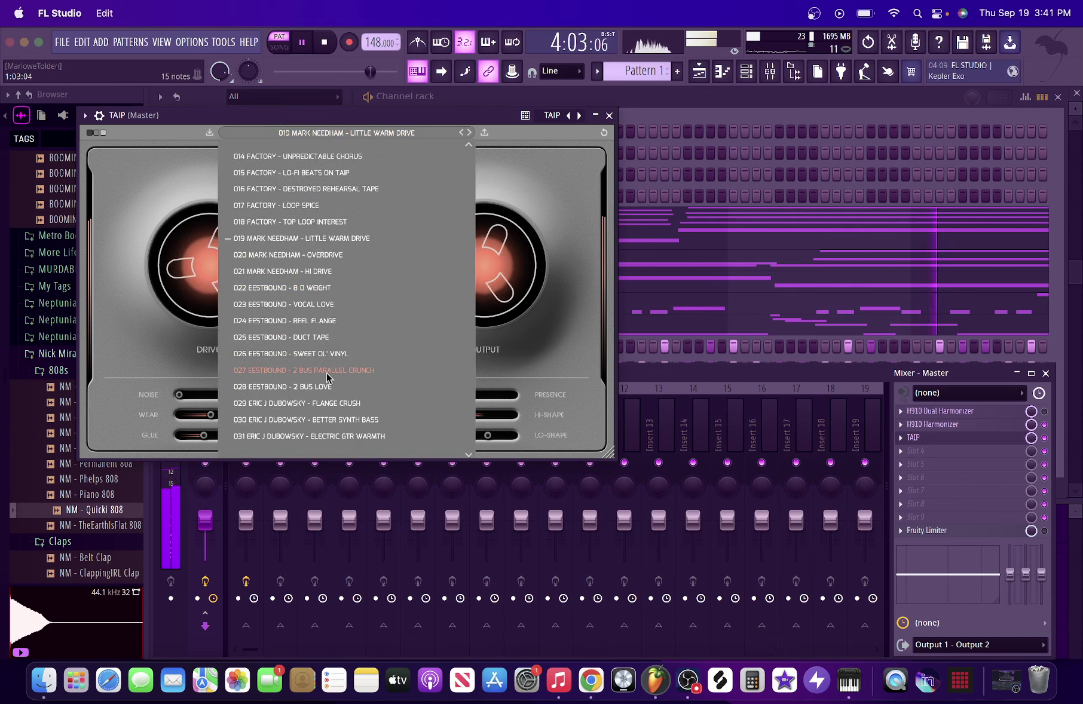
scroll(327, 376, down, 5)
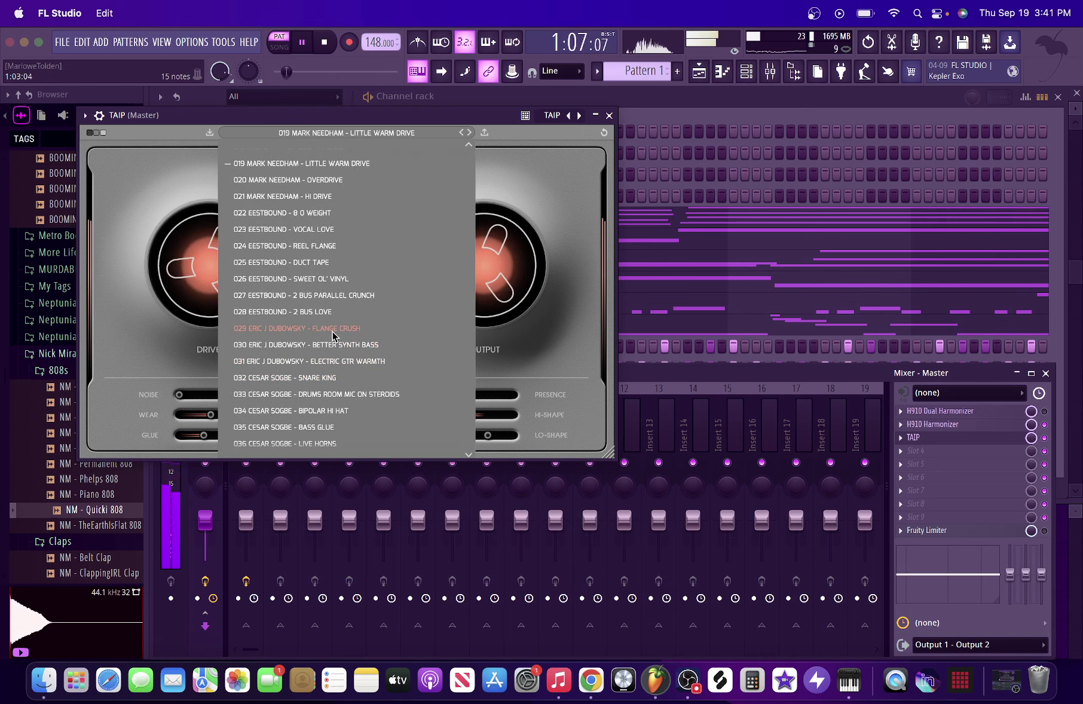
click(332, 333)
Change the TAIP preset to 048 Nice 2 Mix Glue
click(352, 133)
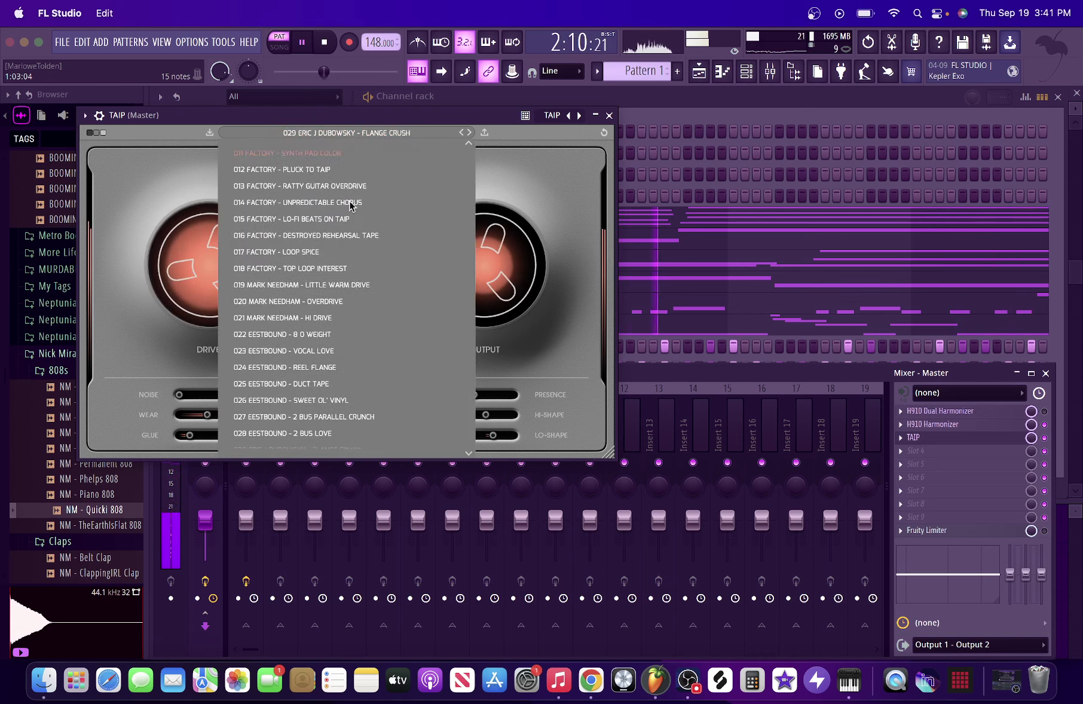
scroll(348, 357, down, 20)
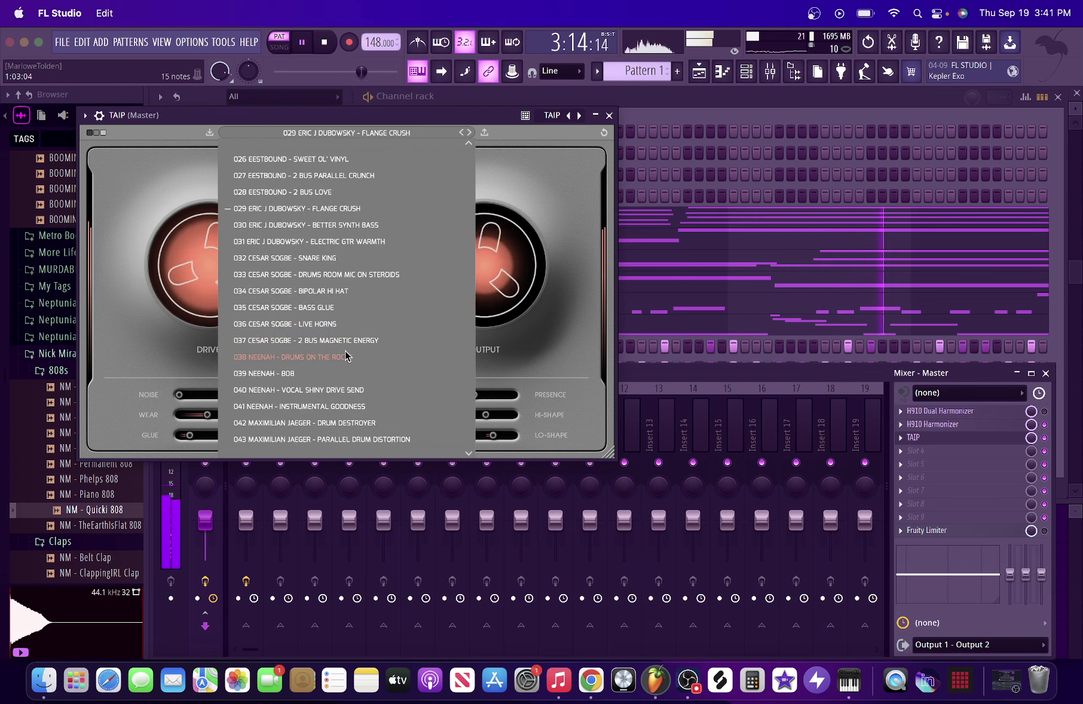
scroll(346, 356, down, 9)
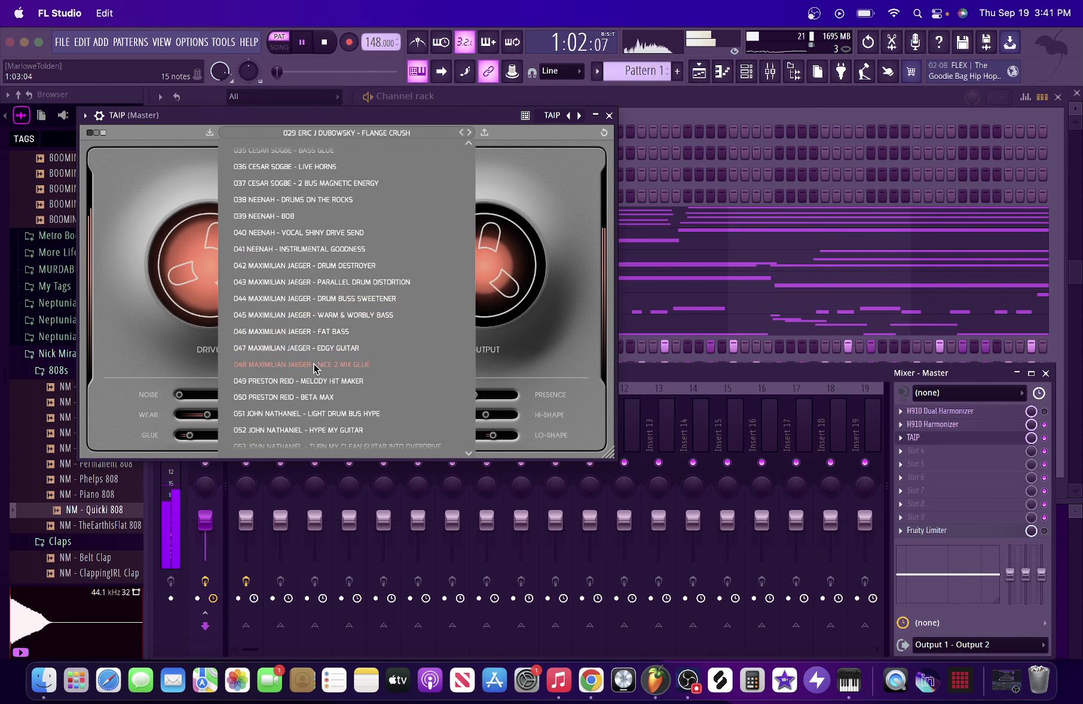
click(297, 365)
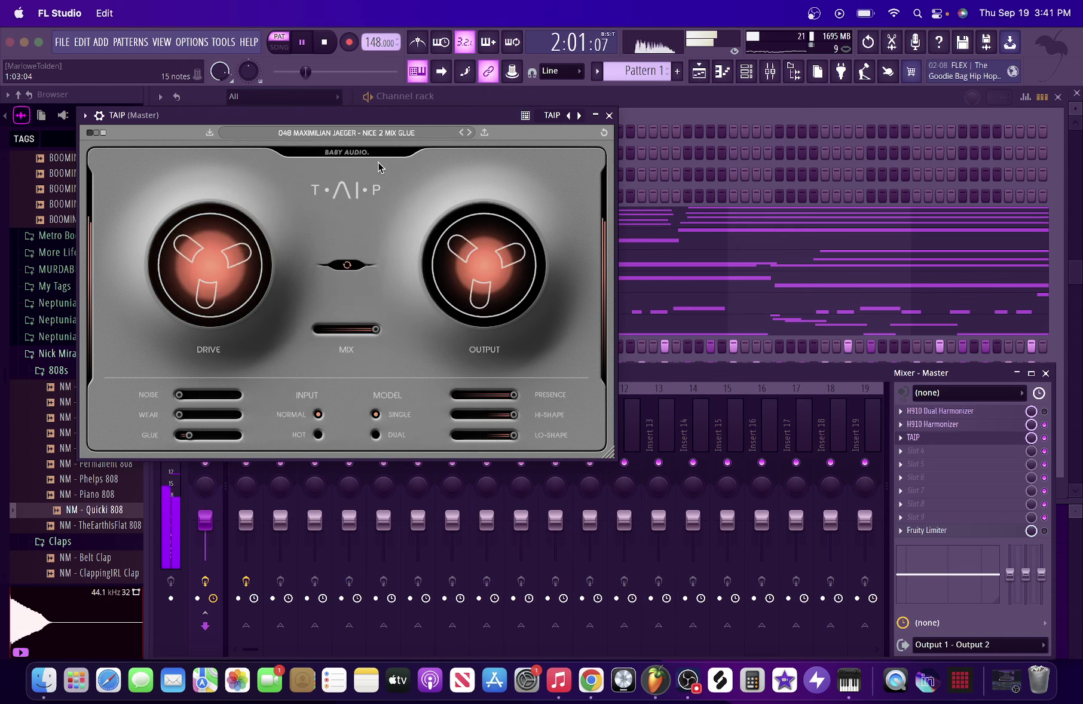
Load the 087 Lofi Your Beat preset in TAIP and audition it on the playing pattern
click(364, 132)
scroll(332, 321, down, 18)
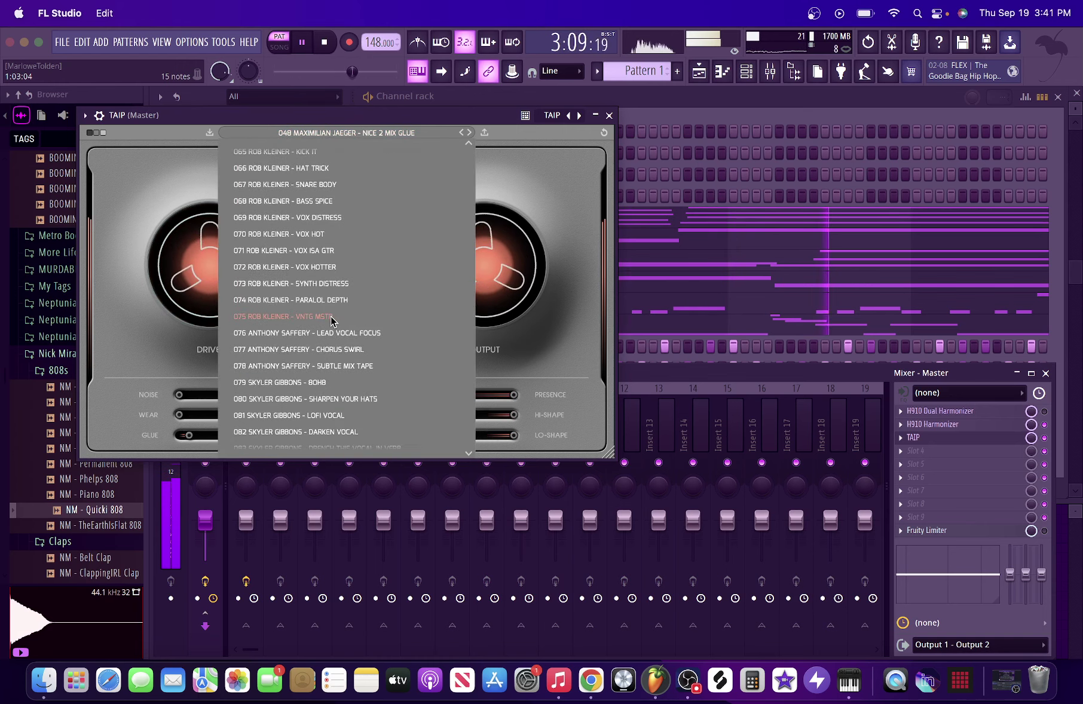
scroll(329, 323, down, 5)
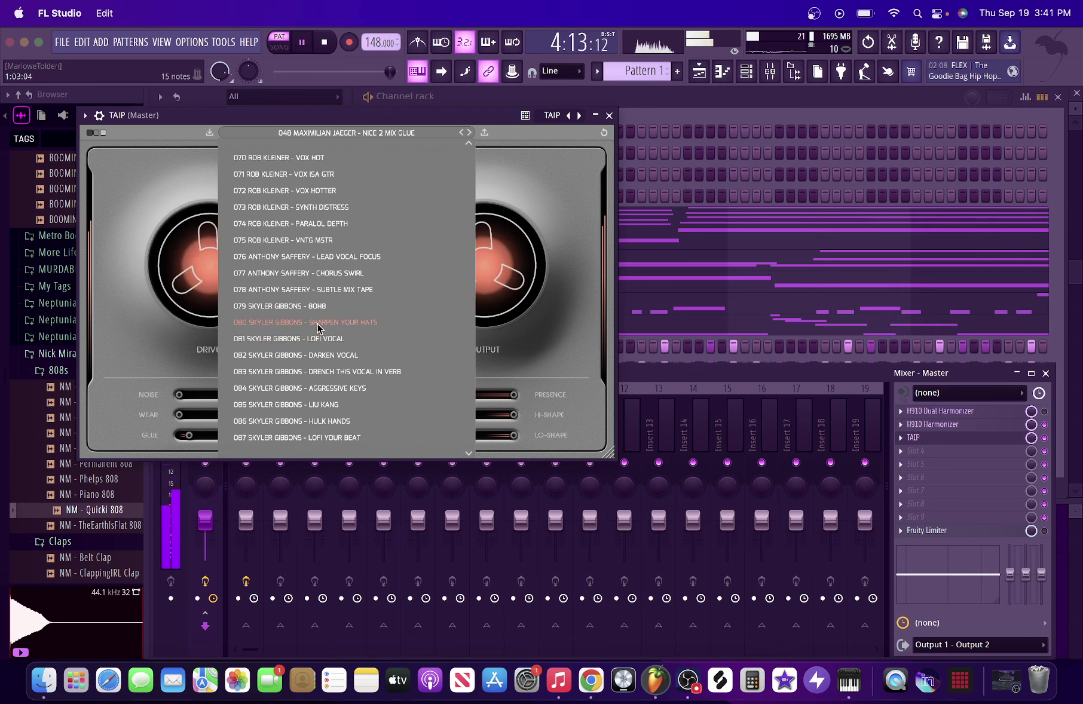
scroll(317, 328, down, 8)
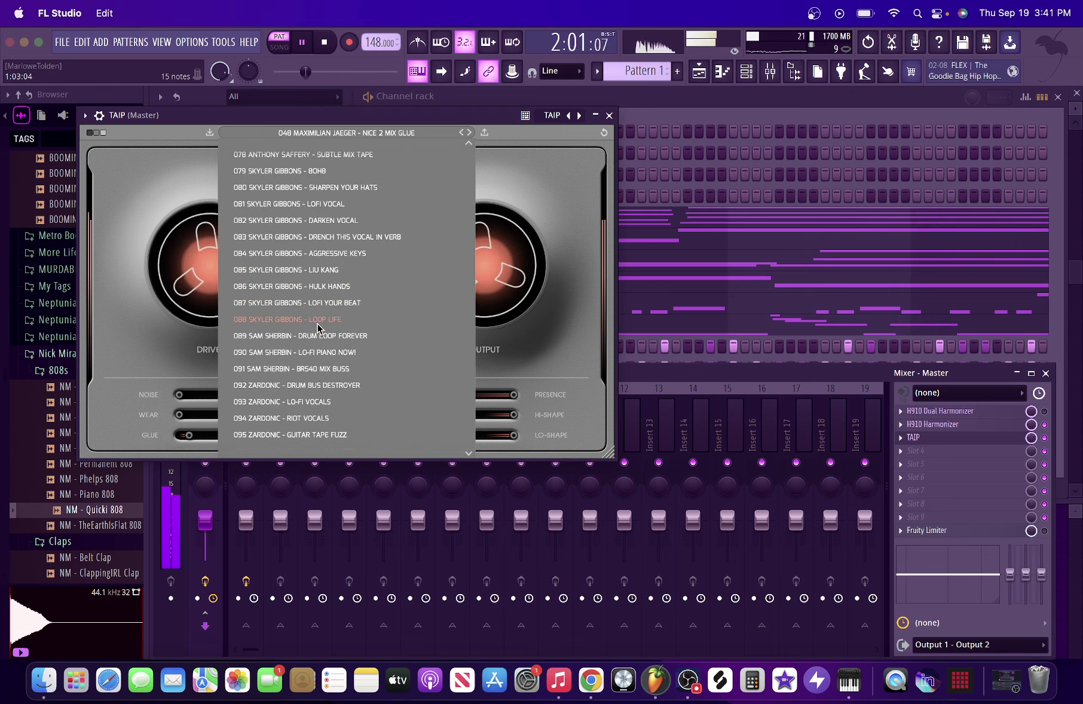
click(309, 303)
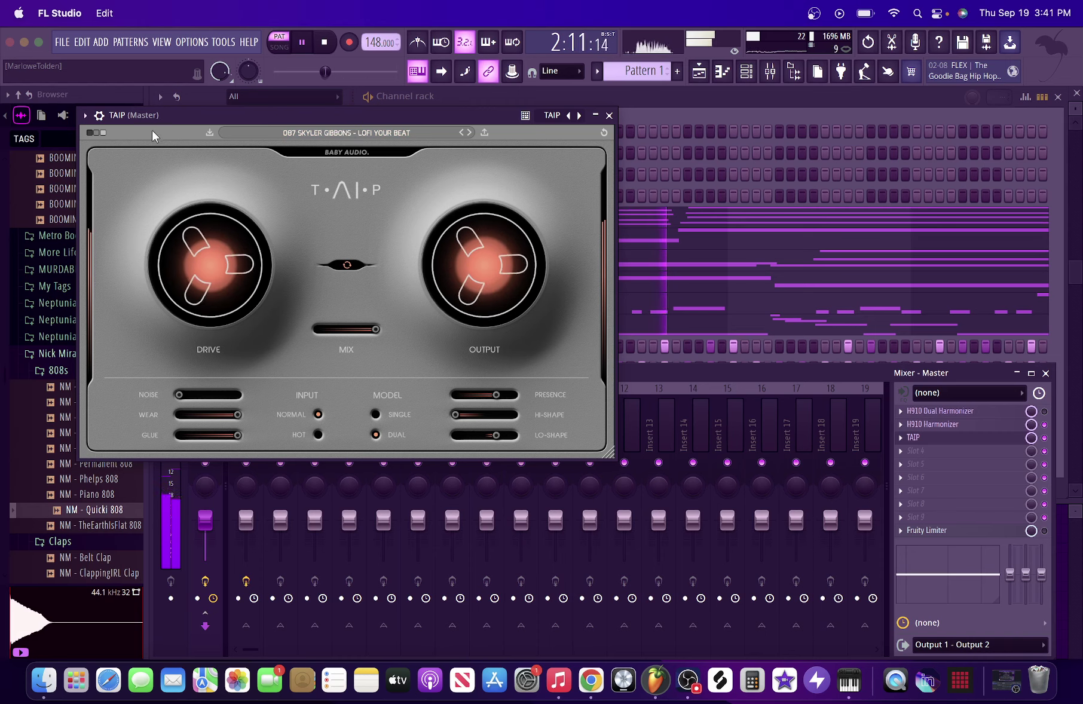
Switch TAIP's interface to the black color theme and load the 115 Lofi Sauce preset
click(94, 133)
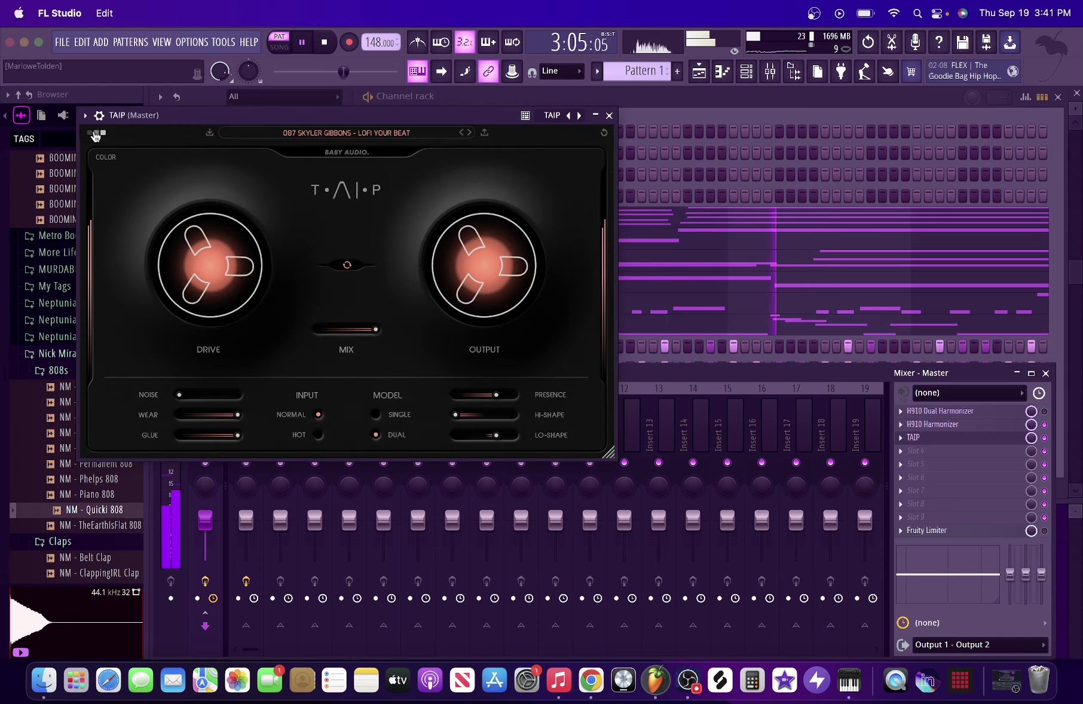
click(350, 137)
scroll(355, 330, down, 7)
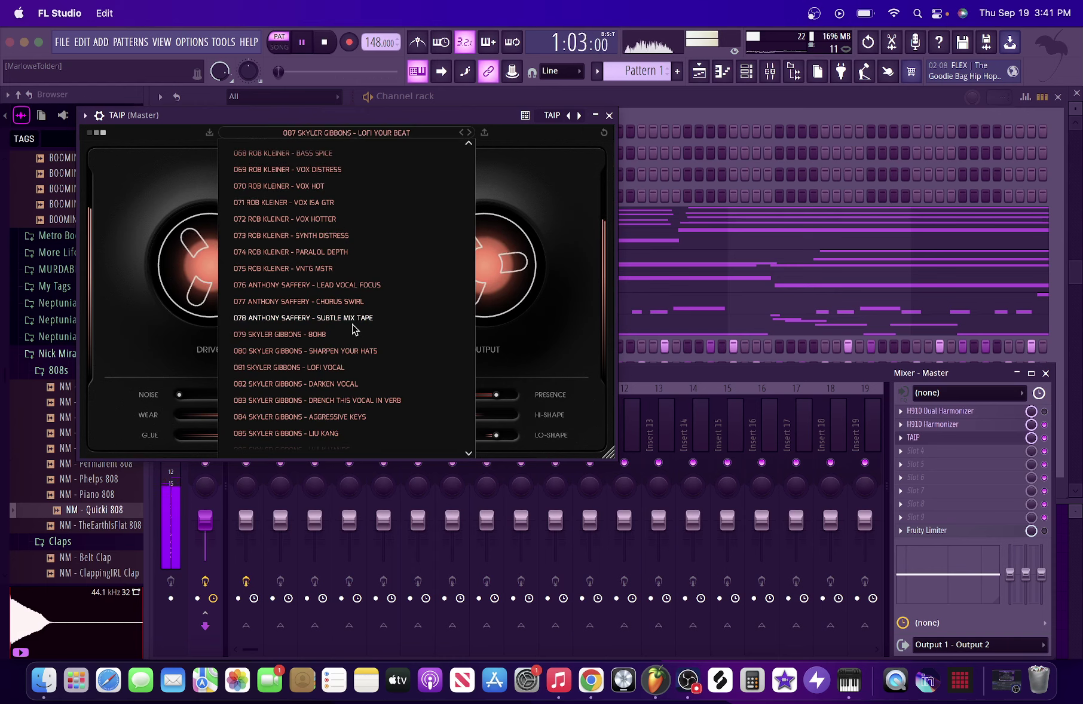
scroll(355, 329, down, 4)
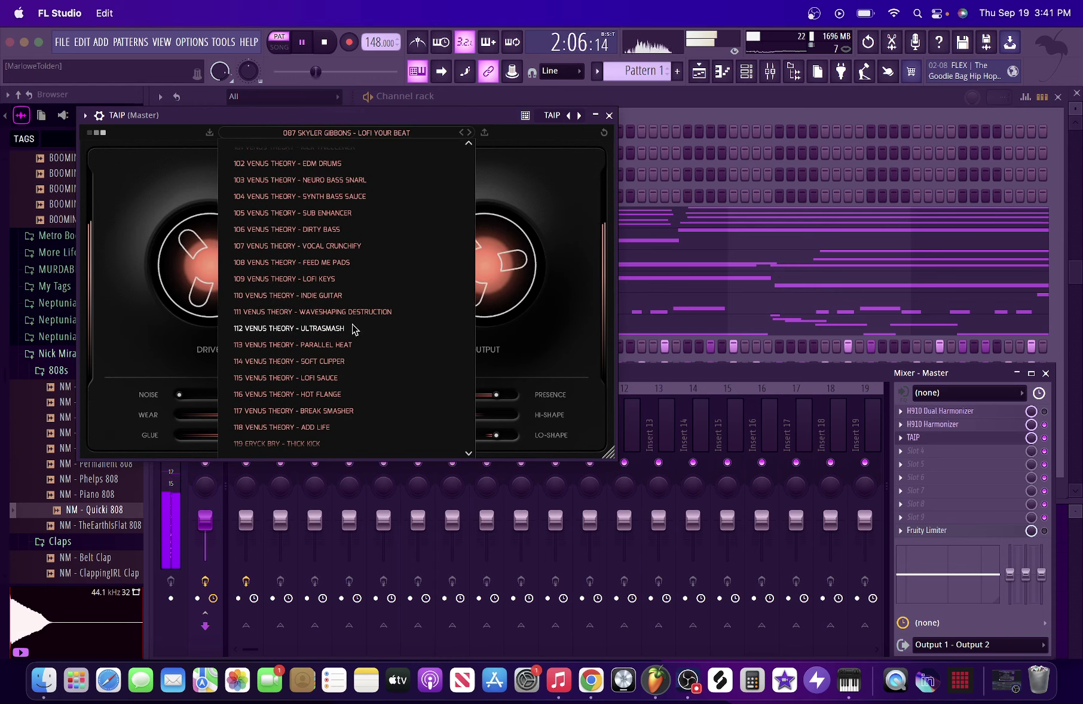
scroll(352, 329, down, 6)
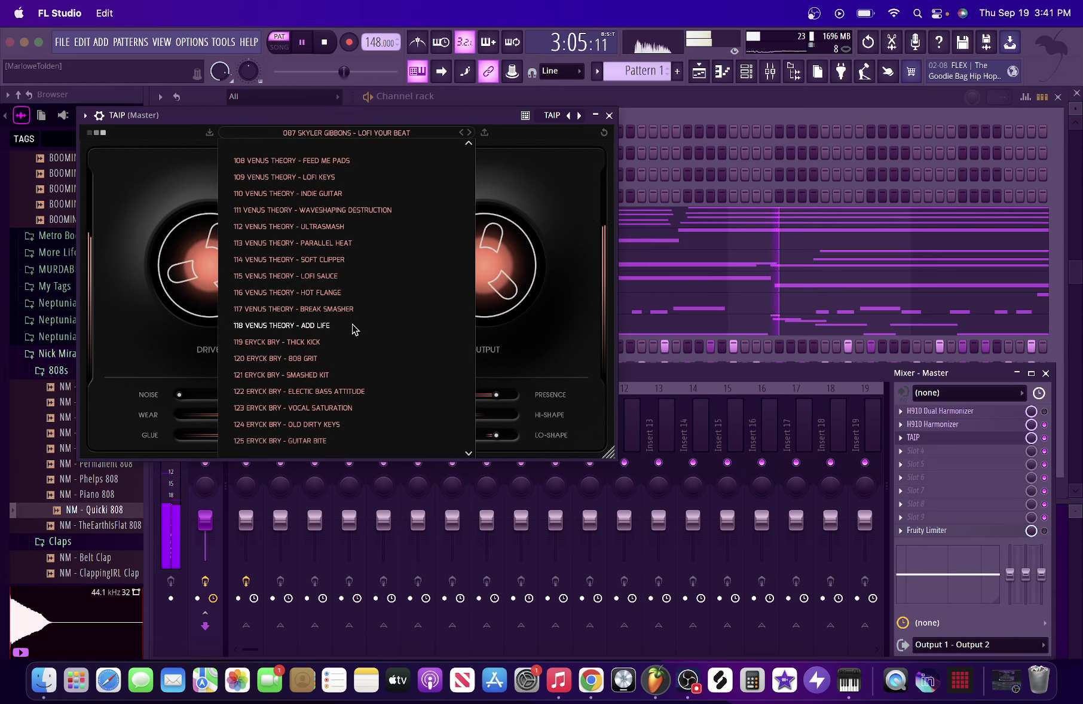
click(317, 276)
Try the 124 Old Dirty Keys preset in TAIP on the playing pattern
click(353, 133)
scroll(349, 297, down, 10)
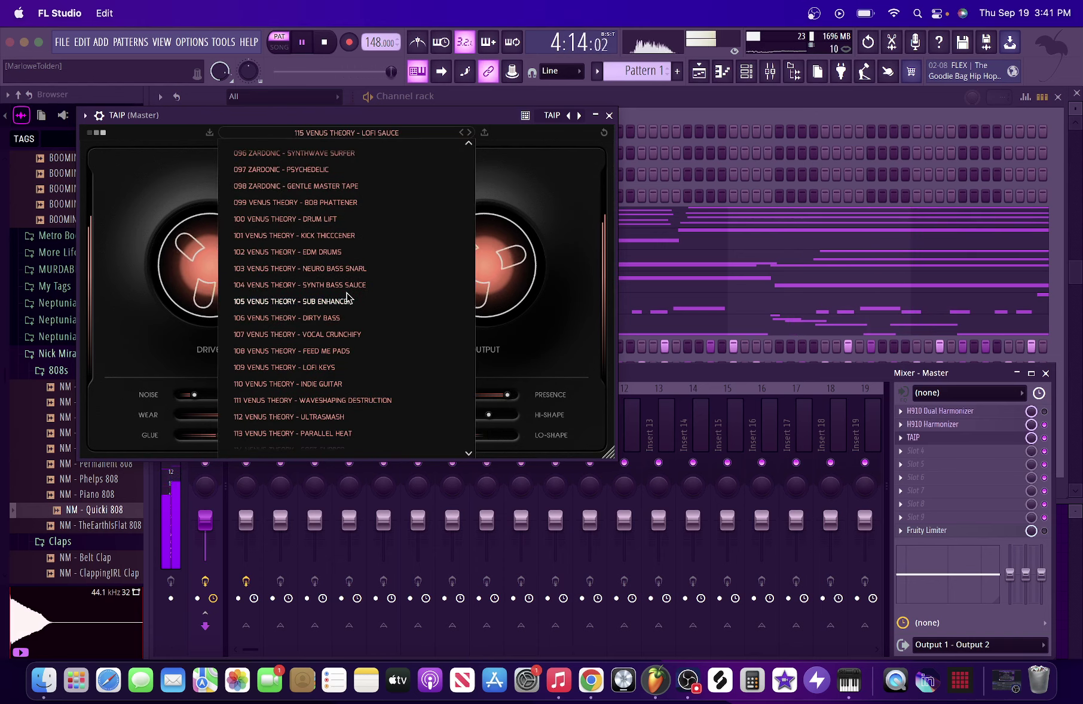
scroll(349, 297, down, 2)
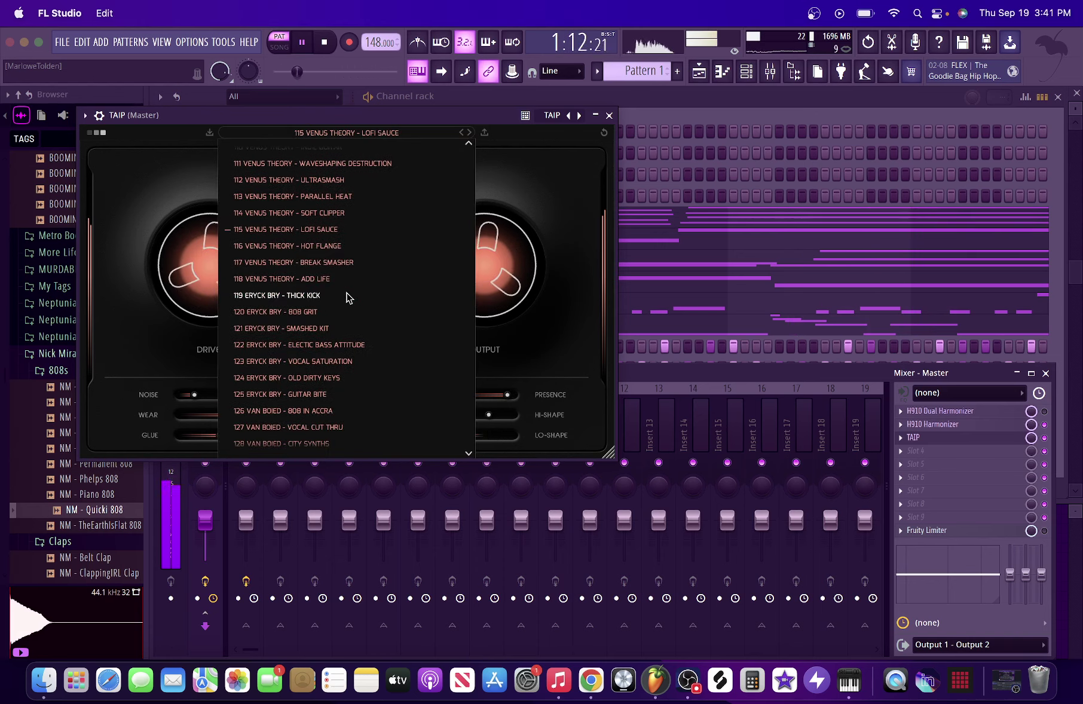
click(318, 378)
Try TAIP's 133 Flanged 1, 134 Flanged 2 and 135 Flanged 3 presets one after another
click(377, 133)
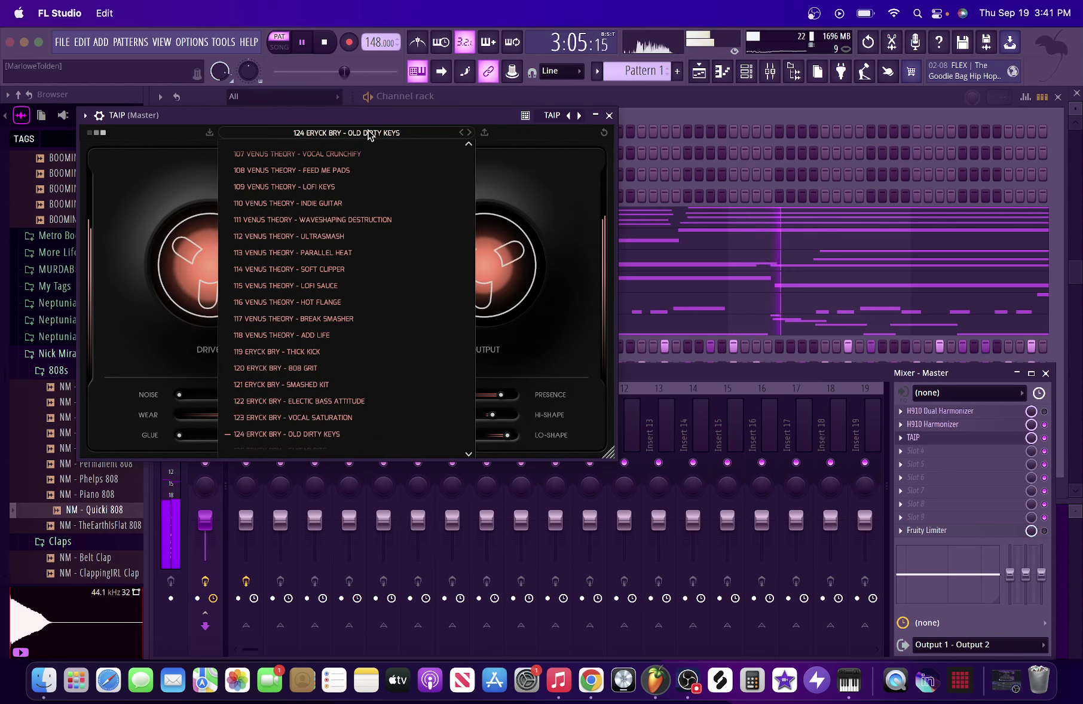
scroll(385, 334, down, 17)
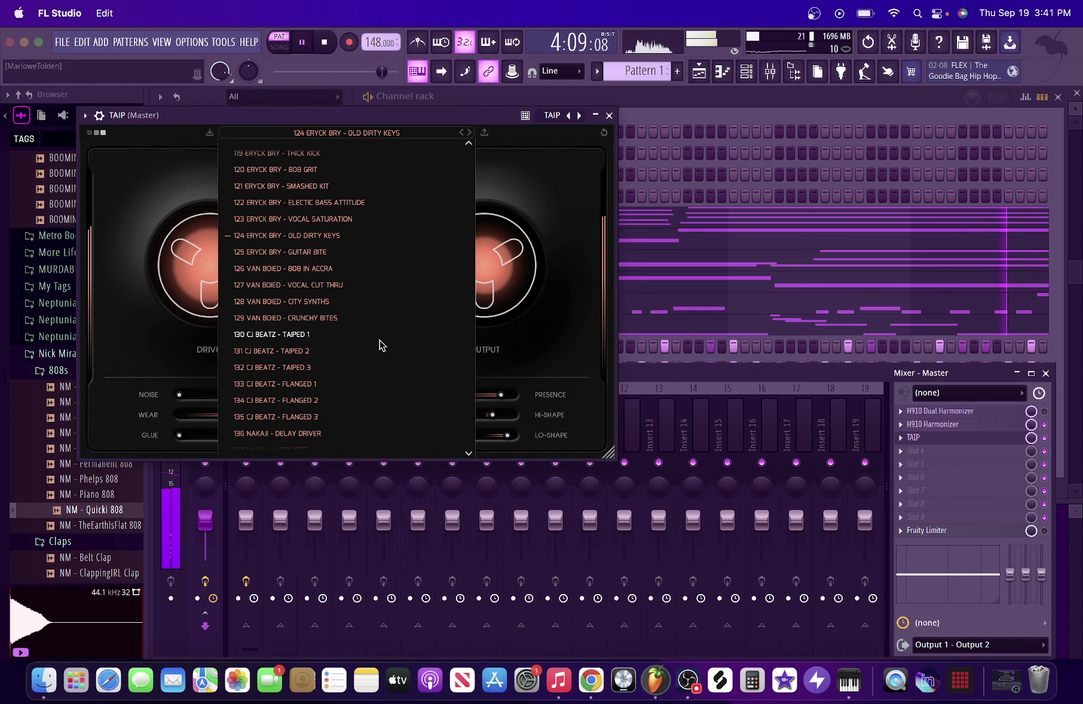
scroll(381, 345, down, 1)
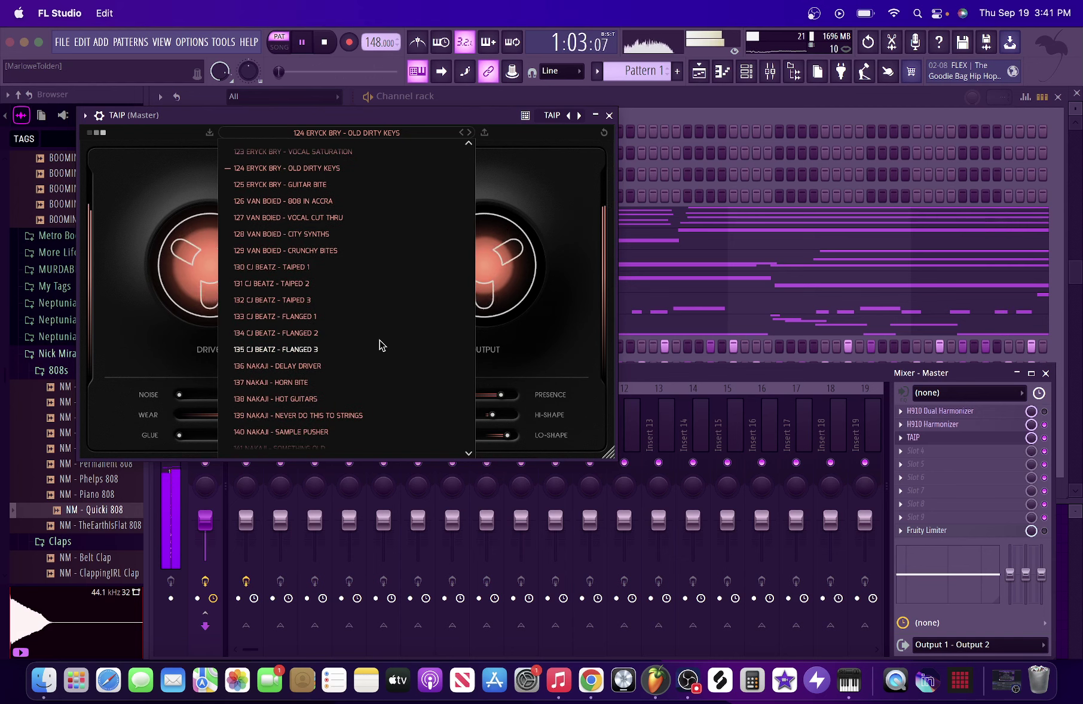
click(302, 317)
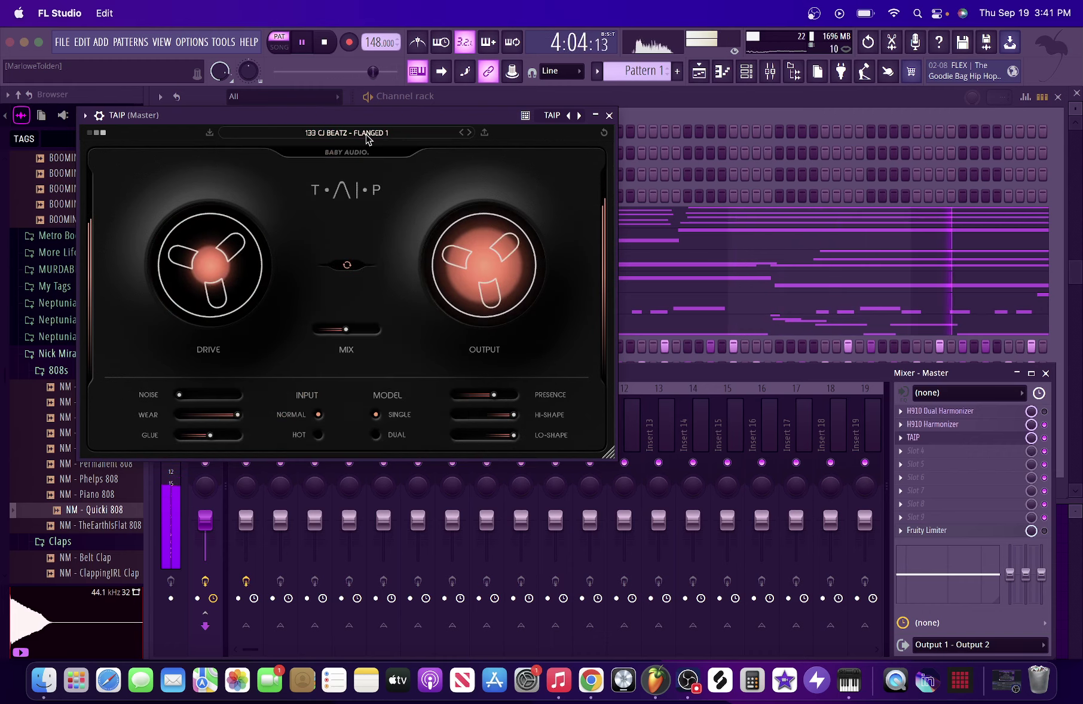
click(469, 133)
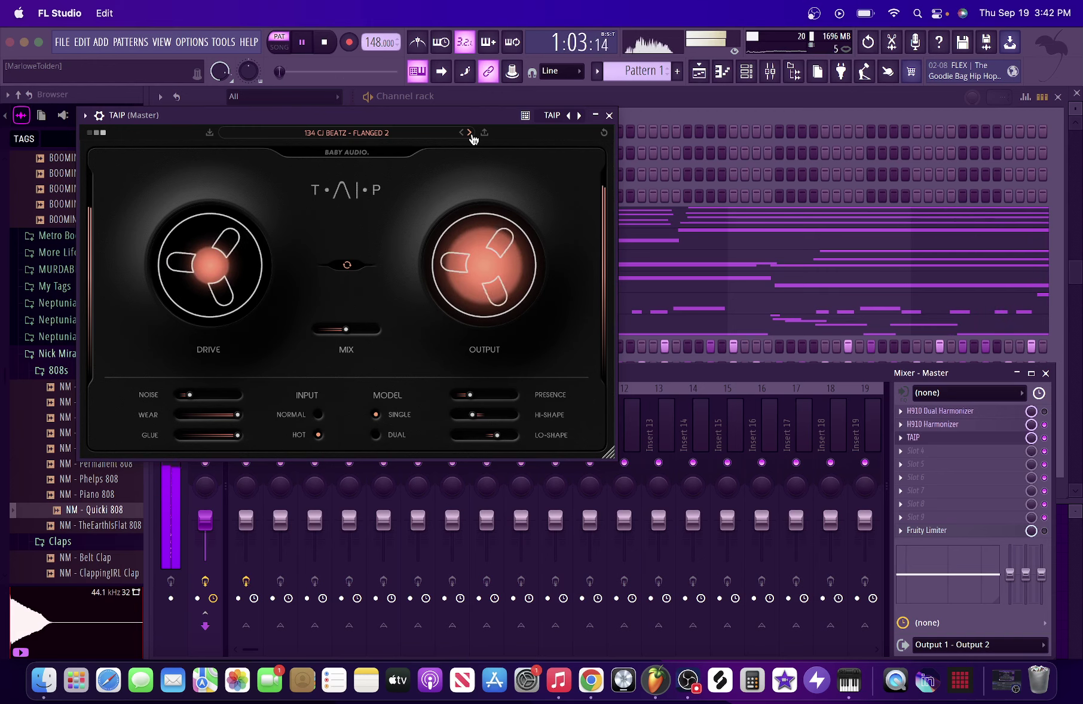
click(470, 133)
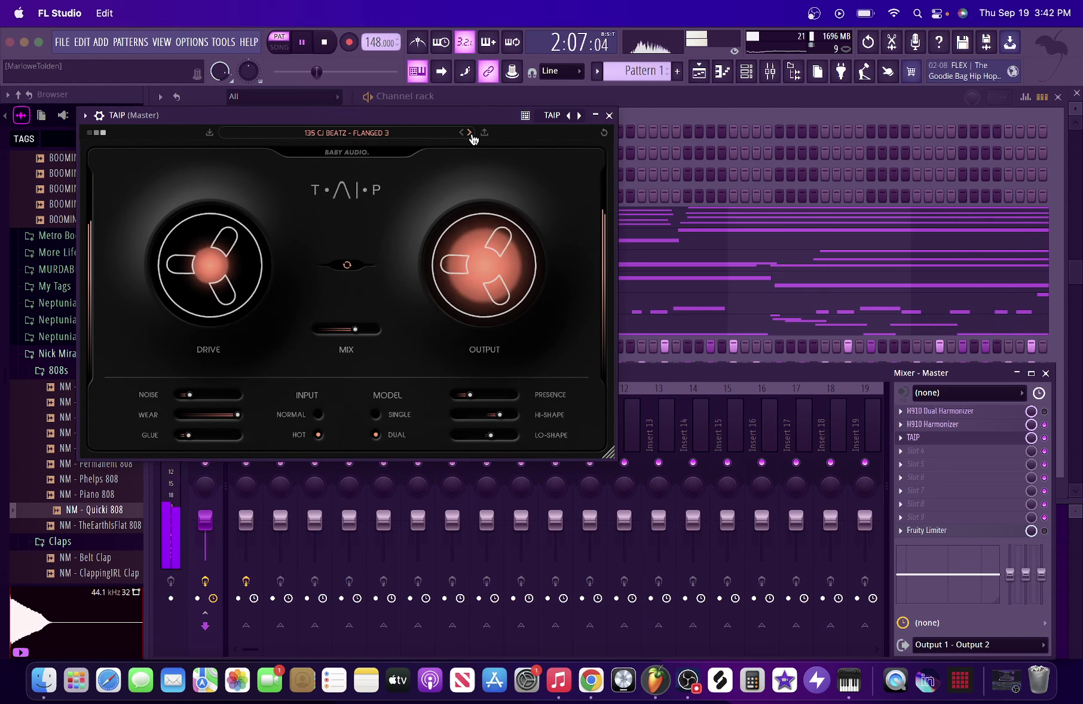
Load the 118 Add Life preset in TAIP and close the plugin window
click(402, 134)
scroll(361, 351, down, 2)
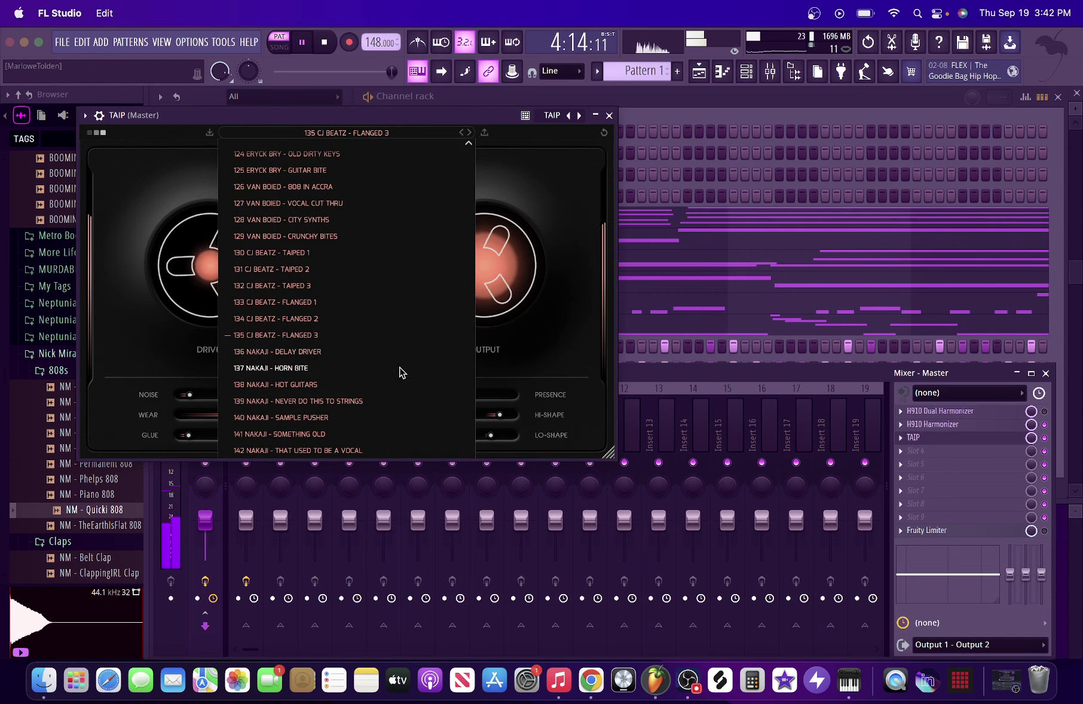
scroll(422, 379, up, 5)
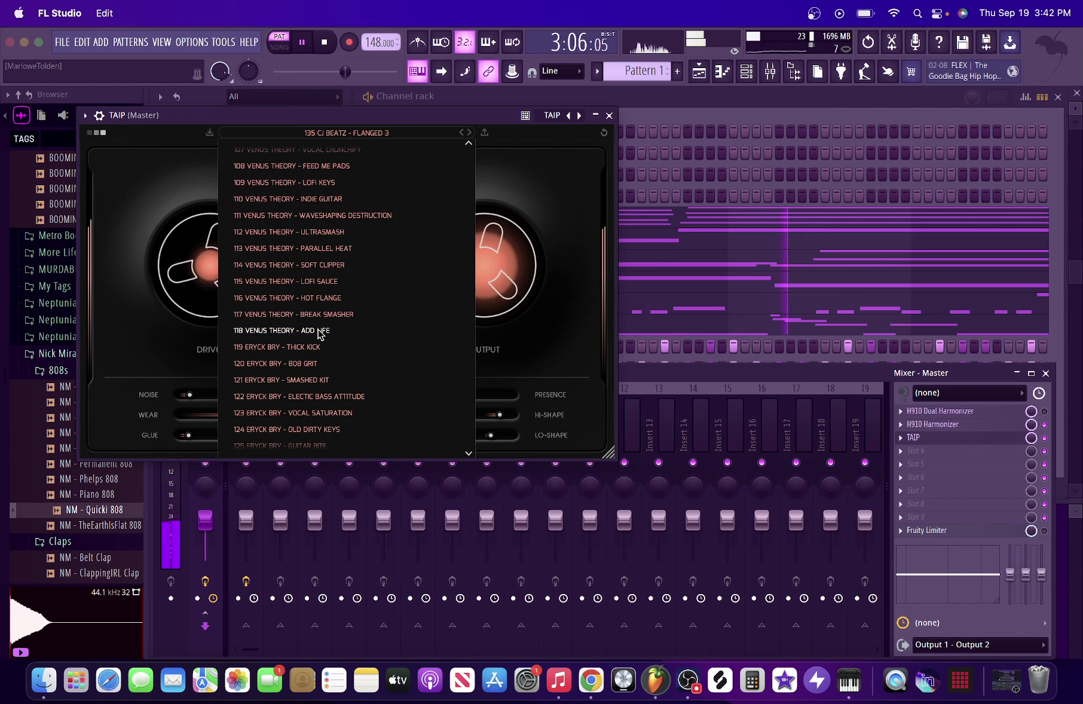
click(326, 326)
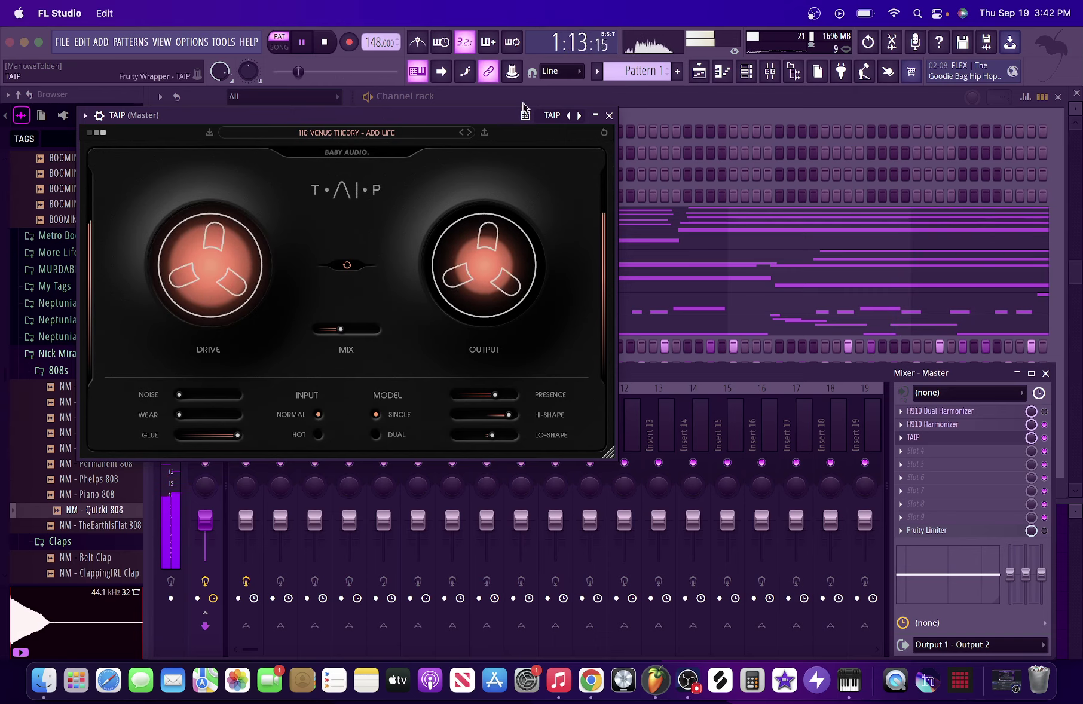
click(610, 115)
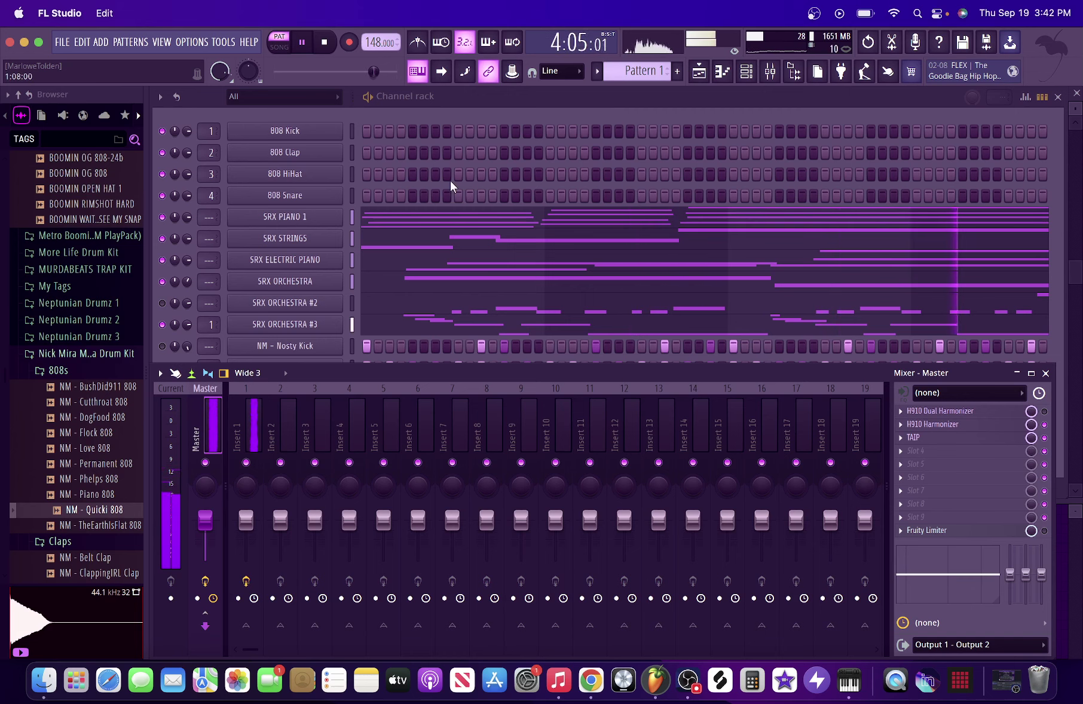
Audition SRX ORCHESTRA #2 in place of SRX ORCHESTRA #3, reducing its channel volume, and mute it again
click(165, 308)
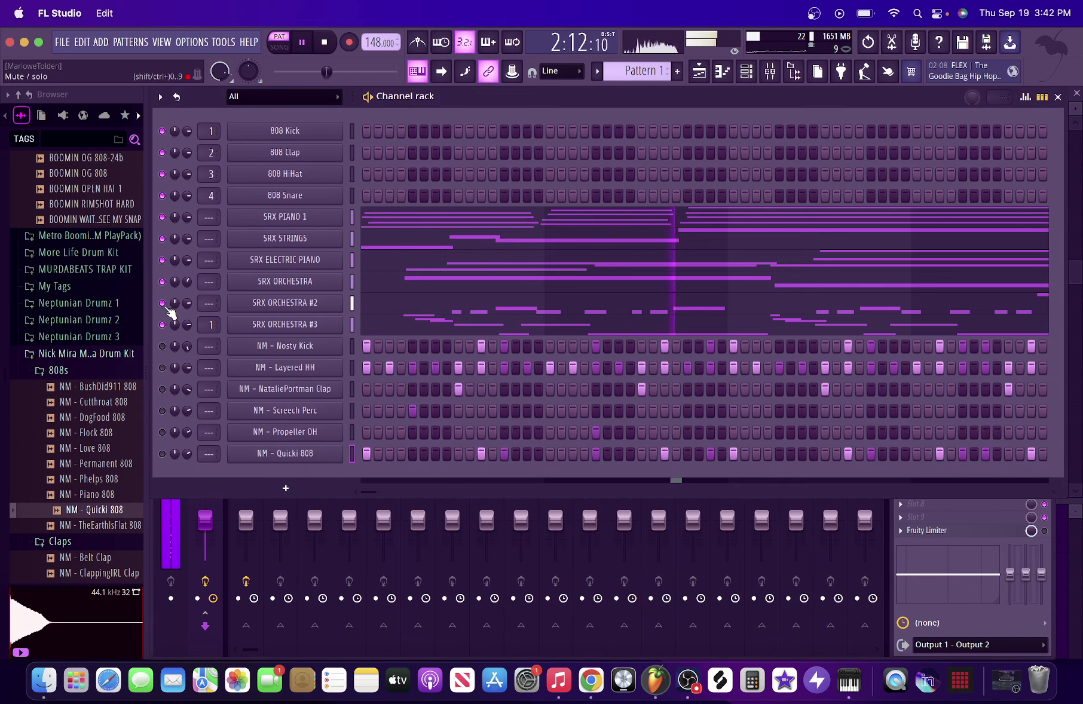
drag(187, 304, 187, 314)
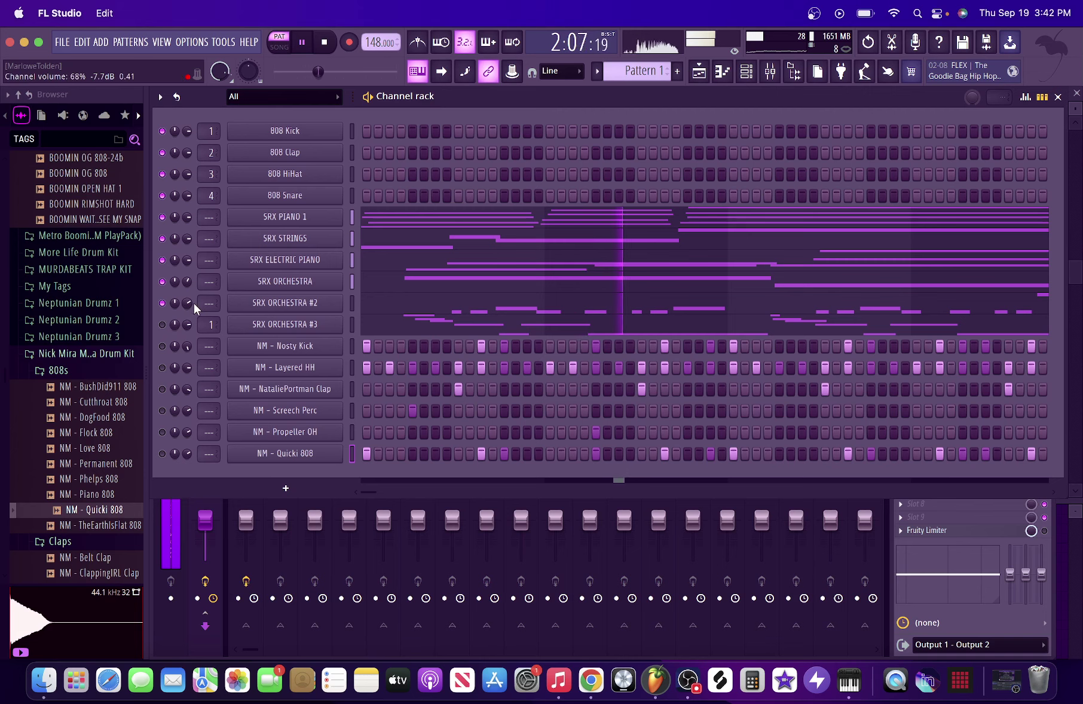
drag(188, 303, 188, 310)
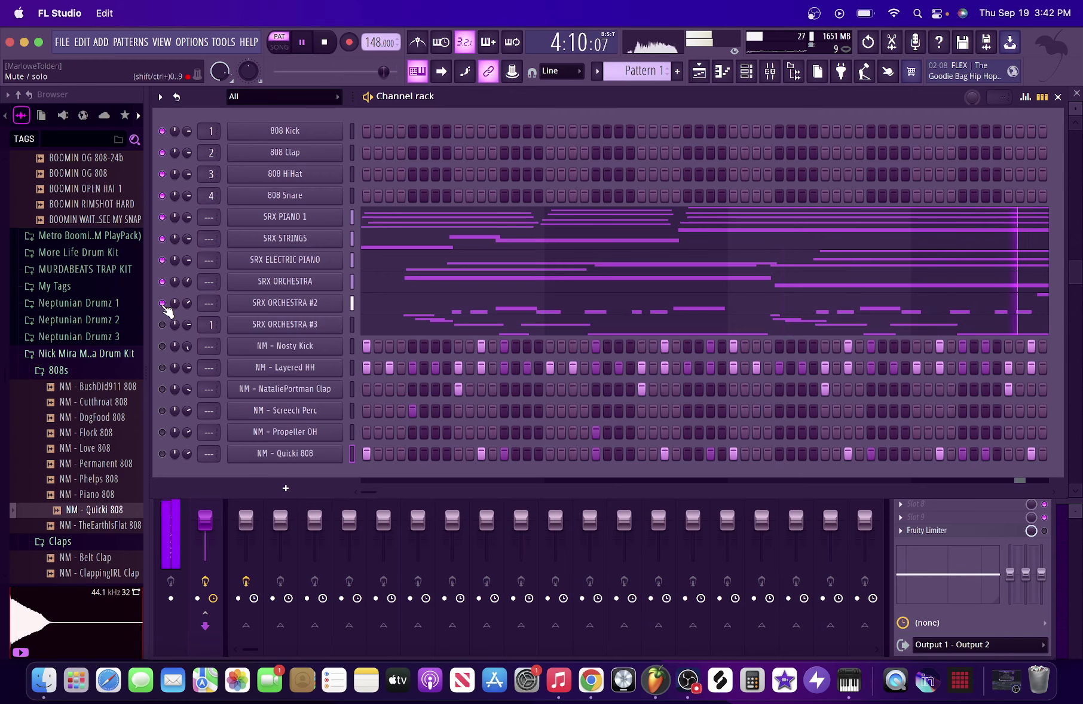
click(162, 303)
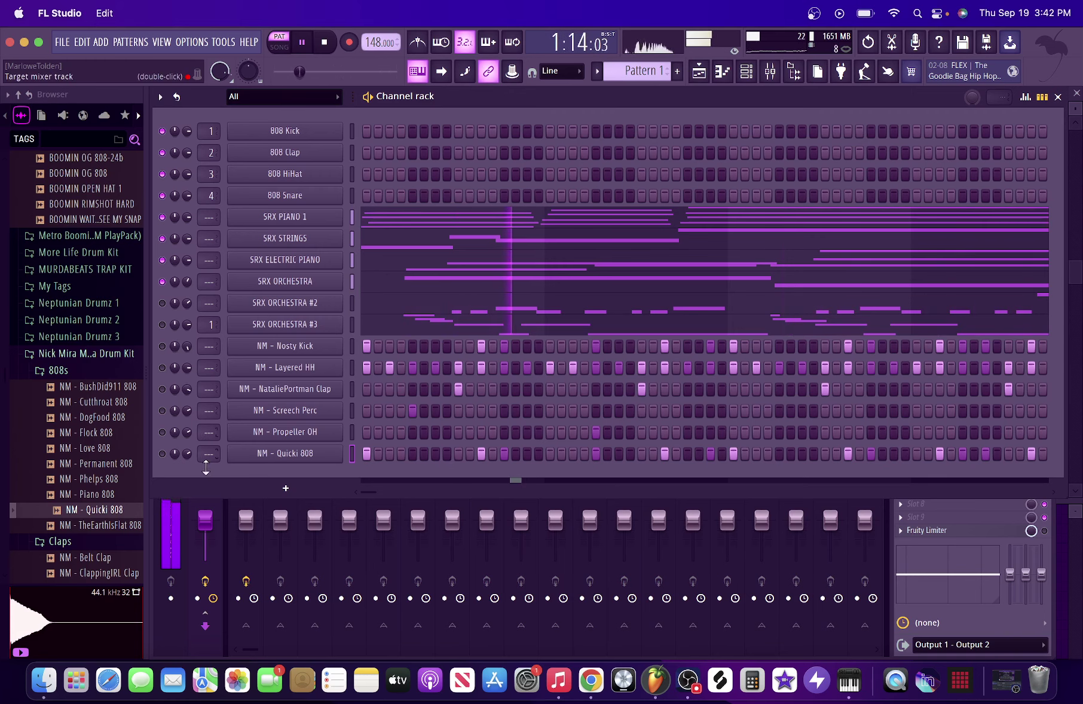
Add Fruity Parametric EQ 2 to the Master's fourth effect slot
click(188, 551)
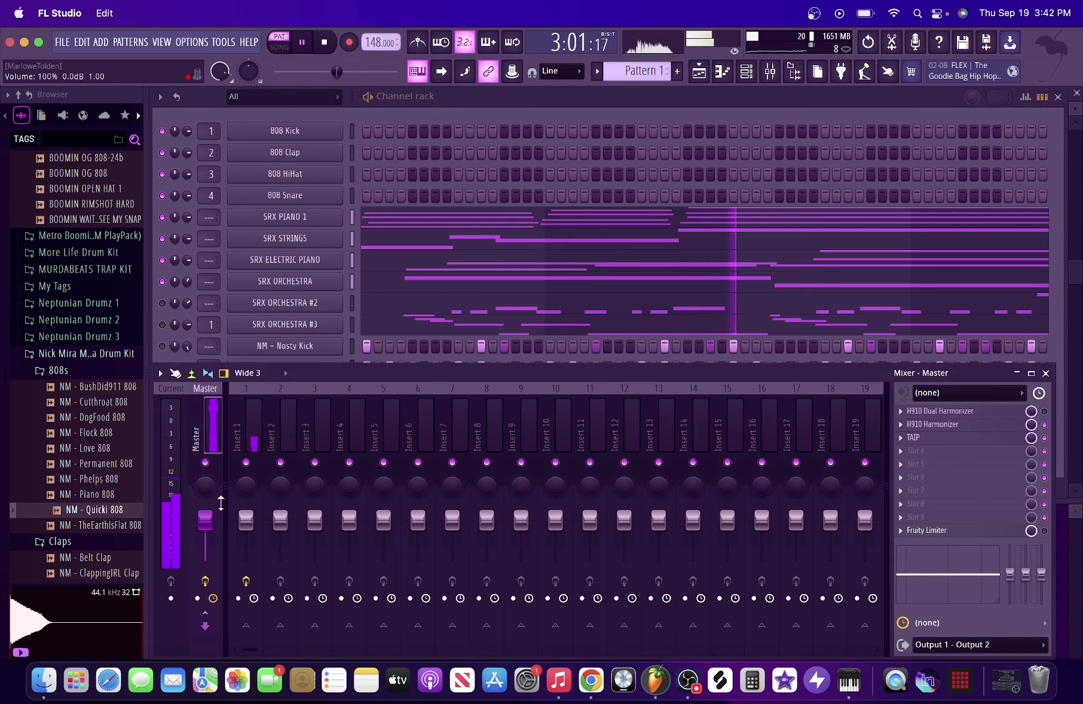
click(916, 451)
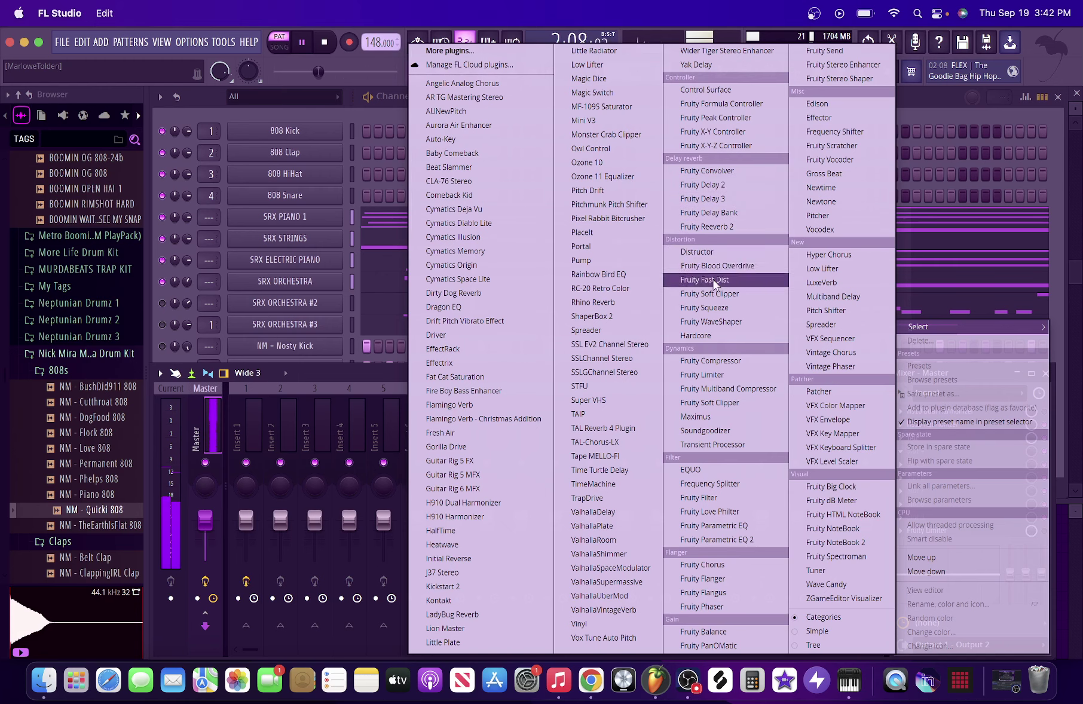
click(712, 540)
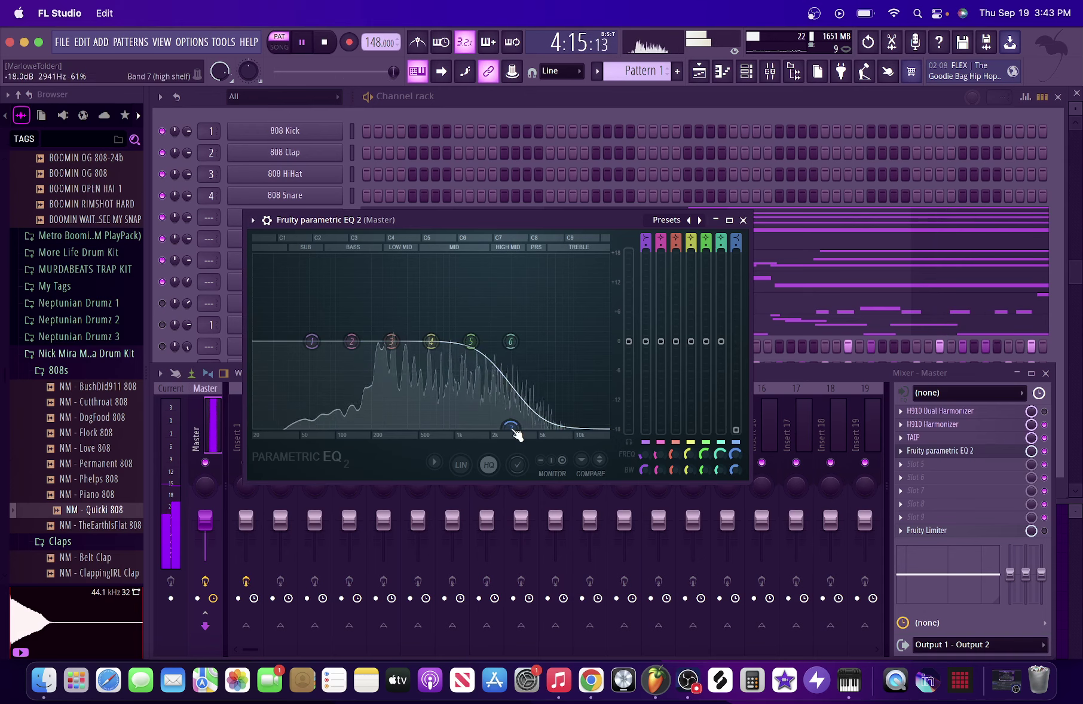
Roll off the Master's lows with EQ band 1 at 249 Hz and -18 dB, and its highs with band 7 at about -18 dB
drag(311, 341, 383, 433)
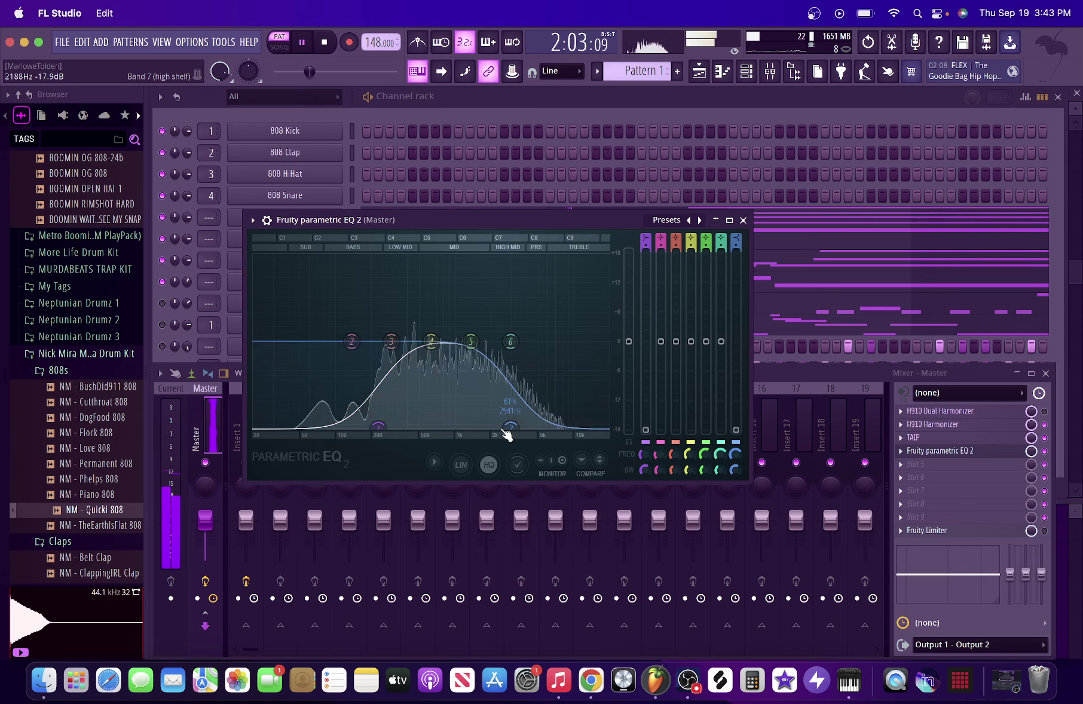
mouse_move(511, 427)
mouse_down()
mouse_move(528, 427)
mouse_move(518, 427)
mouse_up()
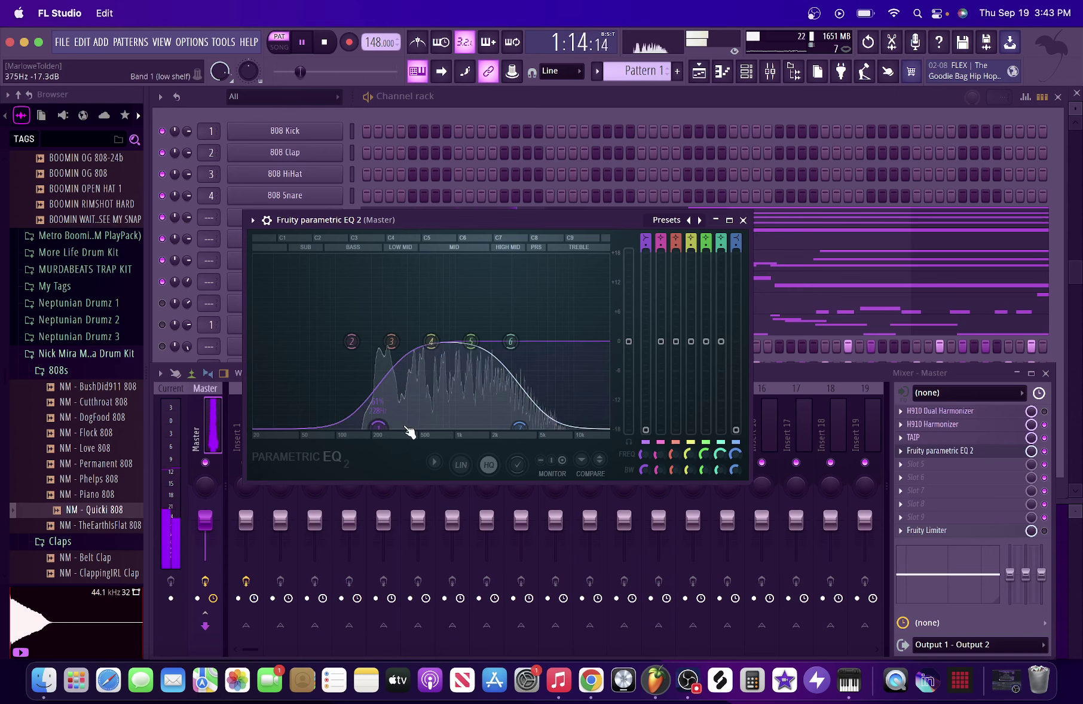
drag(383, 430, 383, 427)
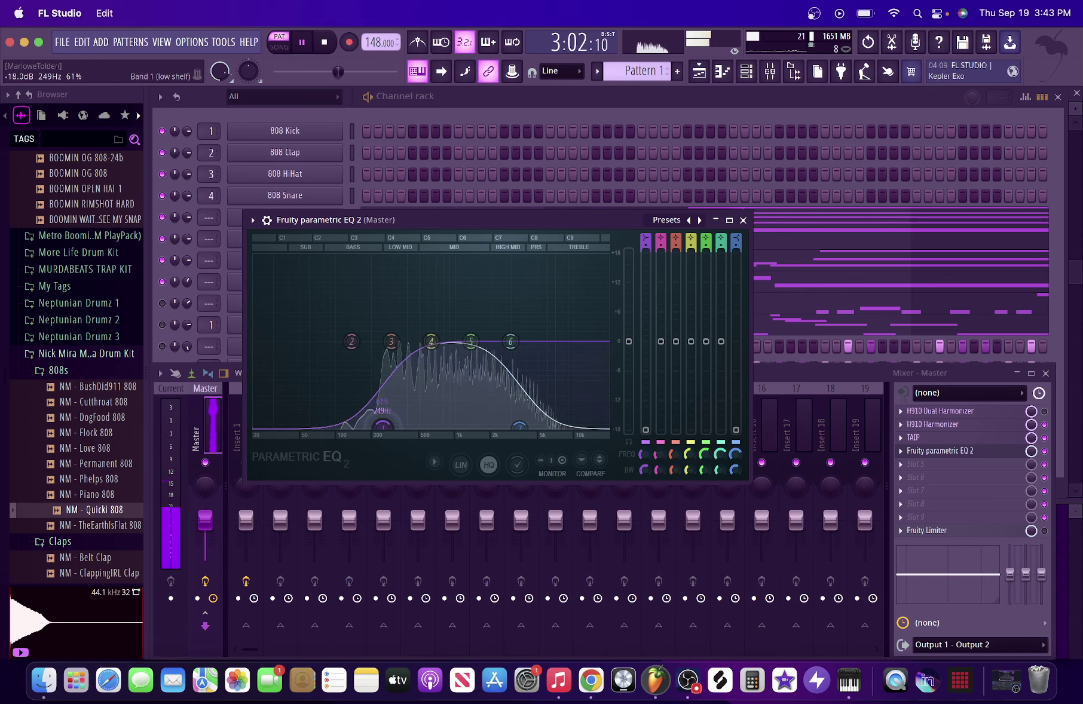
Move the EQ window clear of the channel controls and unmute SRX ORCHESTRA #3
drag(451, 221, 632, 201)
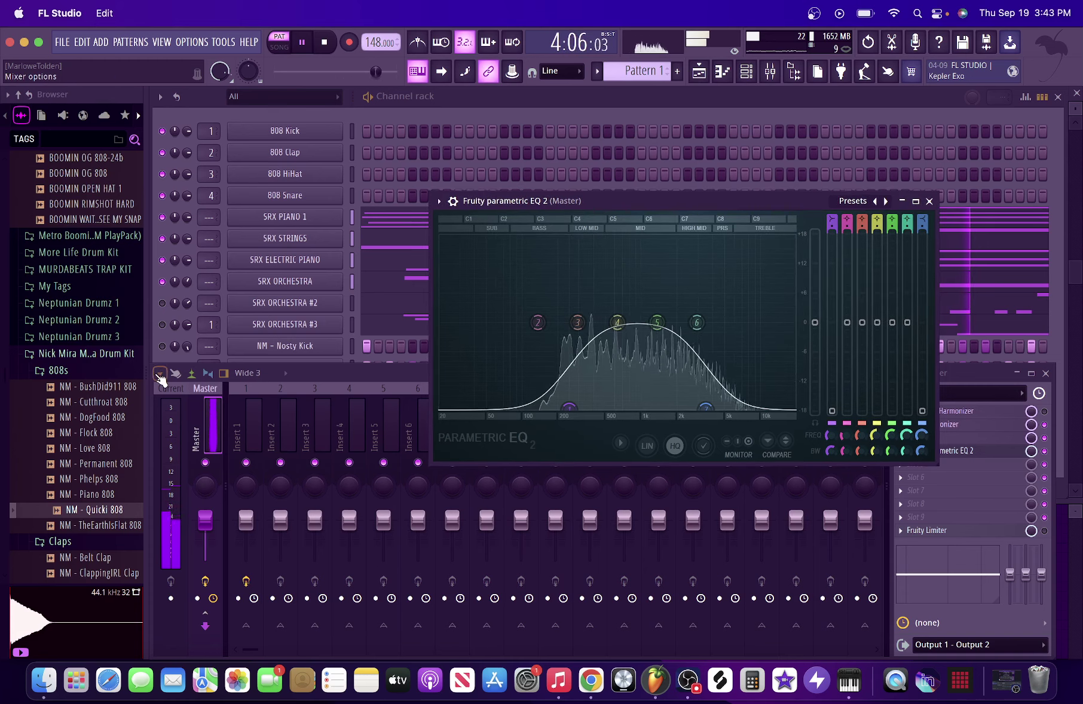
click(162, 325)
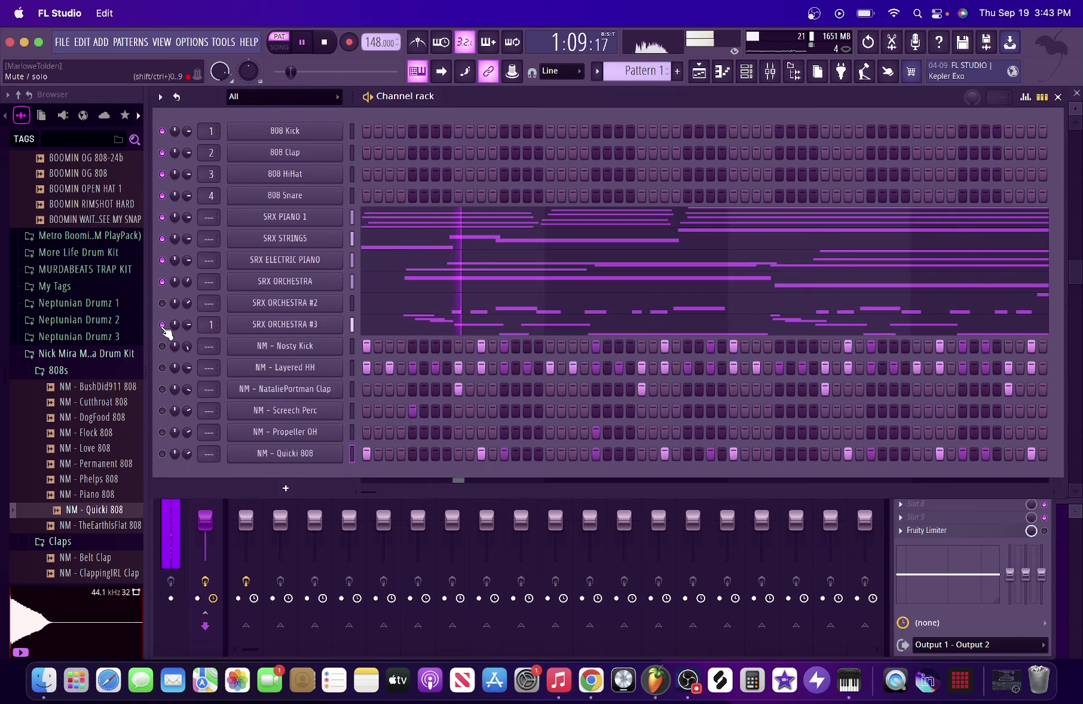
Lower the band 7 frequency in the Master's Parametric EQ 2 and bypass the effect
click(152, 636)
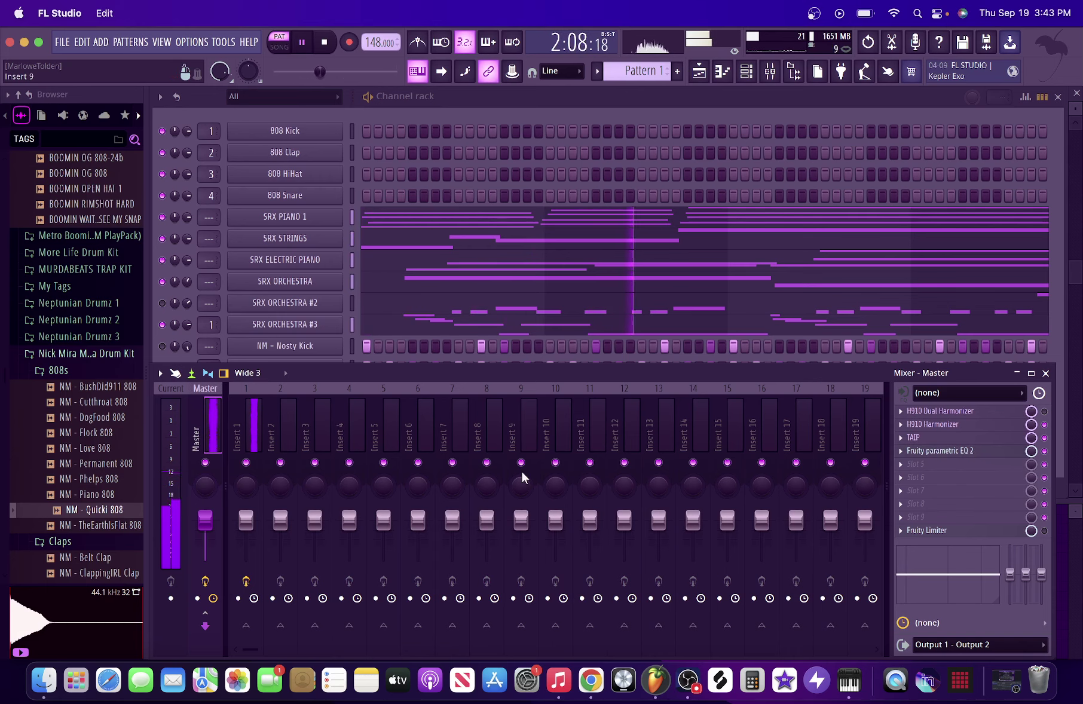
click(930, 452)
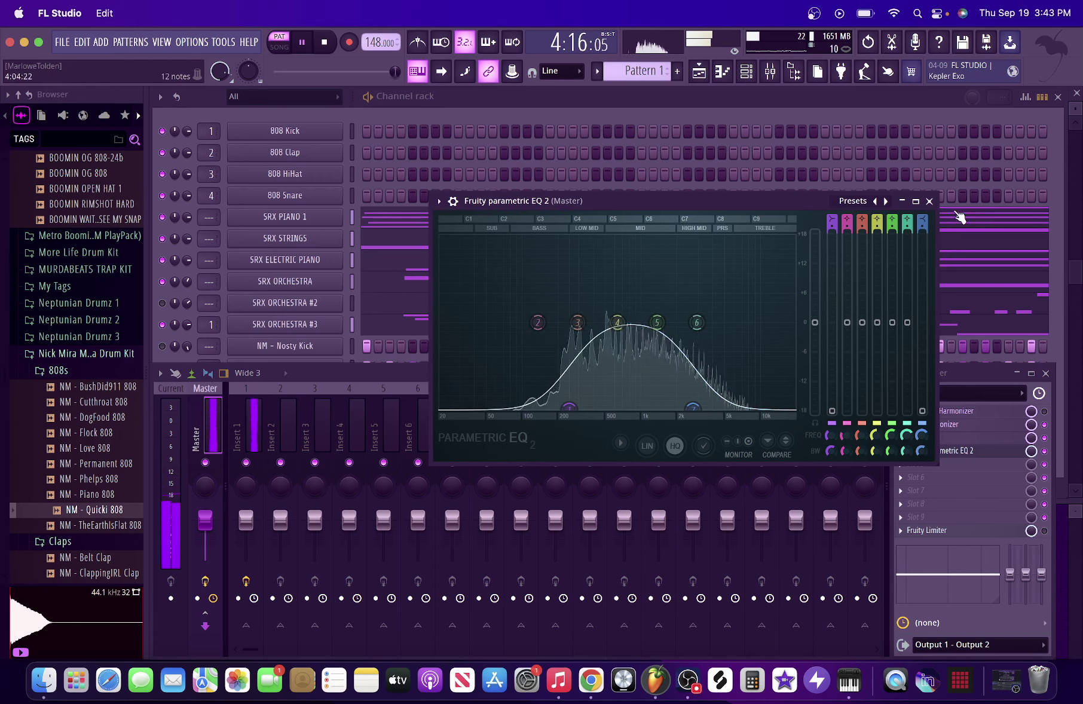
click(930, 202)
click(1044, 453)
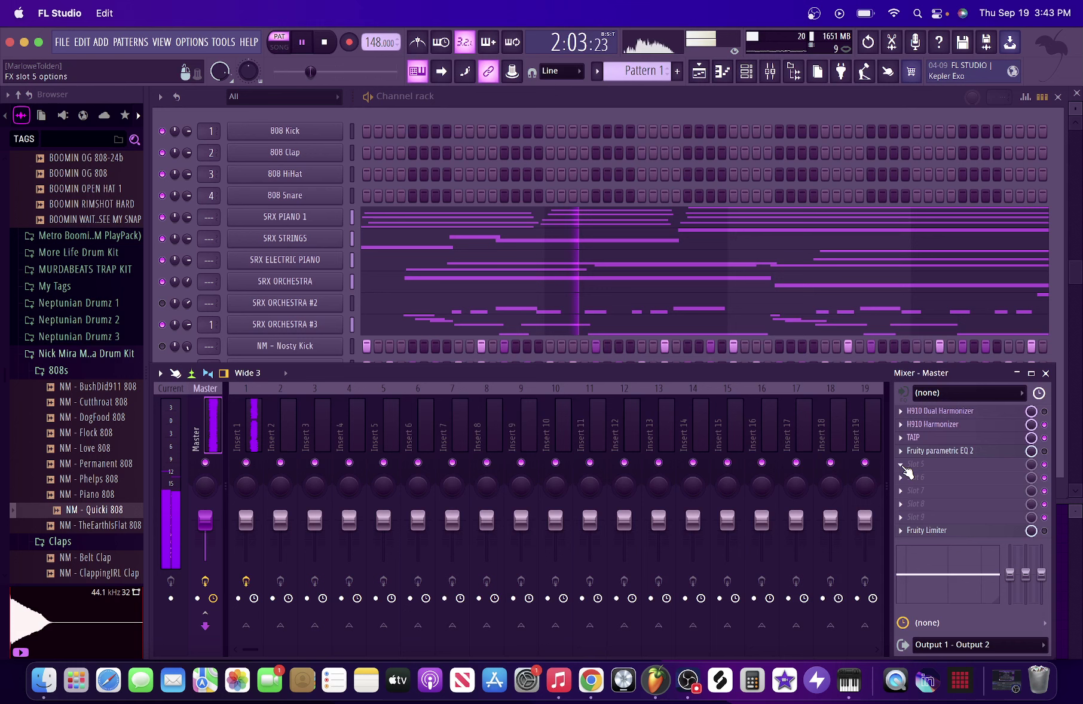
Add Cymatics Origin to the Master's fifth effect slot and set its resample frequency to about 4768 Hz
click(909, 464)
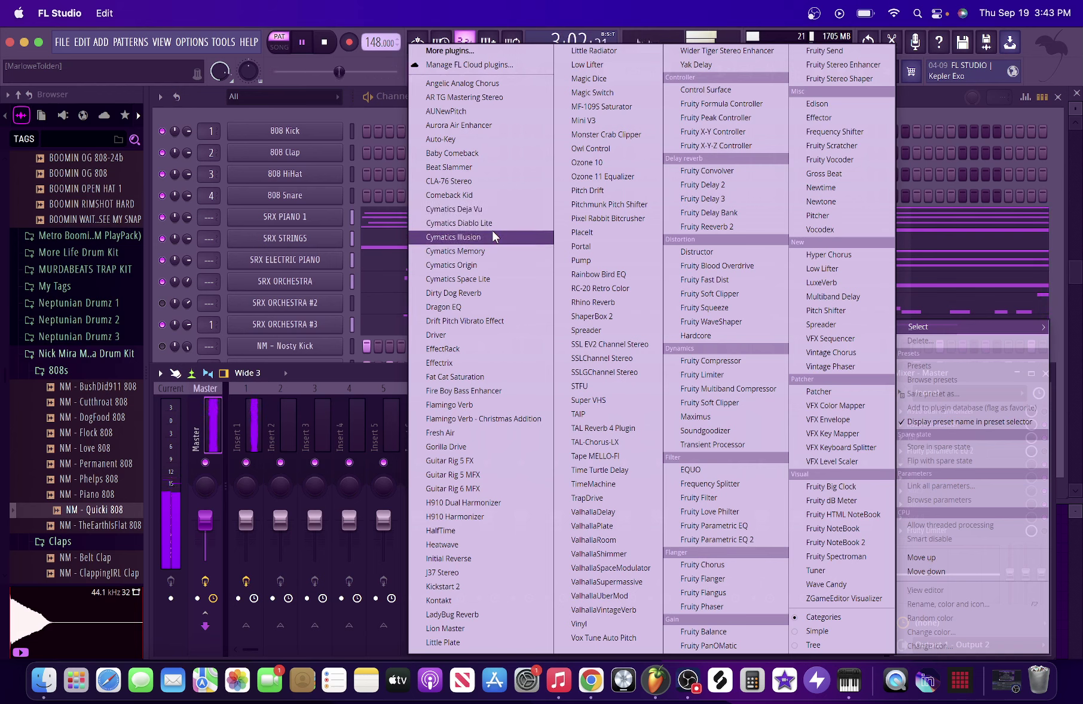
click(491, 264)
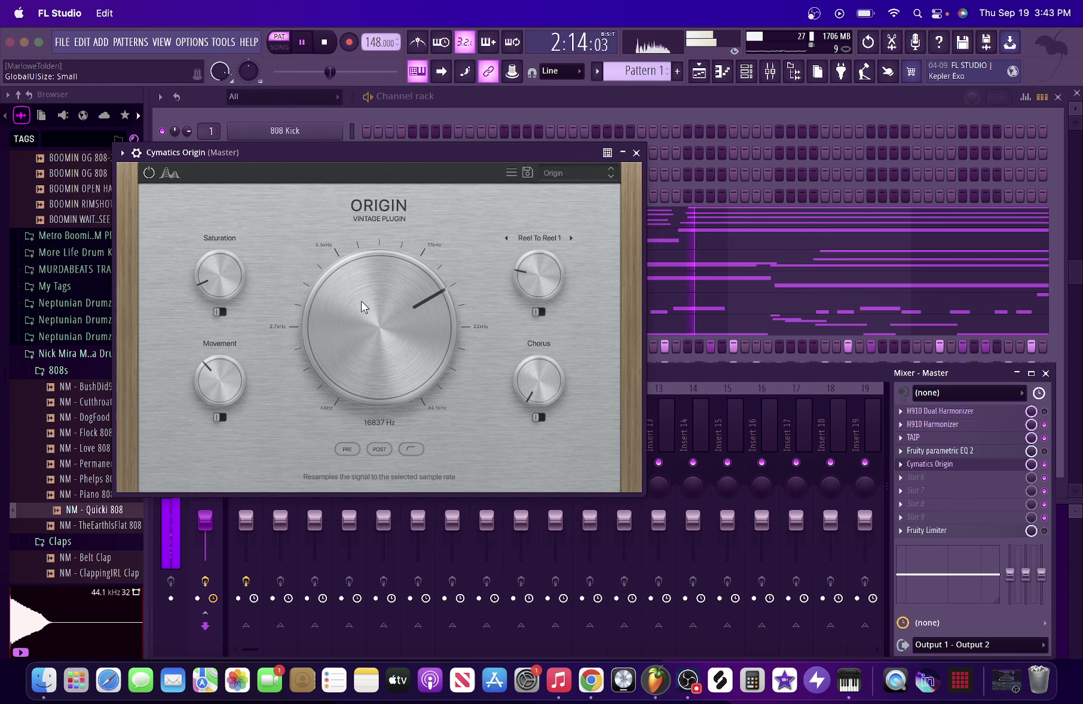
drag(352, 297, 356, 368)
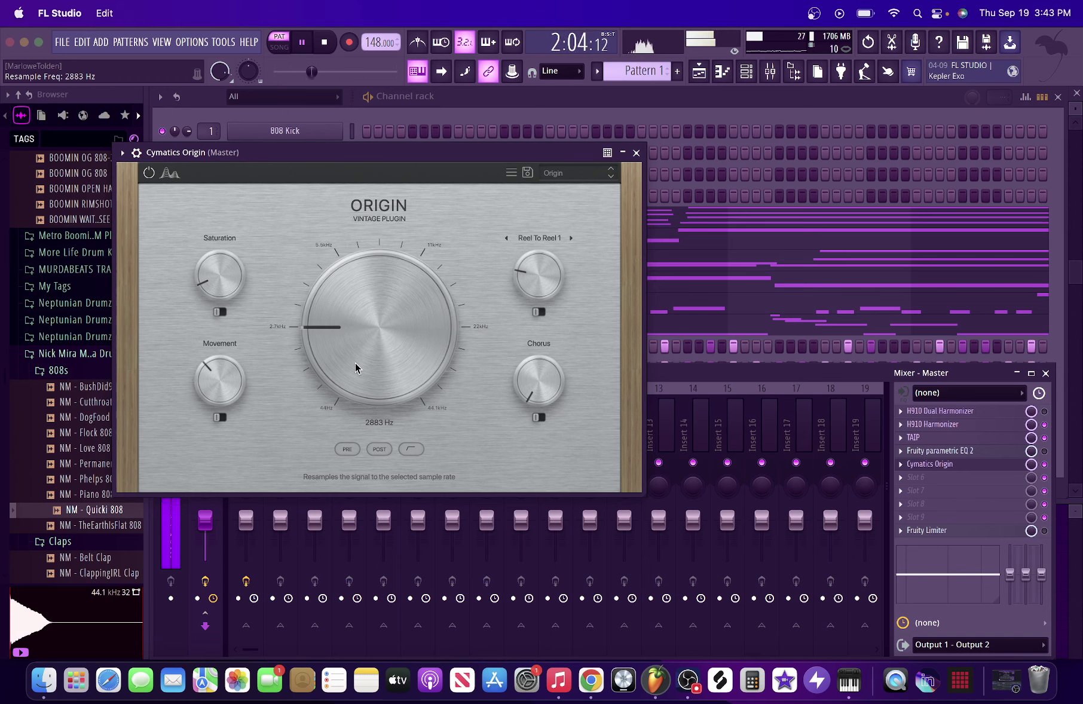
drag(358, 377, 330, 345)
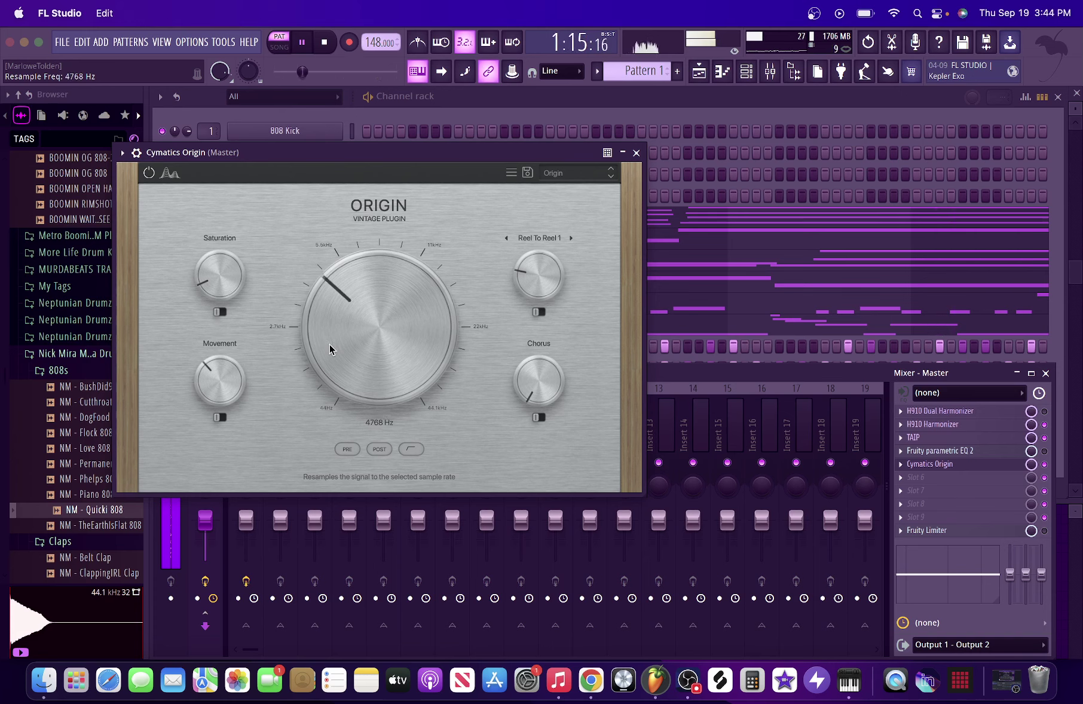
Set Origin's chorus depth to 16% and its resample frequency to about 4056 Hz
drag(538, 382, 502, 344)
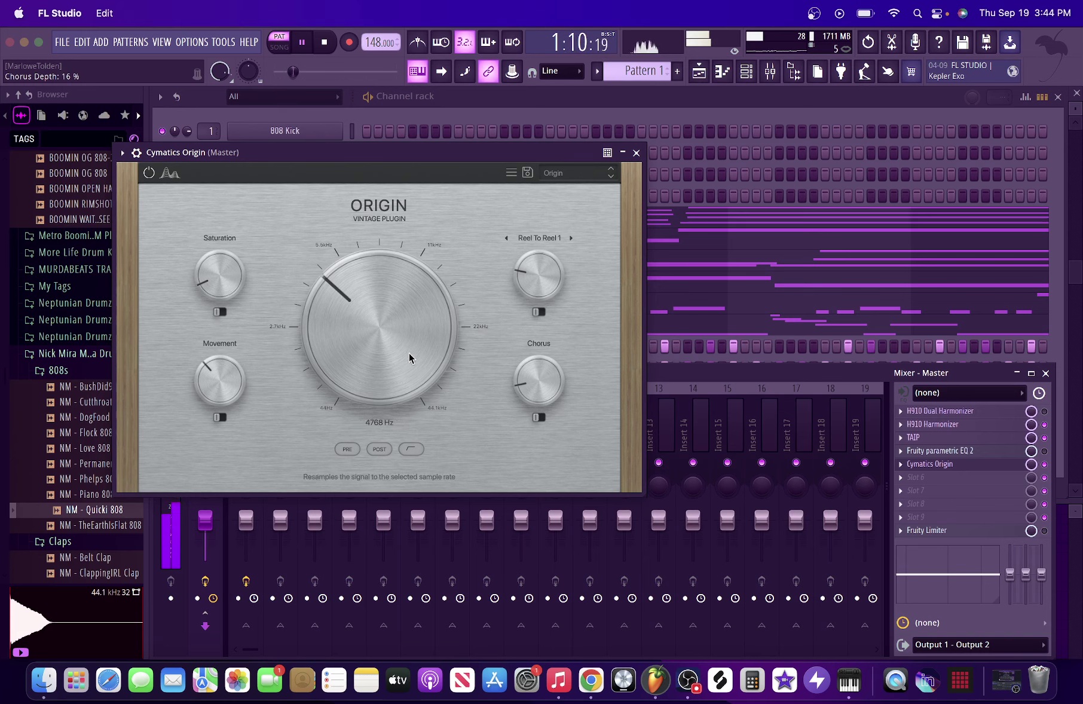
scroll(364, 336, up, 1)
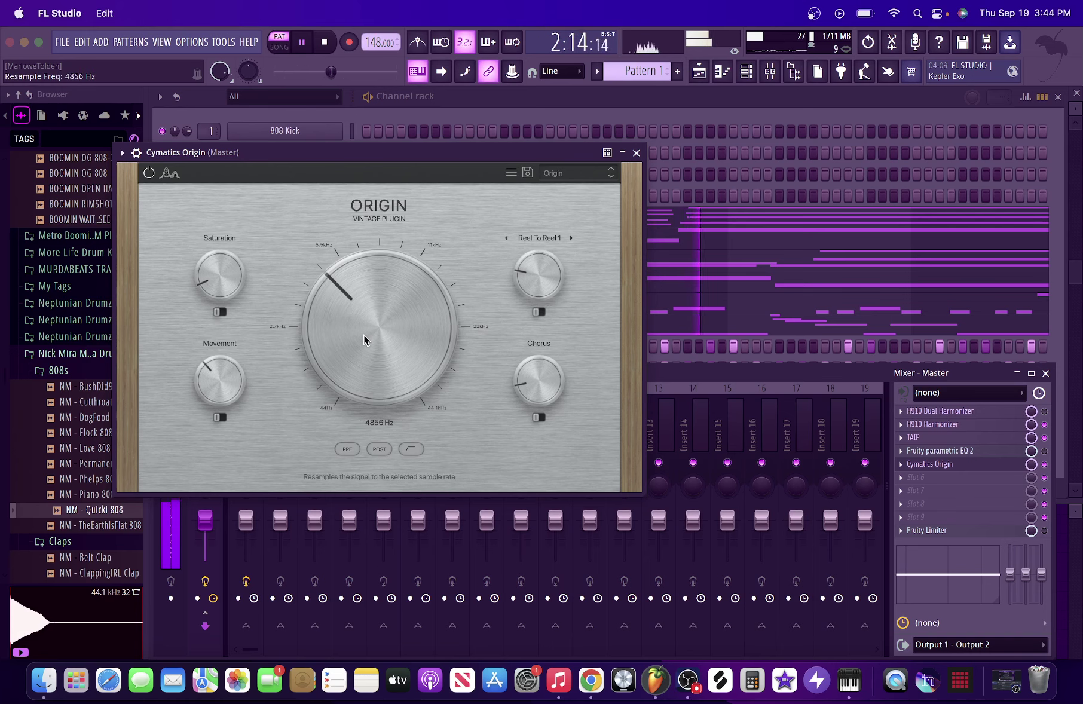
scroll(362, 328, down, 3)
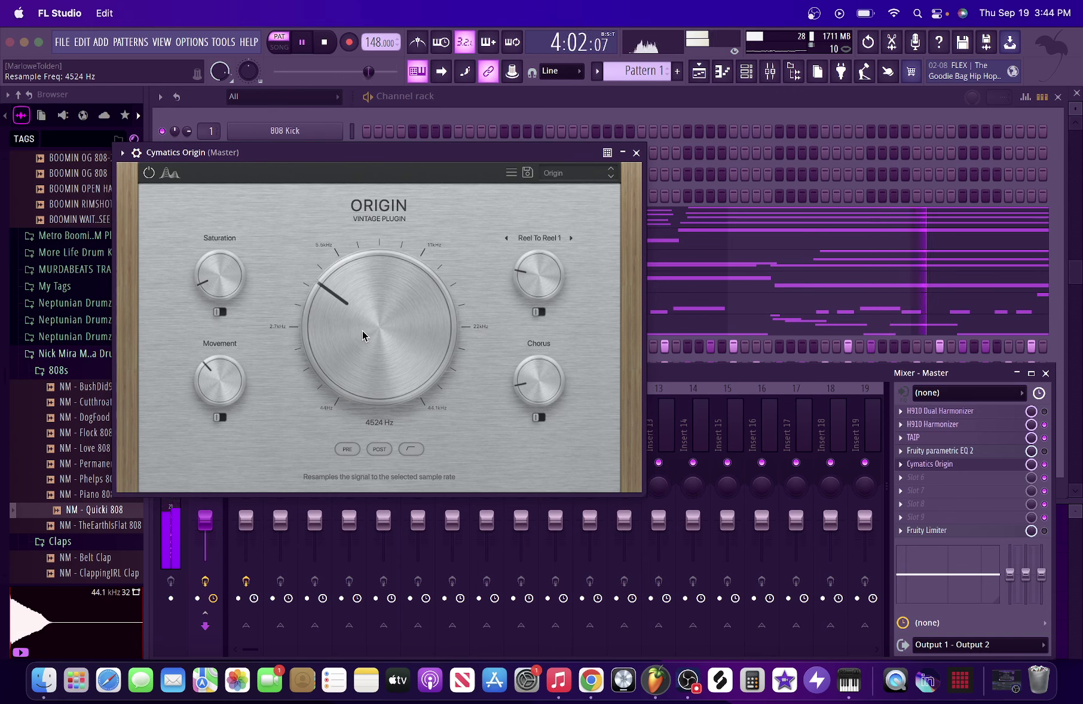
scroll(362, 336, down, 4)
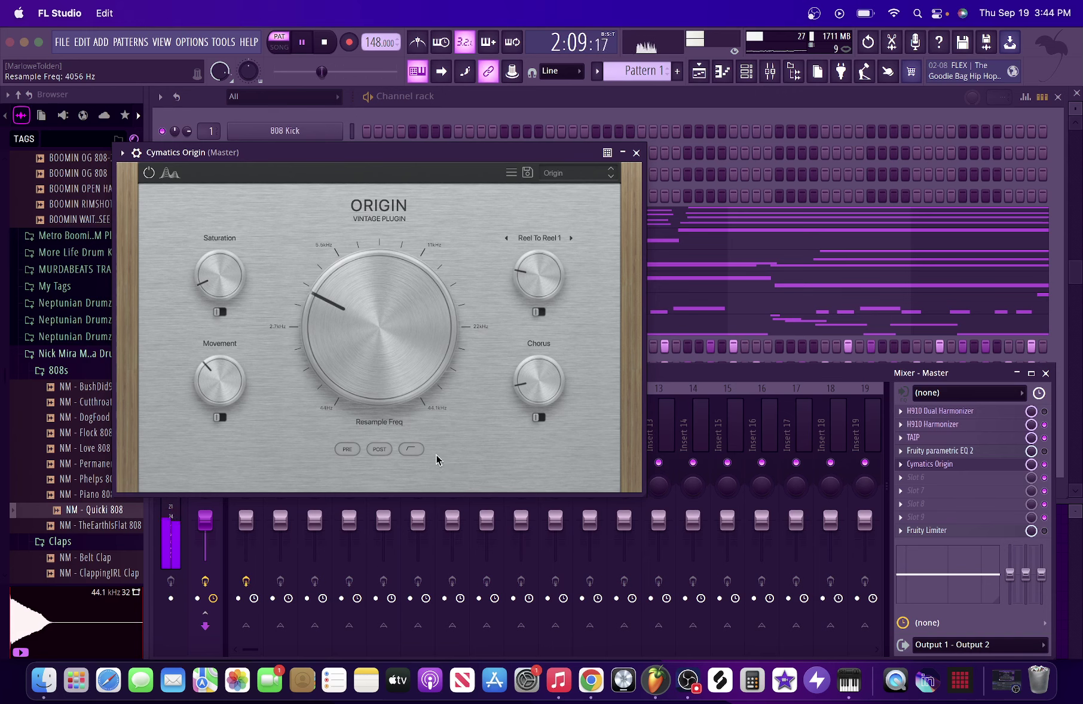
Lower Origin's resample frequency slightly further and close the plugin window
scroll(361, 393, down, 5)
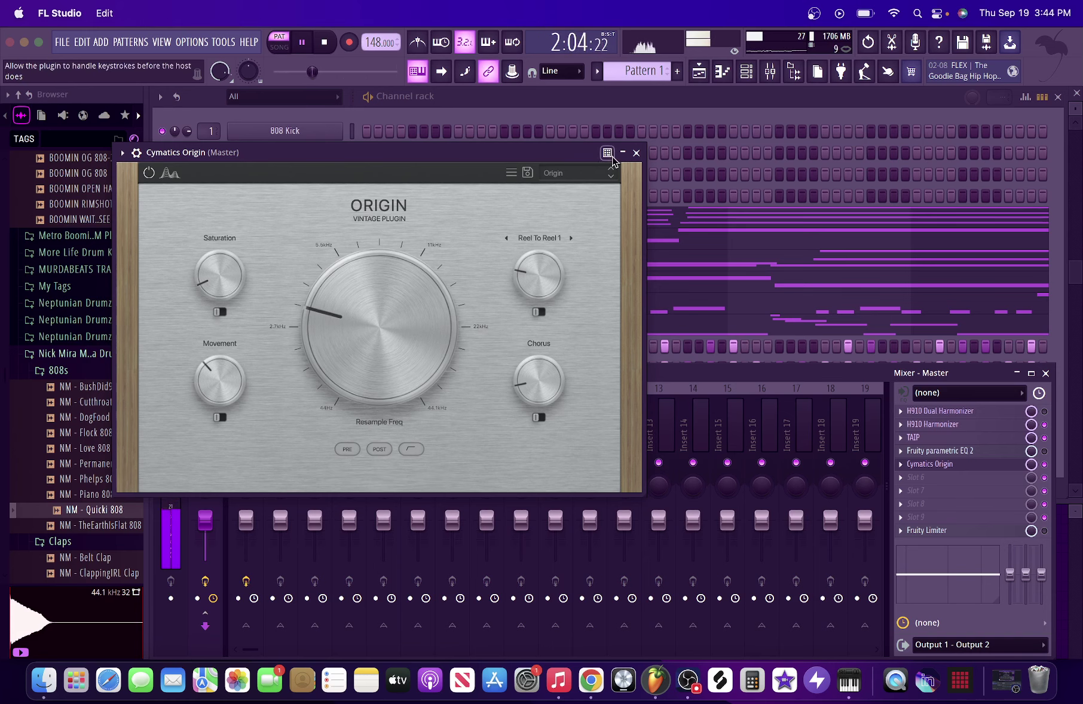
click(636, 152)
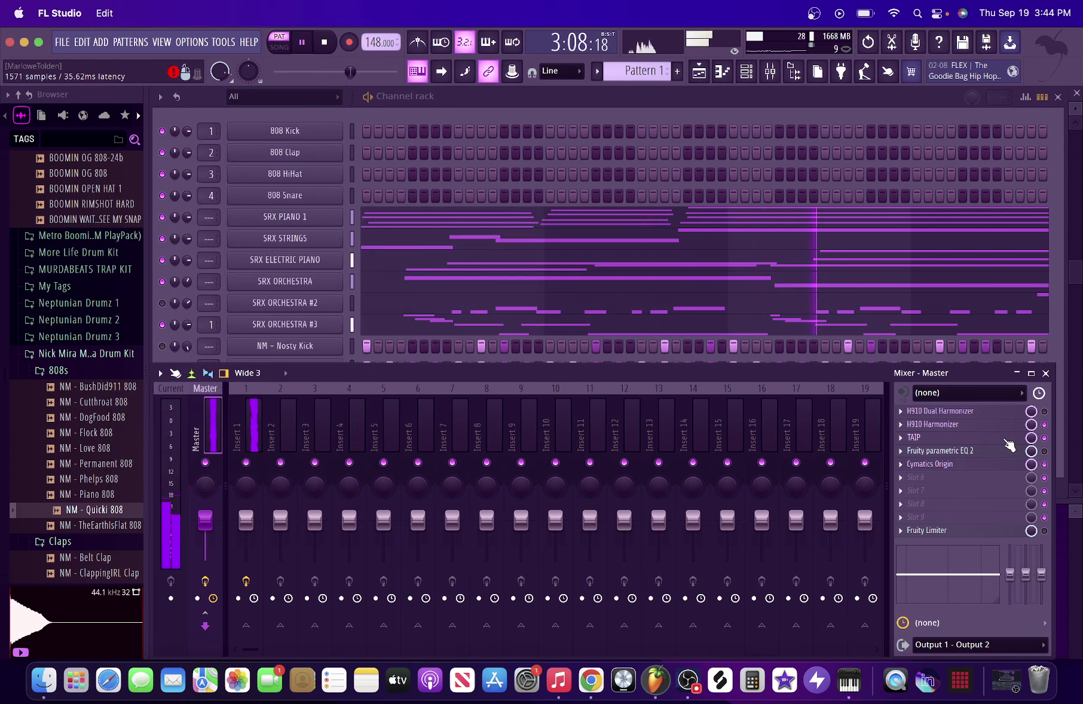
Unmute the Nosty Kick, Layered HH, NataliePortman Clap and Screech Perc channels to hear the drums with the melody
click(655, 113)
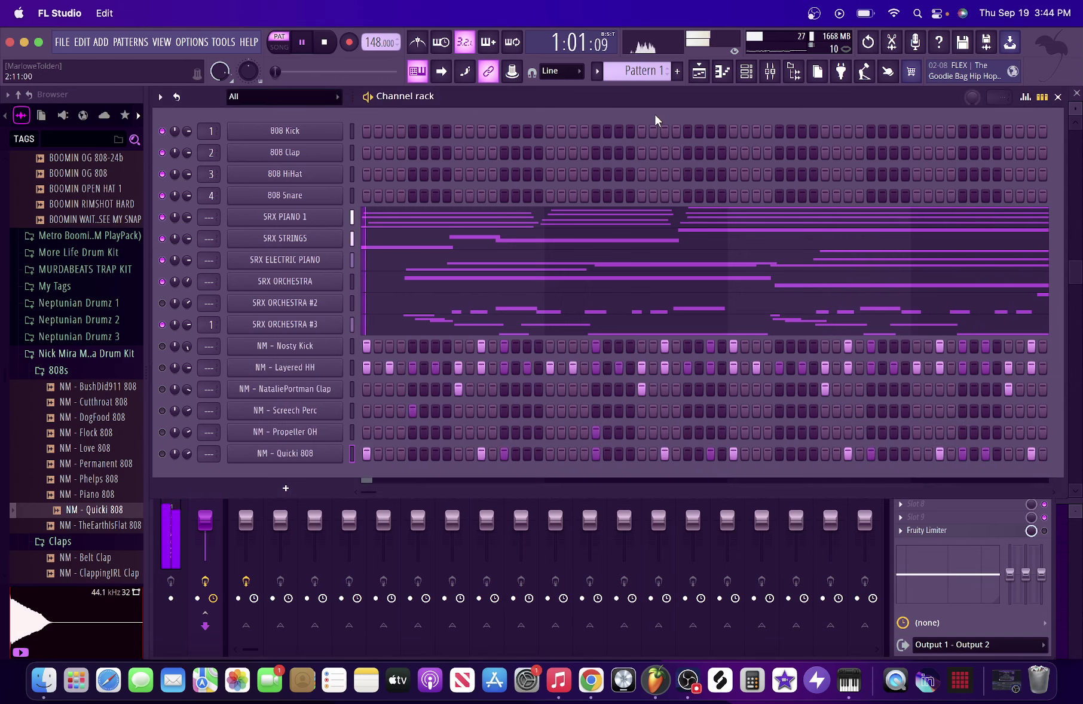
click(163, 346)
click(162, 368)
click(163, 390)
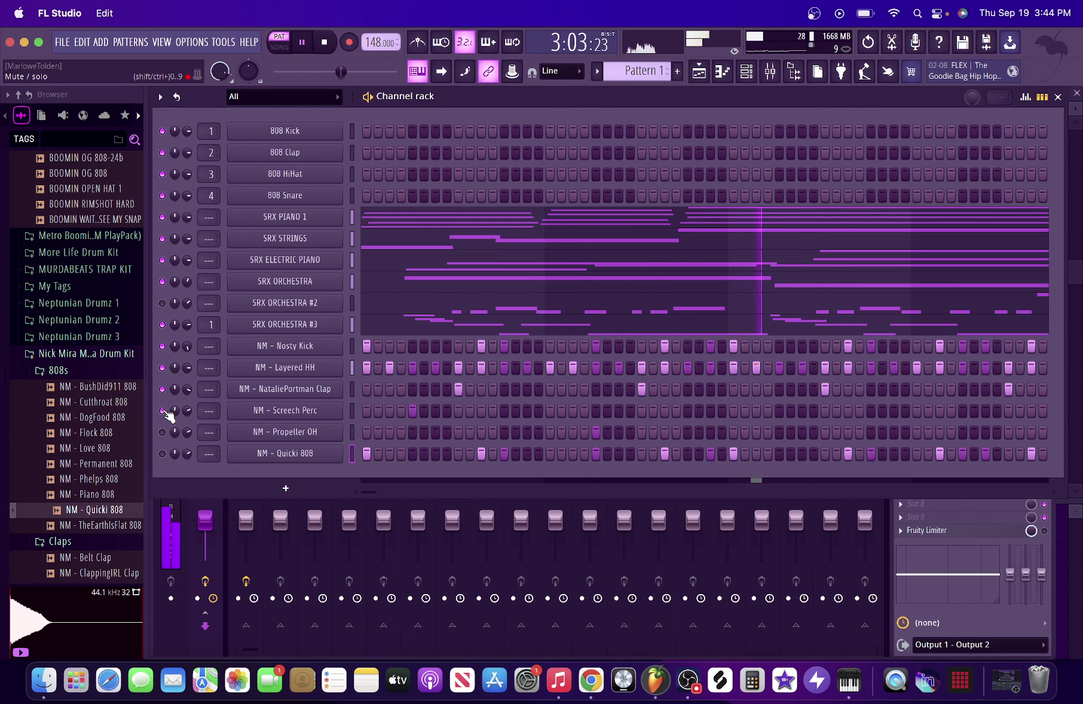
Mute the Nosty Kick, Layered HH and other drum channels again, along with SRX ORCHESTRA #3
click(162, 390)
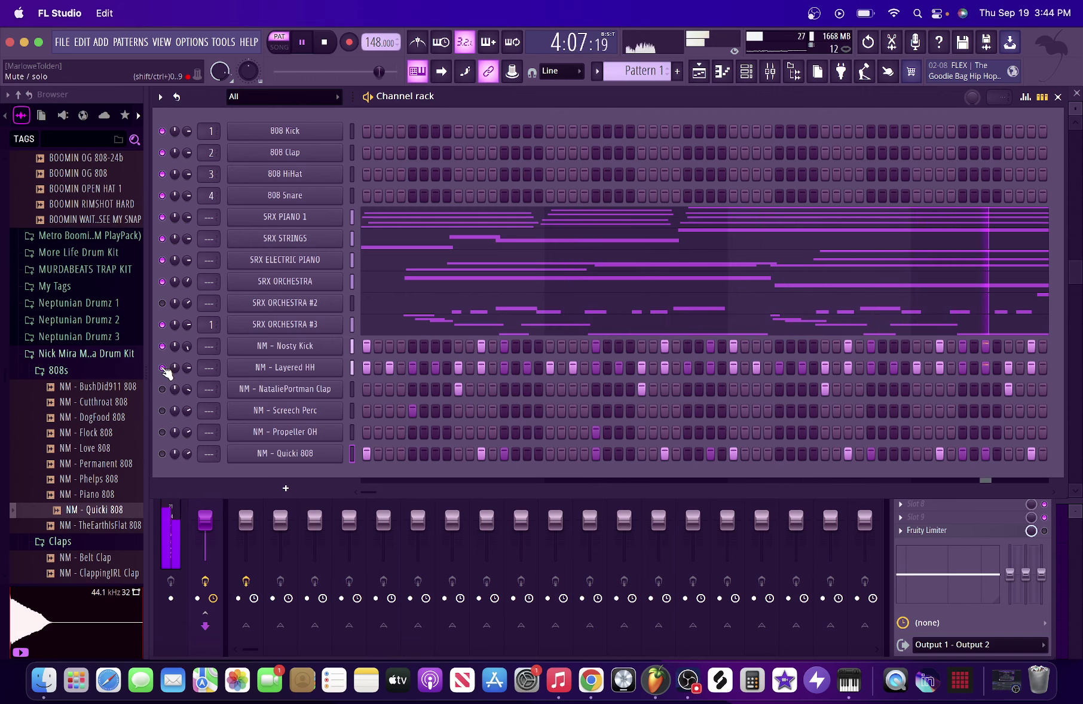
click(163, 367)
click(162, 346)
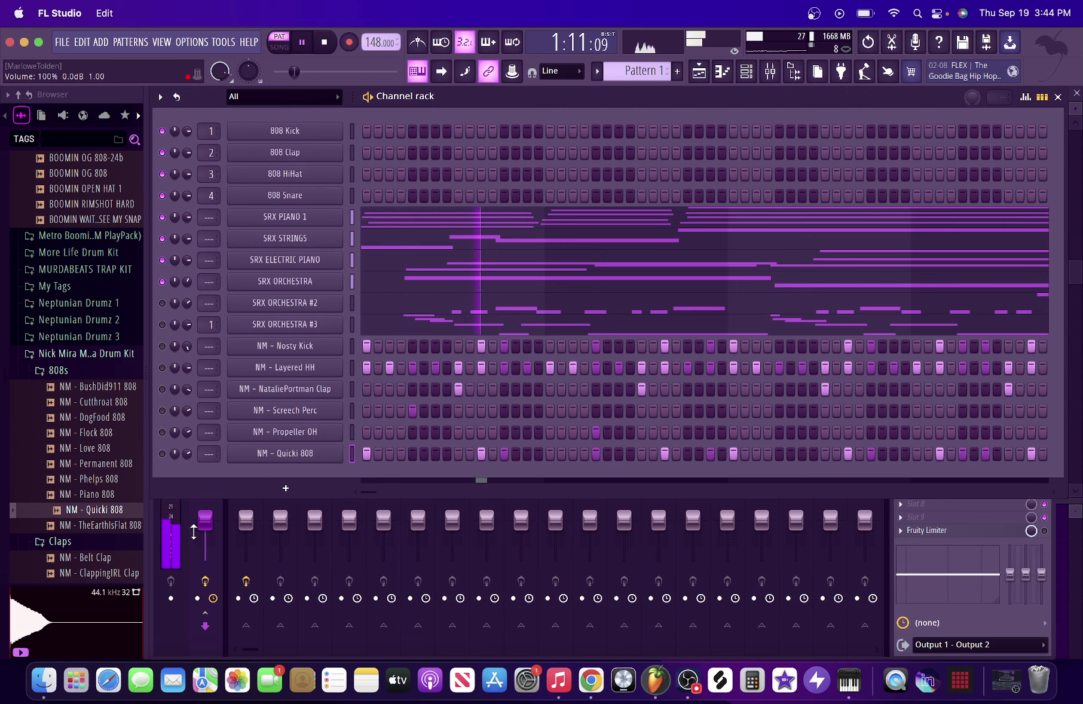
Bypass H910 Harmonizer and TAIP on the Master and stop playback
click(186, 501)
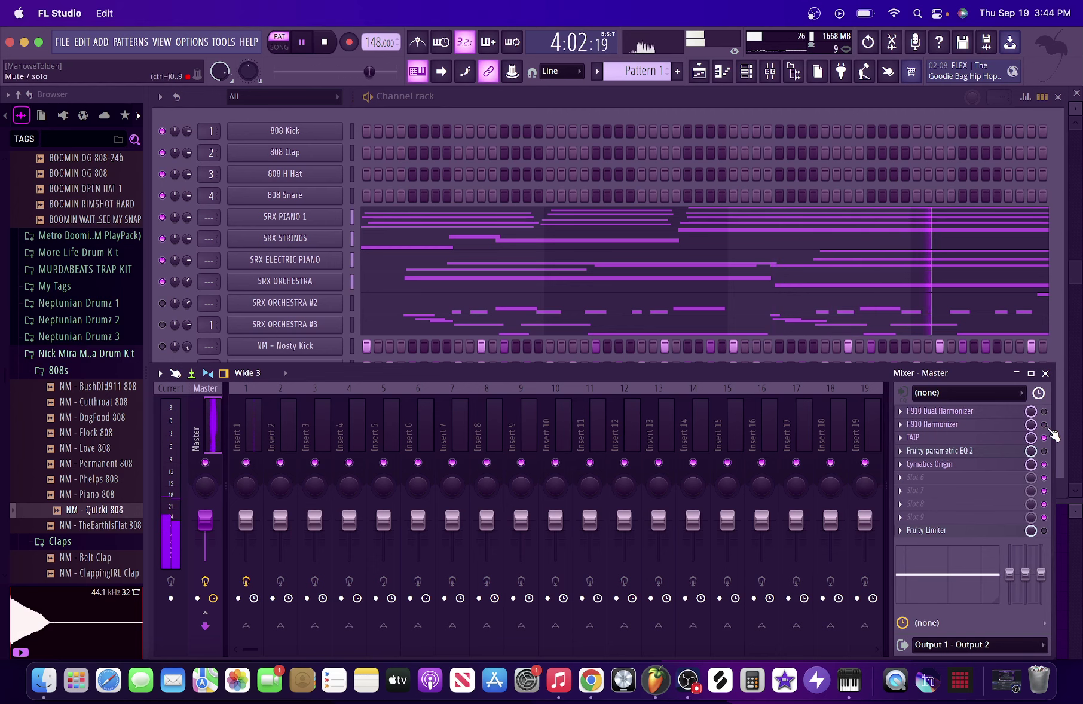
key(space)
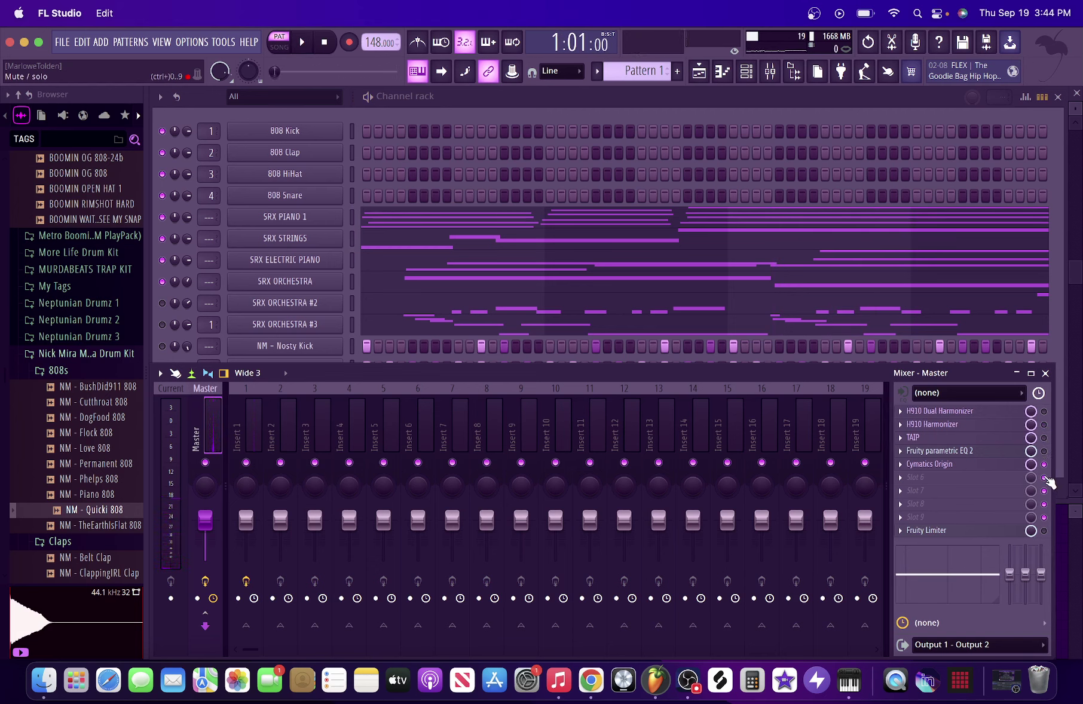
Play the pattern, unmute all channels from Nosty Kick to Quicki 808, leave SRX ORCHESTRA #3 muted, and stop playback
click(623, 110)
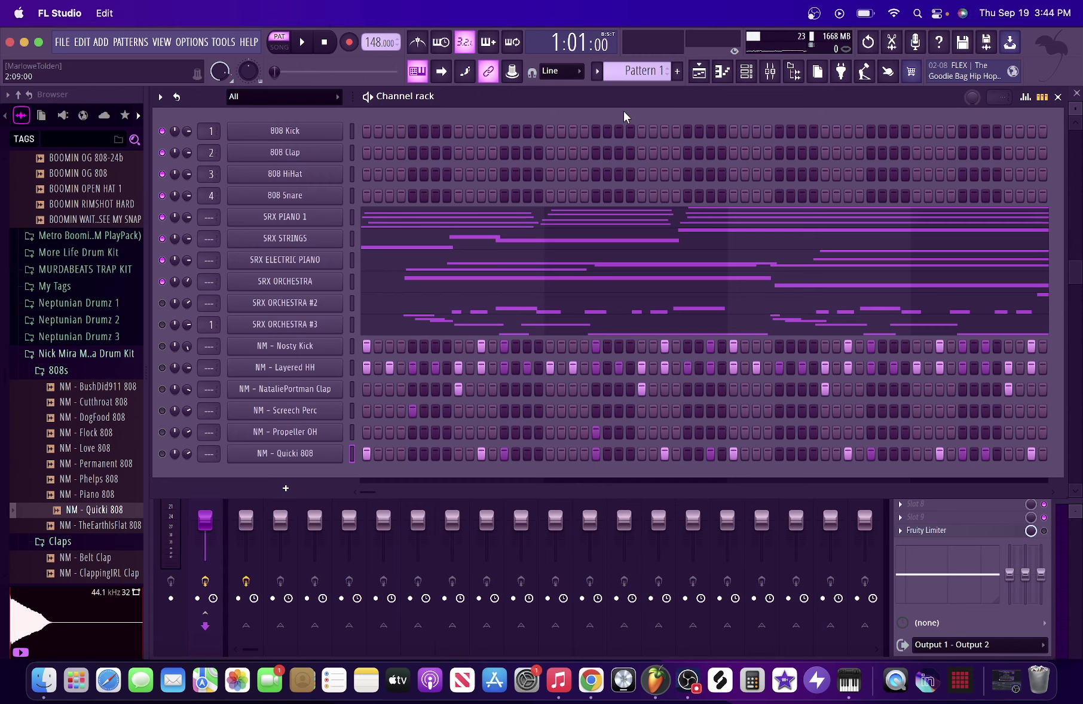
key(space)
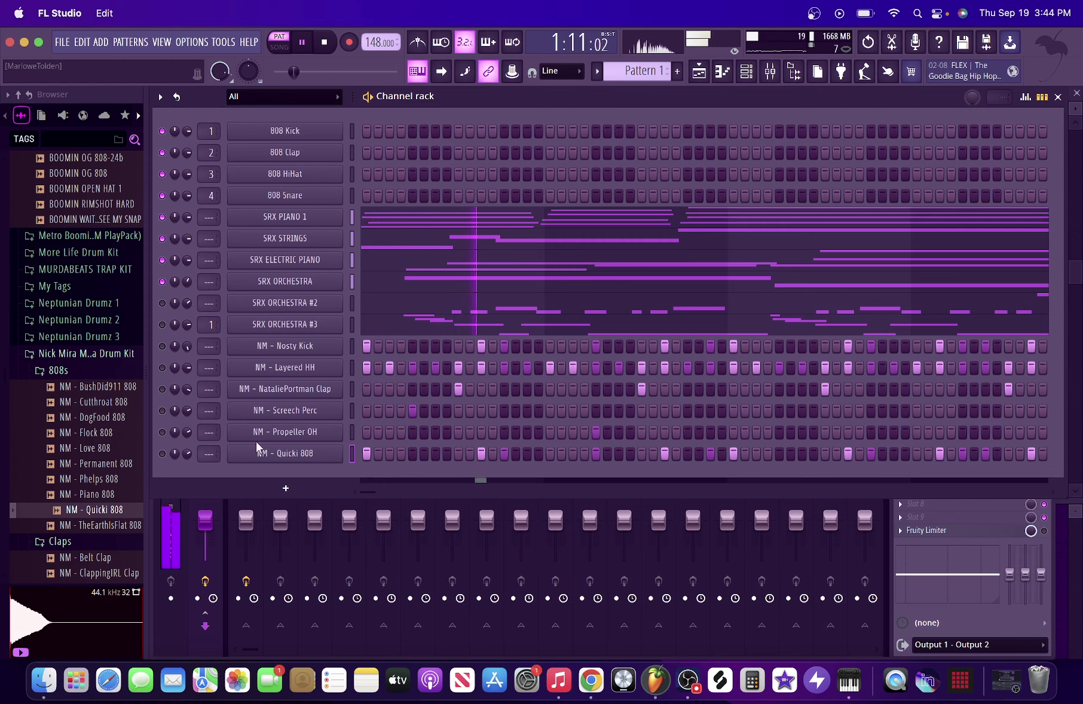
click(162, 453)
drag(165, 431, 165, 335)
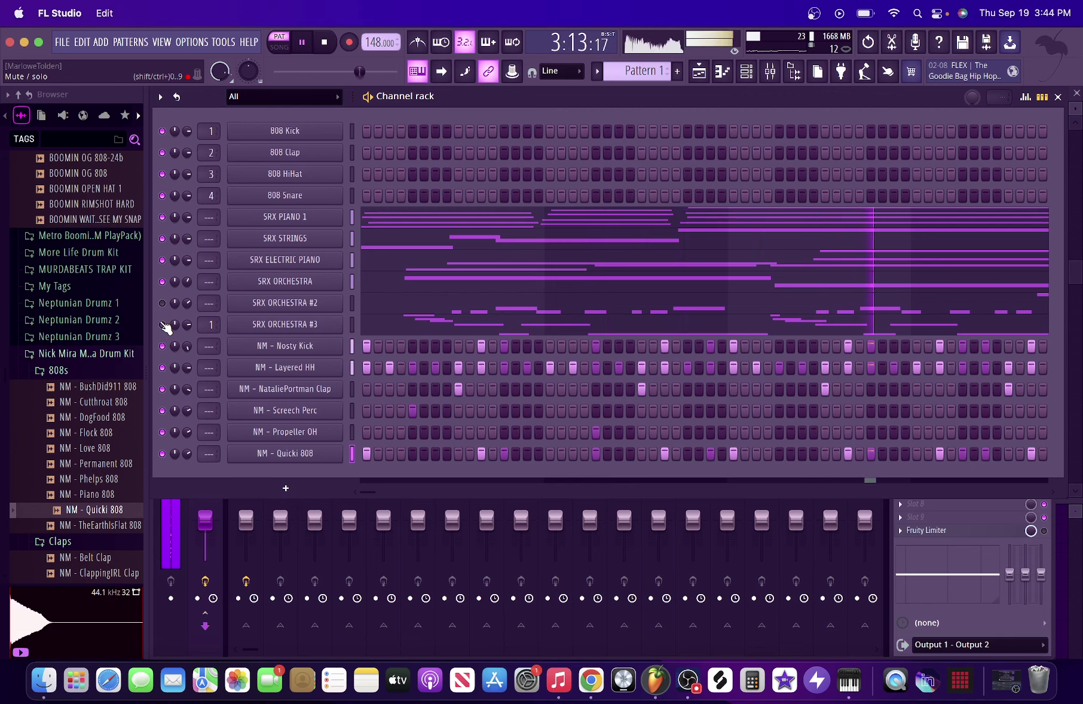
click(162, 325)
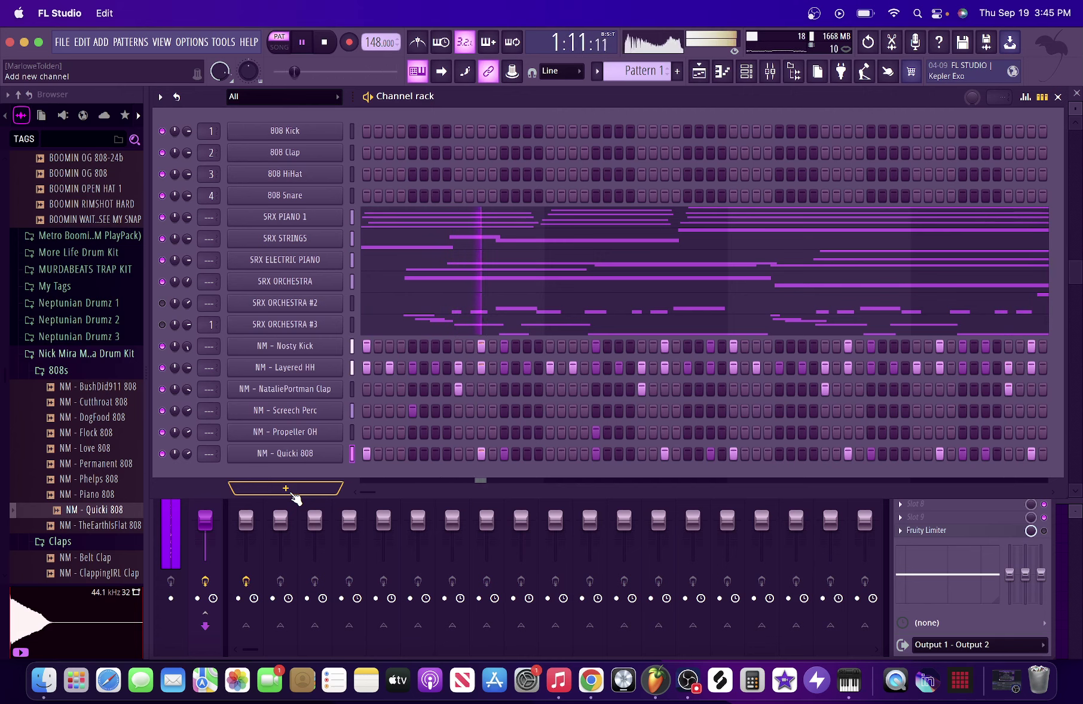
key(space)
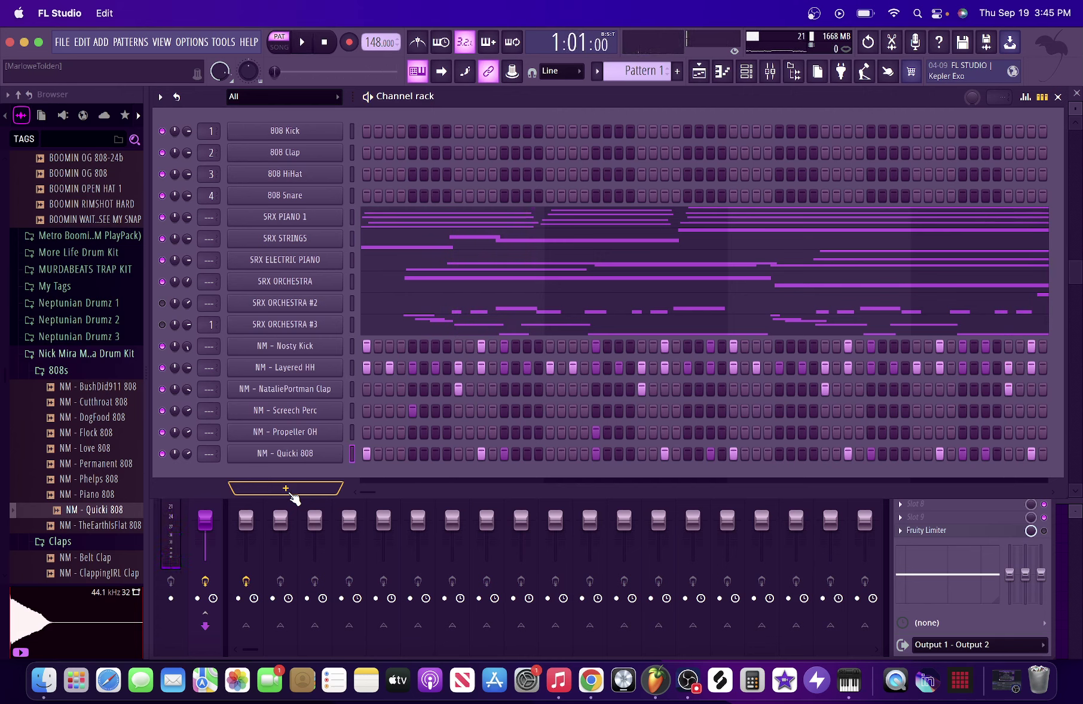